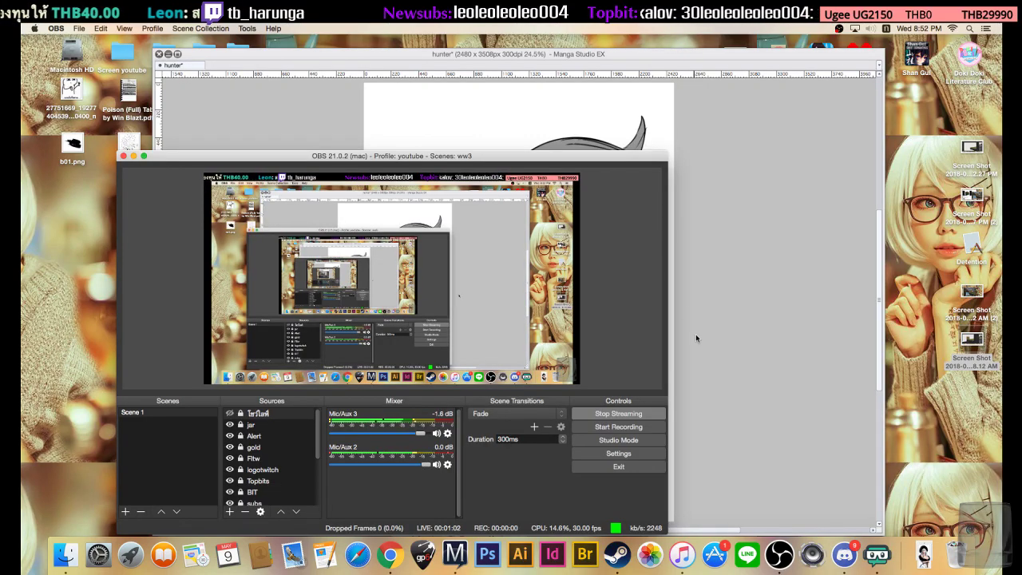
# - Switch to Manga Studio, choose the Dense watercolor brush for painting on Layer 1, and show Layer 2 and Layer 3
pyautogui.click(736, 331)
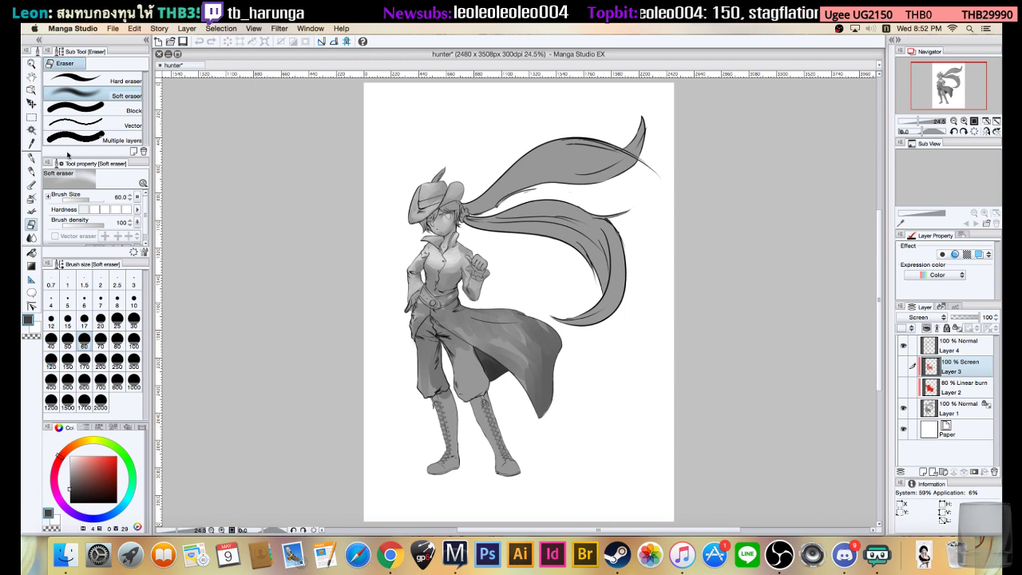
pyautogui.click(31, 186)
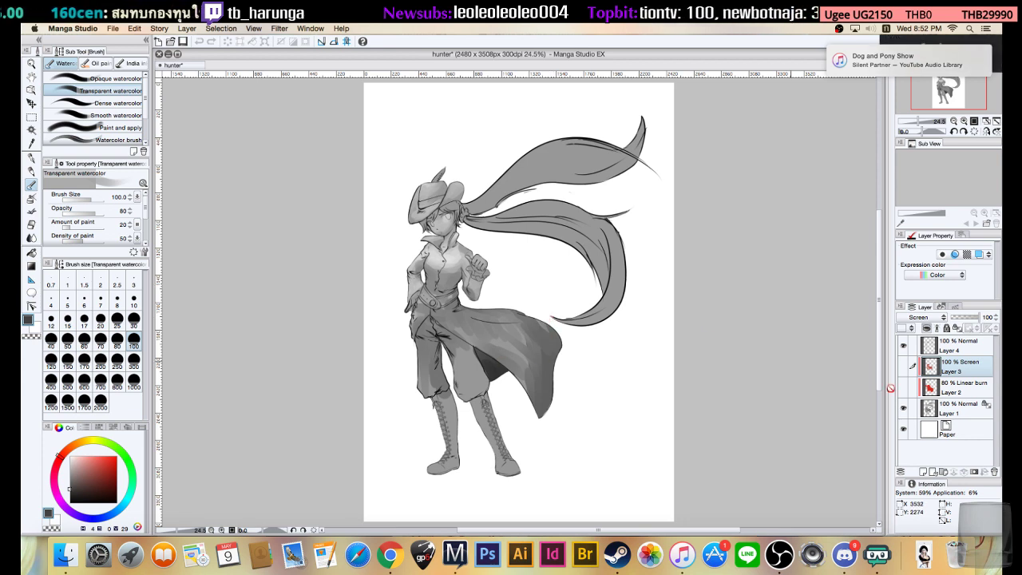
pyautogui.click(955, 409)
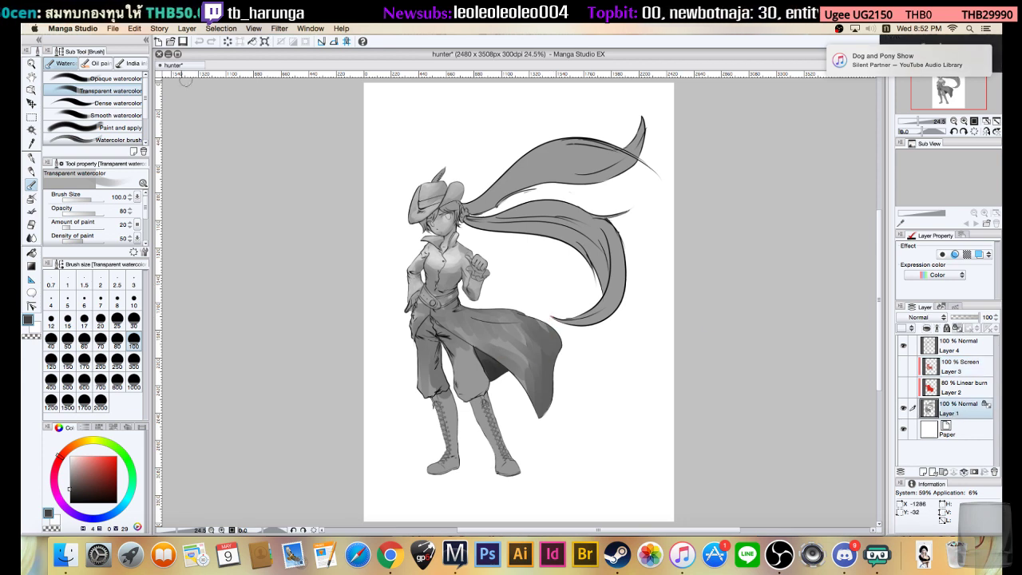
pyautogui.click(92, 104)
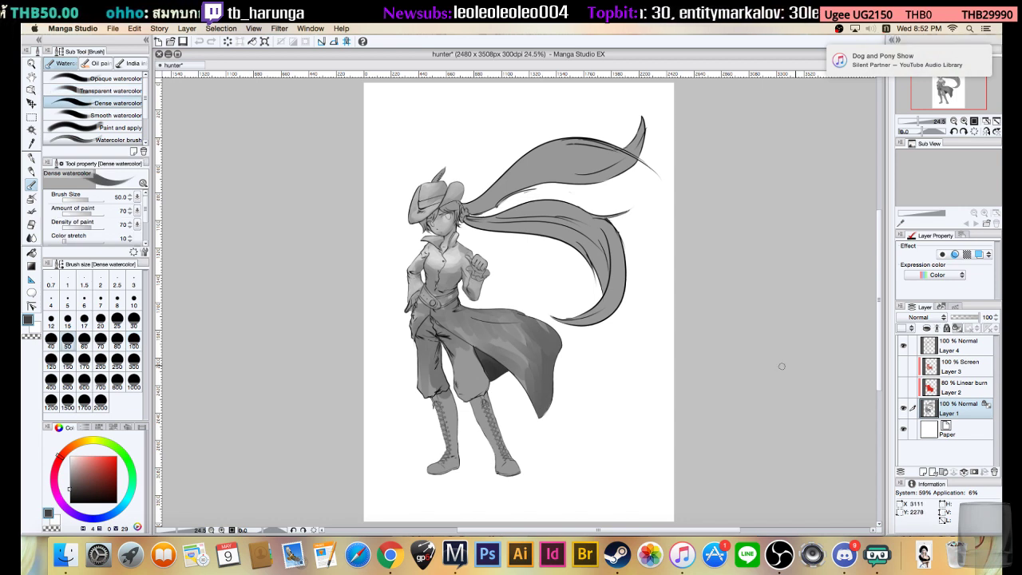
pyautogui.click(903, 387)
pyautogui.click(903, 368)
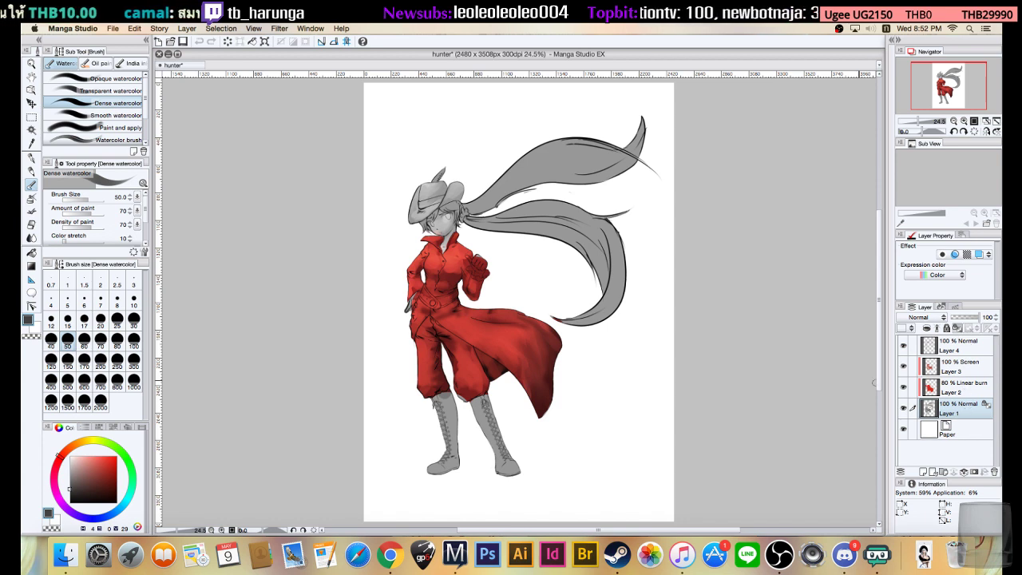
# - Shade the boots and the hat on Layer 1 with the Dense watercolor brush at size 50, undoing a stray stroke
pyautogui.moveTo(433, 400); pyautogui.dragTo(443, 396)
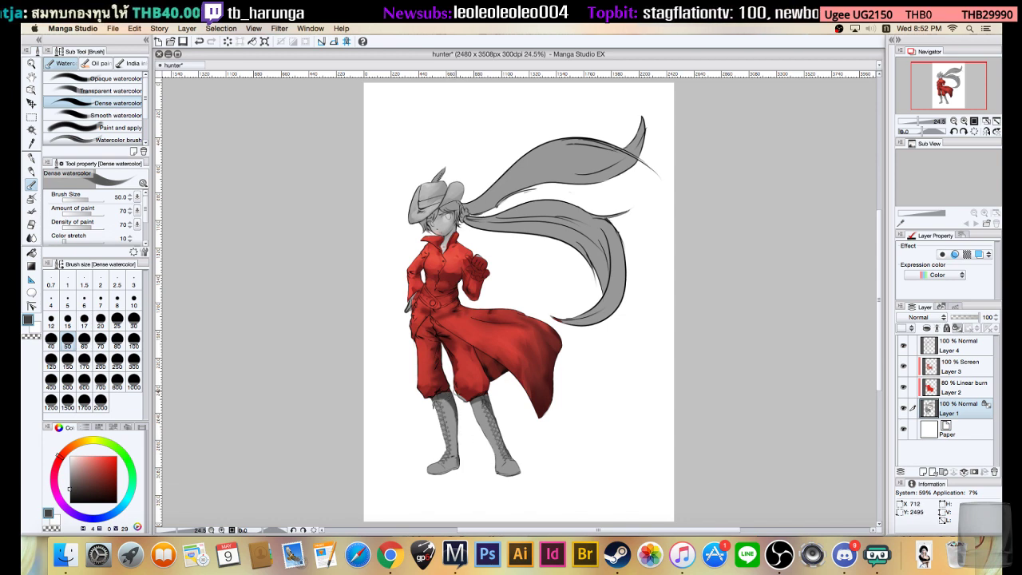
pyautogui.moveTo(448, 400); pyautogui.dragTo(459, 475)
pyautogui.moveTo(457, 431); pyautogui.dragTo(459, 481)
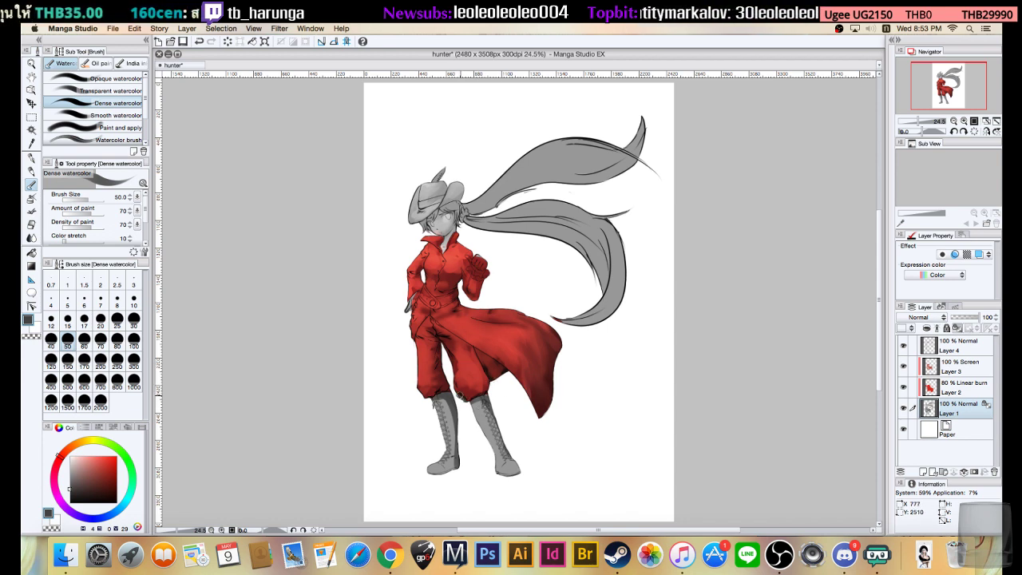
pyautogui.moveTo(621, 365); pyautogui.dragTo(594, 404)
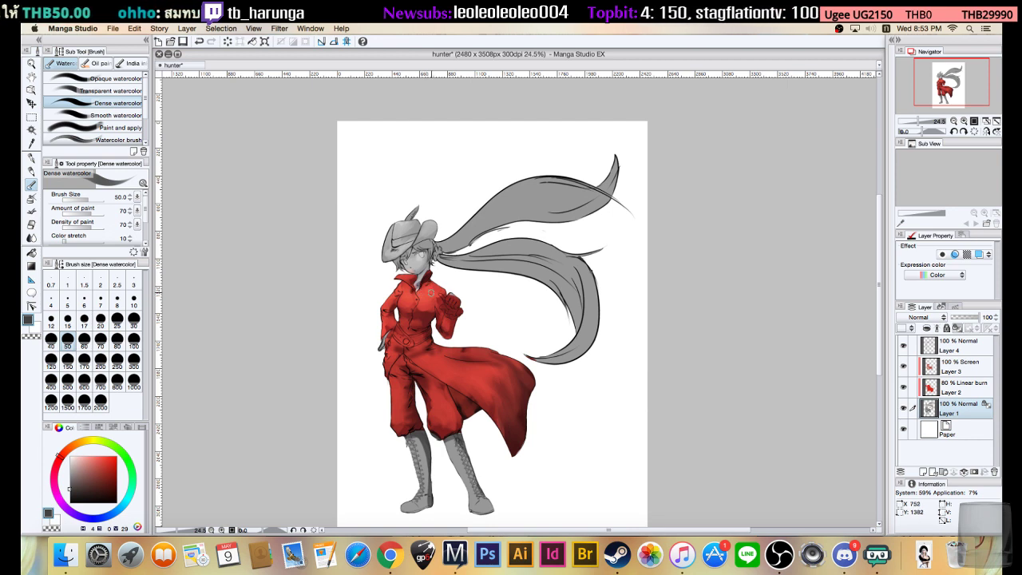
pyautogui.press('super+z')
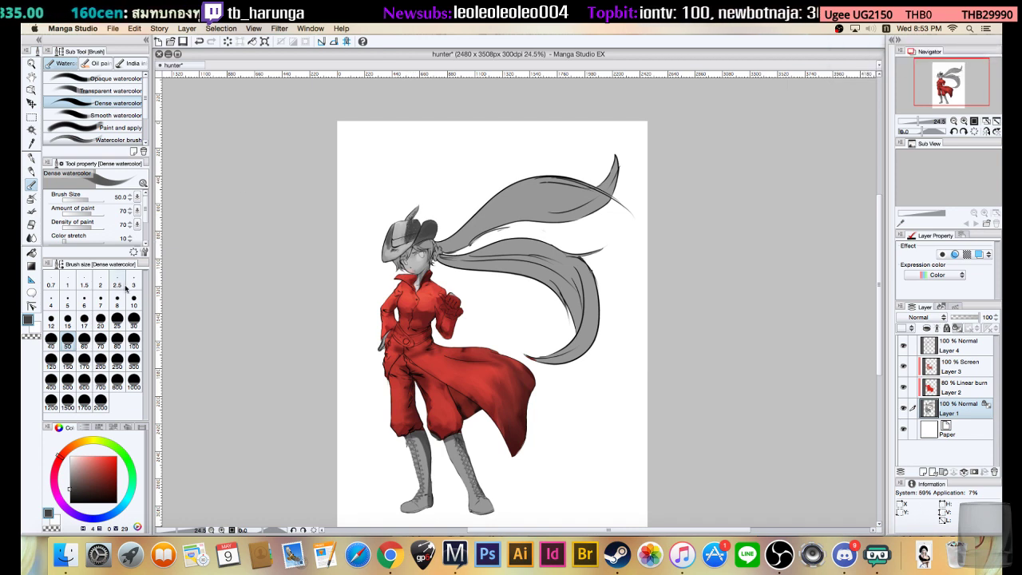
# - Shade the outer curve of the lower ponytail with the Smooth watercolor brush at size 50
pyautogui.click(96, 116)
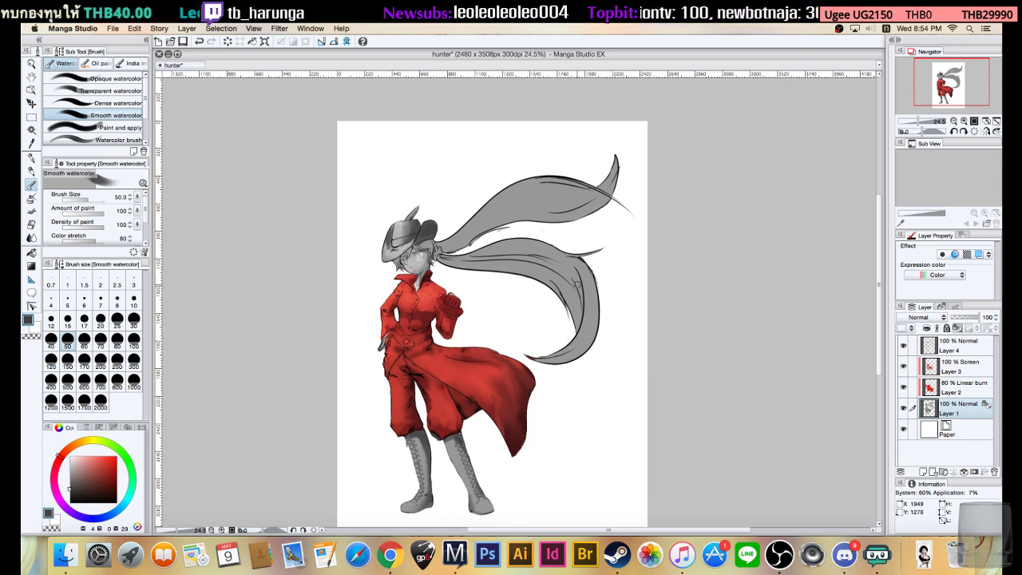
pyautogui.moveTo(599, 292)
pyautogui.mouseDown()
pyautogui.moveTo(568, 361)
pyautogui.moveTo(545, 369)
pyautogui.mouseUp()
pyautogui.moveTo(597, 329)
pyautogui.mouseDown()
pyautogui.moveTo(574, 361)
pyautogui.moveTo(594, 333)
pyautogui.moveTo(543, 366)
pyautogui.moveTo(599, 315)
pyautogui.mouseUp()
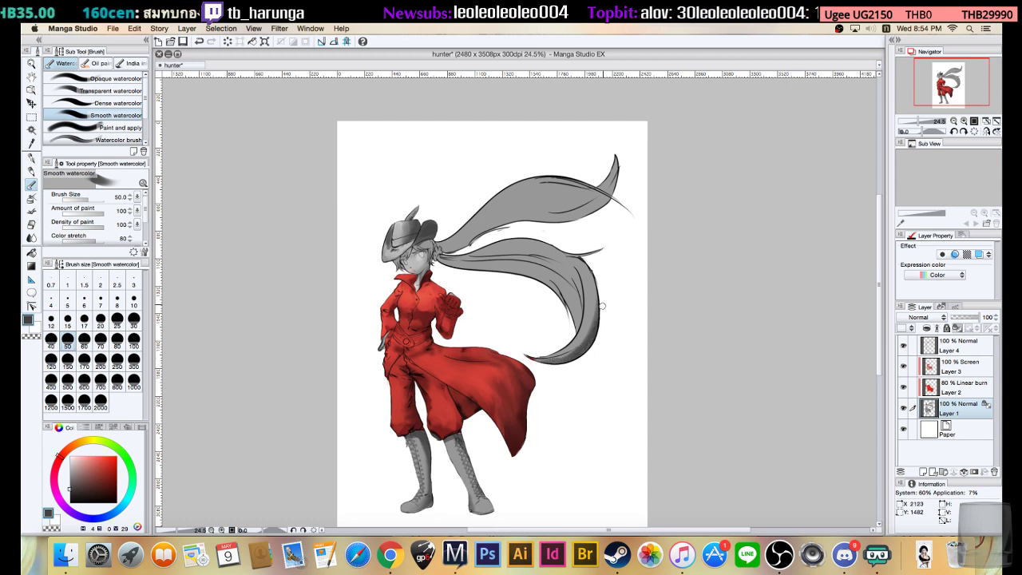
pyautogui.moveTo(537, 360); pyautogui.dragTo(599, 316)
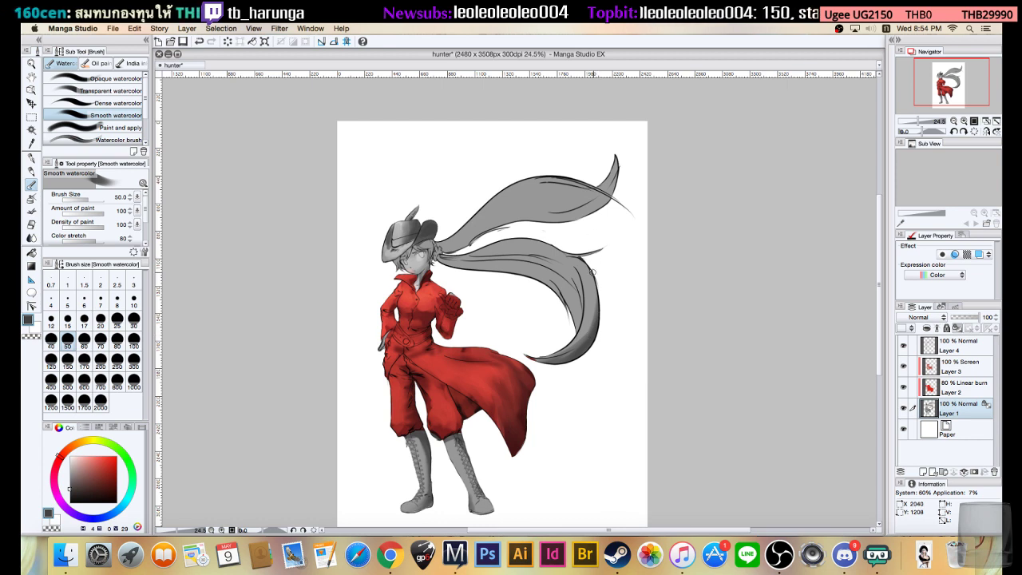
pyautogui.moveTo(570, 352); pyautogui.dragTo(594, 319)
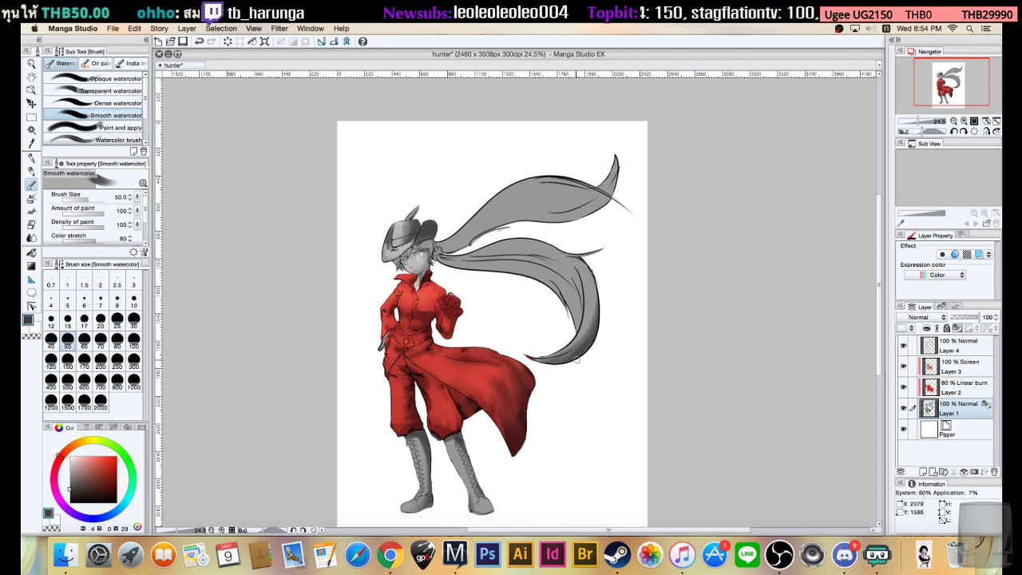
pyautogui.moveTo(586, 270)
pyautogui.mouseDown()
pyautogui.moveTo(592, 328)
pyautogui.moveTo(560, 372)
pyautogui.mouseUp()
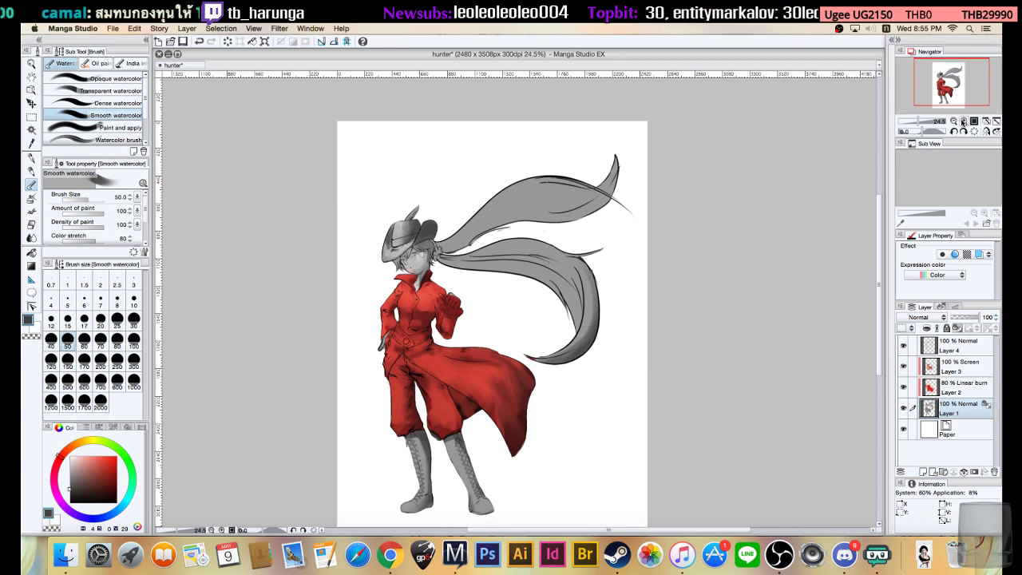
# - Reduce the Smooth watercolor brush to size 25 and shade the hair beside the face under the hat brim
pyautogui.click(963, 122)
pyautogui.click(964, 121)
pyautogui.click(964, 121)
pyautogui.click(964, 122)
pyautogui.moveTo(456, 253); pyautogui.dragTo(538, 319)
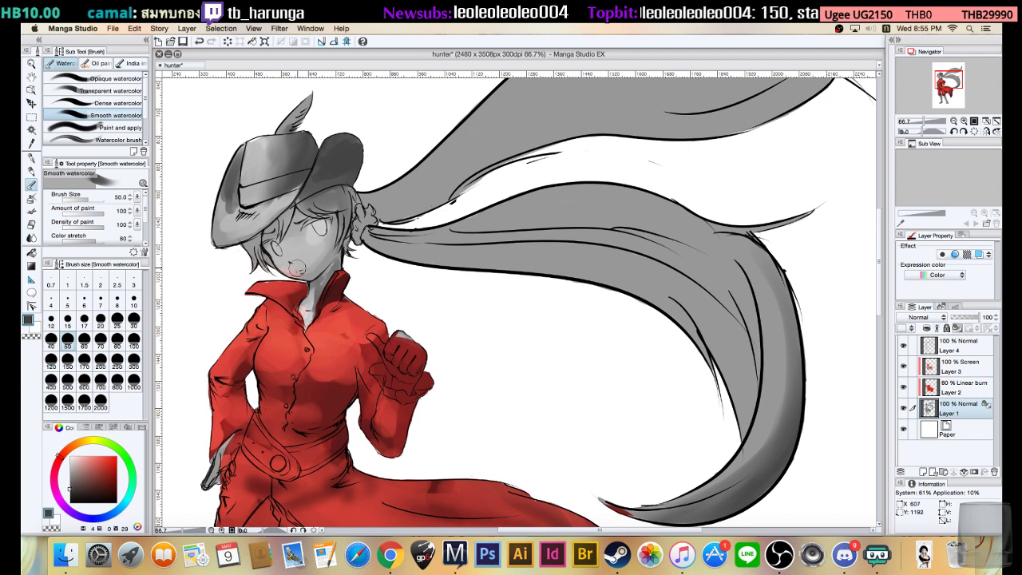
pyautogui.press('[')
pyautogui.press('[')
pyautogui.press('[')
pyautogui.press('[')
pyautogui.press('[')
pyautogui.press('[')
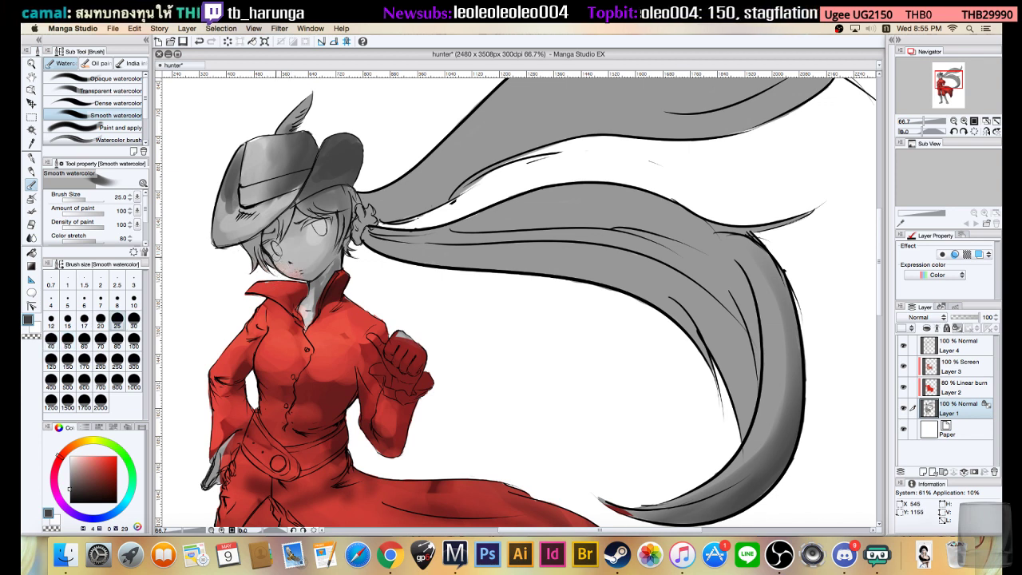
pyautogui.moveTo(259, 246); pyautogui.dragTo(263, 245)
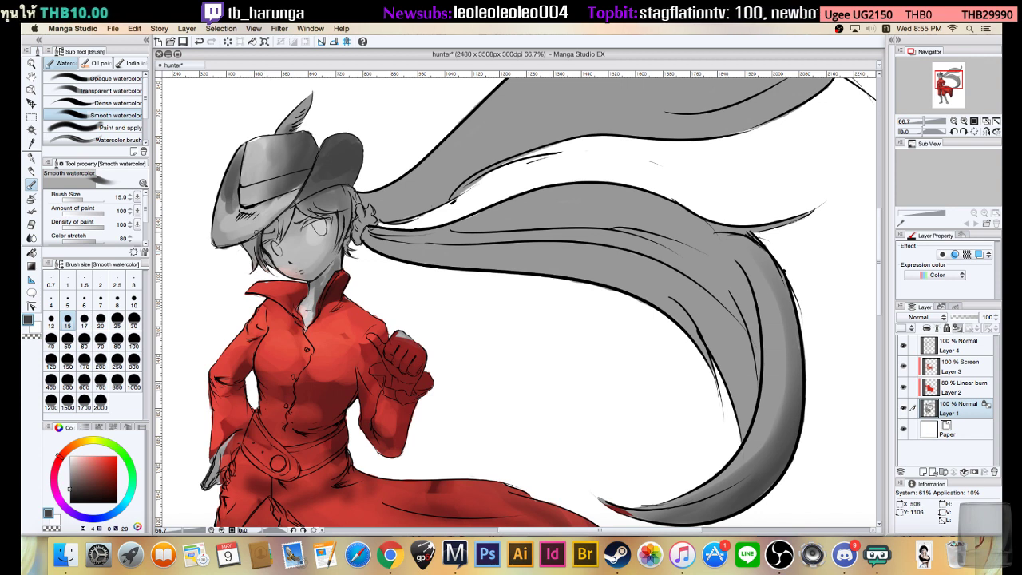
# - Set the brush size to 10 and shade the hair strands around the hair tie and the fringe
pyautogui.press('[')
pyautogui.press('[')
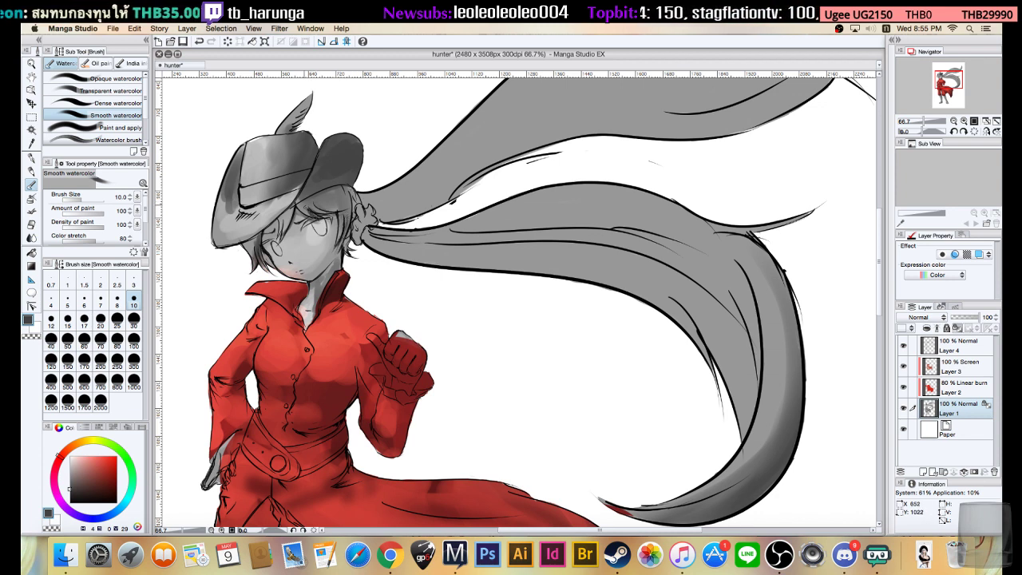
pyautogui.moveTo(346, 199); pyautogui.dragTo(345, 245)
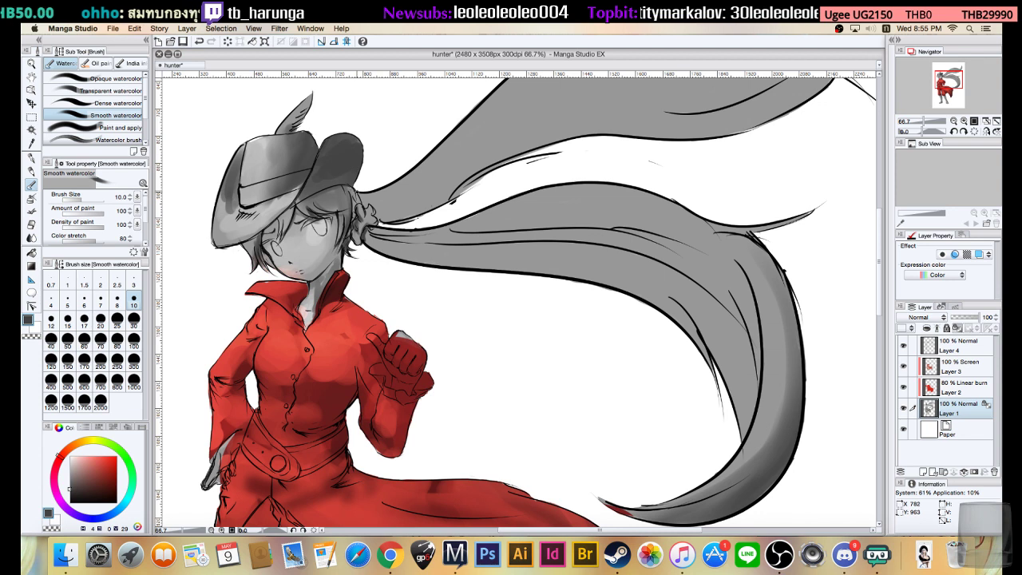
pyautogui.moveTo(356, 193); pyautogui.dragTo(360, 195)
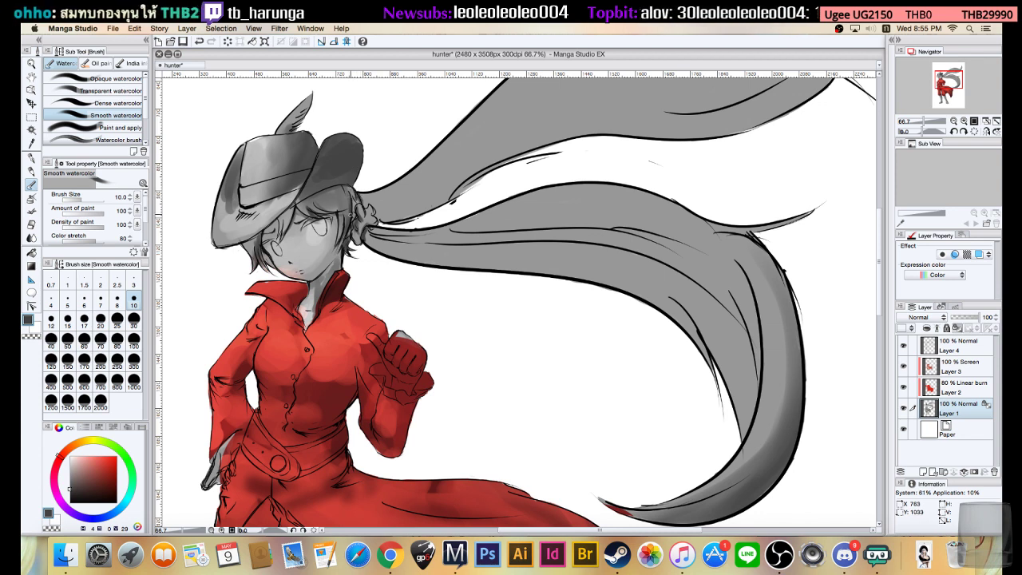
pyautogui.moveTo(344, 236); pyautogui.dragTo(337, 196)
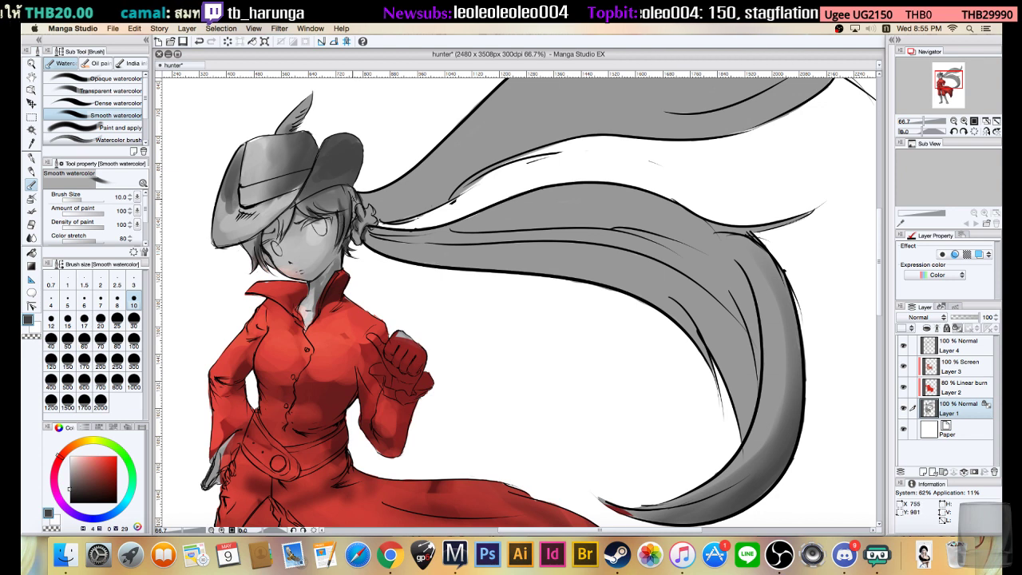
pyautogui.moveTo(284, 226); pyautogui.dragTo(285, 223)
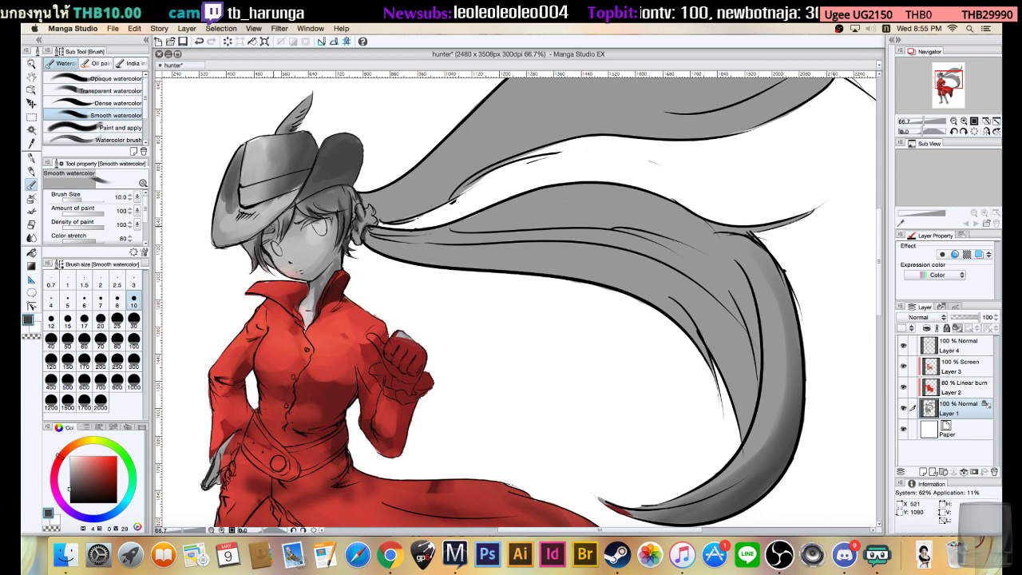
# - Set the brush size to 15 and shade the side of the face along the jaw and the underside of the hat brim
pyautogui.press(']')
pyautogui.press(']')
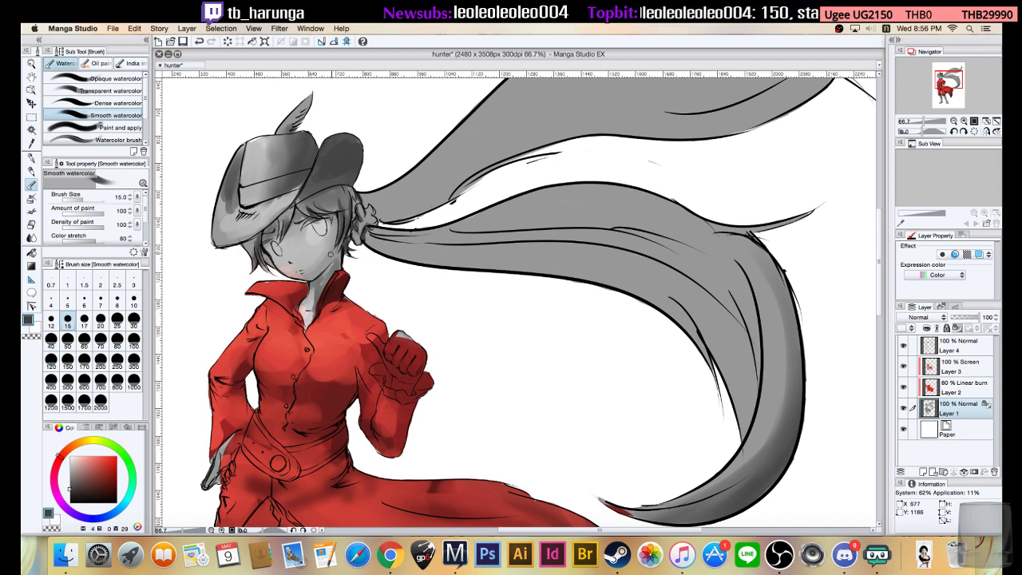
pyautogui.moveTo(336, 242); pyautogui.dragTo(329, 265)
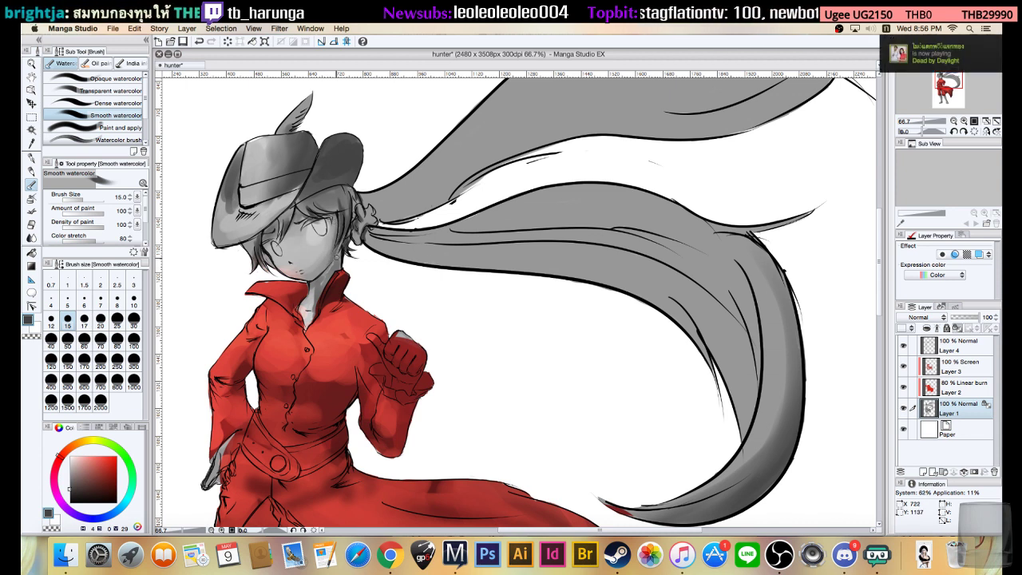
pyautogui.moveTo(338, 252); pyautogui.dragTo(325, 278)
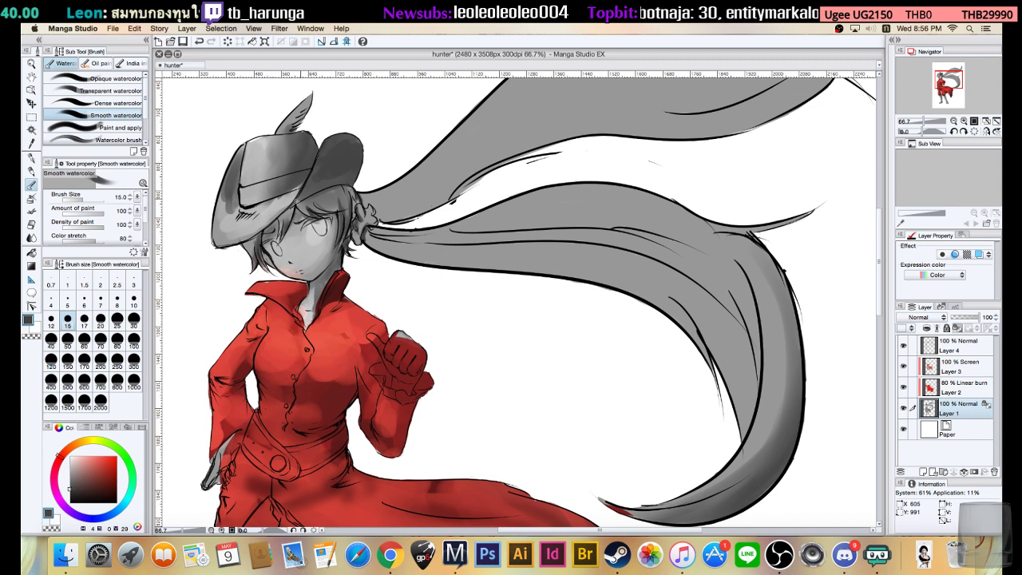
pyautogui.moveTo(296, 190); pyautogui.dragTo(276, 203)
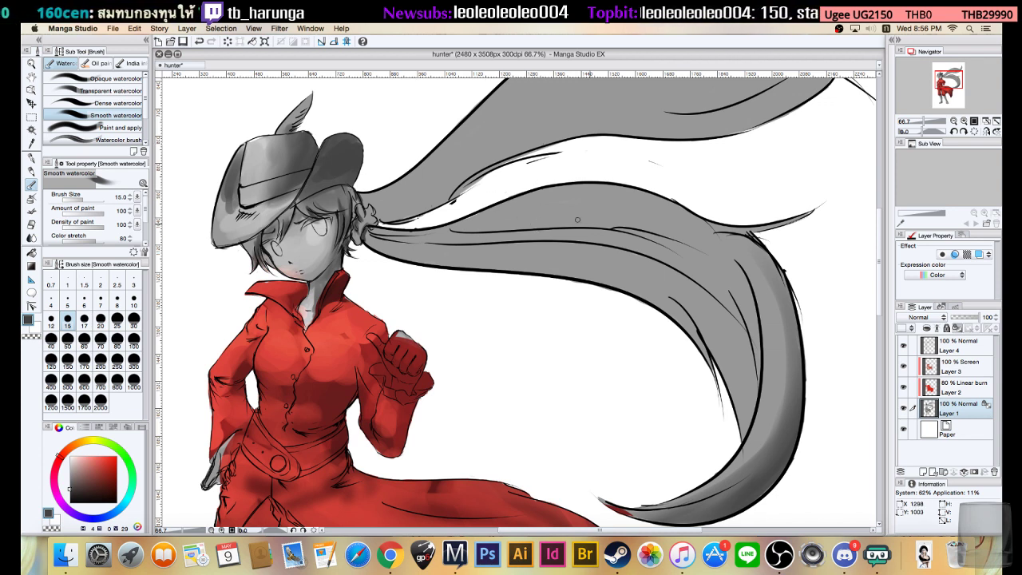
# - Set the brush size to 25 and darken the inner fold of the lower ponytail where it curves downward
pyautogui.press(']')
pyautogui.press(']')
pyautogui.press(']')
pyautogui.moveTo(737, 272); pyautogui.dragTo(742, 355)
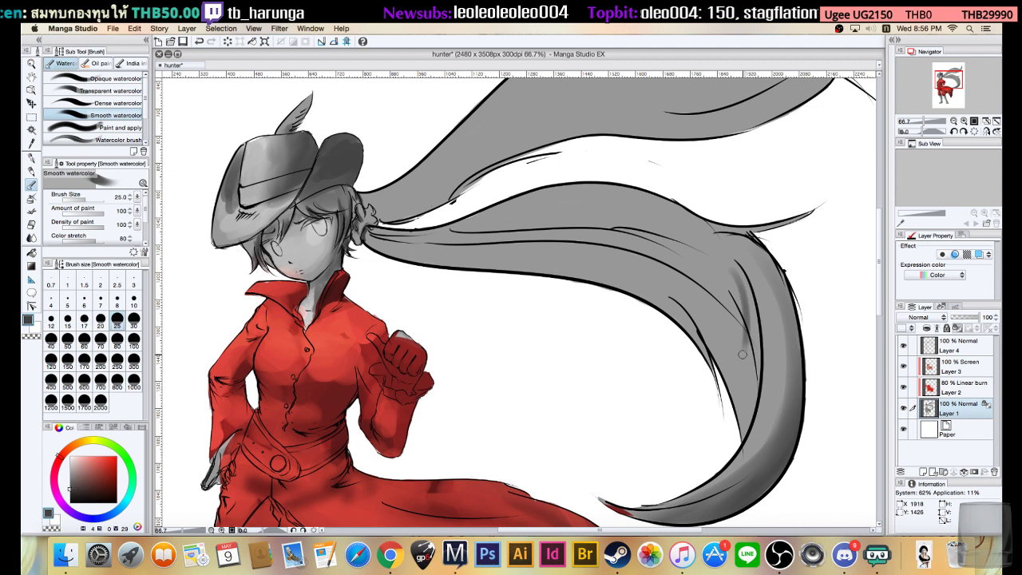
pyautogui.moveTo(737, 269)
pyautogui.mouseDown()
pyautogui.moveTo(752, 308)
pyautogui.moveTo(757, 397)
pyautogui.mouseUp()
pyautogui.hscroll(5, 723, 290)
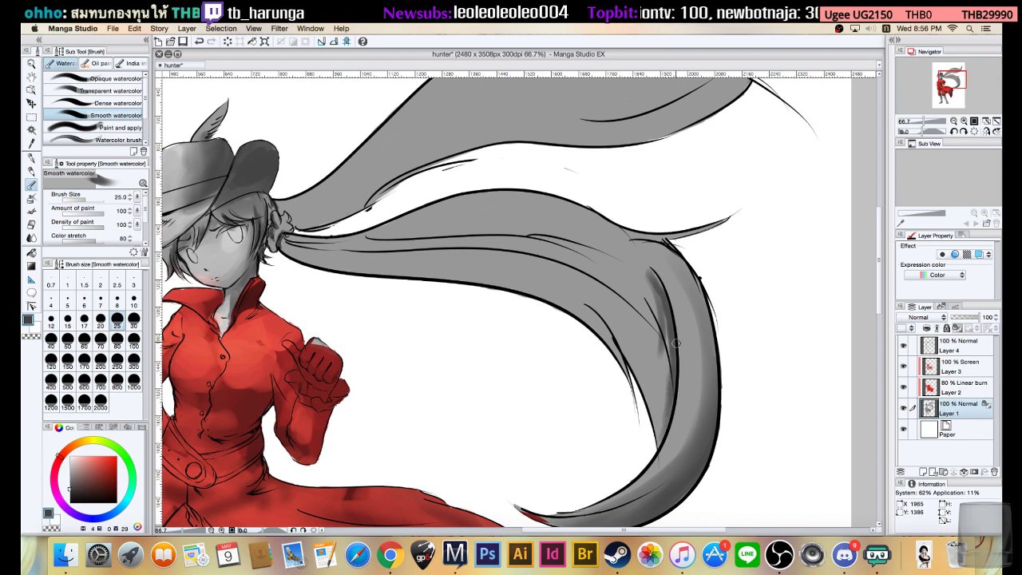
pyautogui.moveTo(651, 285)
pyautogui.mouseDown()
pyautogui.moveTo(666, 396)
pyautogui.moveTo(656, 427)
pyautogui.mouseUp()
pyautogui.moveTo(658, 304)
pyautogui.mouseDown()
pyautogui.moveTo(664, 369)
pyautogui.moveTo(659, 423)
pyautogui.mouseUp()
pyautogui.moveTo(664, 327)
pyautogui.mouseDown()
pyautogui.moveTo(660, 432)
pyautogui.moveTo(673, 339)
pyautogui.moveTo(675, 369)
pyautogui.moveTo(658, 423)
pyautogui.mouseUp()
pyautogui.moveTo(673, 351); pyautogui.dragTo(663, 439)
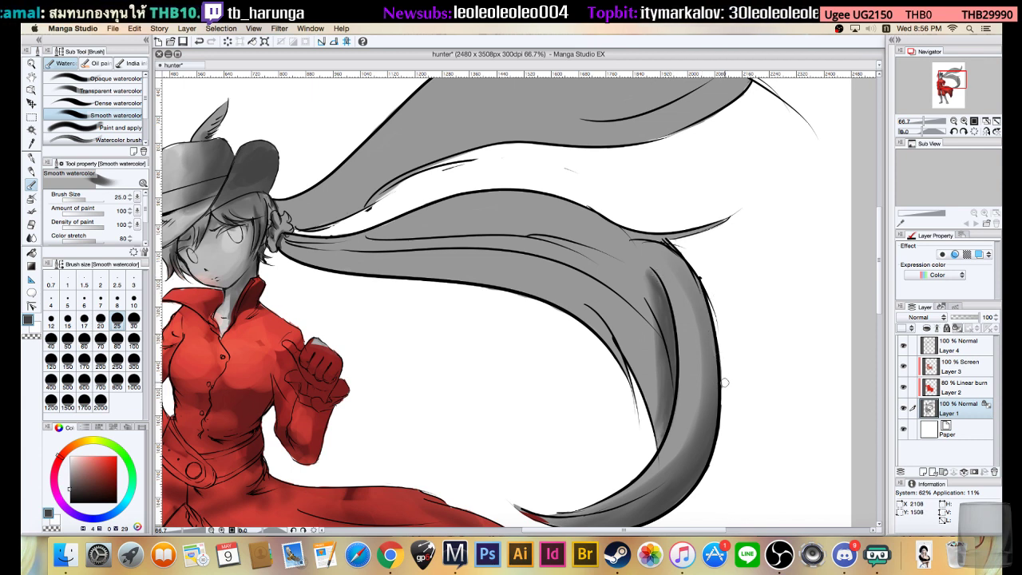
# - Shade the lower edge of the upper ponytail from the hair tie to its middle with the size 25 brush
pyautogui.moveTo(717, 365)
pyautogui.mouseDown()
pyautogui.moveTo(654, 245)
pyautogui.moveTo(735, 308)
pyautogui.mouseUp()
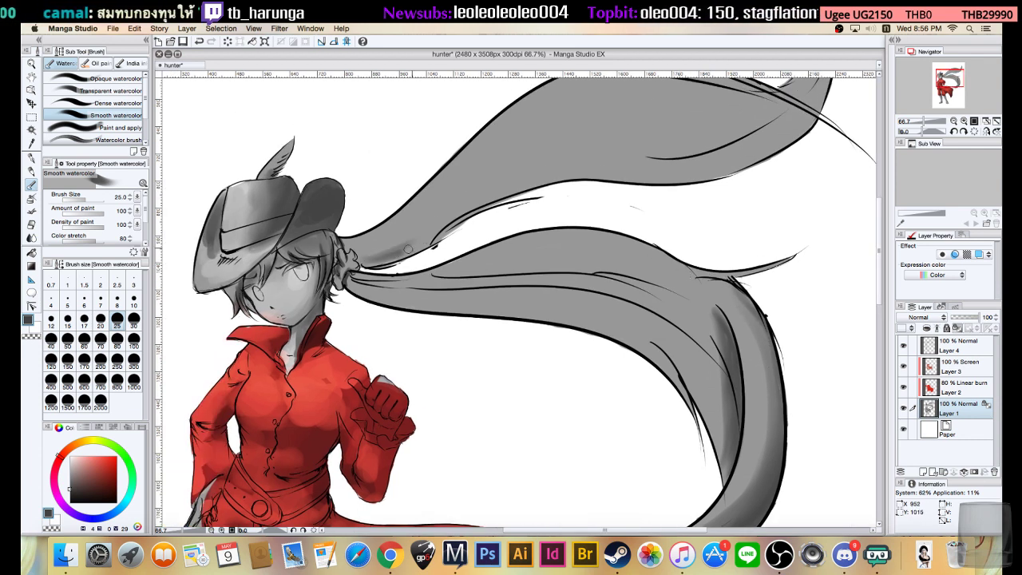
pyautogui.moveTo(417, 245); pyautogui.dragTo(501, 180)
pyautogui.moveTo(406, 260); pyautogui.dragTo(542, 187)
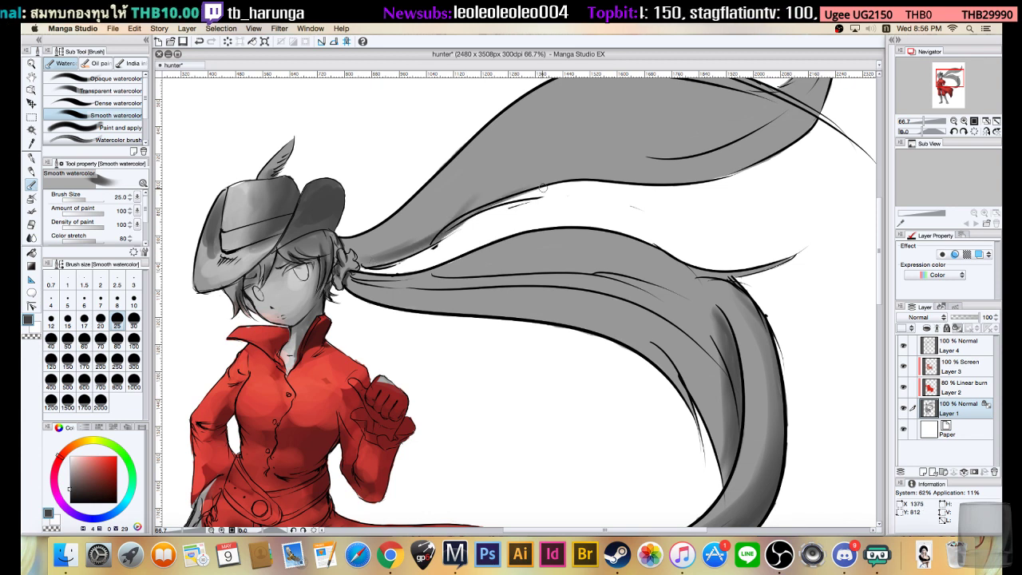
pyautogui.moveTo(698, 208); pyautogui.dragTo(640, 226)
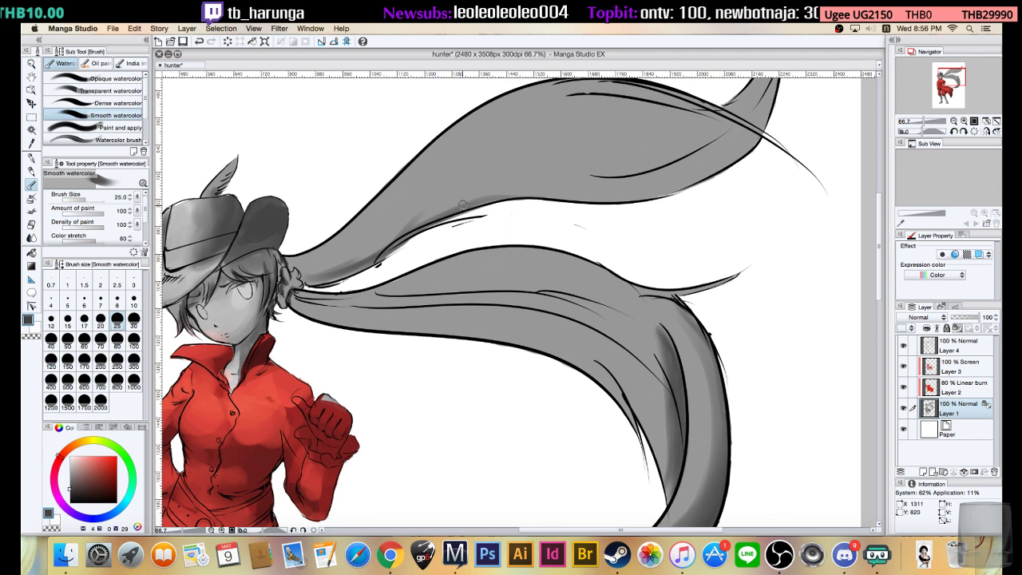
pyautogui.moveTo(451, 212)
pyautogui.mouseDown()
pyautogui.moveTo(568, 192)
pyautogui.moveTo(606, 204)
pyautogui.mouseUp()
pyautogui.moveTo(517, 196); pyautogui.dragTo(638, 206)
pyautogui.moveTo(543, 196); pyautogui.dragTo(637, 198)
# - Shade the underside of the upper ponytail from its upturned tip back along the lower edge
pyautogui.moveTo(722, 171); pyautogui.dragTo(619, 239)
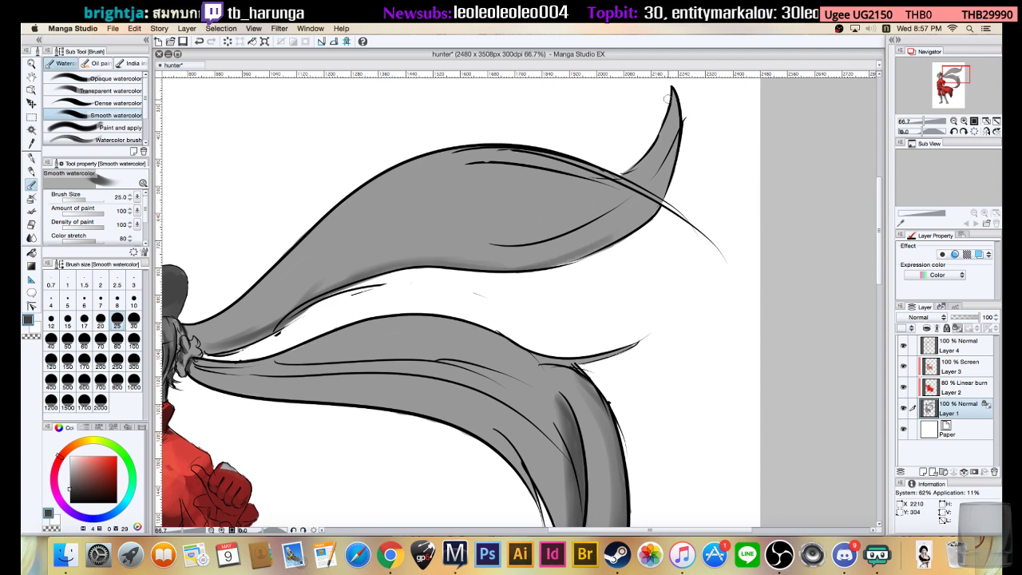
pyautogui.moveTo(675, 132)
pyautogui.mouseDown()
pyautogui.moveTo(629, 232)
pyautogui.moveTo(545, 276)
pyautogui.moveTo(604, 237)
pyautogui.moveTo(503, 275)
pyautogui.mouseUp()
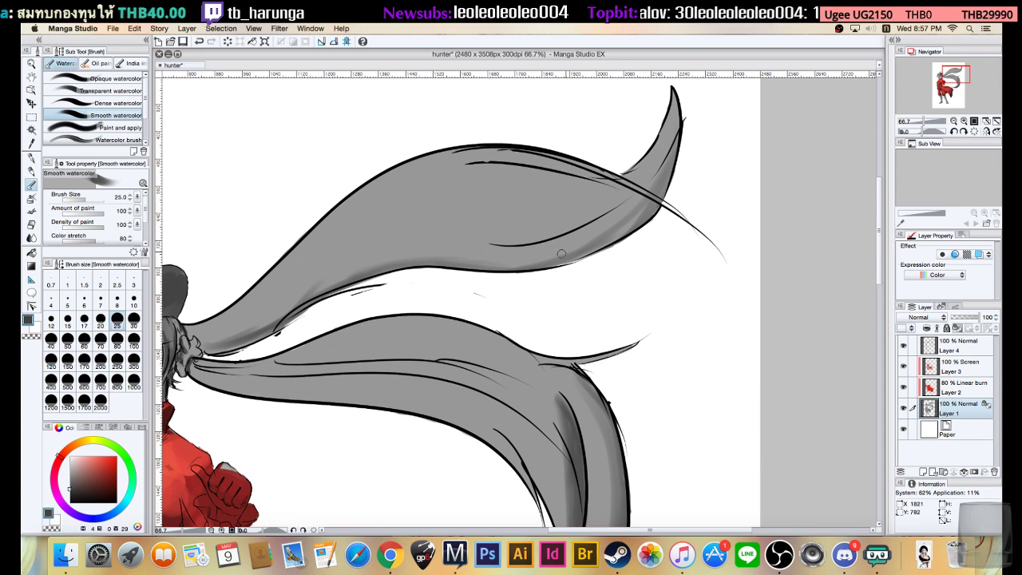
pyautogui.moveTo(678, 160); pyautogui.dragTo(536, 271)
pyautogui.moveTo(663, 191)
pyautogui.mouseDown()
pyautogui.moveTo(608, 240)
pyautogui.moveTo(526, 273)
pyautogui.mouseUp()
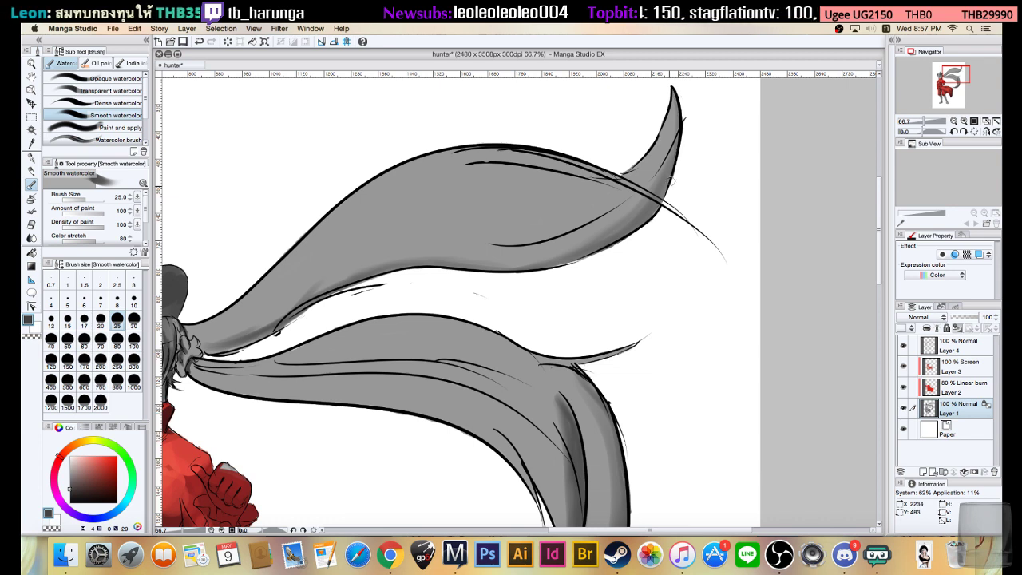
# - Build up the shading under the upper ponytail's upturned tip and along its lower edge from the hair tie outward
pyautogui.moveTo(675, 100)
pyautogui.mouseDown()
pyautogui.moveTo(632, 215)
pyautogui.moveTo(593, 264)
pyautogui.mouseUp()
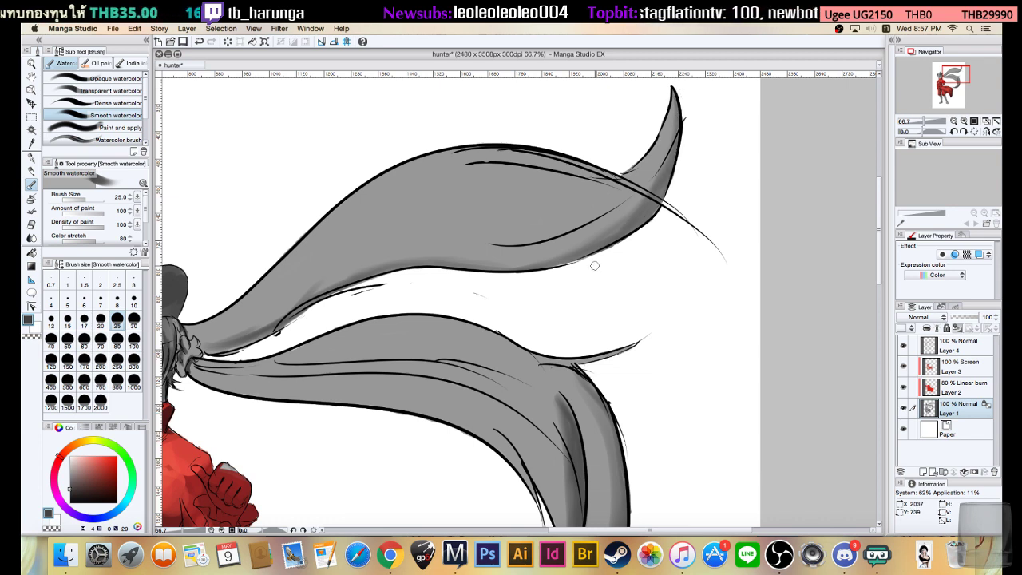
pyautogui.moveTo(662, 165)
pyautogui.mouseDown()
pyautogui.moveTo(603, 242)
pyautogui.moveTo(532, 256)
pyautogui.mouseUp()
pyautogui.moveTo(209, 347); pyautogui.dragTo(276, 338)
pyautogui.moveTo(213, 354); pyautogui.dragTo(320, 288)
pyautogui.moveTo(275, 316); pyautogui.dragTo(372, 261)
pyautogui.moveTo(299, 302)
pyautogui.mouseDown()
pyautogui.moveTo(343, 277)
pyautogui.moveTo(466, 251)
pyautogui.moveTo(341, 282)
pyautogui.moveTo(630, 241)
pyautogui.mouseUp()
pyautogui.moveTo(415, 275)
pyautogui.mouseDown()
pyautogui.moveTo(483, 259)
pyautogui.moveTo(421, 261)
pyautogui.moveTo(591, 242)
pyautogui.mouseUp()
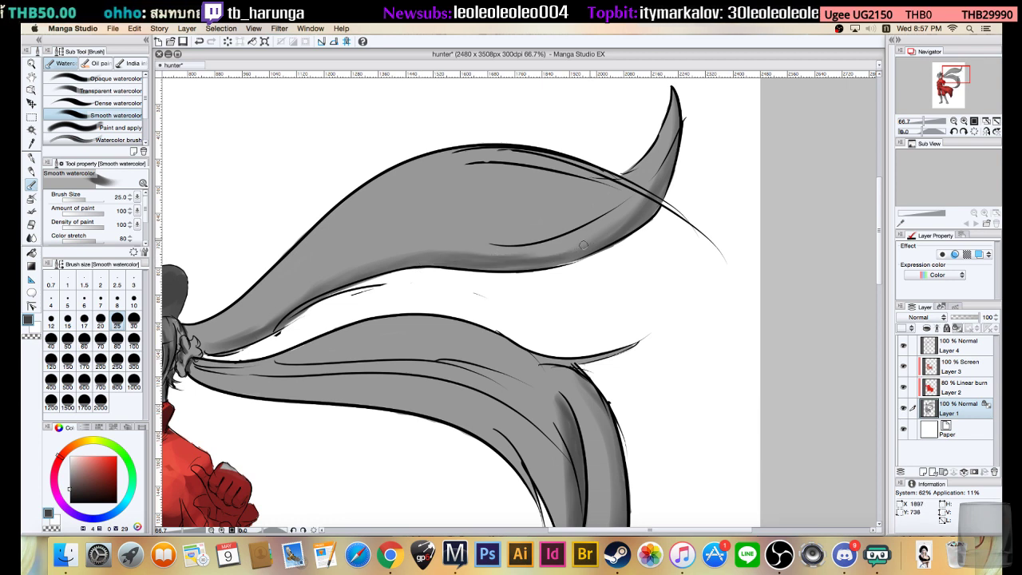
# - Darken the outer curve of the upper ponytail's tip and blend it into the lower edge
pyautogui.moveTo(672, 110)
pyautogui.mouseDown()
pyautogui.moveTo(669, 147)
pyautogui.moveTo(590, 242)
pyautogui.mouseUp()
pyautogui.moveTo(676, 156); pyautogui.dragTo(571, 263)
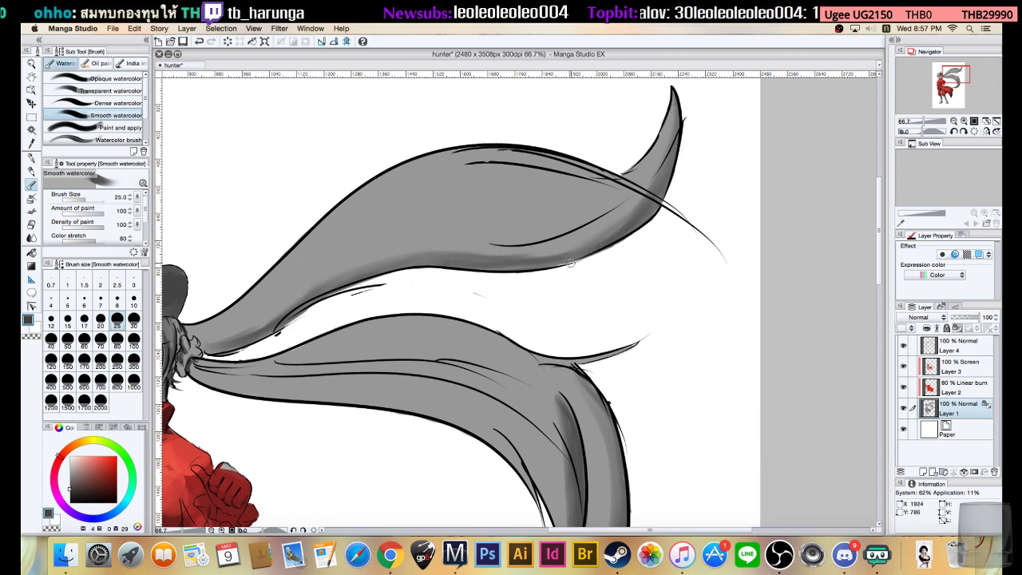
pyautogui.moveTo(636, 217); pyautogui.dragTo(566, 254)
pyautogui.moveTo(495, 259)
pyautogui.mouseDown()
pyautogui.moveTo(519, 256)
pyautogui.moveTo(513, 271)
pyautogui.moveTo(608, 243)
pyautogui.moveTo(492, 267)
pyautogui.moveTo(607, 252)
pyautogui.moveTo(642, 215)
pyautogui.moveTo(526, 270)
pyautogui.moveTo(621, 228)
pyautogui.mouseUp()
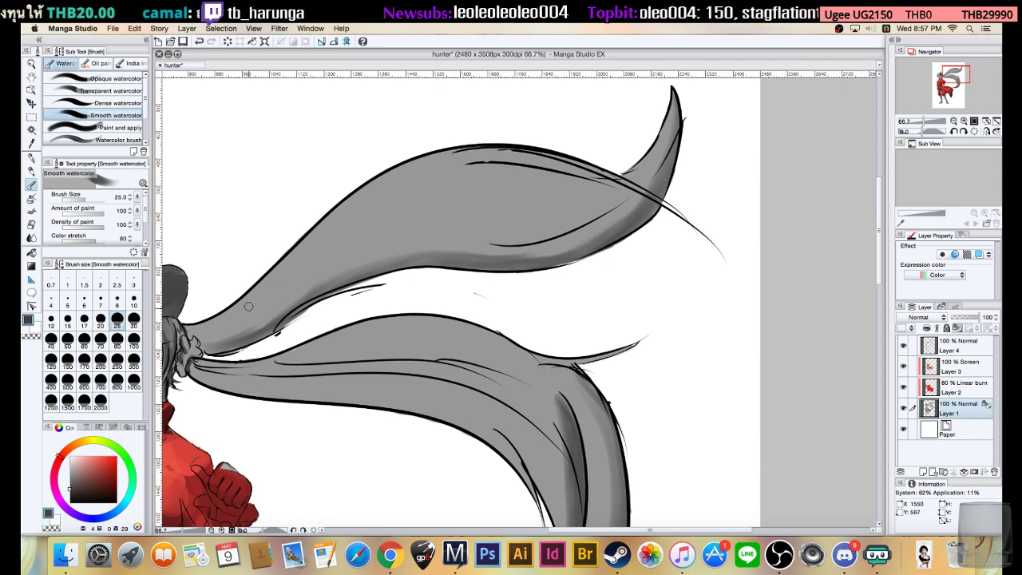
# - Extend the upper ponytail's lower shadow inward, from the hair tie through the middle toward the inner strand line
pyautogui.moveTo(204, 347)
pyautogui.mouseDown()
pyautogui.moveTo(264, 337)
pyautogui.moveTo(339, 282)
pyautogui.moveTo(250, 331)
pyautogui.moveTo(357, 266)
pyautogui.mouseUp()
pyautogui.moveTo(269, 328)
pyautogui.mouseDown()
pyautogui.moveTo(362, 264)
pyautogui.moveTo(421, 254)
pyautogui.mouseUp()
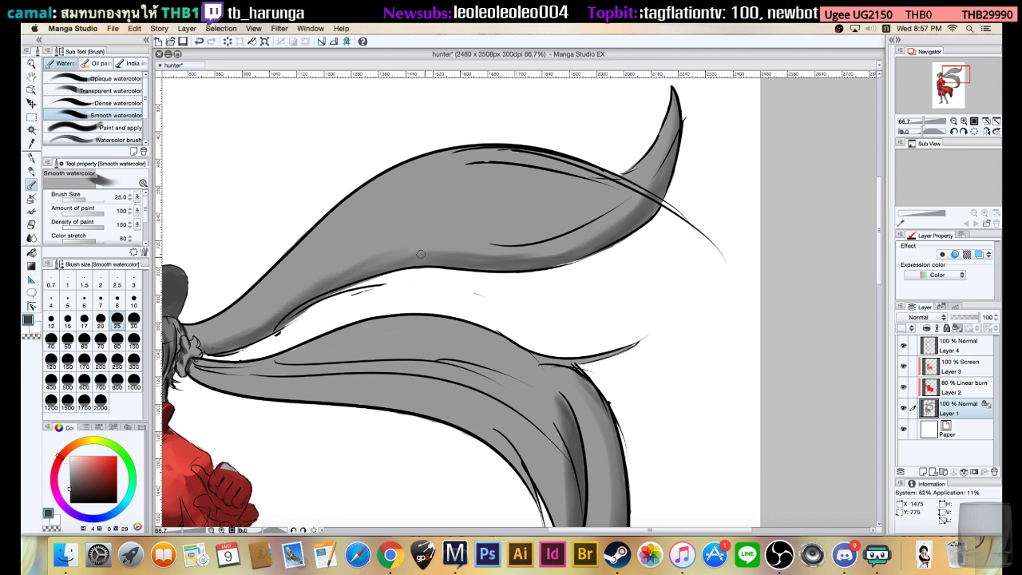
pyautogui.moveTo(321, 294)
pyautogui.mouseDown()
pyautogui.moveTo(415, 249)
pyautogui.moveTo(376, 273)
pyautogui.moveTo(482, 242)
pyautogui.mouseUp()
pyautogui.moveTo(356, 278)
pyautogui.mouseDown()
pyautogui.moveTo(468, 246)
pyautogui.moveTo(500, 249)
pyautogui.mouseUp()
pyautogui.moveTo(412, 262); pyautogui.dragTo(635, 219)
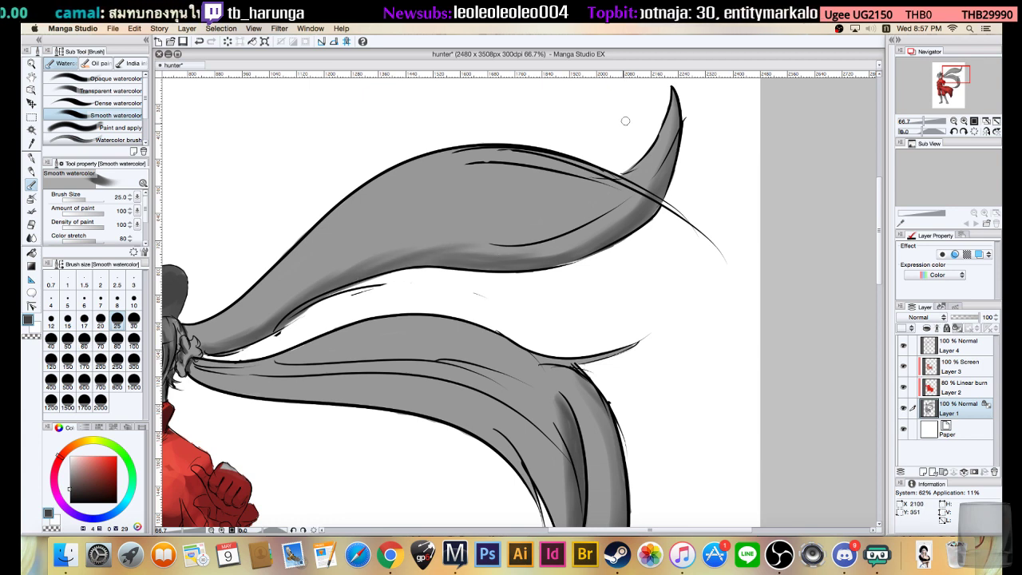
# - Set the brush size to 30 and deepen the shadow between the upper ponytail's tip and its inner strand line
pyautogui.press(']')
pyautogui.moveTo(658, 157)
pyautogui.mouseDown()
pyautogui.moveTo(553, 232)
pyautogui.moveTo(563, 248)
pyautogui.mouseUp()
pyautogui.moveTo(656, 186); pyautogui.dragTo(559, 256)
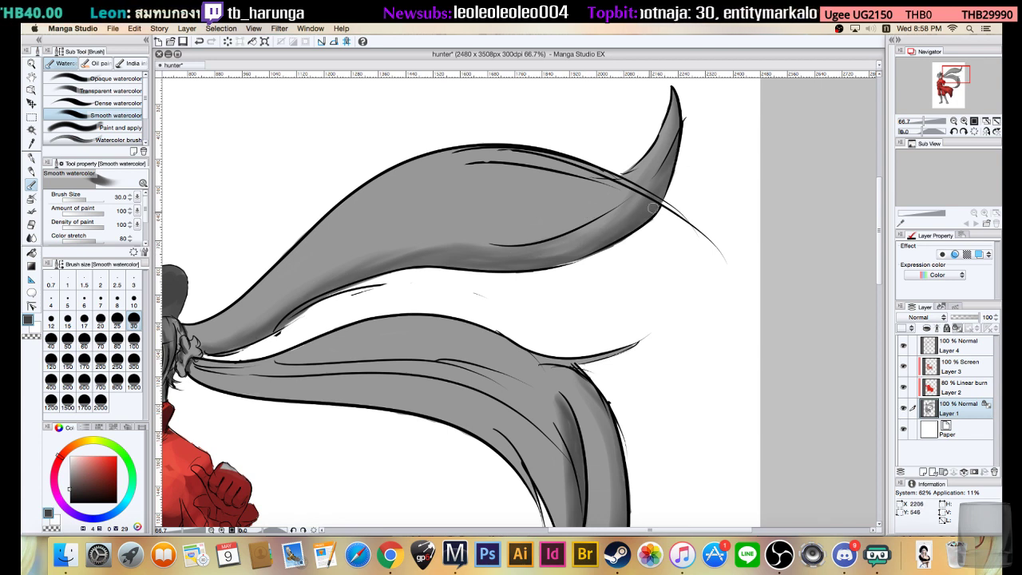
pyautogui.moveTo(530, 260); pyautogui.dragTo(627, 223)
pyautogui.moveTo(464, 255); pyautogui.dragTo(573, 236)
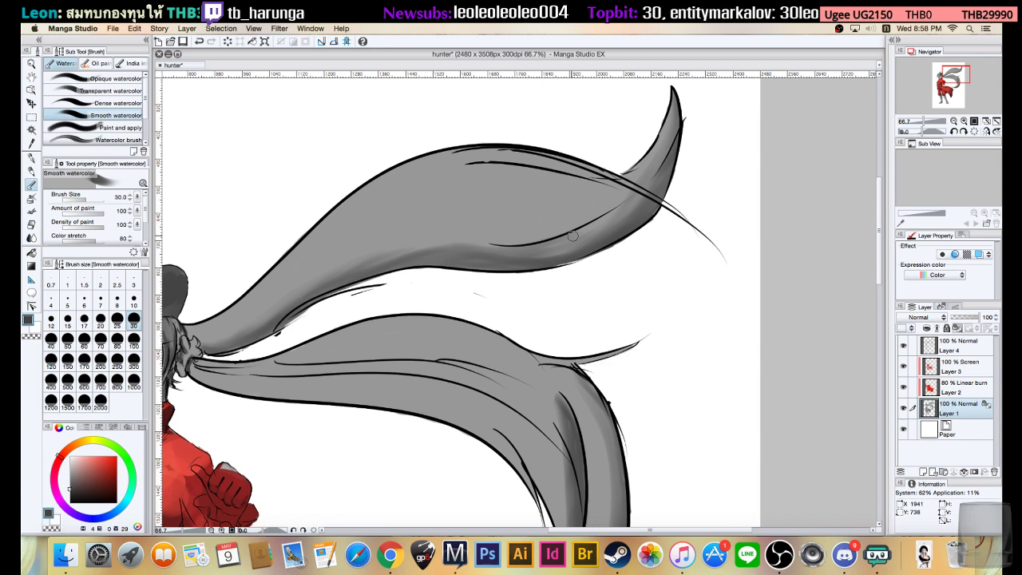
pyautogui.moveTo(455, 262); pyautogui.dragTo(606, 232)
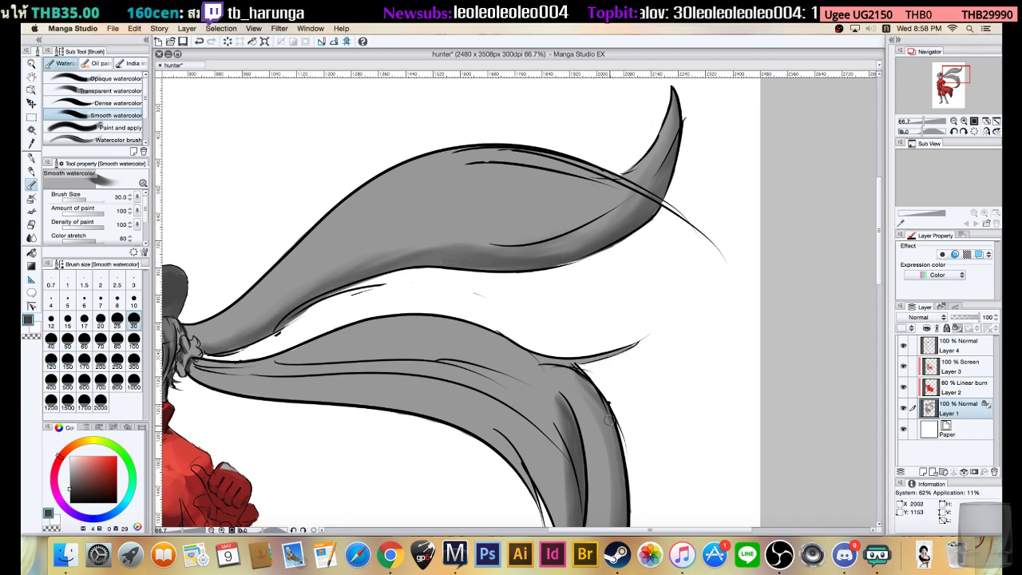
# - Shade the lower ponytail's outer curve and the inner fold where the hair bends downward
pyautogui.moveTo(615, 455)
pyautogui.mouseDown()
pyautogui.moveTo(588, 321)
pyautogui.moveTo(577, 411)
pyautogui.mouseUp()
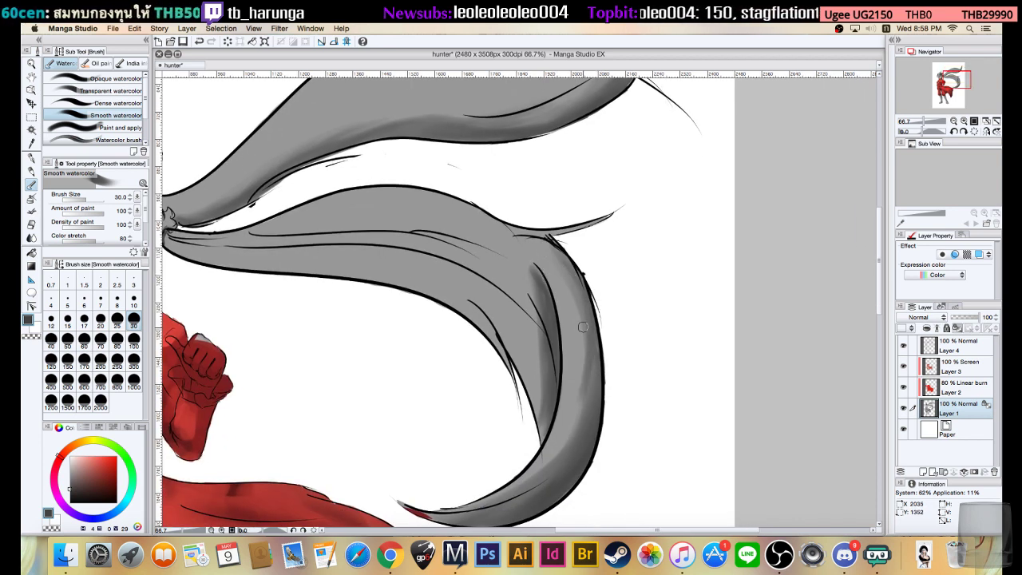
pyautogui.moveTo(521, 288); pyautogui.dragTo(532, 376)
pyautogui.moveTo(525, 278)
pyautogui.mouseDown()
pyautogui.moveTo(521, 439)
pyautogui.moveTo(521, 354)
pyautogui.moveTo(540, 320)
pyautogui.moveTo(533, 441)
pyautogui.mouseUp()
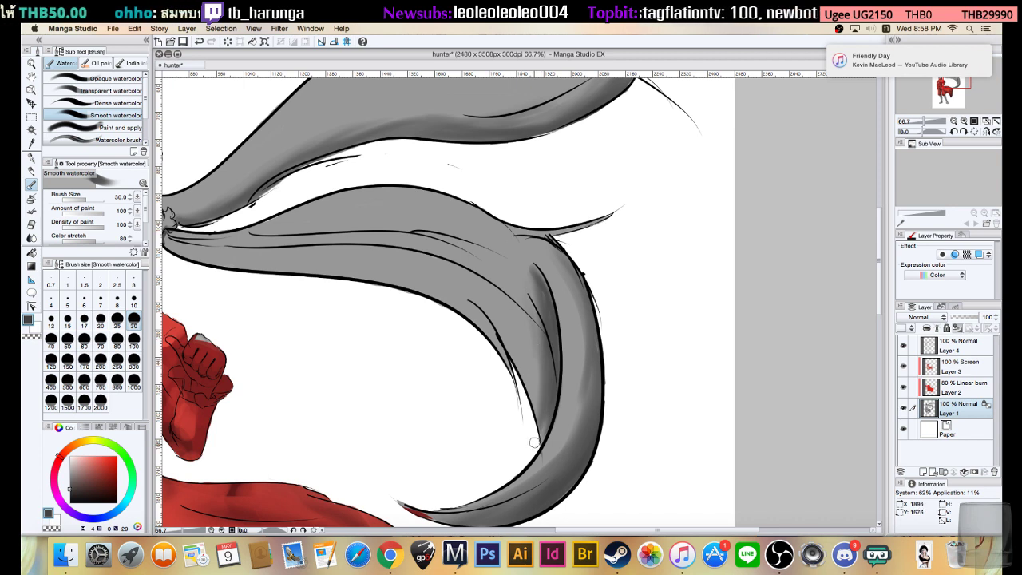
pyautogui.moveTo(533, 286); pyautogui.dragTo(535, 400)
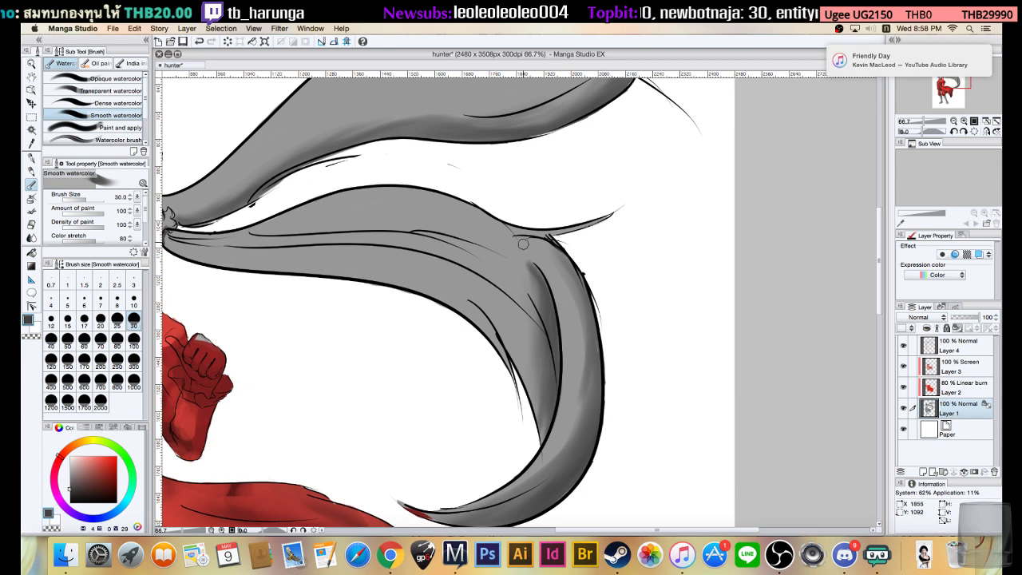
# - Widen the dark band along the upper ponytail's lower edge from the hair tie to the tip with the size 30 brush
pyautogui.scroll(3, 332, 189)
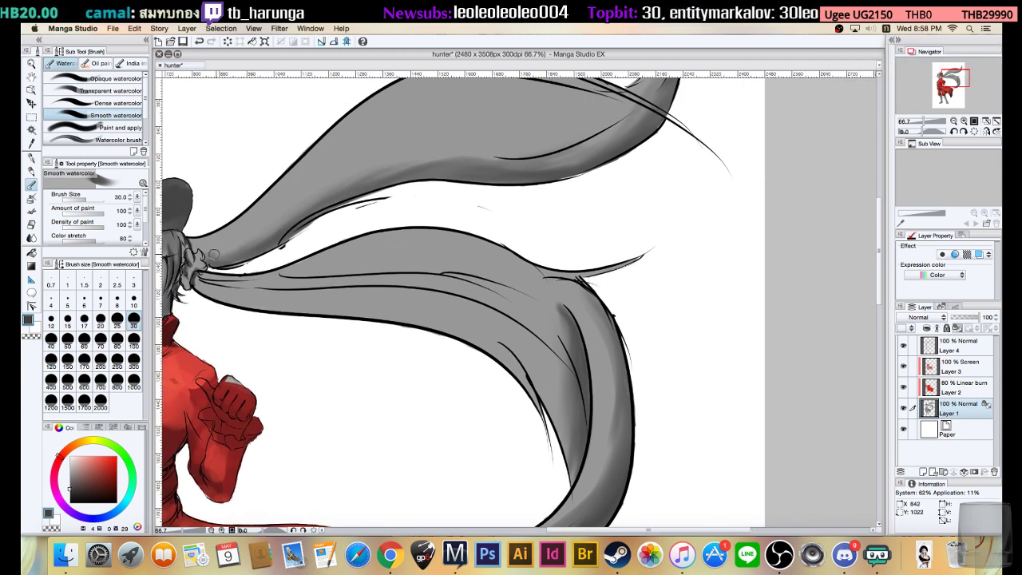
pyautogui.moveTo(212, 257); pyautogui.dragTo(352, 175)
pyautogui.moveTo(215, 259)
pyautogui.mouseDown()
pyautogui.moveTo(341, 196)
pyautogui.moveTo(252, 250)
pyautogui.moveTo(362, 176)
pyautogui.moveTo(325, 210)
pyautogui.moveTo(420, 170)
pyautogui.mouseUp()
pyautogui.moveTo(351, 185); pyautogui.dragTo(473, 173)
pyautogui.moveTo(345, 198)
pyautogui.mouseDown()
pyautogui.moveTo(479, 168)
pyautogui.moveTo(456, 217)
pyautogui.moveTo(519, 208)
pyautogui.mouseUp()
pyautogui.moveTo(611, 109); pyautogui.dragTo(503, 220)
pyautogui.moveTo(609, 141)
pyautogui.mouseDown()
pyautogui.moveTo(534, 199)
pyautogui.moveTo(443, 215)
pyautogui.mouseUp()
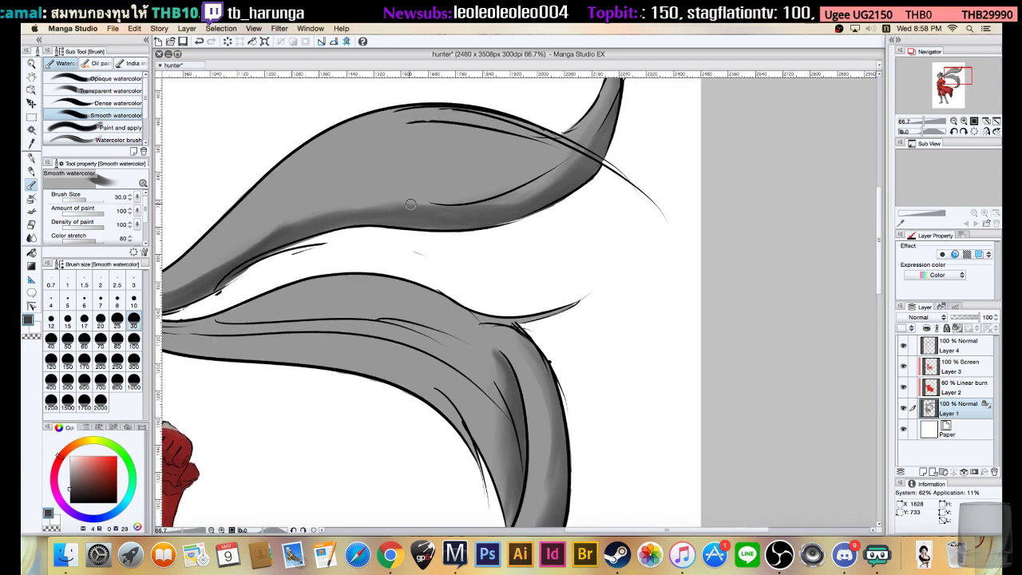
pyautogui.moveTo(592, 133)
pyautogui.mouseDown()
pyautogui.moveTo(493, 210)
pyautogui.moveTo(457, 210)
pyautogui.moveTo(548, 187)
pyautogui.moveTo(604, 117)
pyautogui.mouseUp()
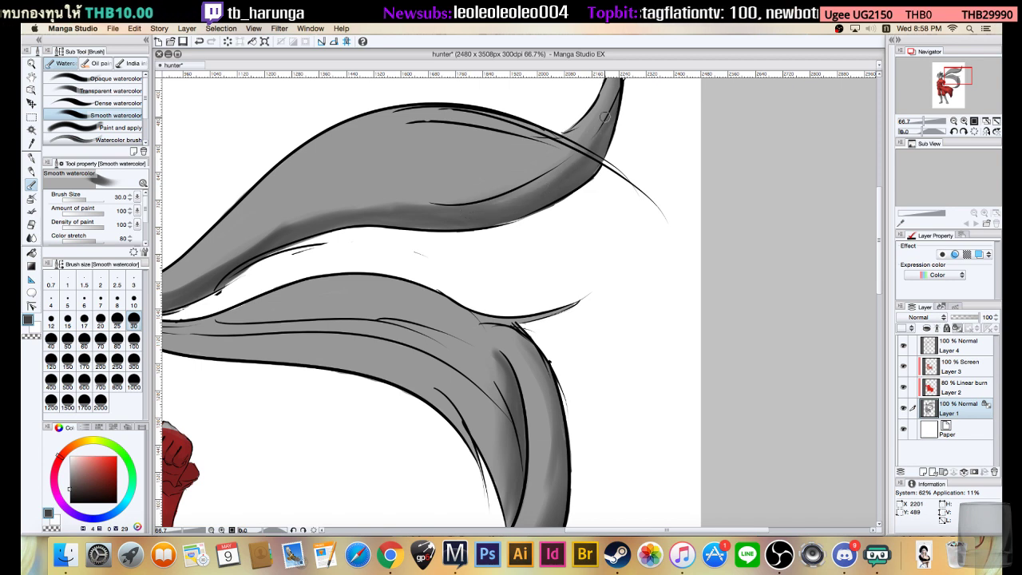
pyautogui.moveTo(466, 213); pyautogui.dragTo(611, 123)
# - Rotate the canvas counterclockwise to -90 degrees and shade the lower ponytail's inner fold where it tucks under the curl
pyautogui.press('space')
pyautogui.moveTo(524, 258); pyautogui.dragTo(607, 165)
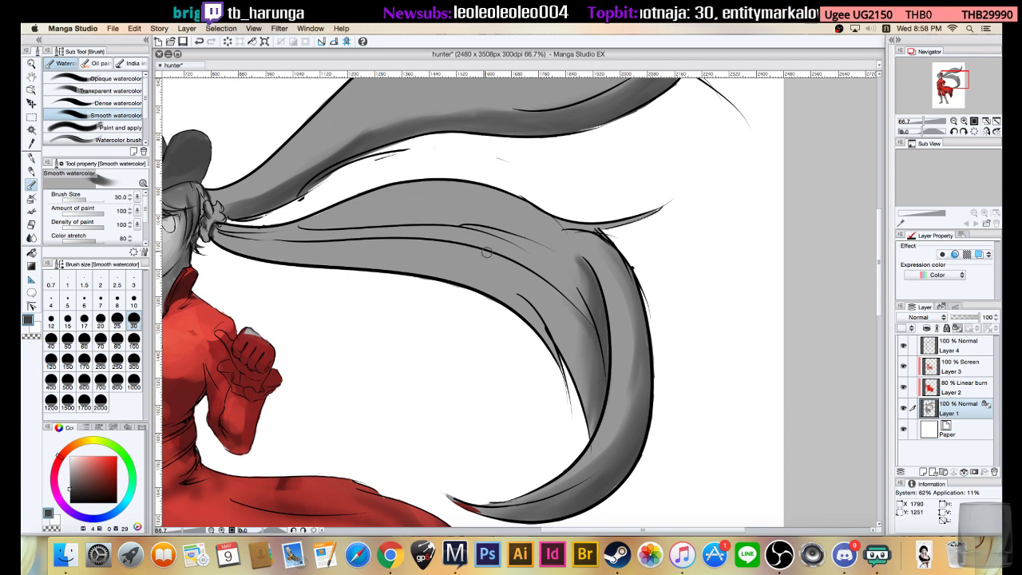
pyautogui.click(953, 131)
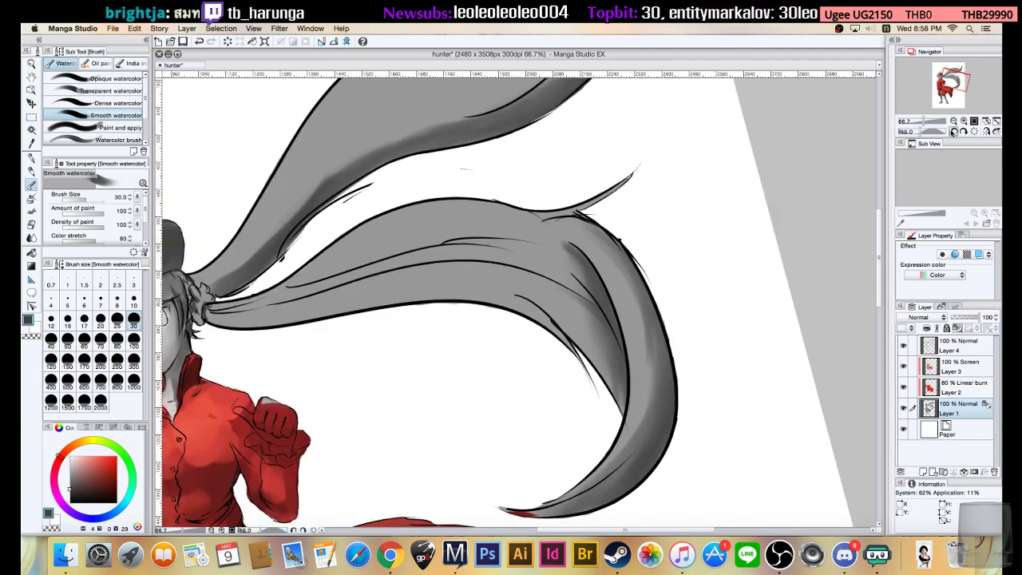
pyautogui.click(954, 131)
pyautogui.click(953, 131)
pyautogui.click(953, 131)
pyautogui.click(953, 131)
pyautogui.click(954, 131)
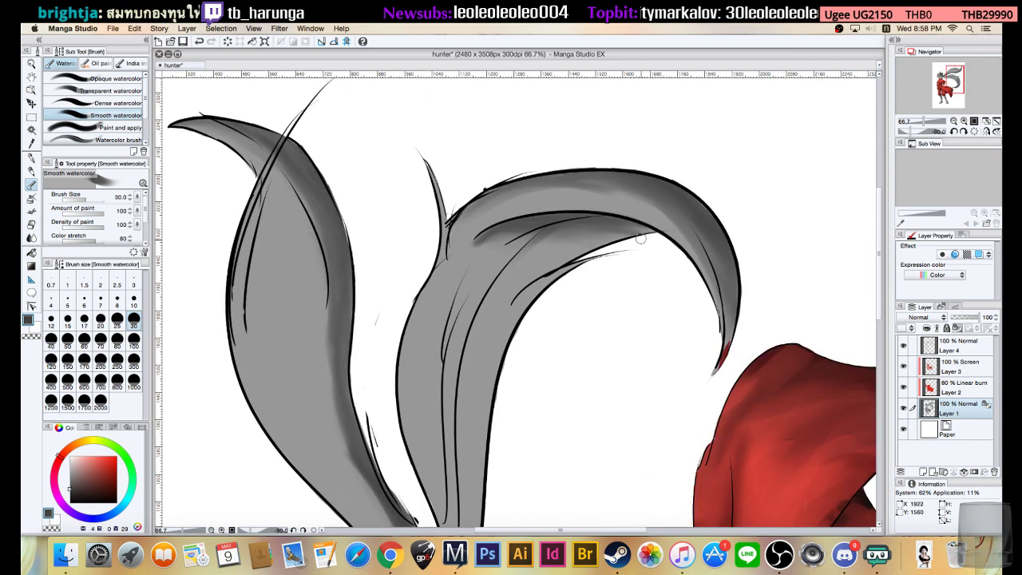
pyautogui.moveTo(637, 236)
pyautogui.mouseDown()
pyautogui.moveTo(557, 283)
pyautogui.moveTo(544, 279)
pyautogui.mouseUp()
pyautogui.moveTo(619, 236)
pyautogui.mouseDown()
pyautogui.moveTo(536, 275)
pyautogui.moveTo(568, 238)
pyautogui.moveTo(479, 342)
pyautogui.mouseUp()
pyautogui.moveTo(561, 233)
pyautogui.mouseDown()
pyautogui.moveTo(612, 229)
pyautogui.moveTo(562, 220)
pyautogui.moveTo(490, 252)
pyautogui.moveTo(610, 230)
pyautogui.moveTo(595, 239)
pyautogui.moveTo(606, 246)
pyautogui.moveTo(609, 234)
pyautogui.moveTo(522, 321)
pyautogui.moveTo(600, 227)
pyautogui.moveTo(592, 225)
pyautogui.moveTo(529, 316)
pyautogui.moveTo(506, 261)
pyautogui.moveTo(540, 240)
pyautogui.moveTo(512, 258)
pyautogui.moveTo(485, 353)
pyautogui.mouseUp()
pyautogui.moveTo(530, 328); pyautogui.dragTo(445, 302)
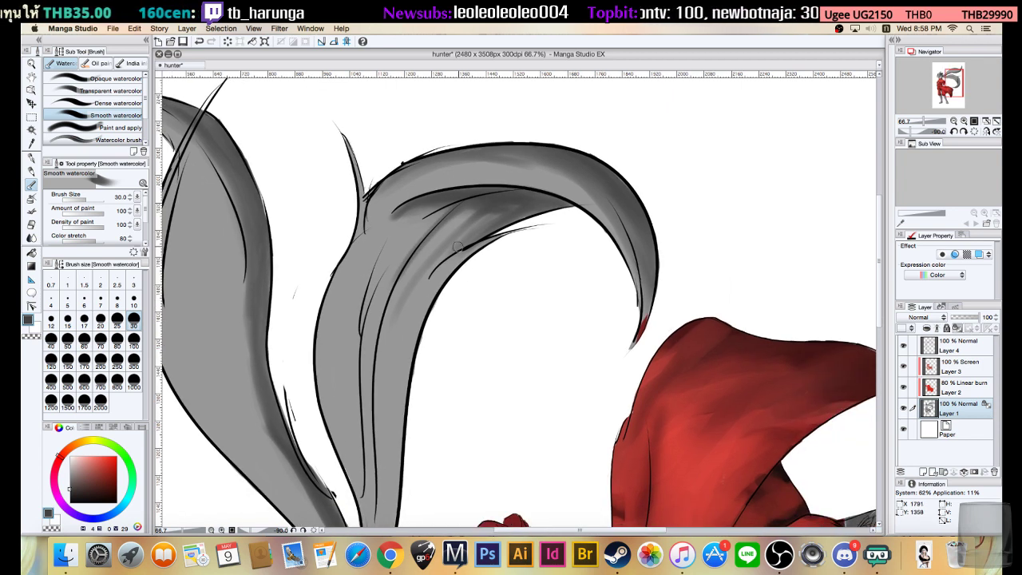
# - Reduce the brush size and shade narrow strands down the inner side of the lower ponytail
pyautogui.press('[')
pyautogui.press('[')
pyautogui.press('[')
pyautogui.moveTo(463, 207)
pyautogui.mouseDown()
pyautogui.moveTo(406, 302)
pyautogui.moveTo(457, 206)
pyautogui.moveTo(374, 328)
pyautogui.moveTo(387, 440)
pyautogui.mouseUp()
pyautogui.moveTo(499, 212)
pyautogui.mouseDown()
pyautogui.moveTo(386, 361)
pyautogui.moveTo(495, 204)
pyautogui.moveTo(418, 434)
pyautogui.mouseUp()
pyautogui.moveTo(503, 214)
pyautogui.mouseDown()
pyautogui.moveTo(465, 248)
pyautogui.moveTo(507, 210)
pyautogui.moveTo(433, 304)
pyautogui.moveTo(516, 228)
pyautogui.moveTo(429, 331)
pyautogui.mouseUp()
# - Set the brush size to 40 and darken the lower ponytail's inner edge from the fold toward the hair tie
pyautogui.press(']')
pyautogui.press(']')
pyautogui.press(']')
pyautogui.press(']')
pyautogui.moveTo(498, 215)
pyautogui.mouseDown()
pyautogui.moveTo(415, 309)
pyautogui.moveTo(423, 402)
pyautogui.moveTo(497, 230)
pyautogui.moveTo(419, 333)
pyautogui.moveTo(423, 430)
pyautogui.moveTo(489, 215)
pyautogui.moveTo(416, 320)
pyautogui.moveTo(423, 427)
pyautogui.mouseUp()
pyautogui.moveTo(424, 317); pyautogui.dragTo(416, 470)
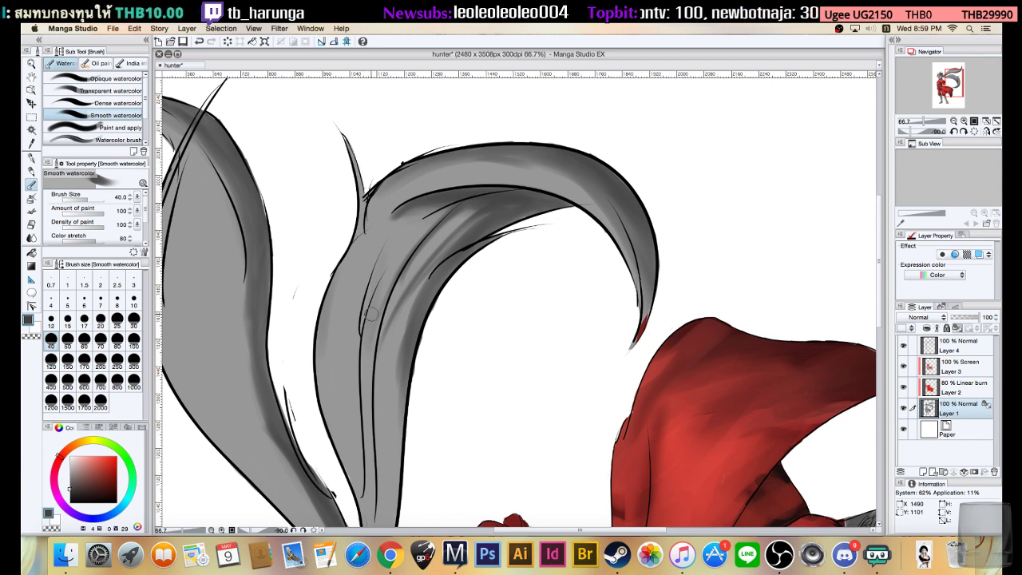
# - Shade along the lower ponytail's long central strand lines from the fold toward its base with the size 40 brush
pyautogui.moveTo(442, 217)
pyautogui.mouseDown()
pyautogui.moveTo(419, 240)
pyautogui.moveTo(369, 420)
pyautogui.mouseUp()
pyautogui.moveTo(474, 216)
pyautogui.mouseDown()
pyautogui.moveTo(436, 246)
pyautogui.moveTo(370, 391)
pyautogui.mouseUp()
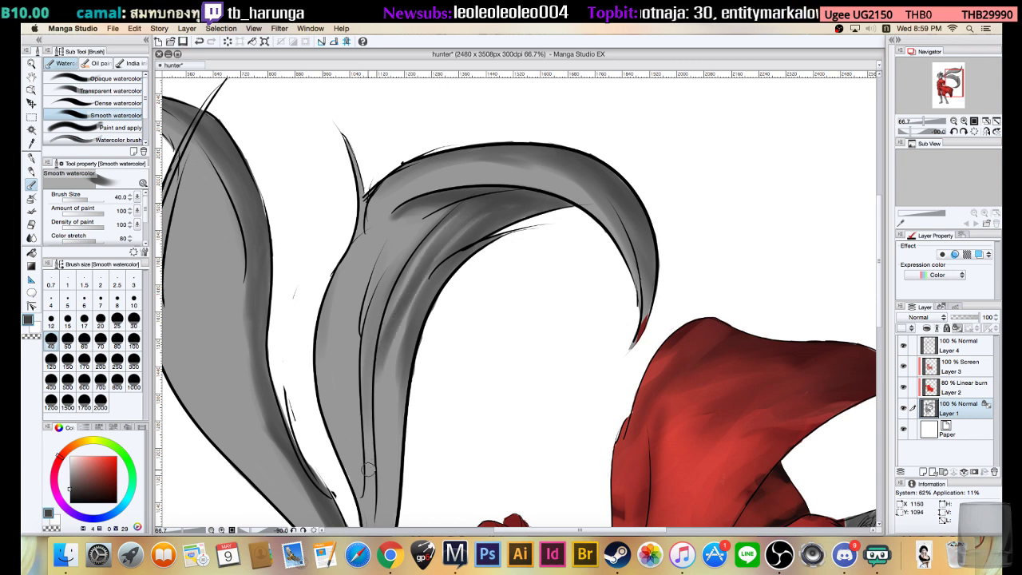
pyautogui.moveTo(461, 215)
pyautogui.mouseDown()
pyautogui.moveTo(434, 230)
pyautogui.moveTo(384, 329)
pyautogui.moveTo(380, 426)
pyautogui.mouseUp()
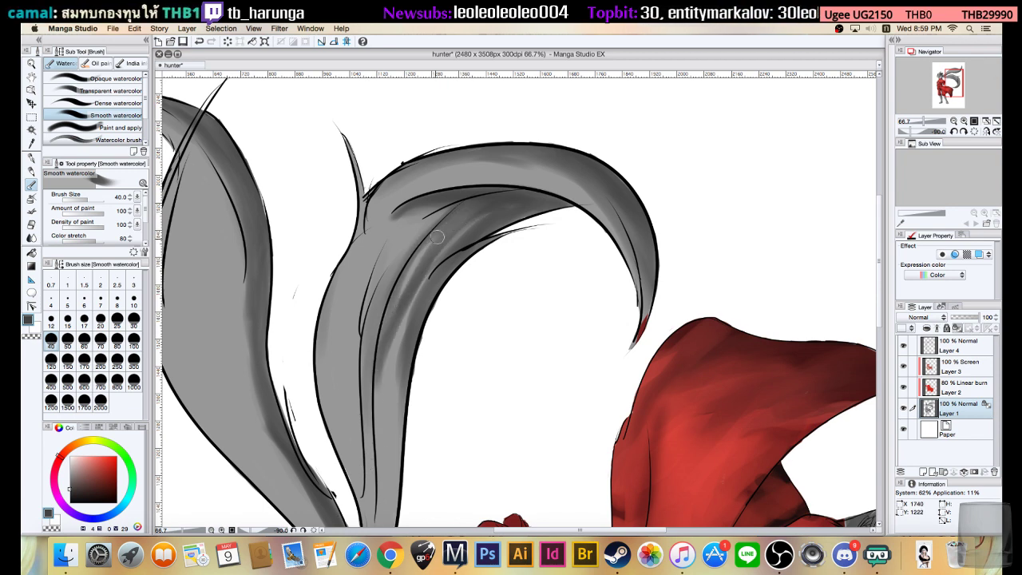
pyautogui.moveTo(488, 206)
pyautogui.mouseDown()
pyautogui.moveTo(469, 222)
pyautogui.moveTo(402, 360)
pyautogui.moveTo(406, 476)
pyautogui.mouseUp()
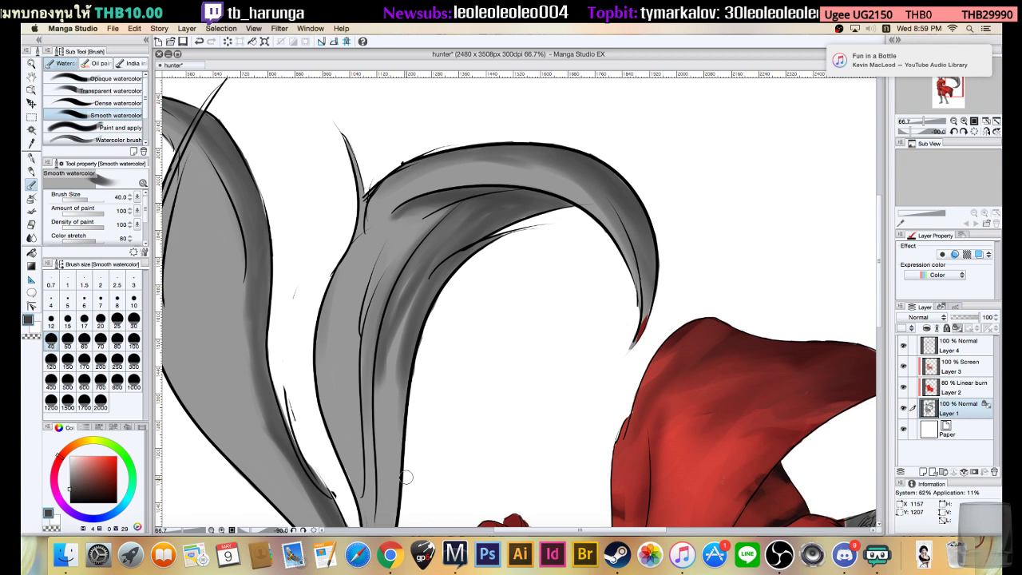
# - Rotate the canvas back upright and review the shading on the whole character at 33.3% zoom
pyautogui.click(954, 121)
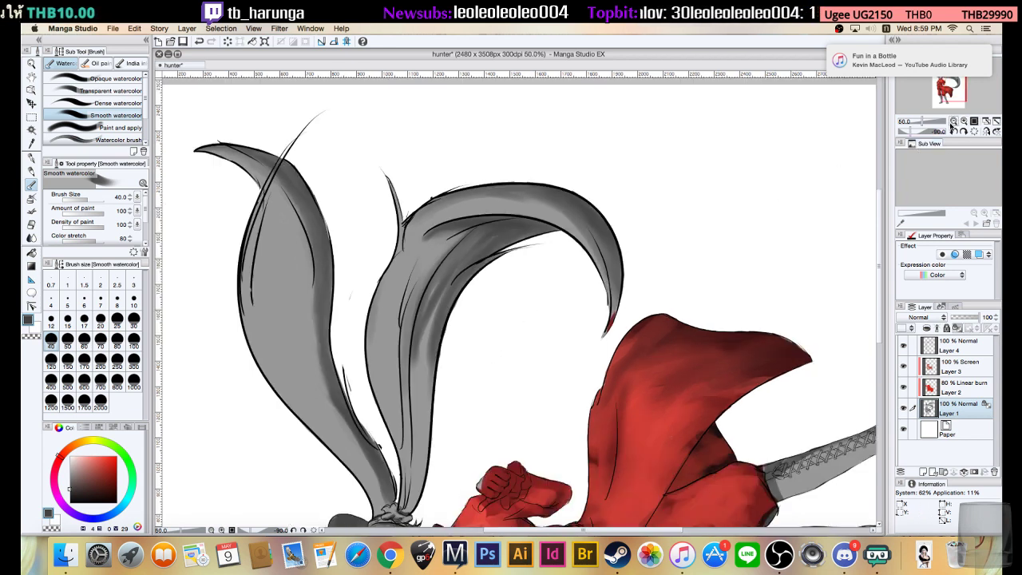
pyautogui.click(954, 120)
pyautogui.click(954, 120)
pyautogui.click(954, 120)
pyautogui.click(953, 120)
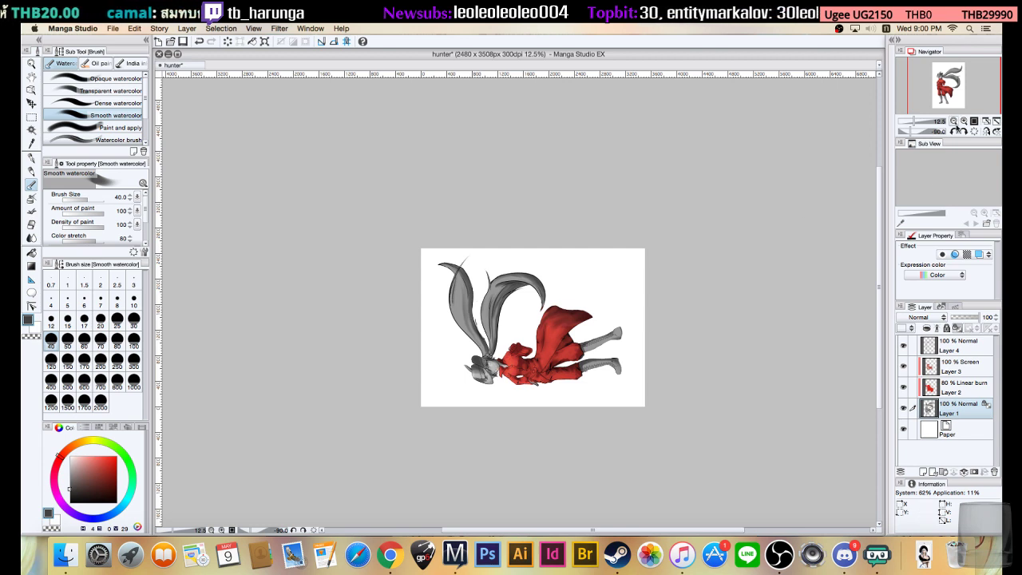
pyautogui.click(962, 132)
pyautogui.click(962, 132)
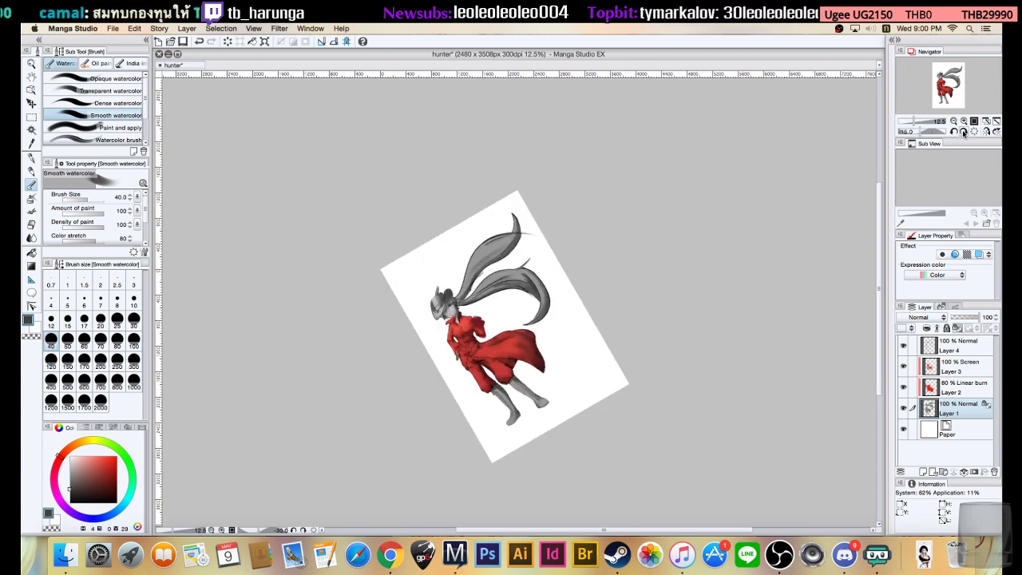
pyautogui.click(962, 132)
pyautogui.click(962, 132)
pyautogui.click(964, 121)
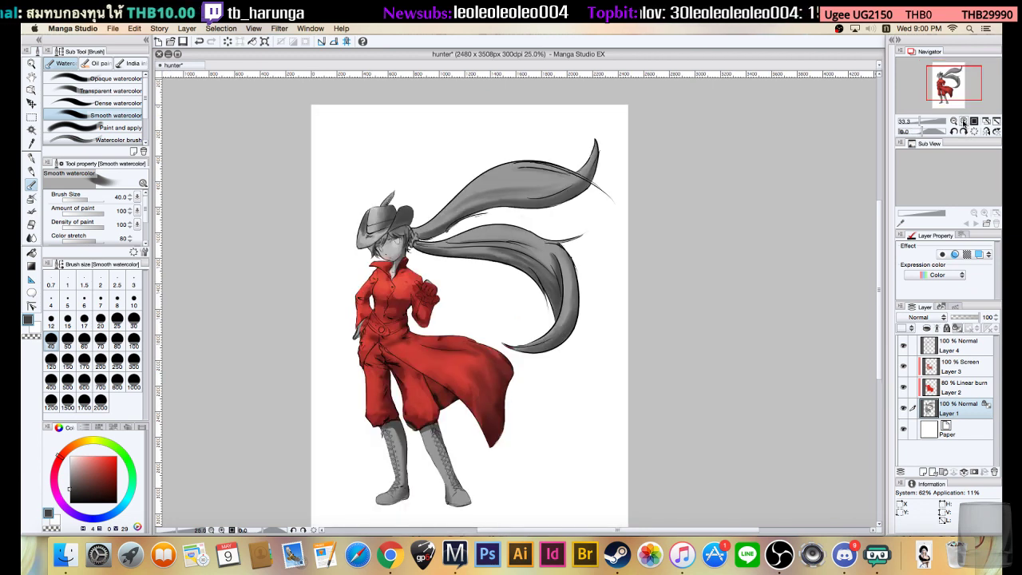
pyautogui.click(964, 122)
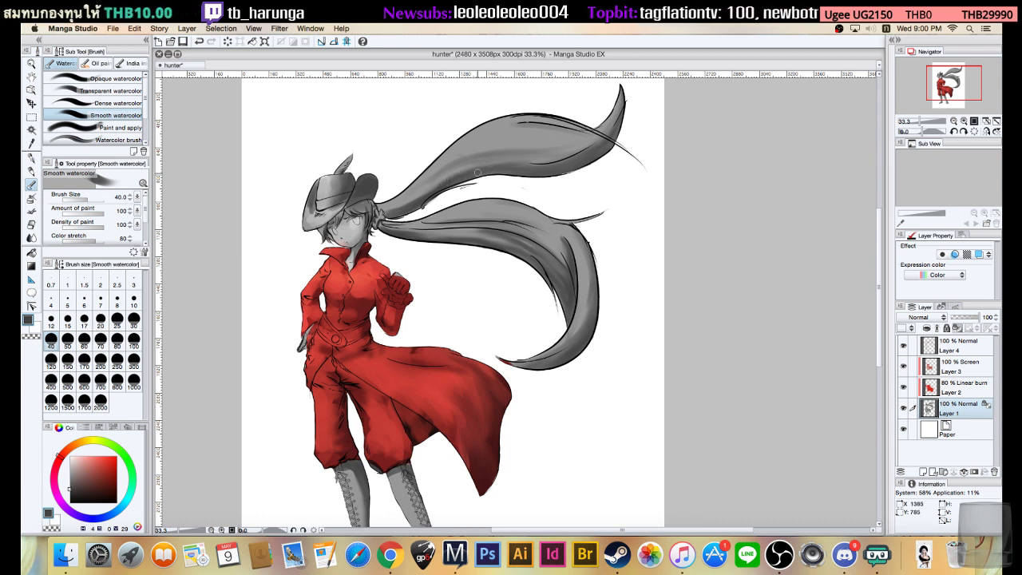
# - Deepen the shadow on the underside and upturned tip of the upper ponytail with the size 40 brush
pyautogui.moveTo(498, 163); pyautogui.dragTo(585, 146)
pyautogui.moveTo(515, 167); pyautogui.dragTo(594, 136)
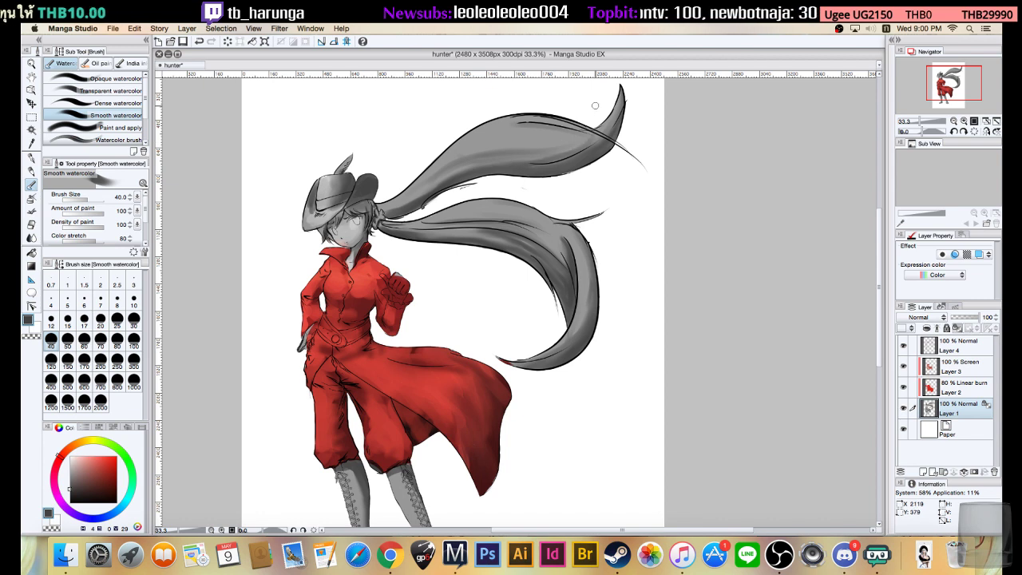
pyautogui.moveTo(615, 103); pyautogui.dragTo(555, 164)
pyautogui.moveTo(622, 102)
pyautogui.mouseDown()
pyautogui.moveTo(598, 138)
pyautogui.moveTo(558, 159)
pyautogui.mouseUp()
pyautogui.moveTo(611, 131); pyautogui.dragTo(550, 161)
# - Set the brush size to 17, try a stroke beneath the upper ponytail's top strand lines, and undo it
pyautogui.press('[')
pyautogui.press('[')
pyautogui.press('[')
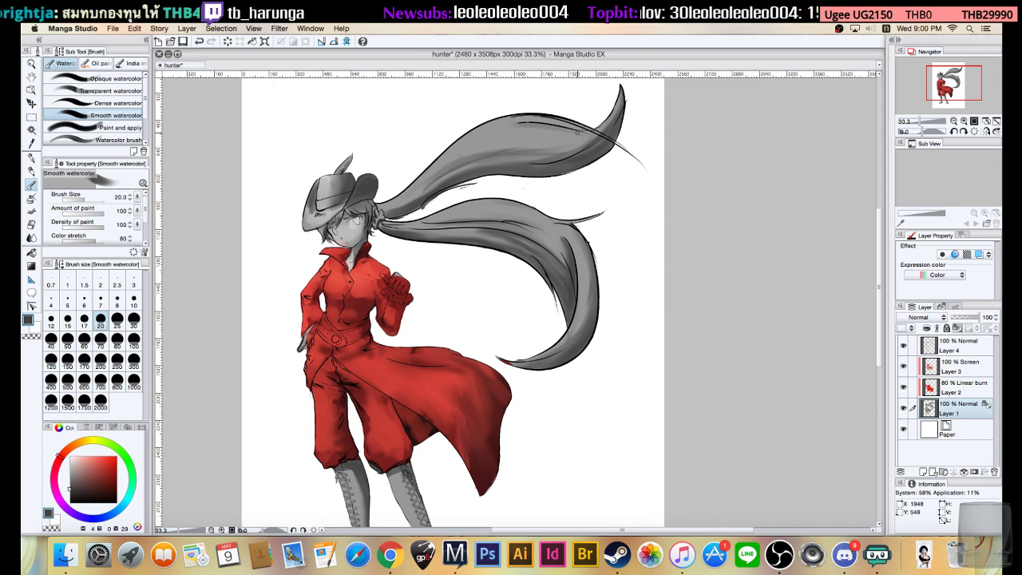
pyautogui.press('[')
pyautogui.moveTo(524, 129); pyautogui.dragTo(573, 135)
pyautogui.press('super+z')
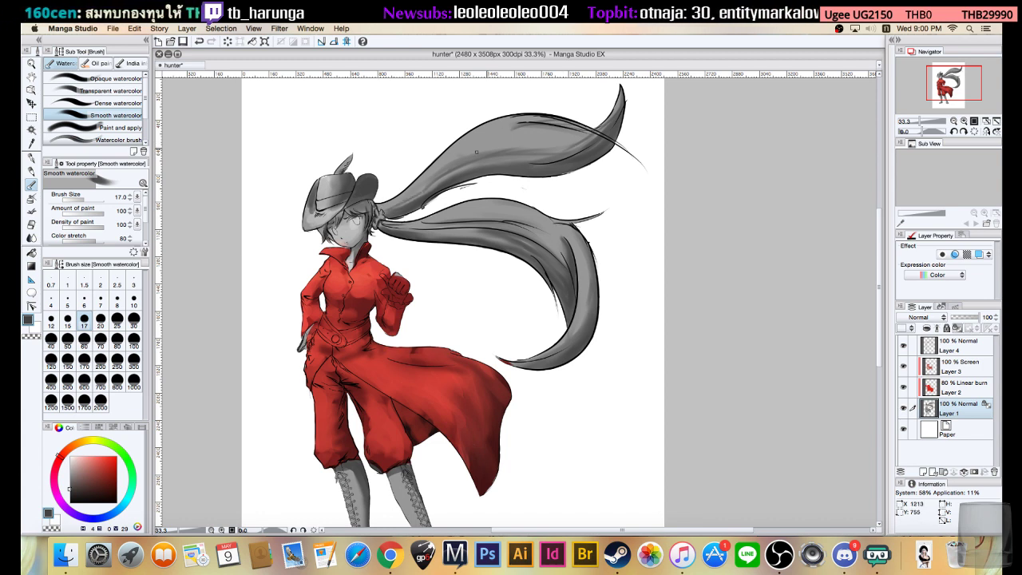
# - Paint long strand shadows through the middle of the upper ponytail, from the hair tie to the tip, with the size 17 brush
pyautogui.moveTo(441, 177); pyautogui.dragTo(547, 144)
pyautogui.moveTo(470, 162); pyautogui.dragTo(561, 136)
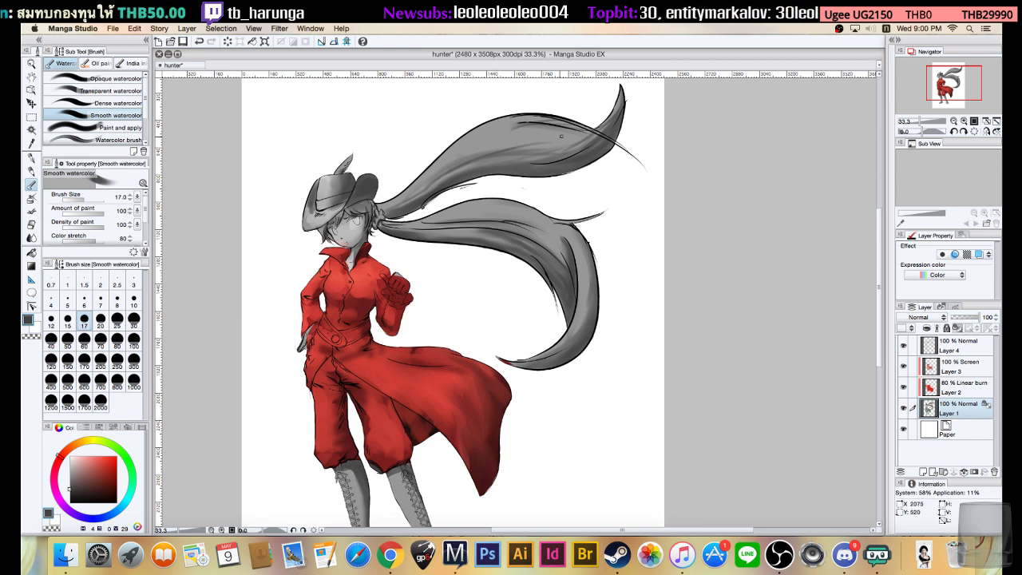
pyautogui.moveTo(516, 164); pyautogui.dragTo(605, 118)
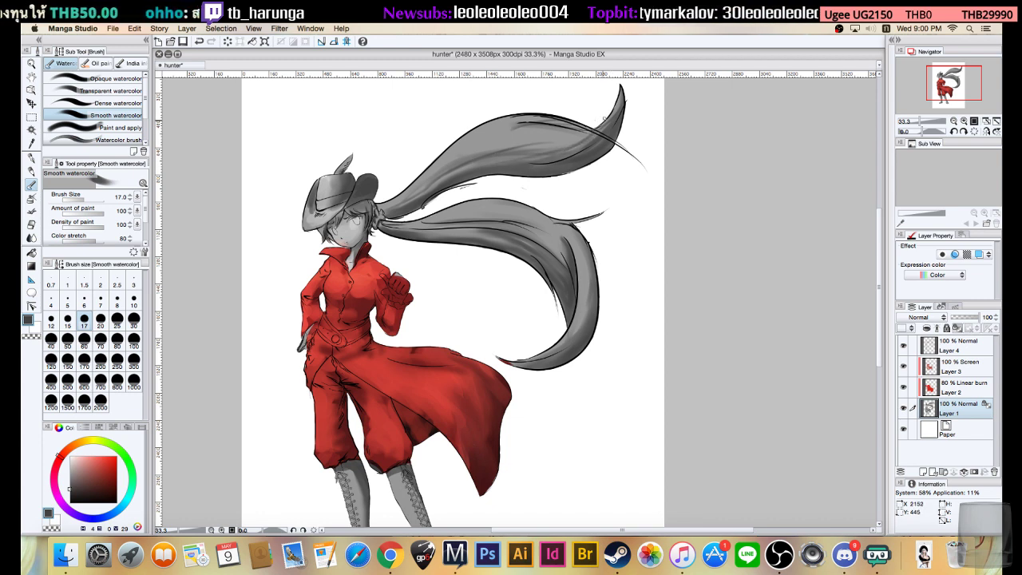
pyautogui.moveTo(570, 150); pyautogui.dragTo(620, 105)
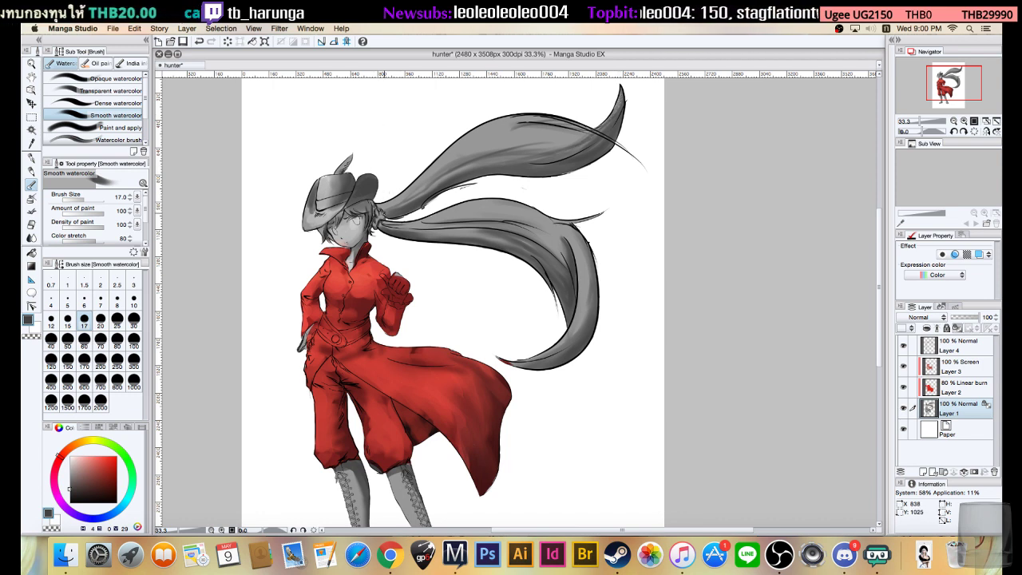
pyautogui.moveTo(385, 214); pyautogui.dragTo(492, 152)
pyautogui.moveTo(435, 185)
pyautogui.mouseDown()
pyautogui.moveTo(527, 149)
pyautogui.moveTo(588, 144)
pyautogui.mouseUp()
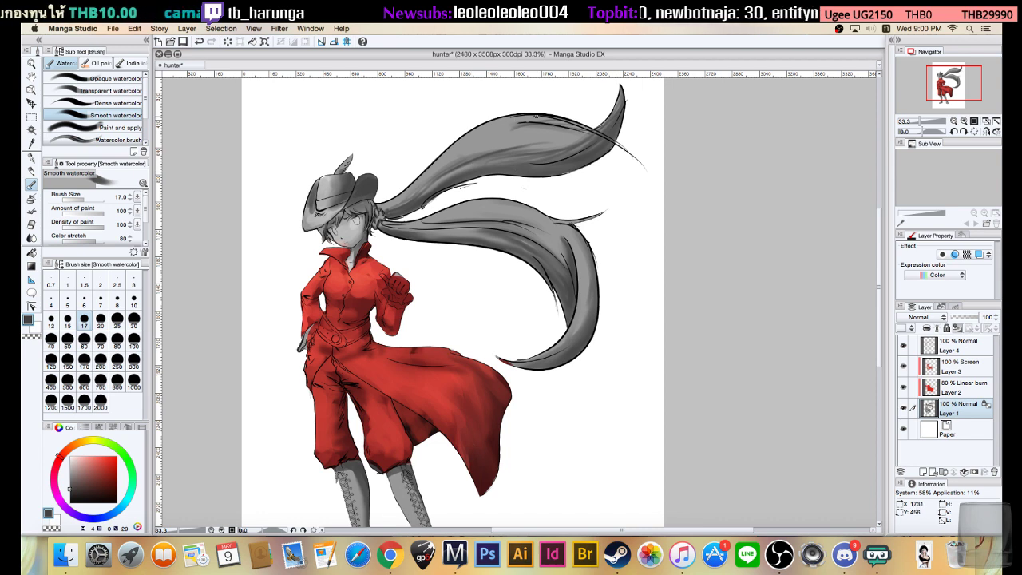
# - Touch up the strand shadows on the upper and lower ponytails of Layer 1 with the size 17 brush
pyautogui.moveTo(554, 128); pyautogui.dragTo(547, 125)
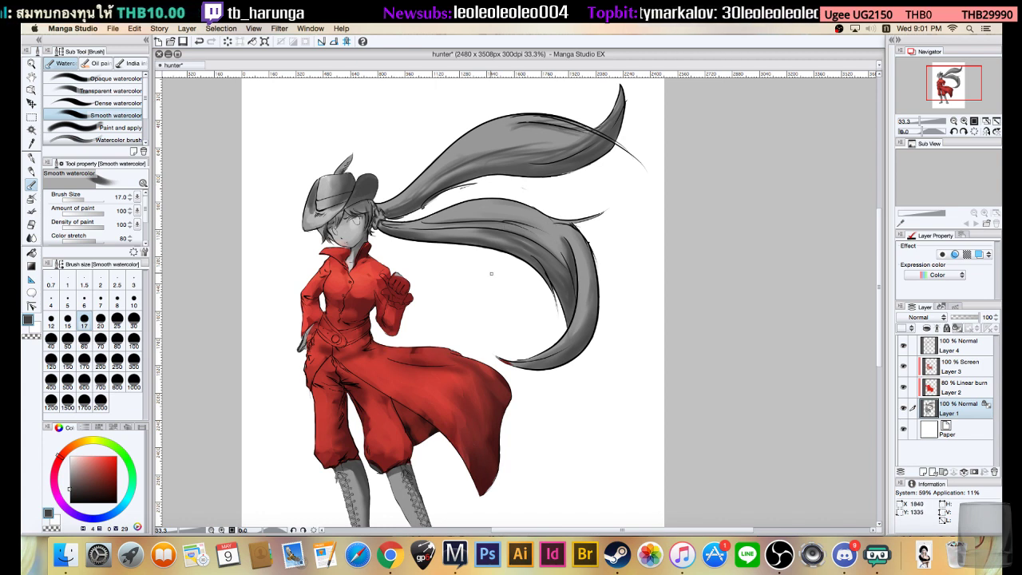
pyautogui.moveTo(529, 228); pyautogui.dragTo(555, 242)
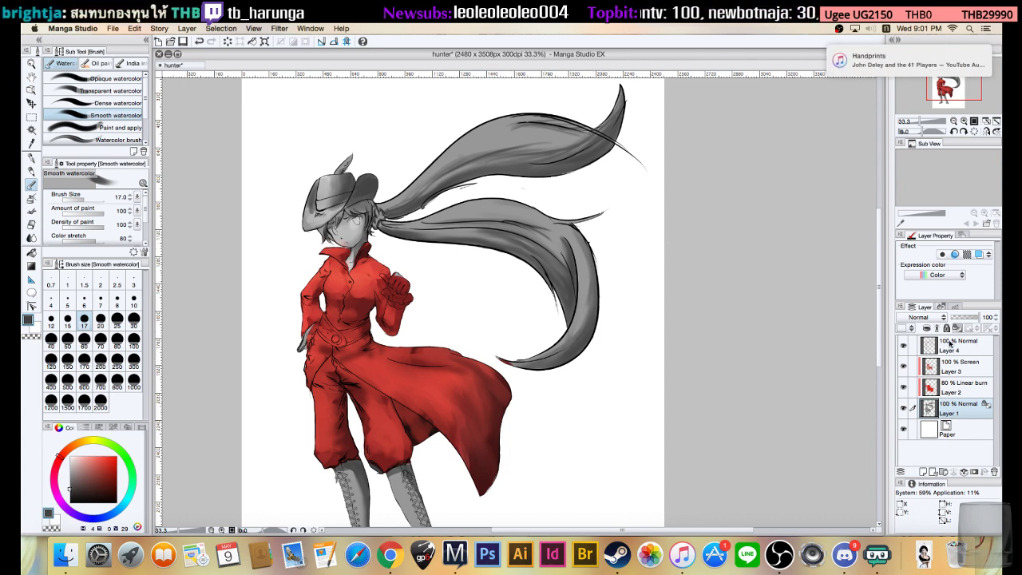
# - Erase the red colour from the raised fist on Layer 2 with the size 60 Soft eraser
pyautogui.click(955, 368)
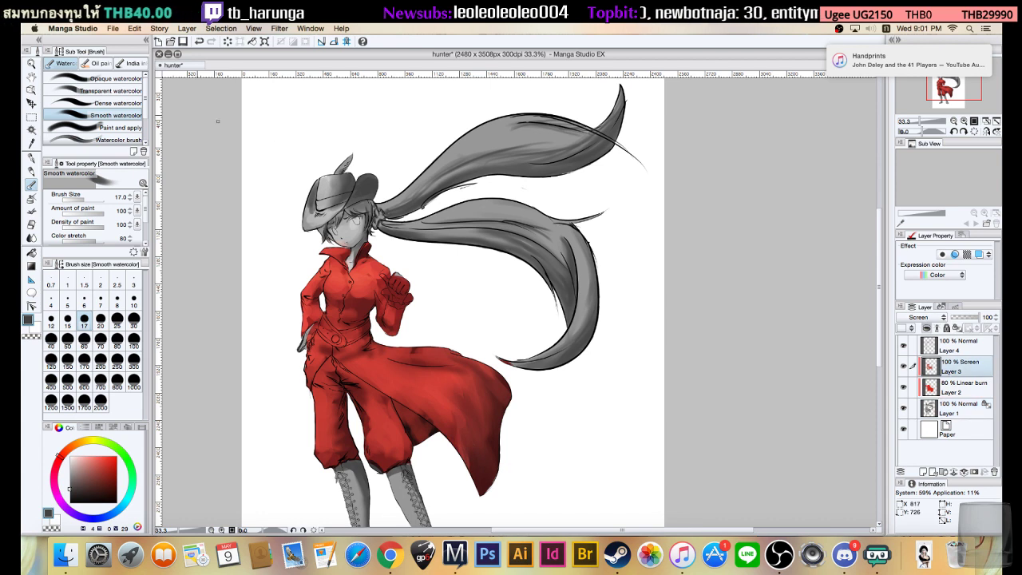
pyautogui.click(32, 224)
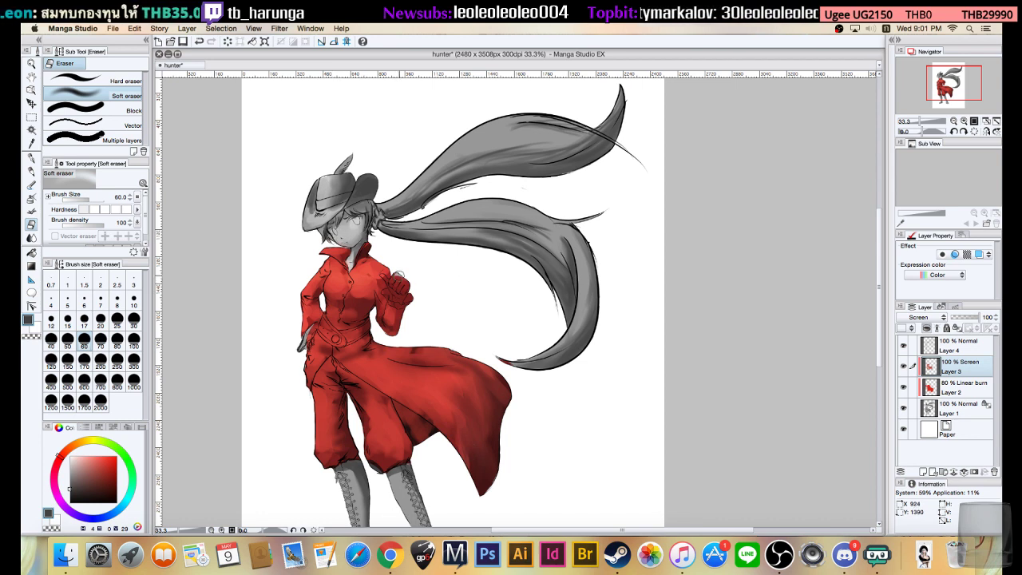
pyautogui.click(949, 388)
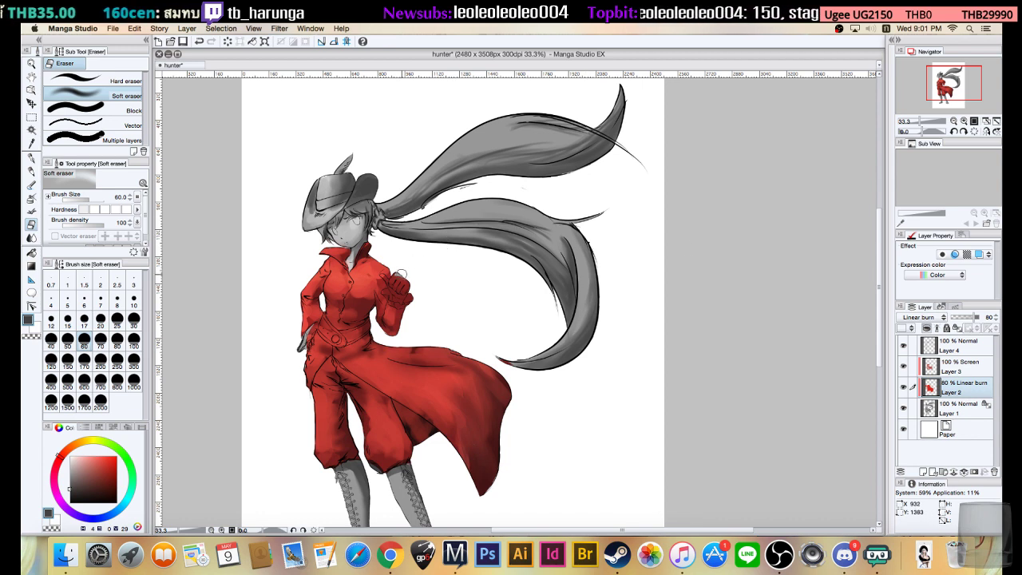
pyautogui.moveTo(404, 279)
pyautogui.mouseDown()
pyautogui.moveTo(392, 285)
pyautogui.moveTo(400, 298)
pyautogui.mouseUp()
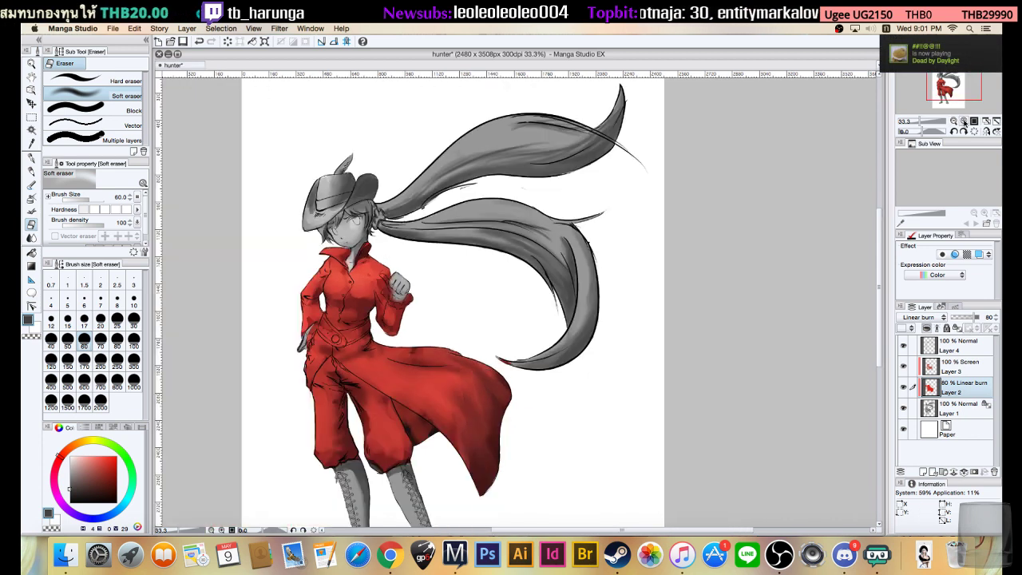
# - Clean the red off the raised hand's thumb on Layer 2 with the Soft eraser at size 20
pyautogui.click(963, 121)
pyautogui.click(963, 121)
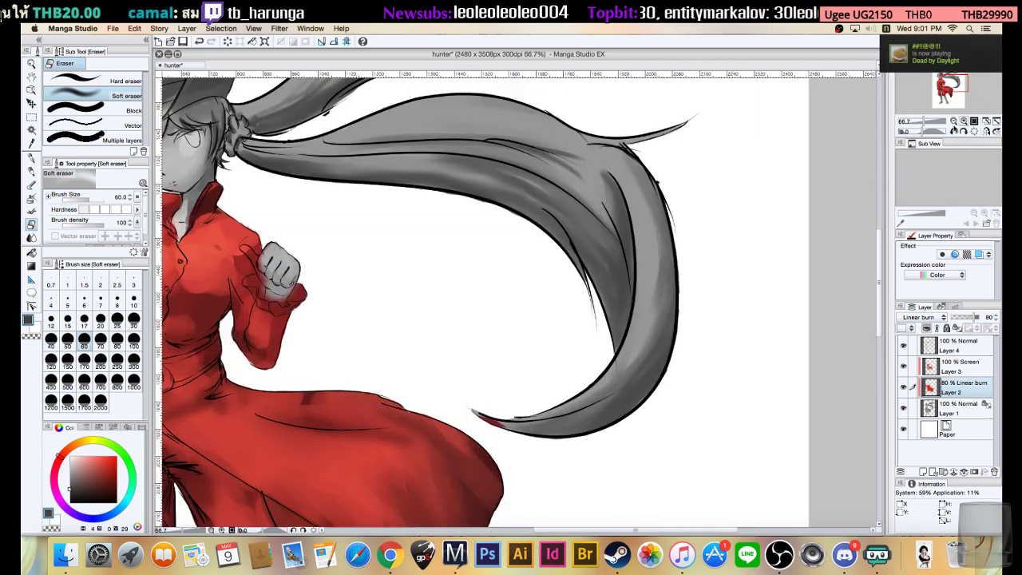
pyautogui.moveTo(376, 283); pyautogui.dragTo(432, 295)
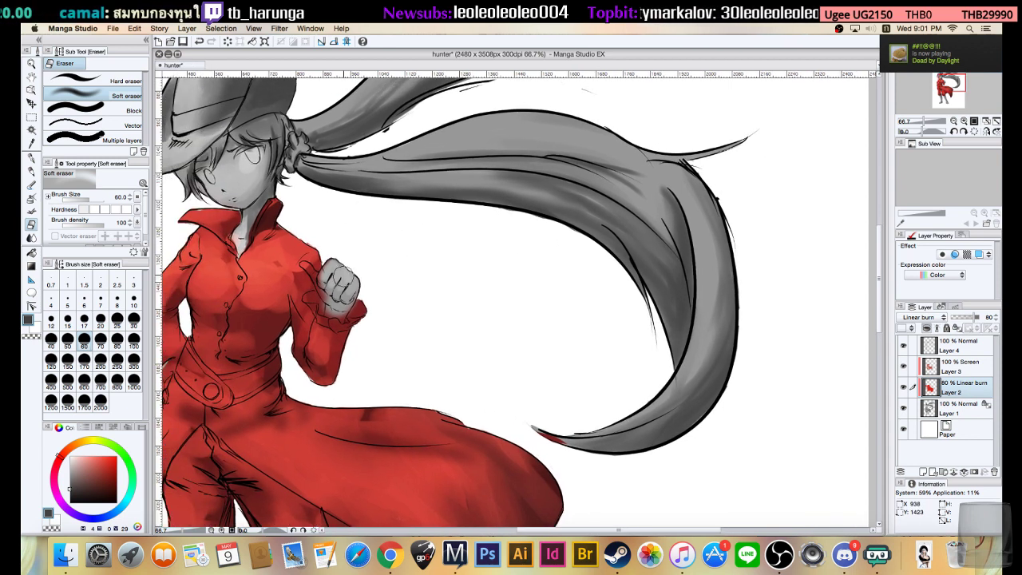
pyautogui.press('[')
pyautogui.press('[')
pyautogui.press('[')
pyautogui.press('[')
pyautogui.press('[')
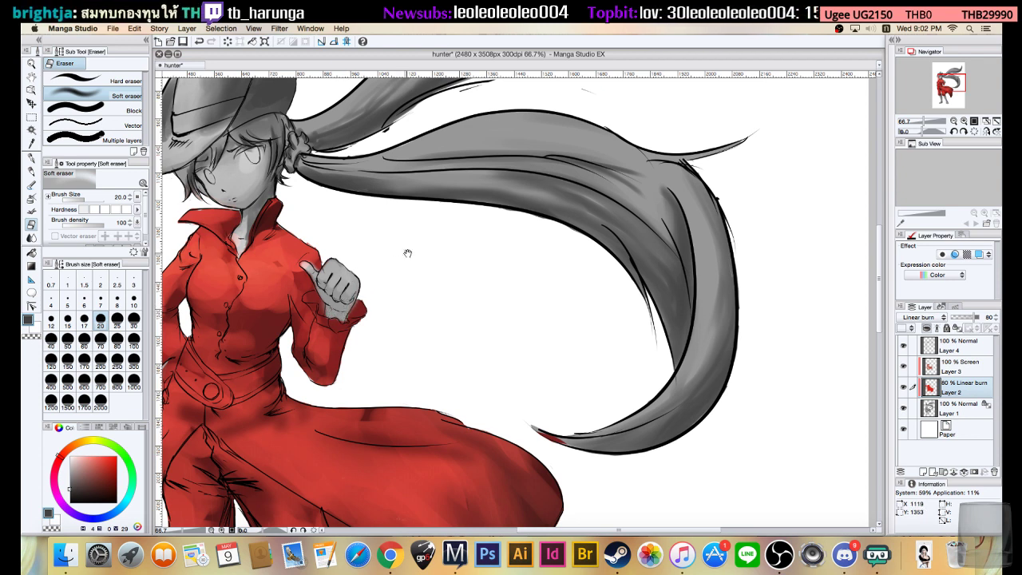
# - Soften the highlights on the shirt and sleeves of Layer 3 with the Soft eraser at size 70
pyautogui.moveTo(408, 254); pyautogui.dragTo(427, 300)
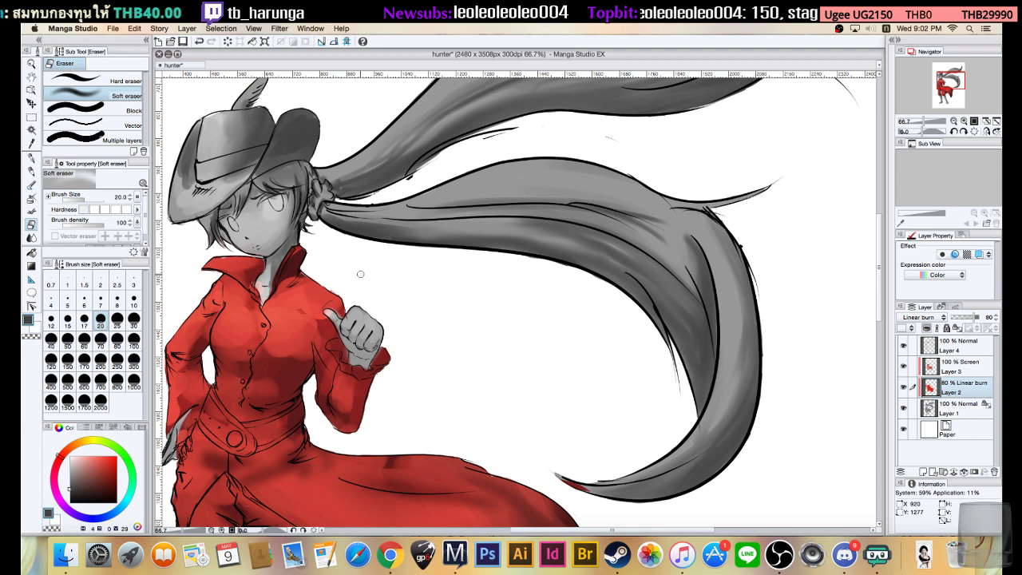
pyautogui.click(960, 366)
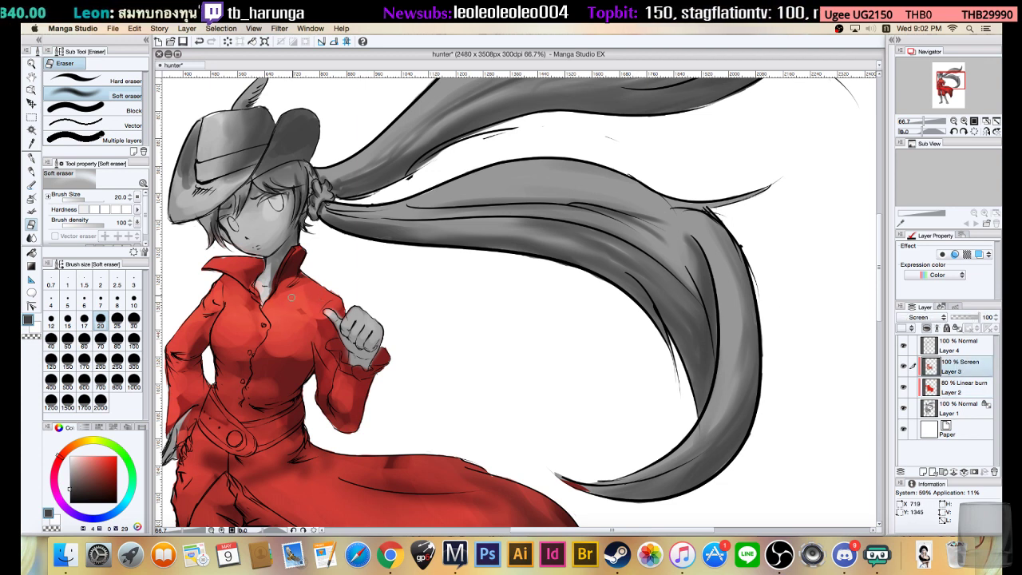
pyautogui.press(']')
pyautogui.press(']')
pyautogui.press(']')
pyautogui.press(']')
pyautogui.press(']')
pyautogui.press(']')
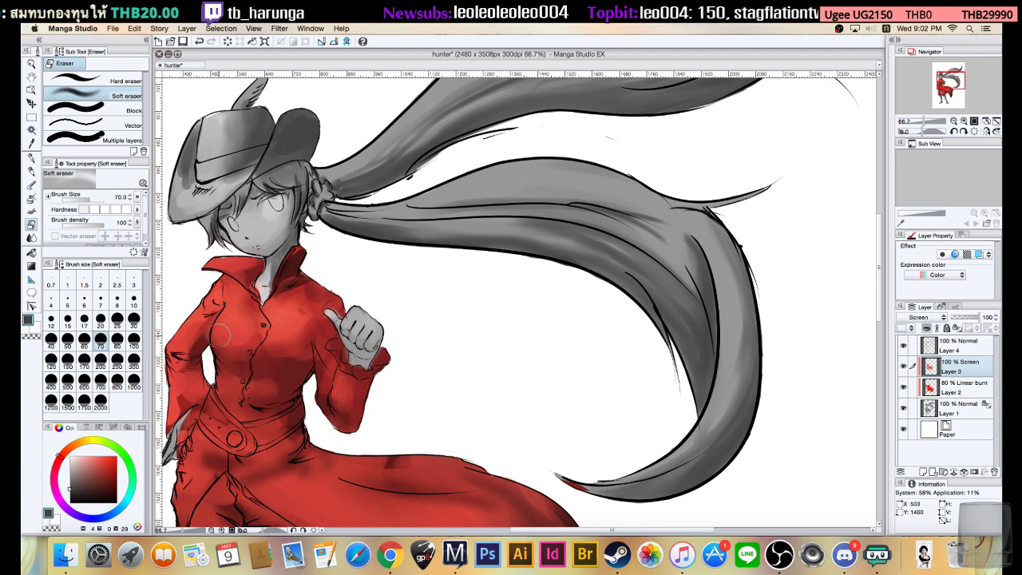
pyautogui.moveTo(189, 392); pyautogui.dragTo(194, 391)
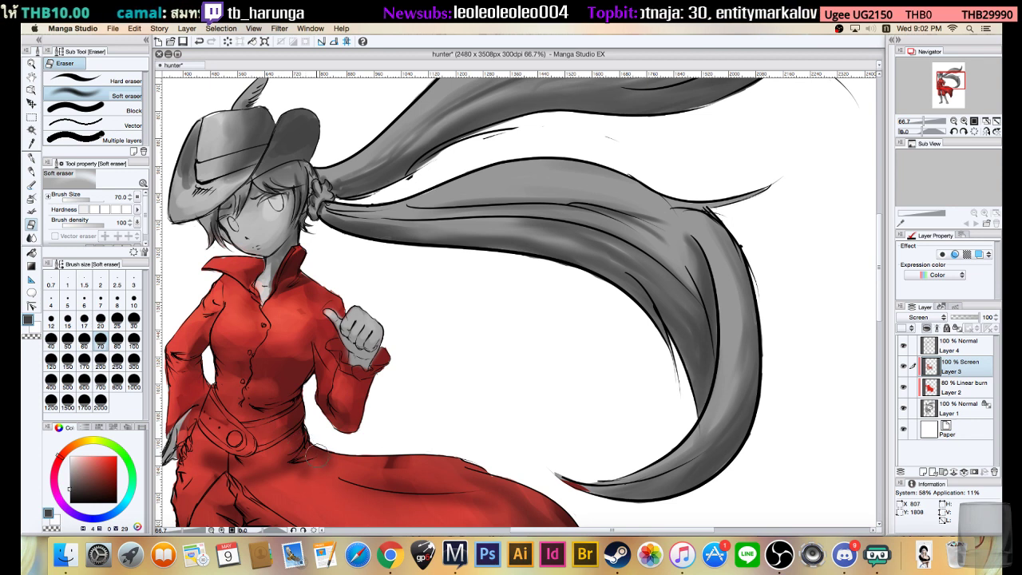
# - Erase excess highlights on Layer 3 along the flowing coat skirt and the upper trousers with the size 70 Soft eraser
pyautogui.moveTo(447, 400); pyautogui.dragTo(482, 258)
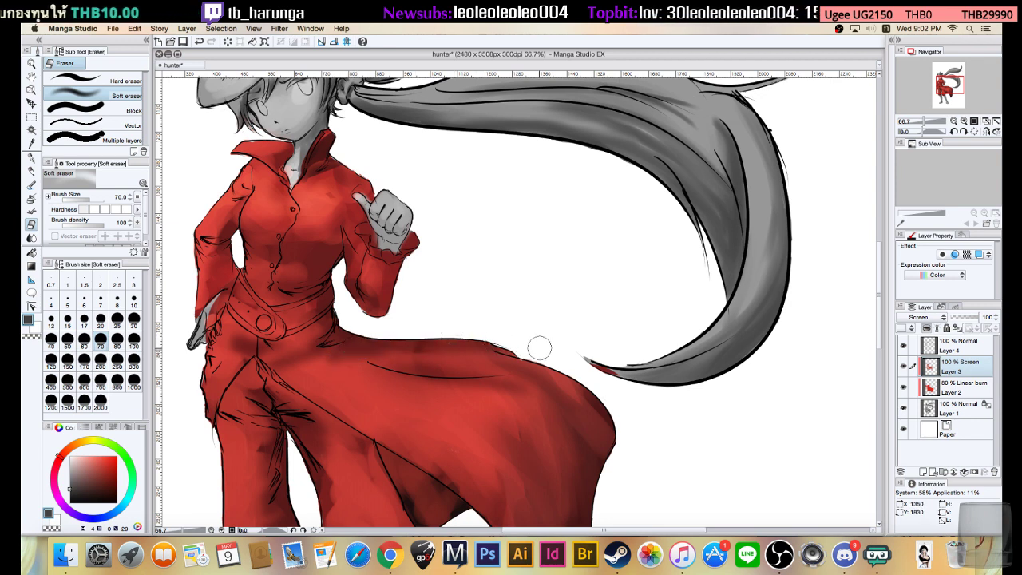
pyautogui.moveTo(539, 348); pyautogui.dragTo(584, 338)
pyautogui.moveTo(328, 349); pyautogui.dragTo(370, 348)
pyautogui.moveTo(360, 404)
pyautogui.mouseDown()
pyautogui.moveTo(347, 403)
pyautogui.moveTo(431, 451)
pyautogui.mouseUp()
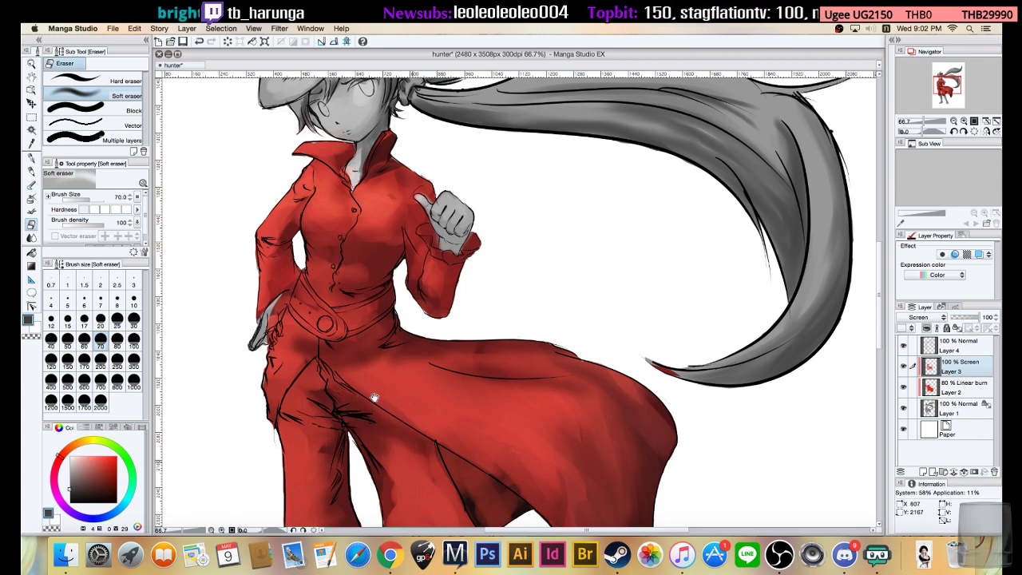
pyautogui.moveTo(375, 397); pyautogui.dragTo(330, 310)
pyautogui.moveTo(363, 357)
pyautogui.mouseDown()
pyautogui.moveTo(306, 301)
pyautogui.moveTo(379, 358)
pyautogui.moveTo(409, 444)
pyautogui.mouseUp()
pyautogui.moveTo(372, 357); pyautogui.dragTo(431, 454)
pyautogui.moveTo(376, 359)
pyautogui.mouseDown()
pyautogui.moveTo(441, 431)
pyautogui.moveTo(414, 387)
pyautogui.moveTo(450, 437)
pyautogui.moveTo(439, 415)
pyautogui.moveTo(448, 424)
pyautogui.moveTo(459, 417)
pyautogui.moveTo(414, 386)
pyautogui.moveTo(447, 400)
pyautogui.moveTo(461, 424)
pyautogui.moveTo(449, 411)
pyautogui.moveTo(443, 435)
pyautogui.moveTo(465, 417)
pyautogui.moveTo(401, 364)
pyautogui.moveTo(463, 410)
pyautogui.moveTo(447, 459)
pyautogui.mouseUp()
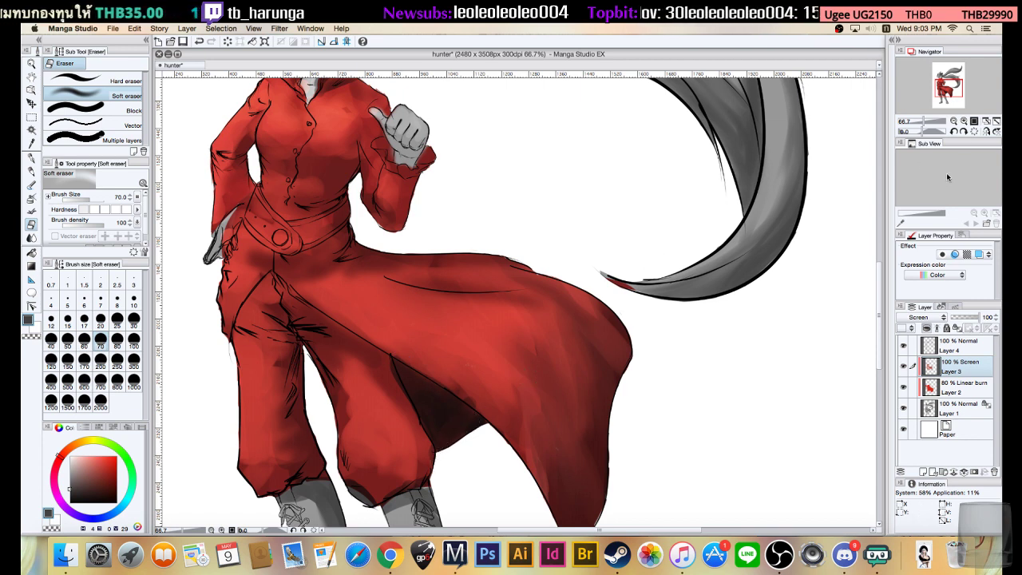
# - Reset the canvas rotation at 50% zoom and review the coat, trousers, hat and ponytails
pyautogui.click(964, 121)
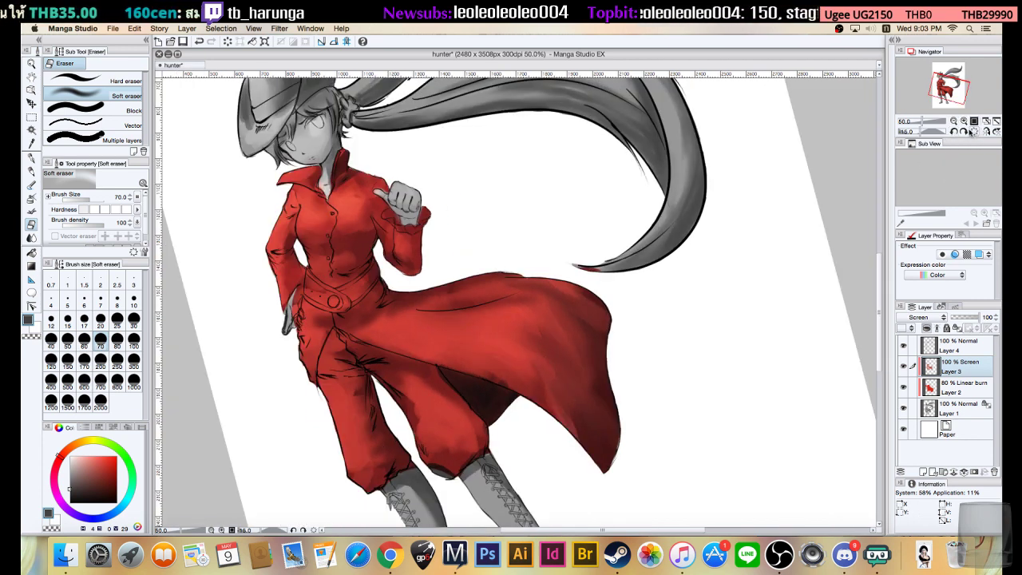
pyautogui.click(974, 131)
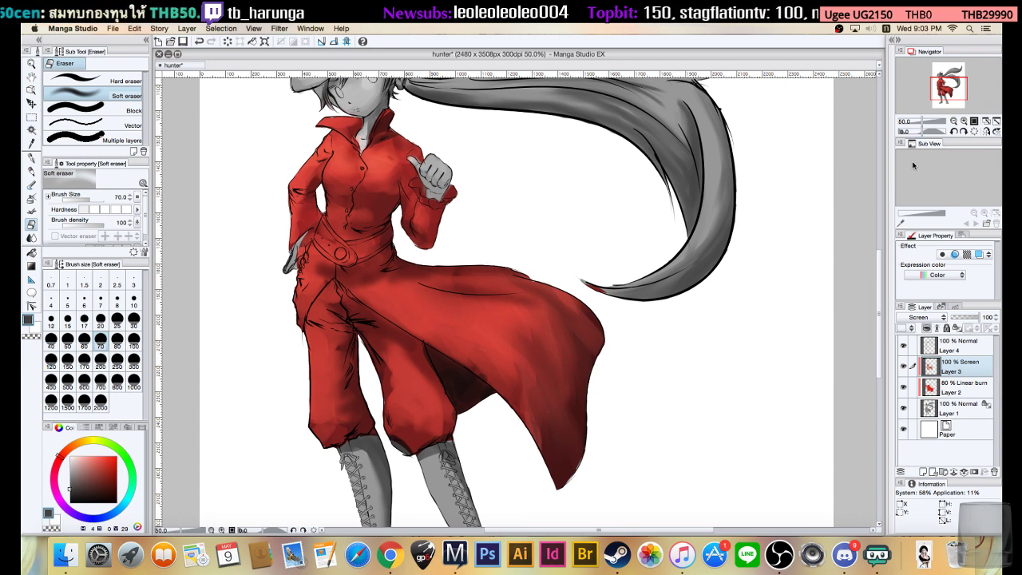
pyautogui.moveTo(716, 332); pyautogui.dragTo(705, 344)
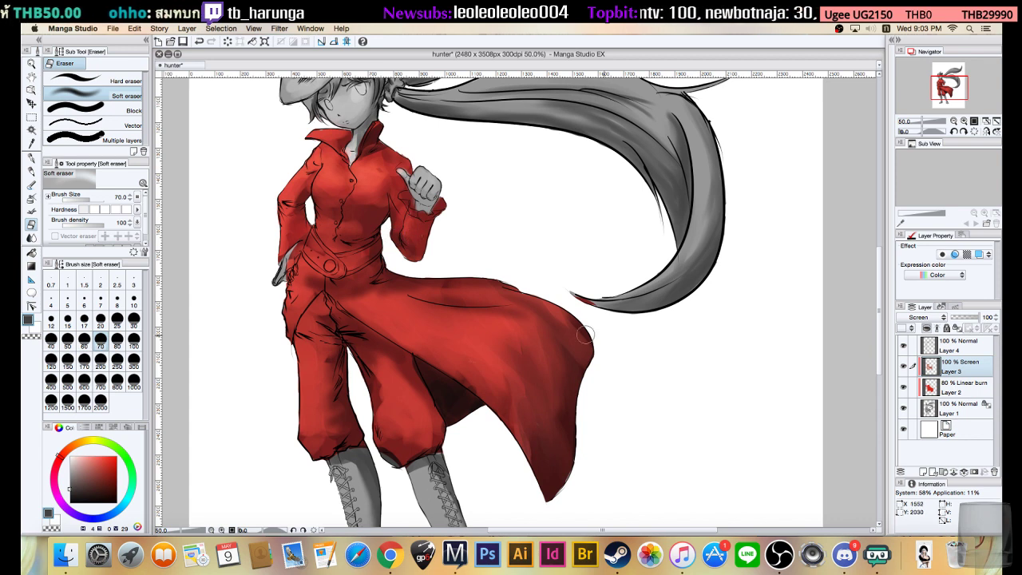
pyautogui.moveTo(705, 358); pyautogui.dragTo(705, 360)
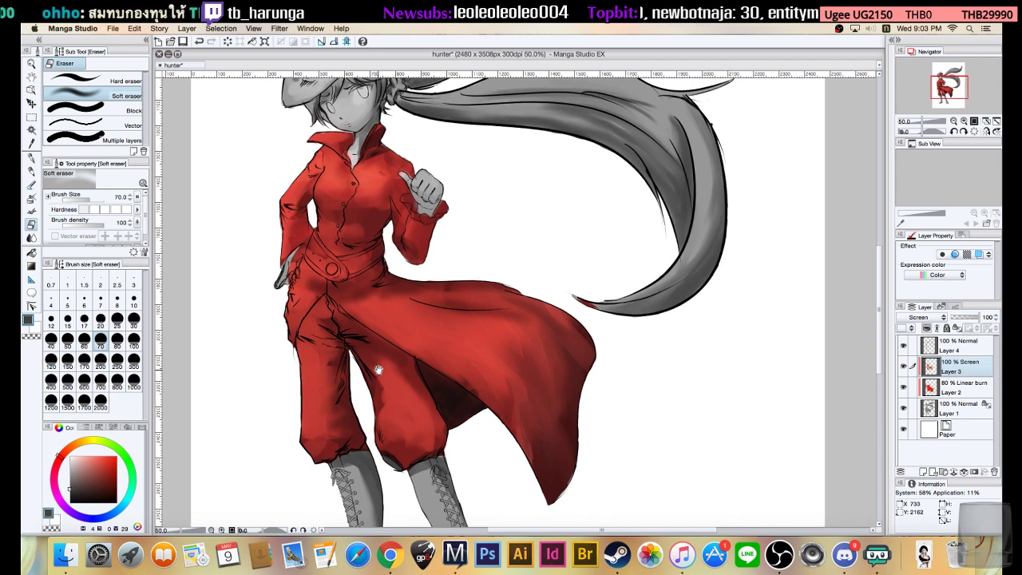
pyautogui.moveTo(395, 404); pyautogui.dragTo(391, 364)
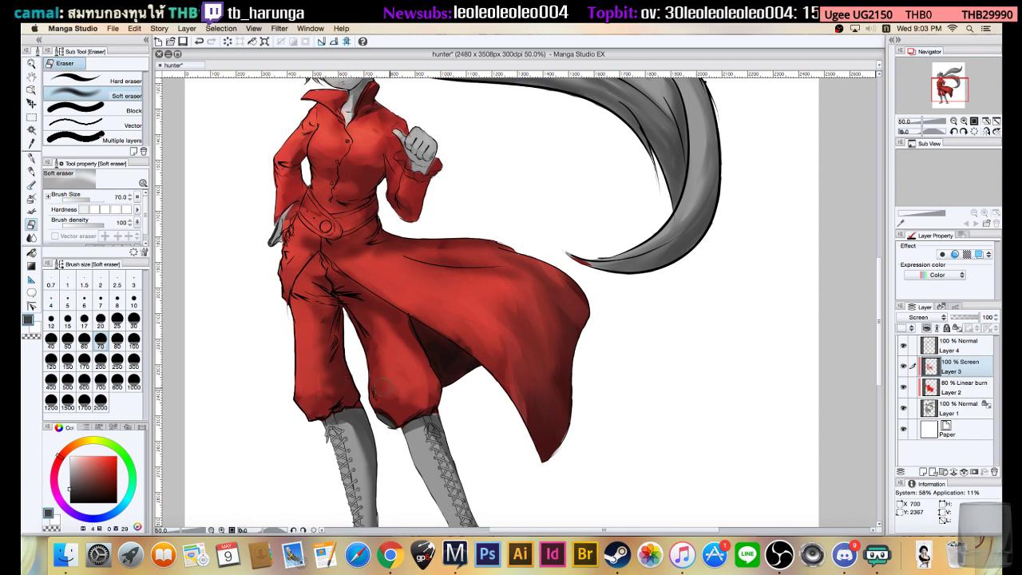
pyautogui.scroll(5, 530, 365)
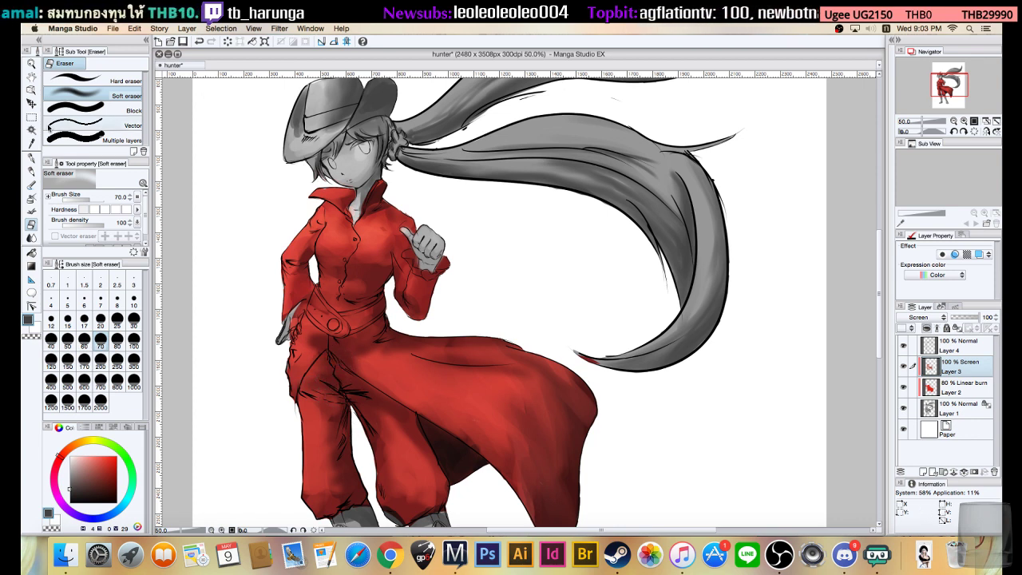
pyautogui.moveTo(440, 296)
pyautogui.mouseDown()
pyautogui.moveTo(490, 292)
pyautogui.moveTo(484, 306)
pyautogui.mouseUp()
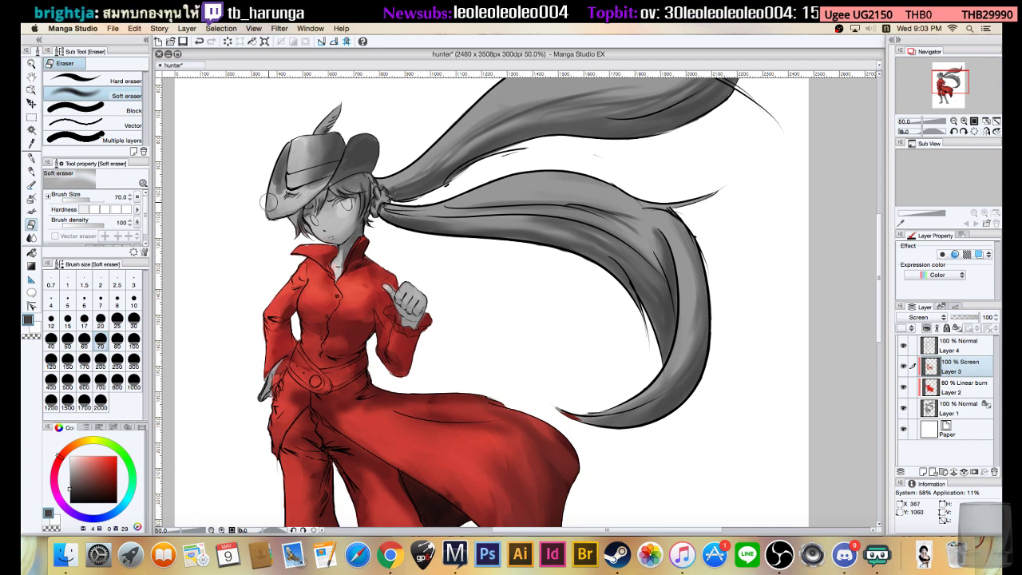
# - Hide Layer 3 and try sampling the base red from the shaded shirt
pyautogui.click(907, 367)
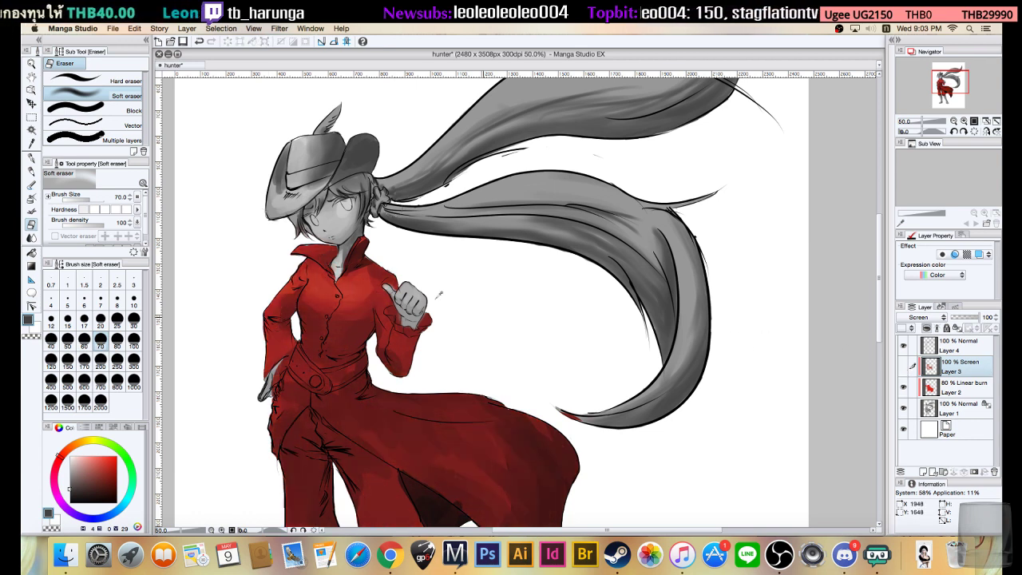
pyautogui.keyDown('alt'); pyautogui.click(361, 283); pyautogui.keyUp('alt')
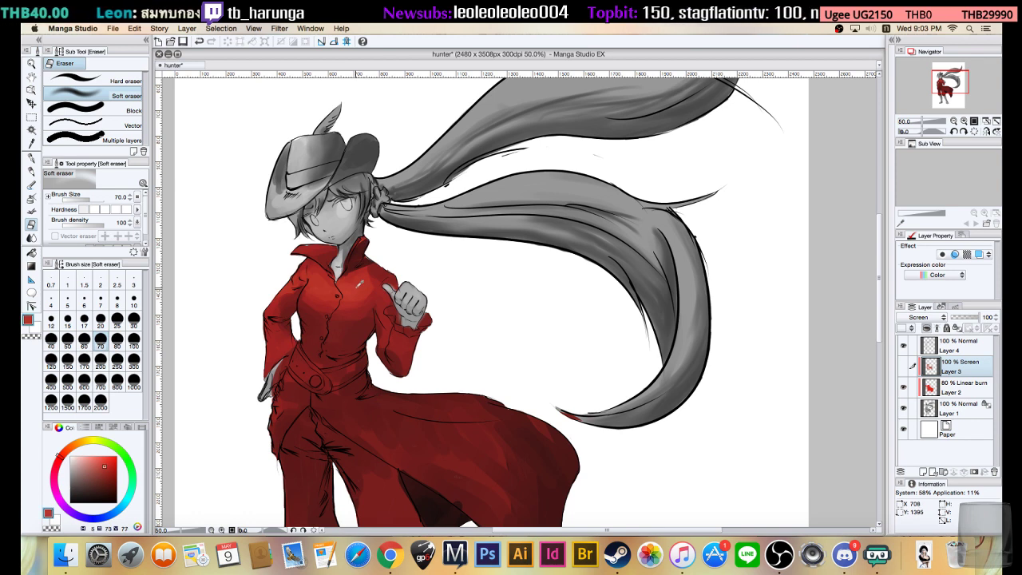
pyautogui.keyDown('alt'); pyautogui.click(357, 309); pyautogui.keyUp('alt')
pyautogui.keyDown('alt'); pyautogui.click(357, 300); pyautogui.keyUp('alt')
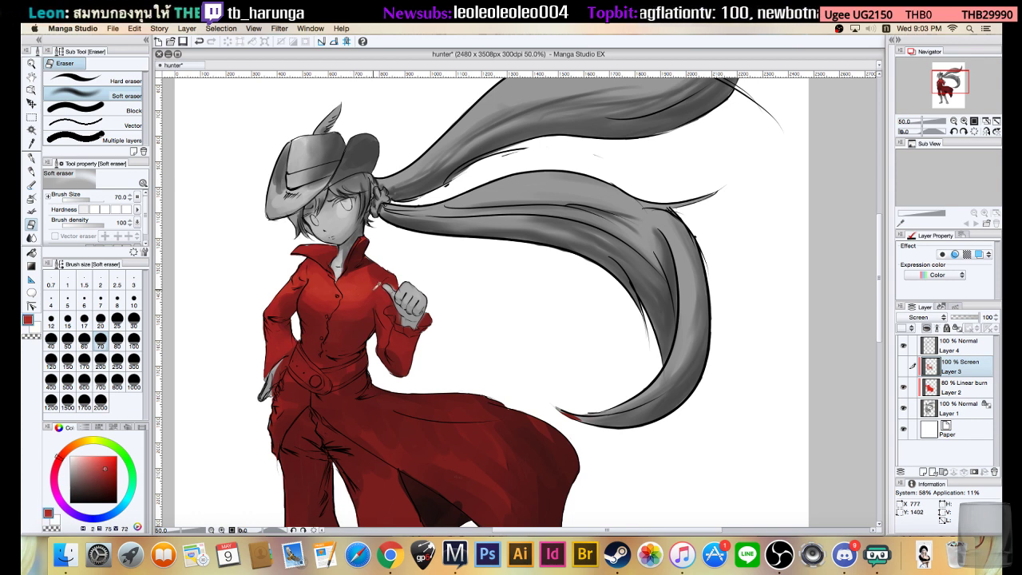
# - Unclip Layer 2 with Layer 1 hidden and sample its flat red as the drawing colour
pyautogui.click(905, 409)
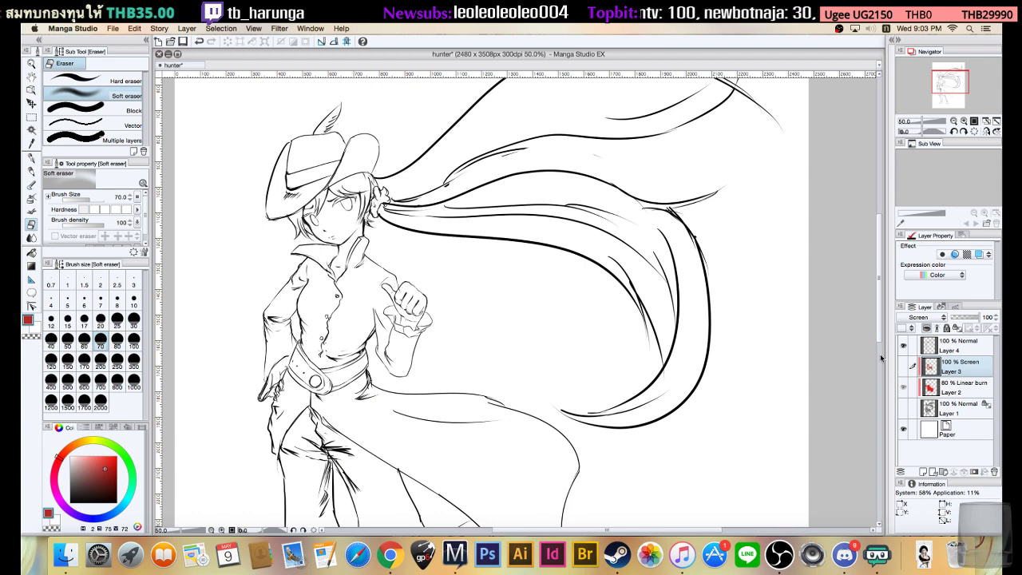
pyautogui.click(906, 391)
pyautogui.click(904, 409)
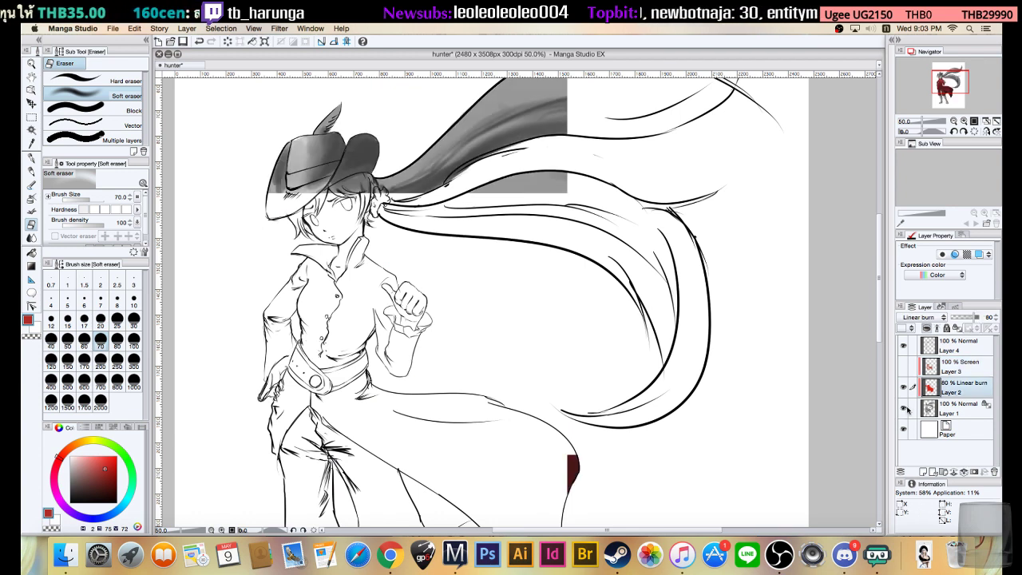
pyautogui.click(925, 328)
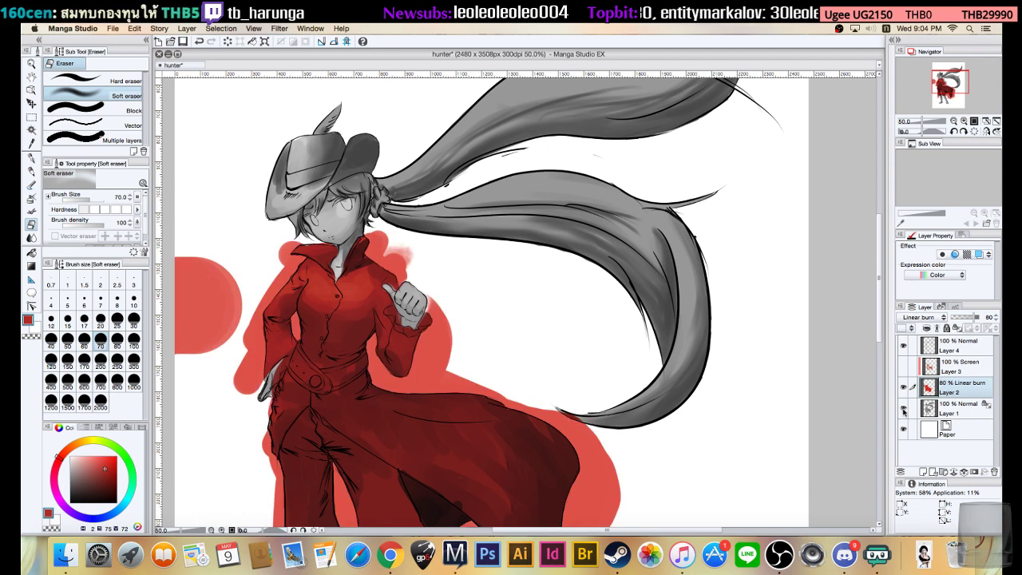
pyautogui.click(903, 409)
pyautogui.keyDown('alt'); pyautogui.click(376, 283); pyautogui.keyUp('alt')
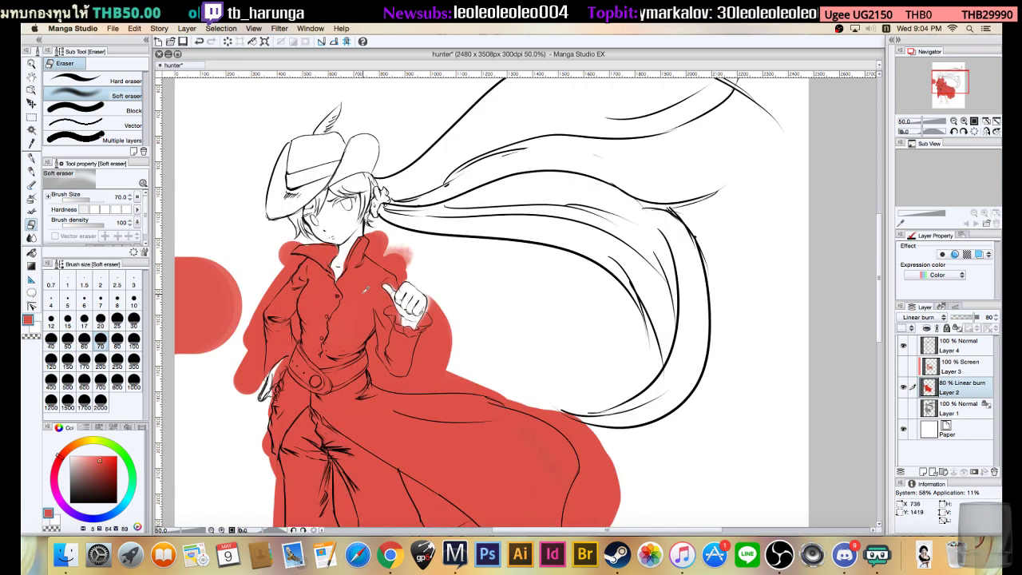
# - Show Layer 1 and Layer 3 again and clip Layer 2 back to the layer below
pyautogui.click(903, 408)
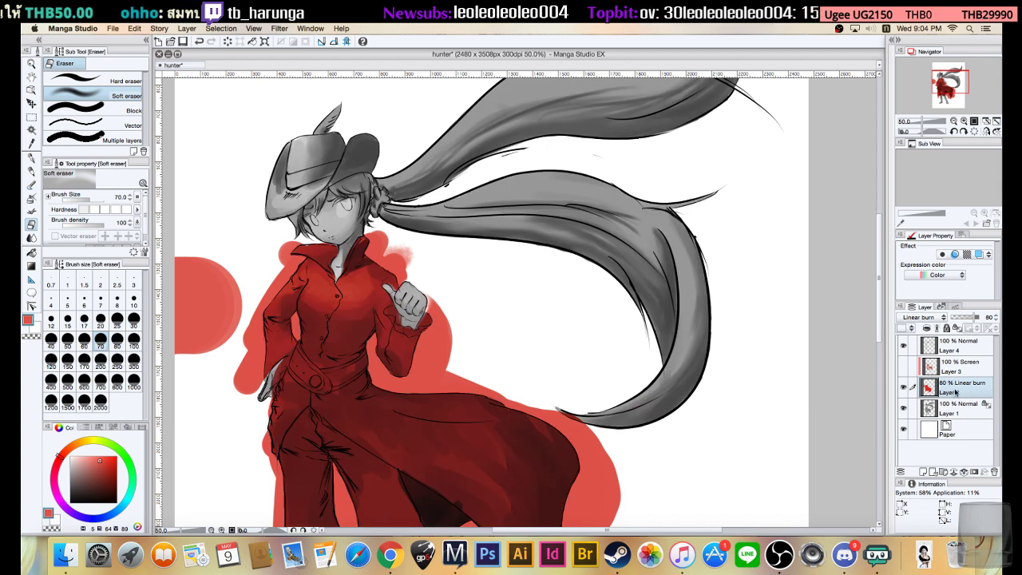
pyautogui.click(926, 329)
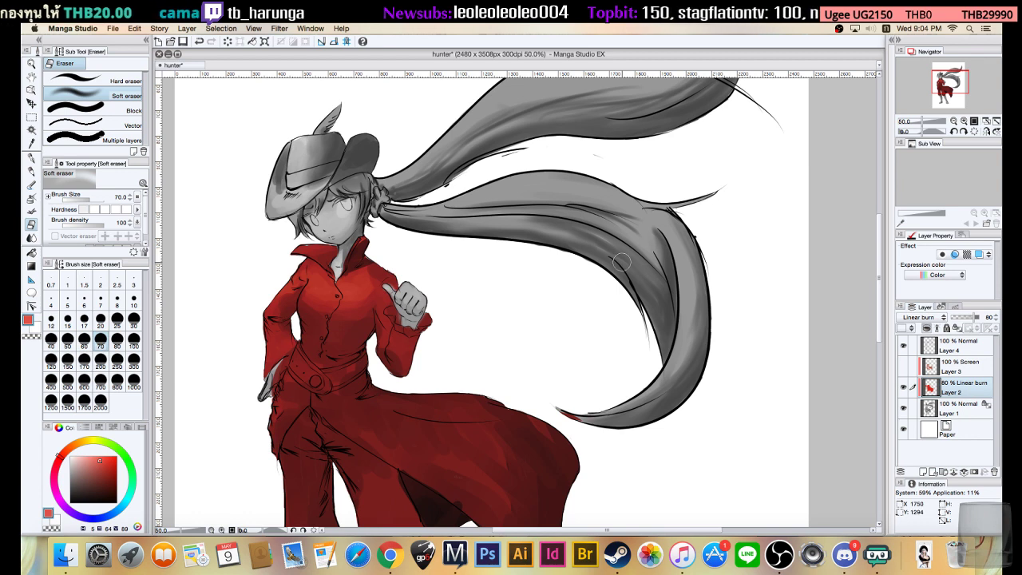
pyautogui.click(903, 367)
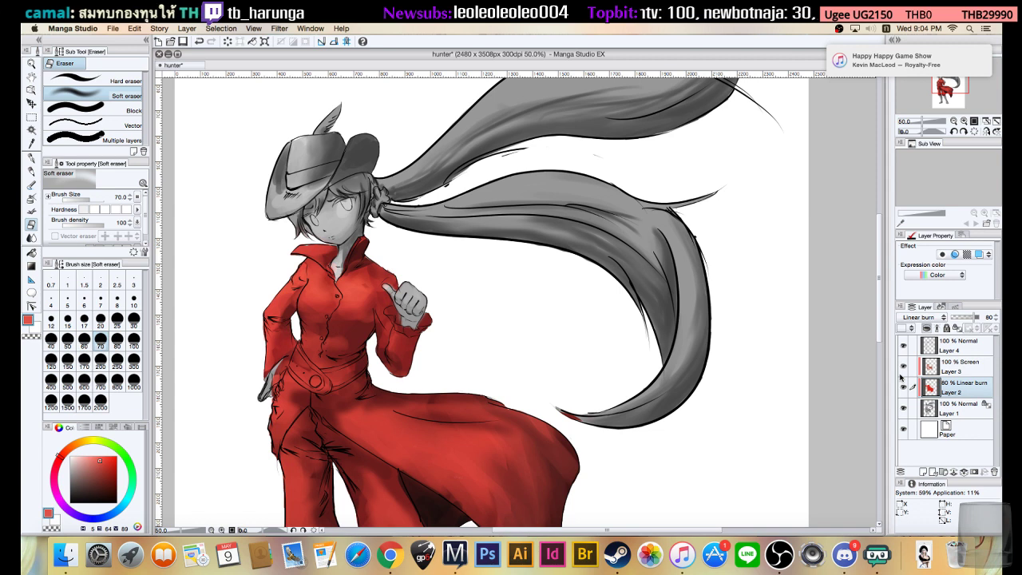
# - Paint the hat red on Layer 2 with the Dense watercolor brush at size 50, leaving the feather grey
pyautogui.click(31, 185)
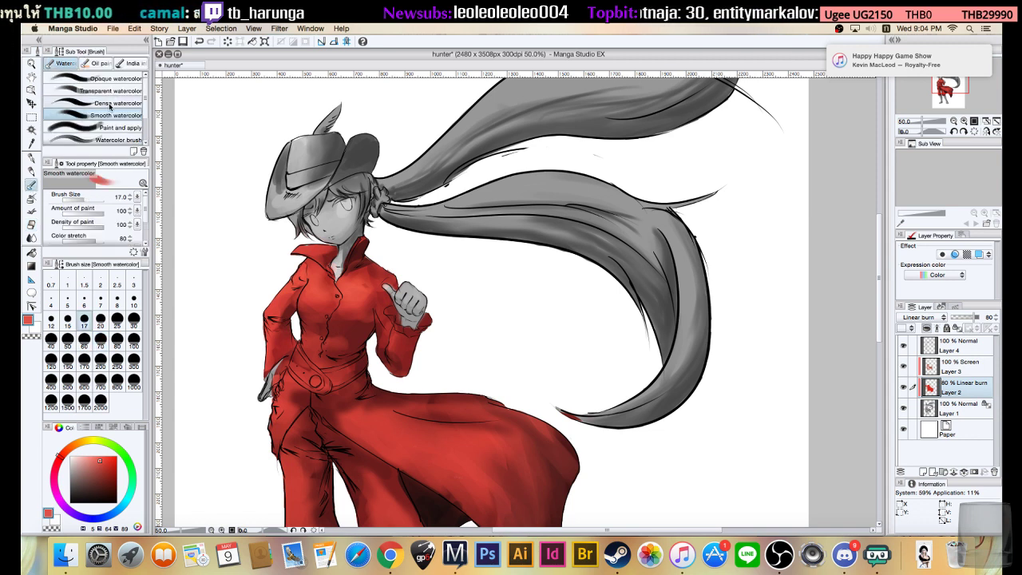
pyautogui.click(108, 104)
pyautogui.moveTo(371, 138)
pyautogui.mouseDown()
pyautogui.moveTo(352, 156)
pyautogui.moveTo(348, 147)
pyautogui.moveTo(356, 156)
pyautogui.moveTo(372, 141)
pyautogui.moveTo(335, 174)
pyautogui.moveTo(372, 158)
pyautogui.moveTo(314, 191)
pyautogui.moveTo(383, 164)
pyautogui.moveTo(376, 168)
pyautogui.moveTo(380, 147)
pyautogui.moveTo(281, 156)
pyautogui.moveTo(276, 206)
pyautogui.moveTo(303, 188)
pyautogui.moveTo(266, 218)
pyautogui.moveTo(328, 180)
pyautogui.moveTo(311, 173)
pyautogui.moveTo(317, 160)
pyautogui.moveTo(291, 148)
pyautogui.moveTo(313, 152)
pyautogui.moveTo(317, 142)
pyautogui.mouseUp()
pyautogui.moveTo(289, 143)
pyautogui.mouseDown()
pyautogui.moveTo(282, 168)
pyautogui.moveTo(333, 139)
pyautogui.moveTo(285, 146)
pyautogui.mouseUp()
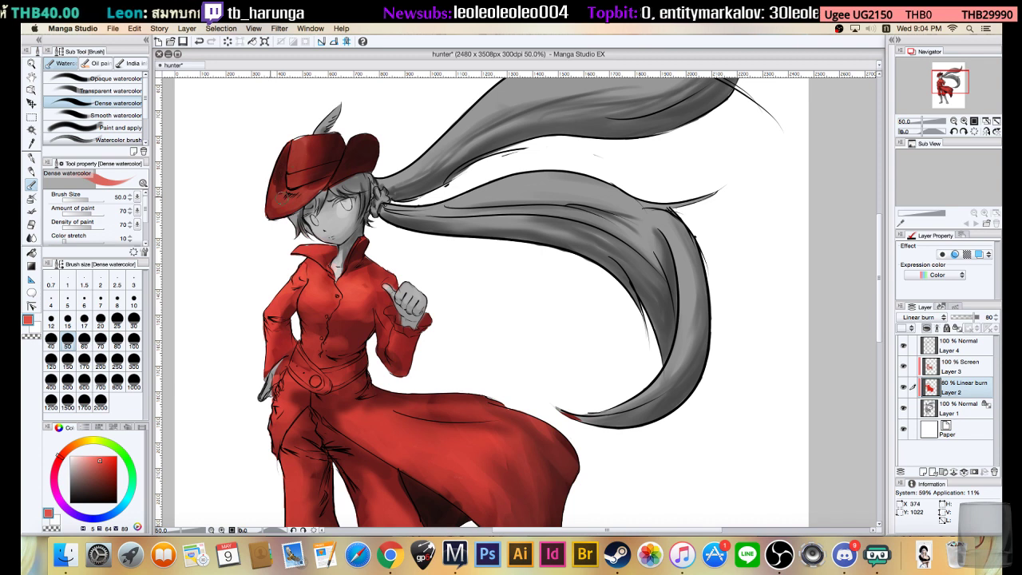
# - Paint red highlights on the hat's crown and front brim on the screen Layer 3 with the Dense watercolor brush
pyautogui.click(955, 367)
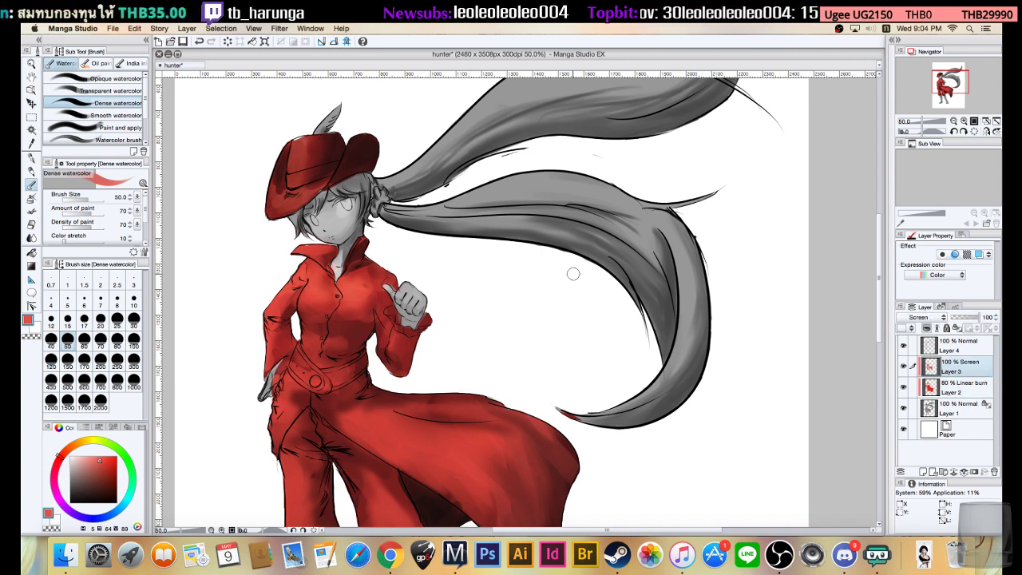
pyautogui.moveTo(294, 141); pyautogui.dragTo(292, 158)
pyautogui.moveTo(265, 204); pyautogui.dragTo(299, 210)
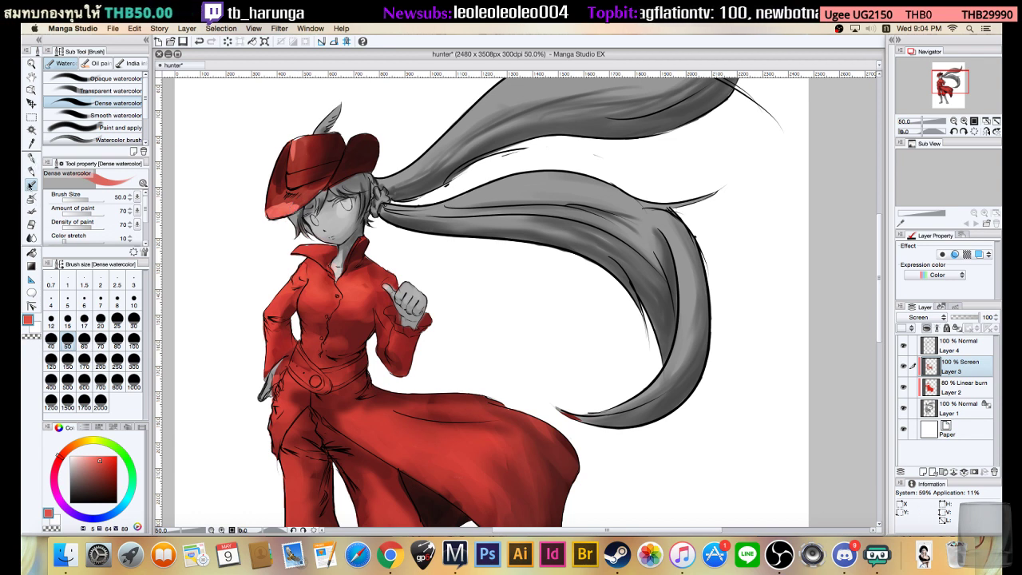
# - Blend the hat's highlights on Layer 3 with the Smooth watercolor brush, enlarging it up to size 40
pyautogui.click(111, 115)
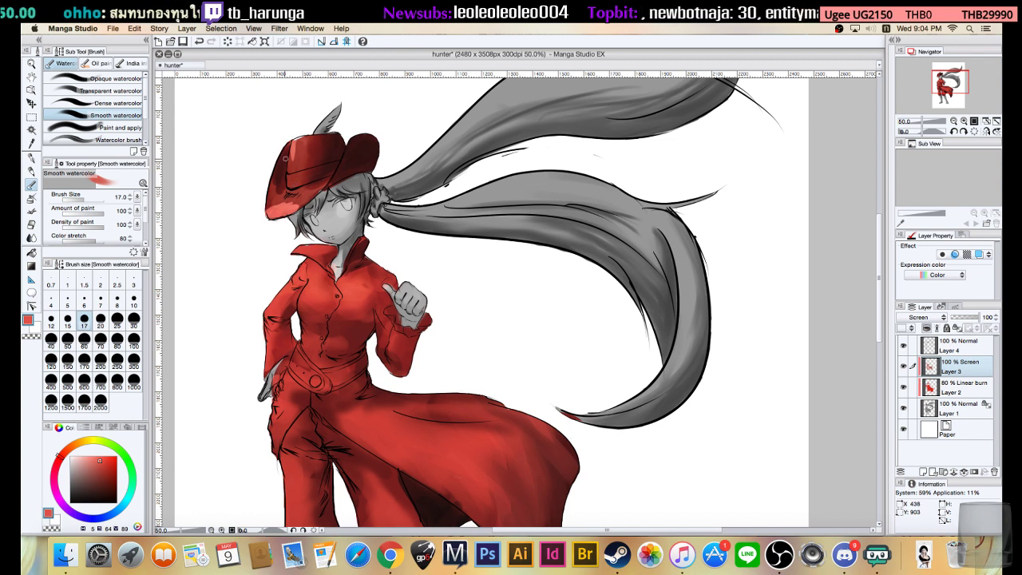
pyautogui.press(']')
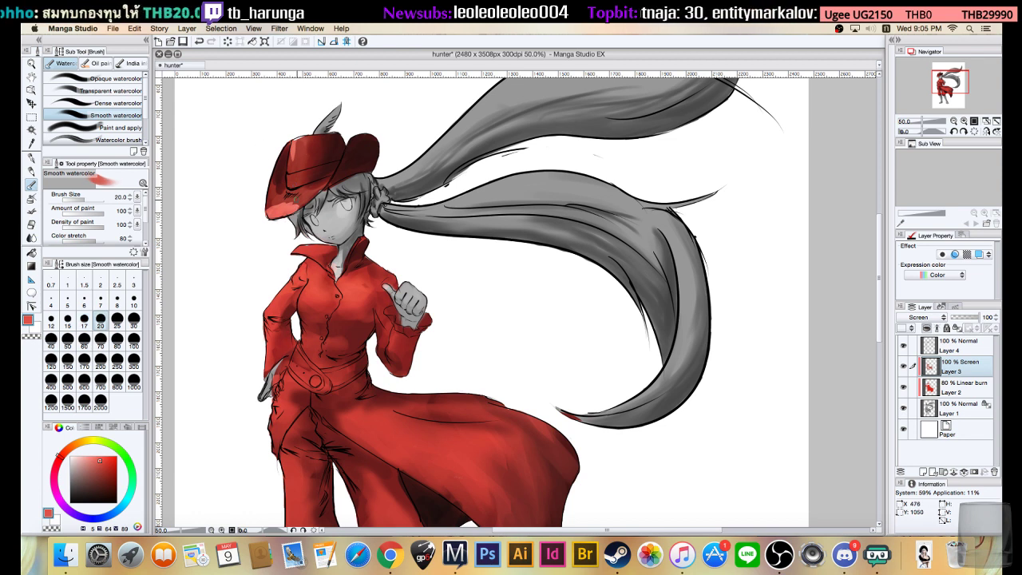
pyautogui.moveTo(288, 190)
pyautogui.mouseDown()
pyautogui.moveTo(292, 161)
pyautogui.moveTo(287, 185)
pyautogui.mouseUp()
pyautogui.press(']')
pyautogui.press(']')
pyautogui.press(']')
pyautogui.moveTo(293, 185)
pyautogui.mouseDown()
pyautogui.moveTo(297, 146)
pyautogui.moveTo(319, 164)
pyautogui.moveTo(305, 173)
pyautogui.moveTo(310, 180)
pyautogui.moveTo(318, 139)
pyautogui.moveTo(309, 167)
pyautogui.mouseUp()
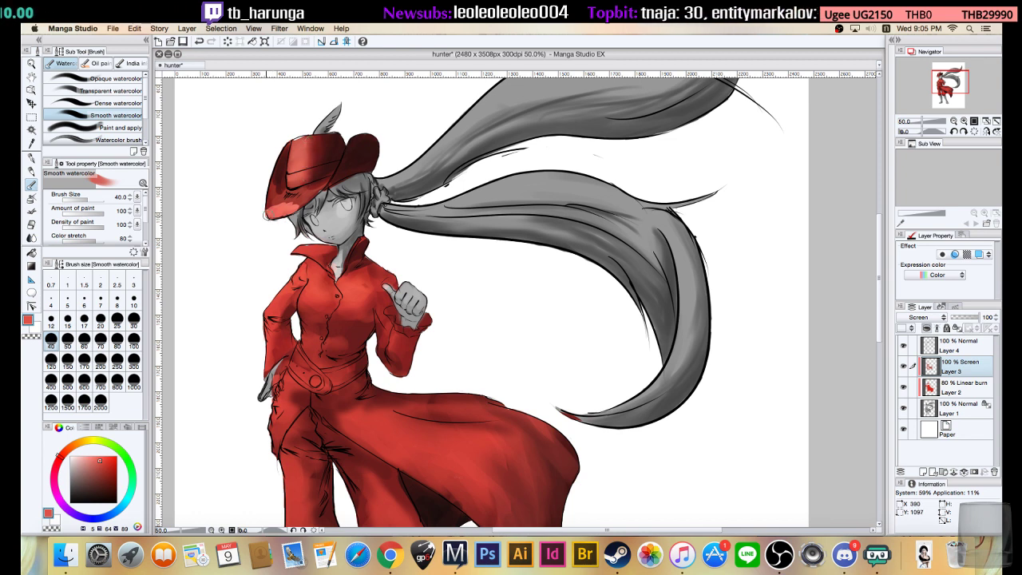
pyautogui.moveTo(289, 195)
pyautogui.mouseDown()
pyautogui.moveTo(299, 207)
pyautogui.moveTo(308, 184)
pyautogui.moveTo(300, 199)
pyautogui.moveTo(287, 194)
pyautogui.moveTo(295, 184)
pyautogui.mouseUp()
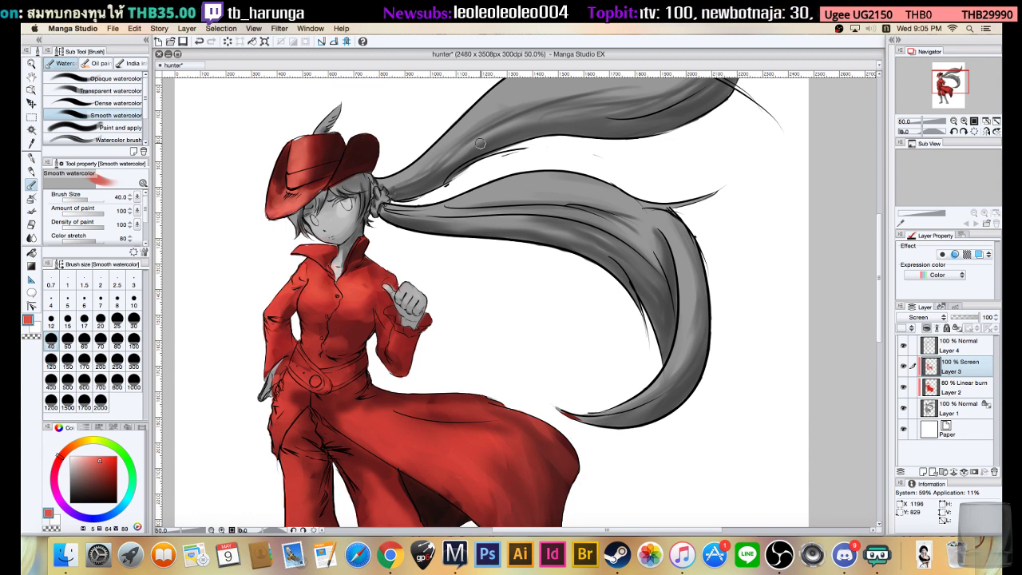
# - Soften the highlight on the hat's crown on Layer 3 with the Soft eraser at size 70
pyautogui.click(953, 122)
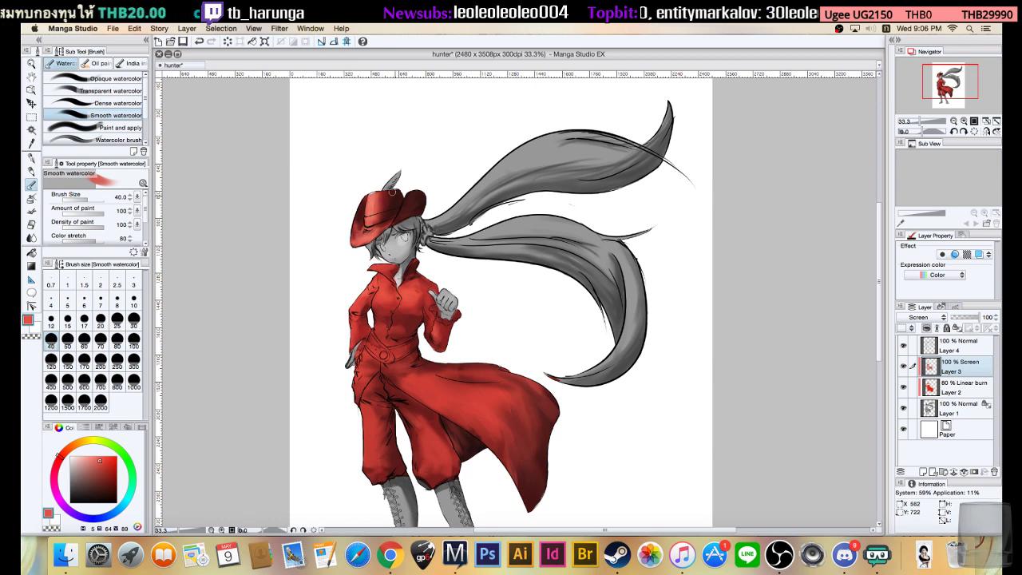
pyautogui.click(32, 225)
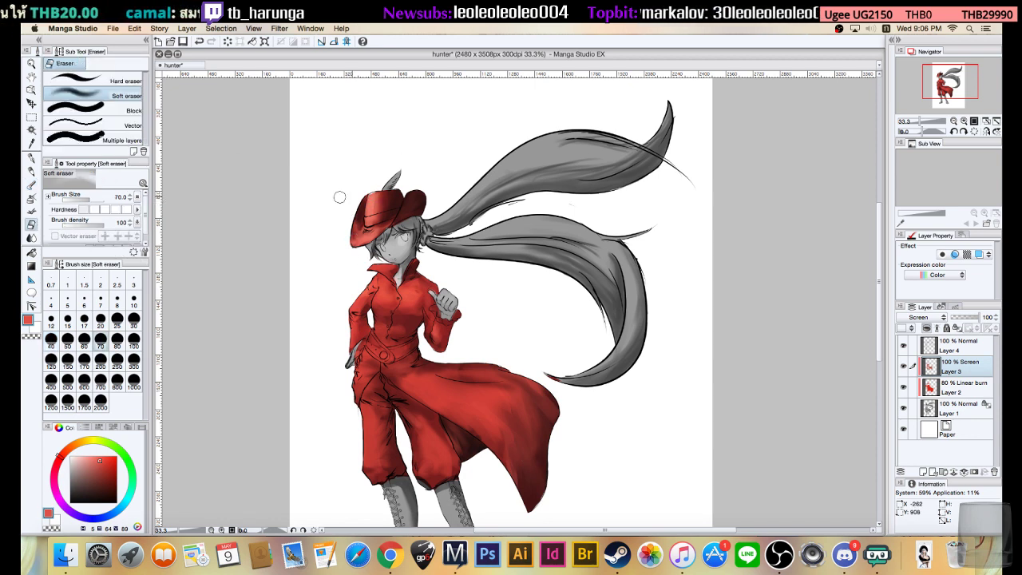
pyautogui.moveTo(382, 203)
pyautogui.mouseDown()
pyautogui.moveTo(377, 227)
pyautogui.moveTo(375, 196)
pyautogui.mouseUp()
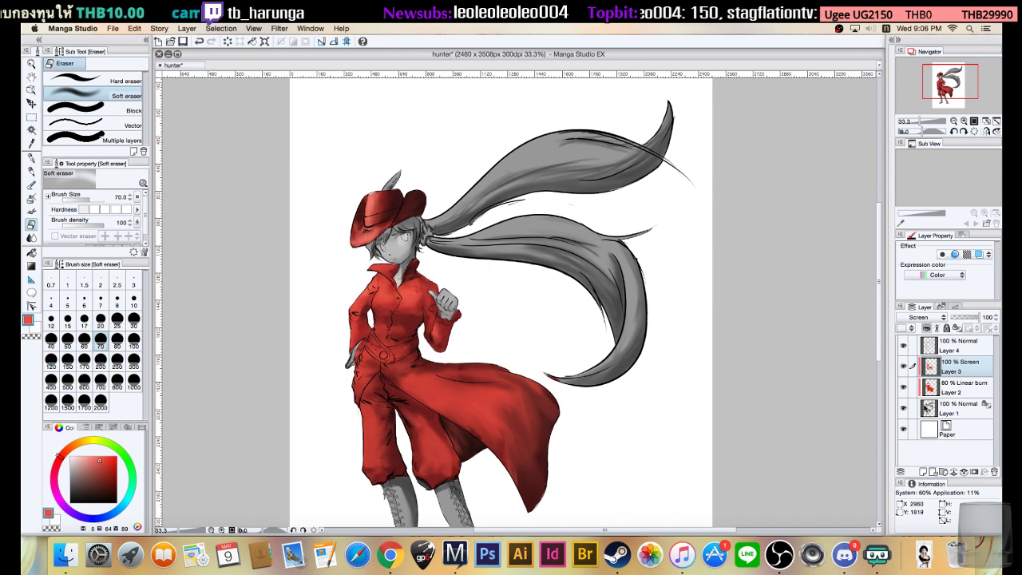
pyautogui.click(949, 409)
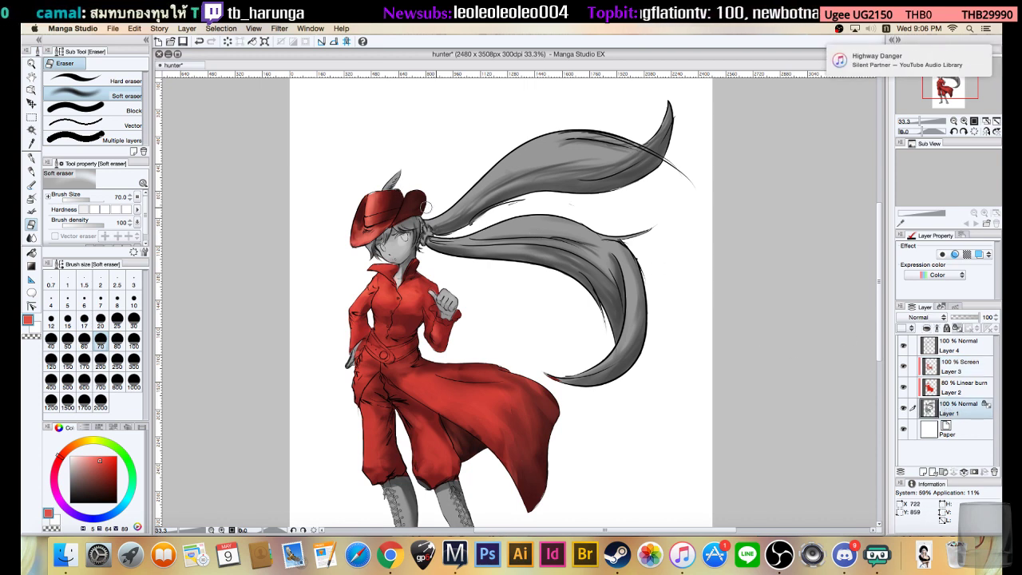
pyautogui.click(70, 479)
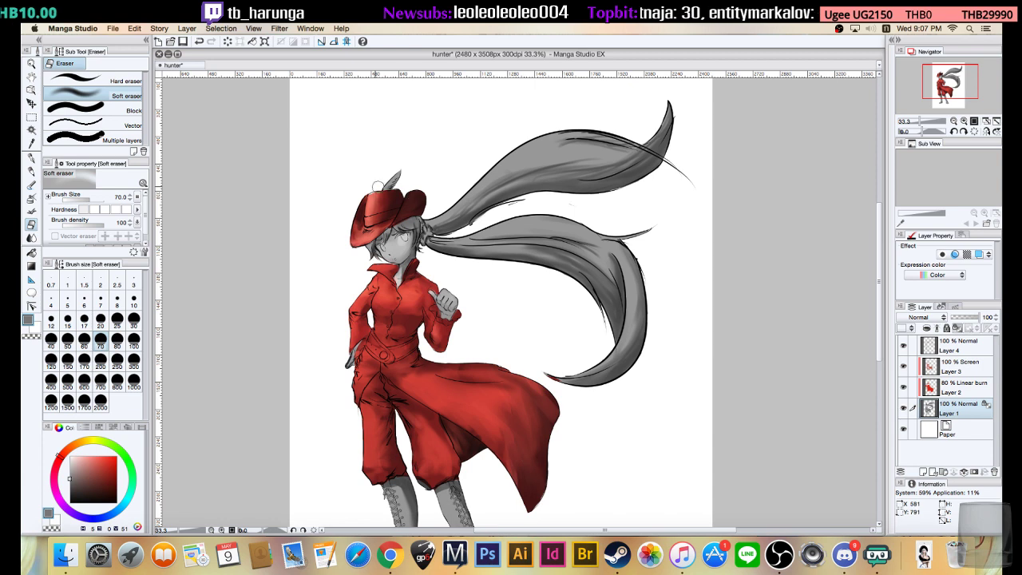
pyautogui.press('b')
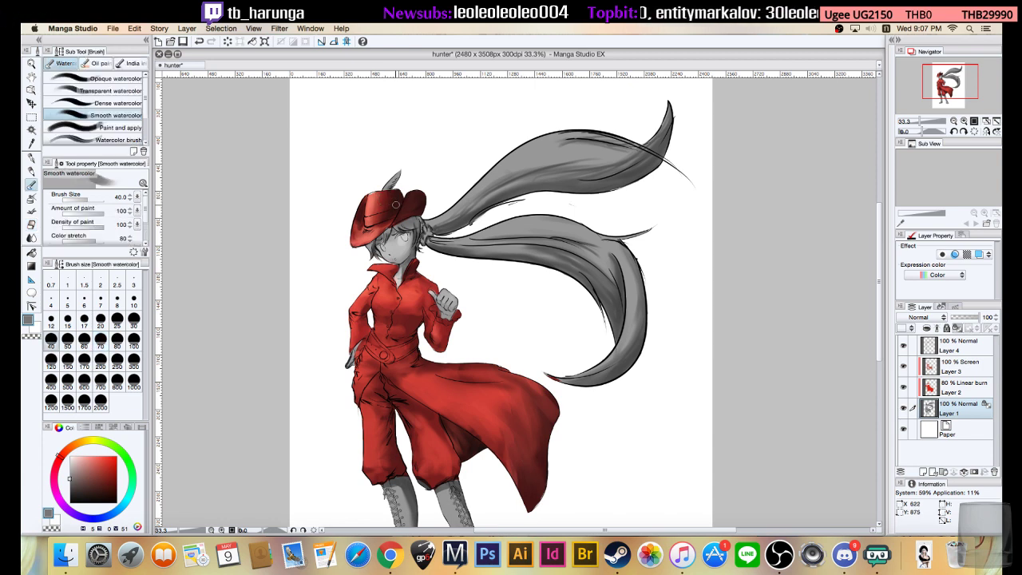
pyautogui.press('p')
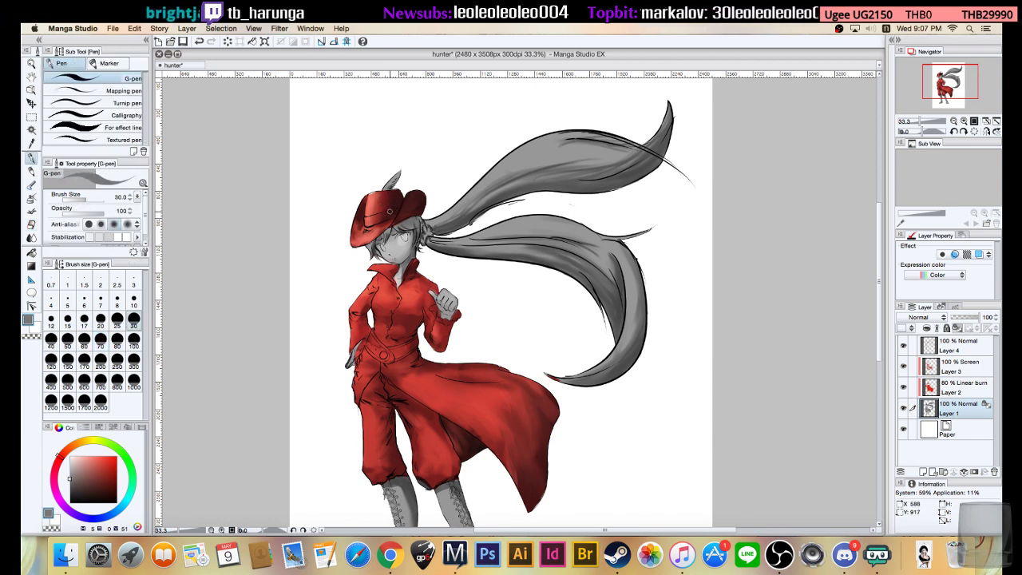
pyautogui.press('b')
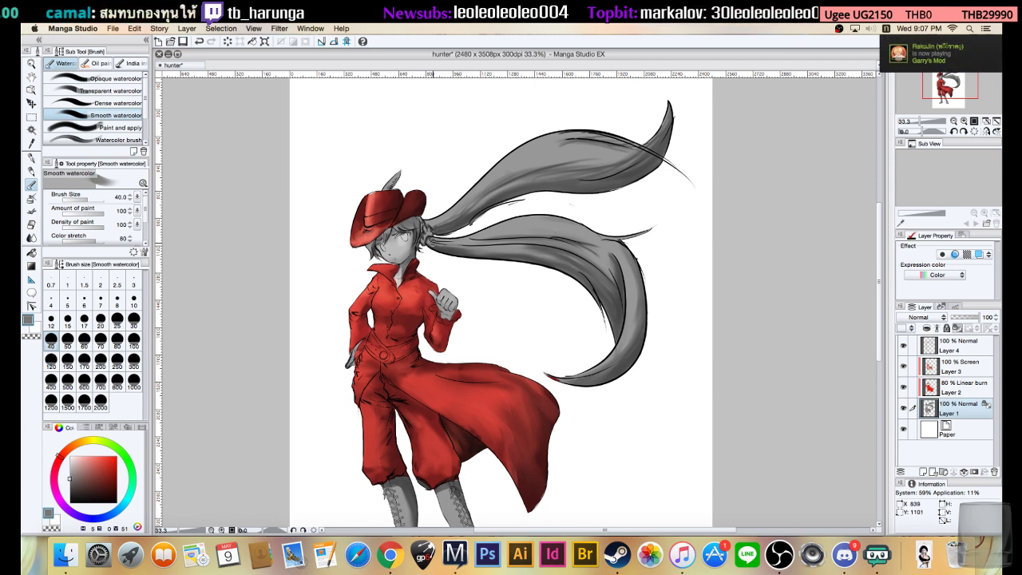
# - Add a new layer and place it between Layer 1 and the linear burn Layer 2
pyautogui.click(974, 366)
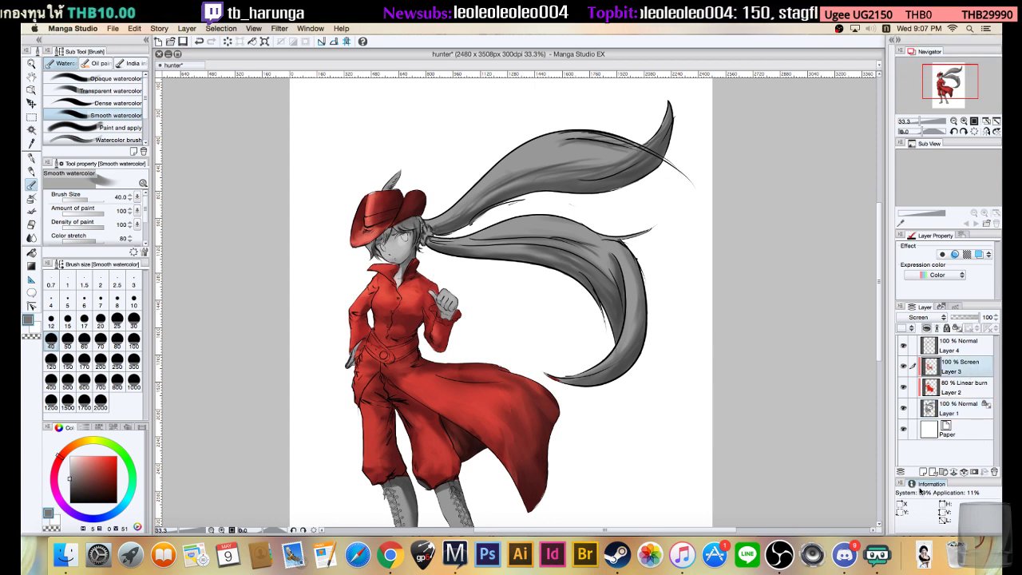
pyautogui.click(924, 472)
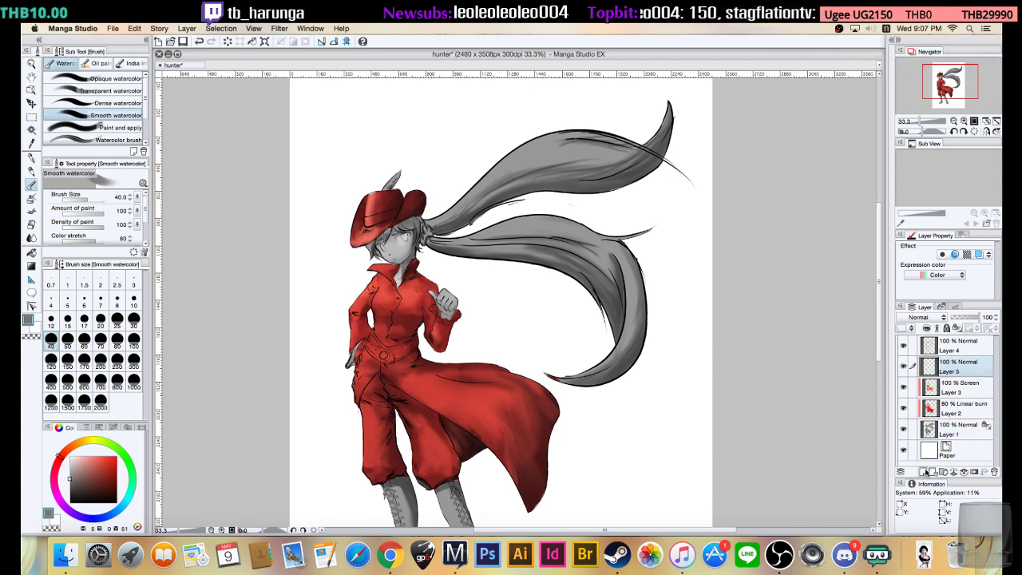
pyautogui.moveTo(968, 374); pyautogui.dragTo(967, 435)
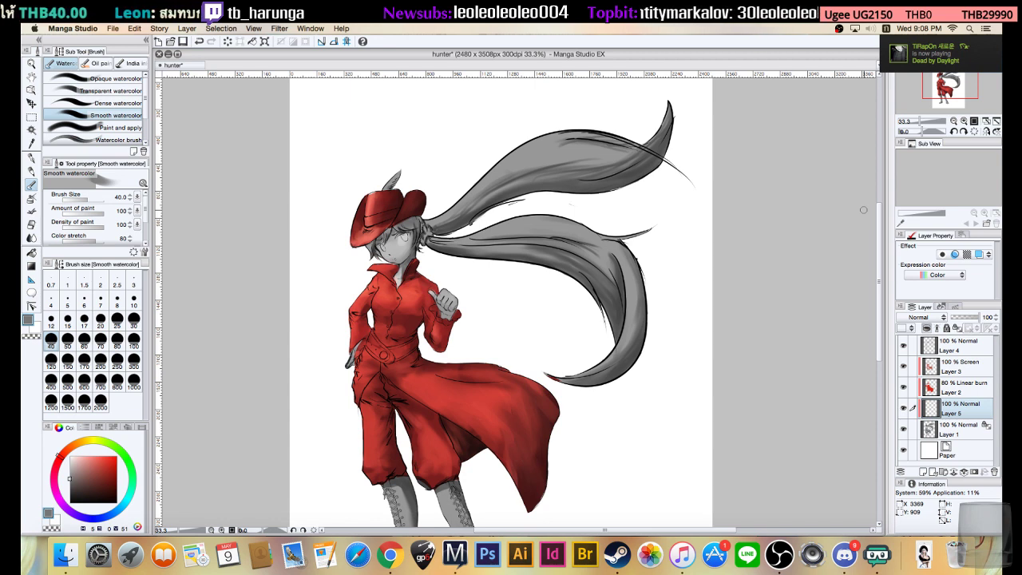
# - Mix a pale orange-beige skin tone and settle on a light peach from the Additional color set
pyautogui.click(79, 441)
pyautogui.click(78, 465)
pyautogui.click(83, 457)
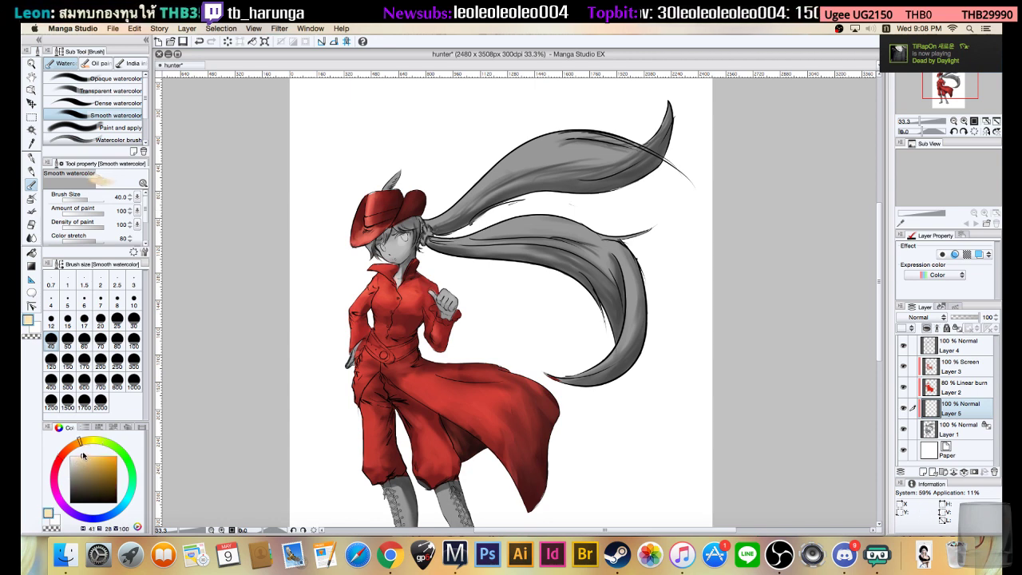
pyautogui.click(82, 463)
pyautogui.click(82, 460)
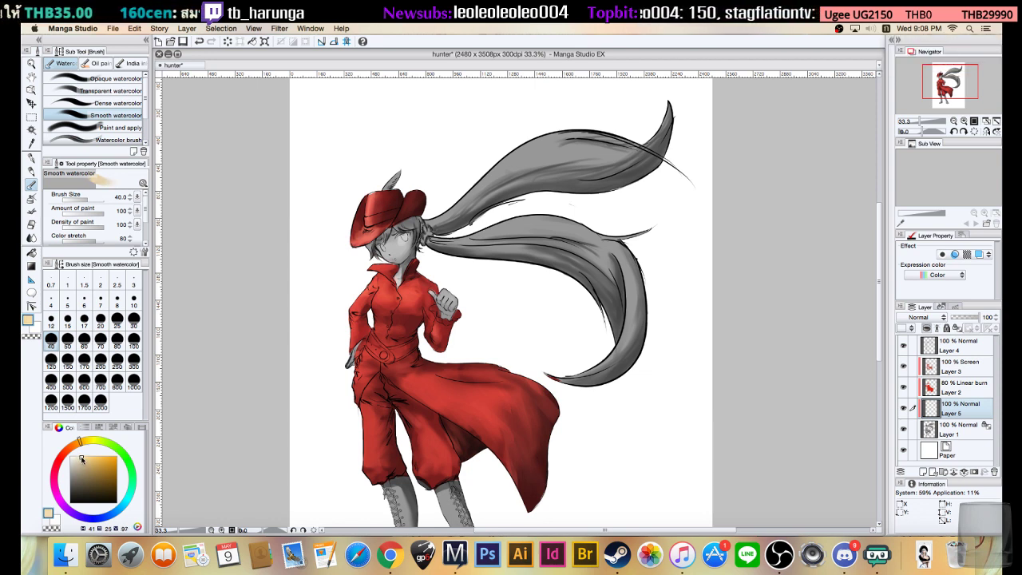
pyautogui.moveTo(81, 458); pyautogui.dragTo(82, 458)
pyautogui.click(78, 441)
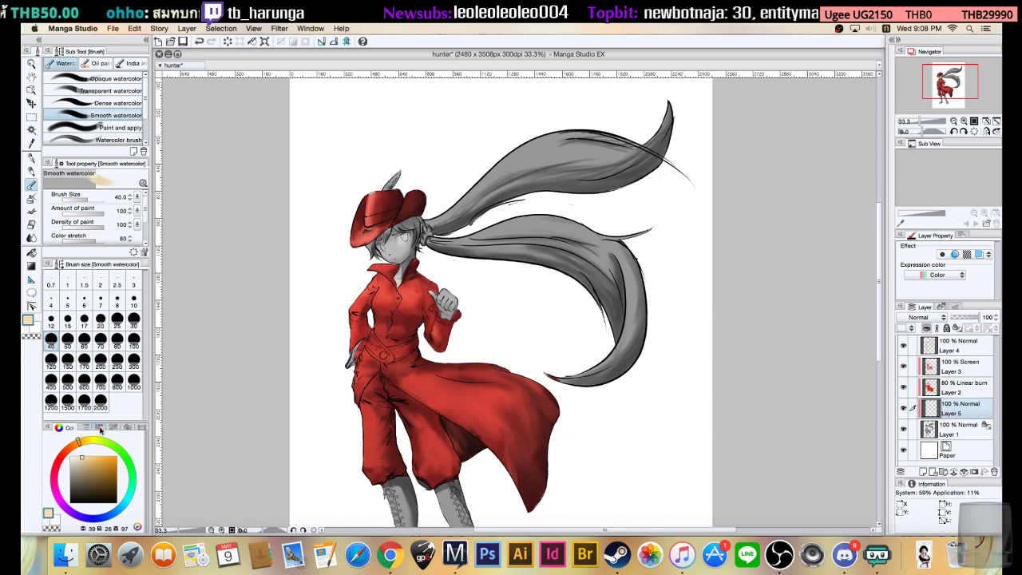
pyautogui.click(99, 428)
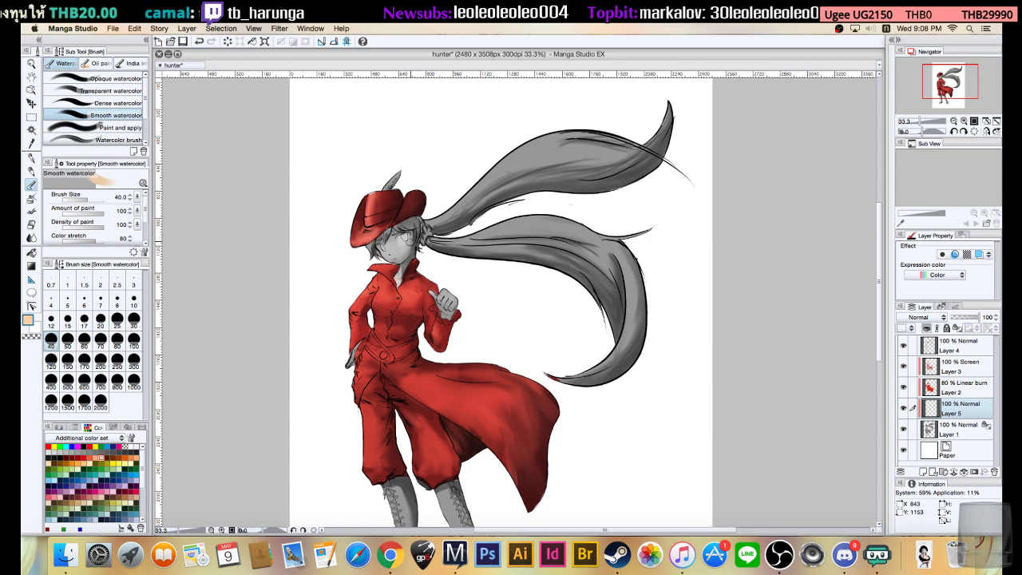
# - Paint the peach skin tone over the lower face and neck on Layer 5 with Smooth watercolor at size 40
pyautogui.click(963, 121)
pyautogui.click(963, 121)
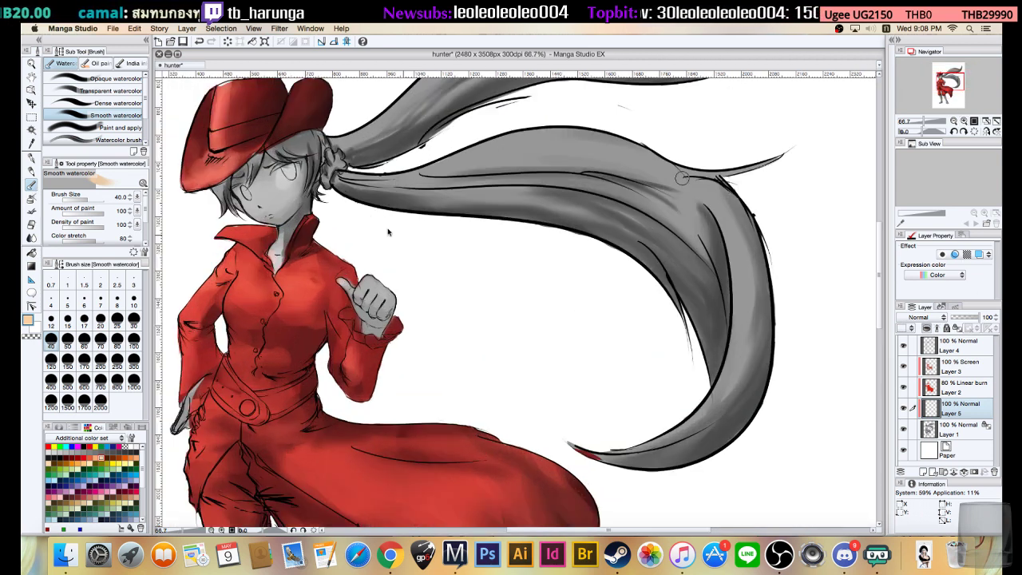
pyautogui.moveTo(254, 213)
pyautogui.mouseDown()
pyautogui.moveTo(289, 206)
pyautogui.moveTo(277, 261)
pyautogui.moveTo(311, 209)
pyautogui.mouseUp()
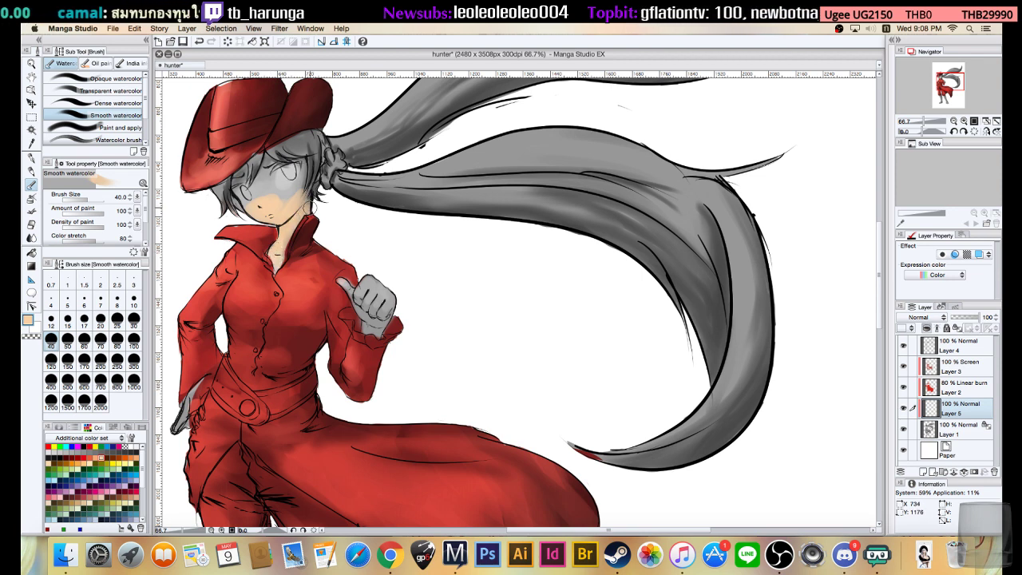
# - Set Layer 5's blending mode to Overlay and paint the rest of the face with the peach skin tone
pyautogui.click(936, 318)
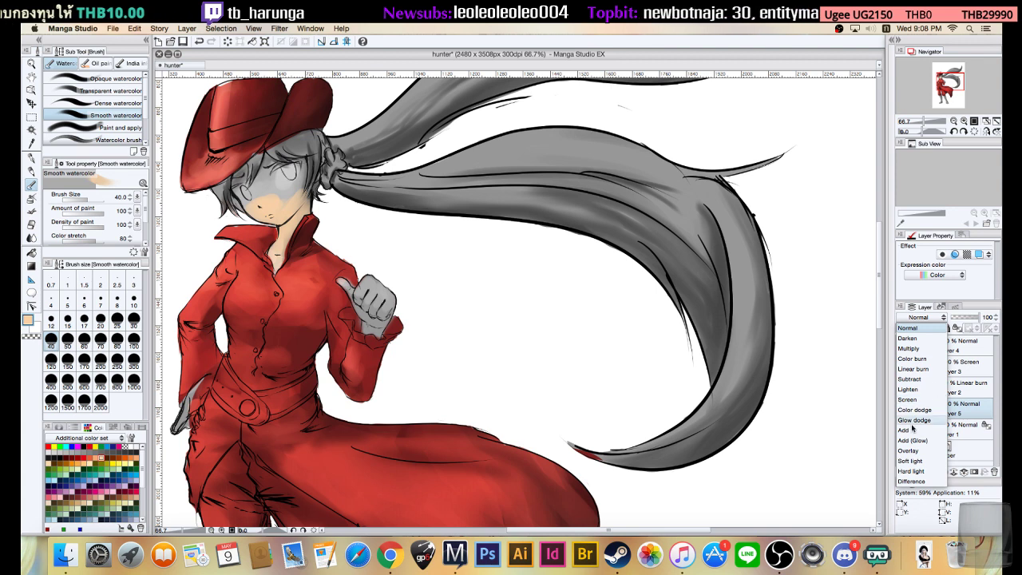
pyautogui.click(908, 451)
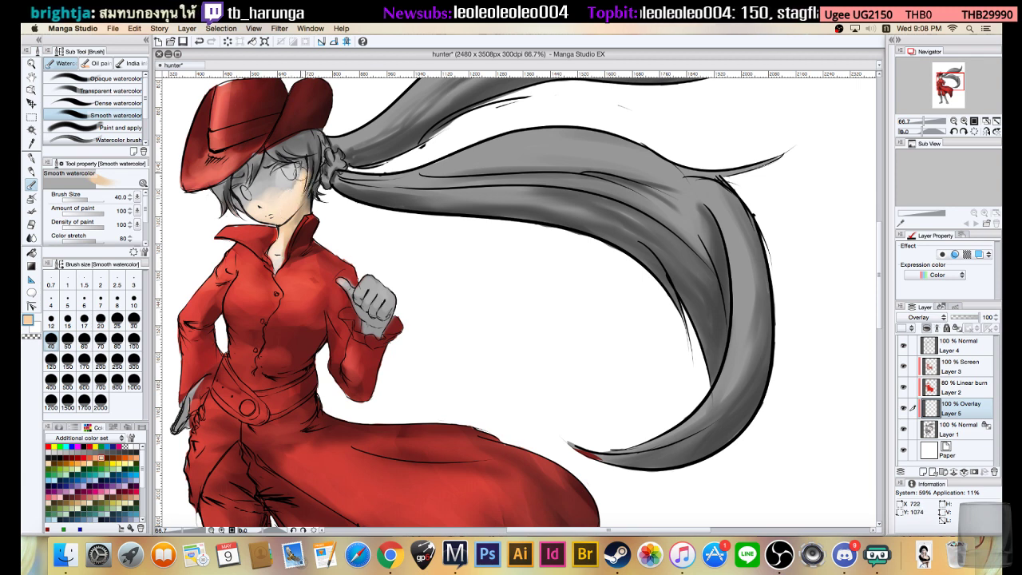
pyautogui.moveTo(261, 206); pyautogui.dragTo(268, 161)
pyautogui.moveTo(255, 199)
pyautogui.mouseDown()
pyautogui.moveTo(244, 196)
pyautogui.moveTo(242, 177)
pyautogui.moveTo(254, 204)
pyautogui.moveTo(244, 198)
pyautogui.moveTo(239, 175)
pyautogui.moveTo(257, 189)
pyautogui.moveTo(273, 171)
pyautogui.moveTo(278, 189)
pyautogui.moveTo(285, 174)
pyautogui.moveTo(277, 200)
pyautogui.moveTo(272, 170)
pyautogui.moveTo(301, 178)
pyautogui.moveTo(280, 252)
pyautogui.moveTo(318, 208)
pyautogui.mouseUp()
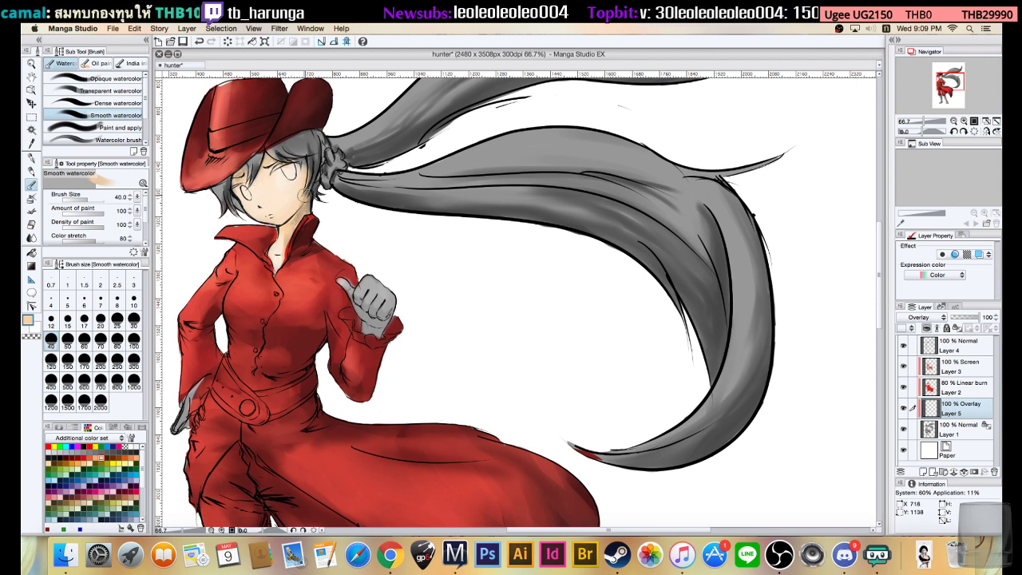
# - Add a new layer above Layer 5 and set its blending mode to Multiply
pyautogui.click(923, 471)
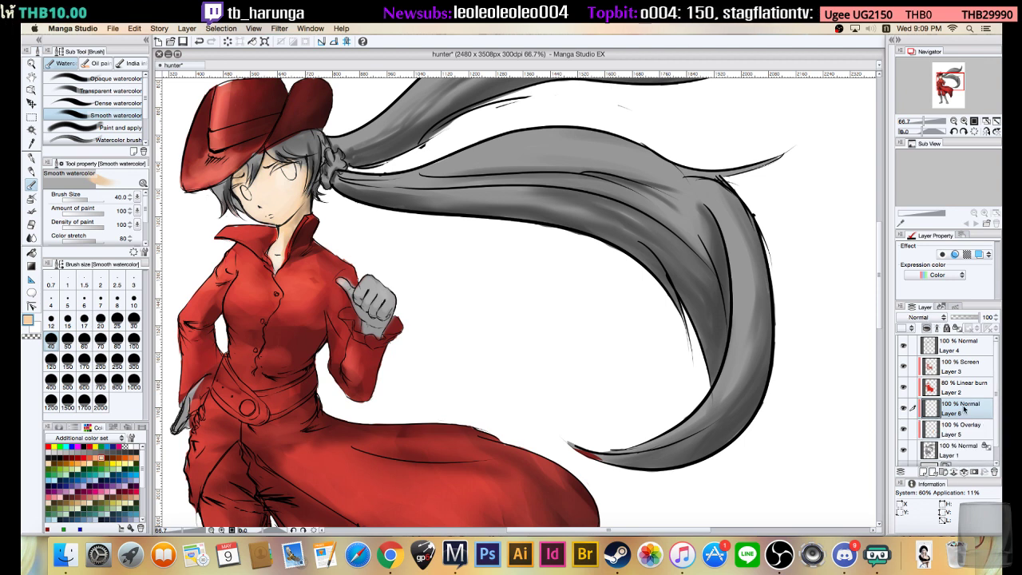
pyautogui.click(933, 317)
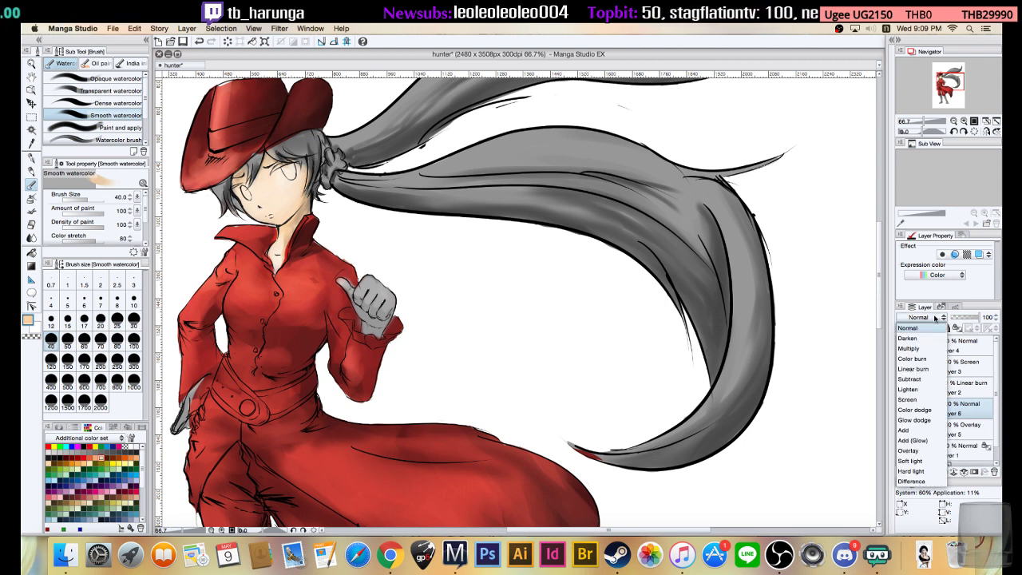
pyautogui.click(919, 349)
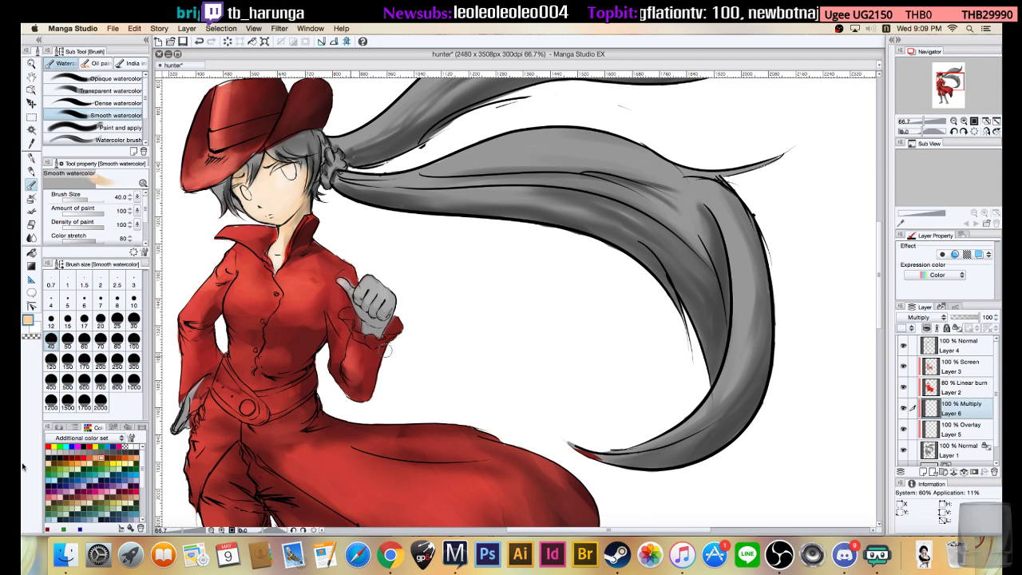
# - Choose a pale lavender (hue 281, saturation 9, value 91) and reduce the Smooth watercolor brush to size 17 for shading the skin on Layer 6
pyautogui.click(124, 484)
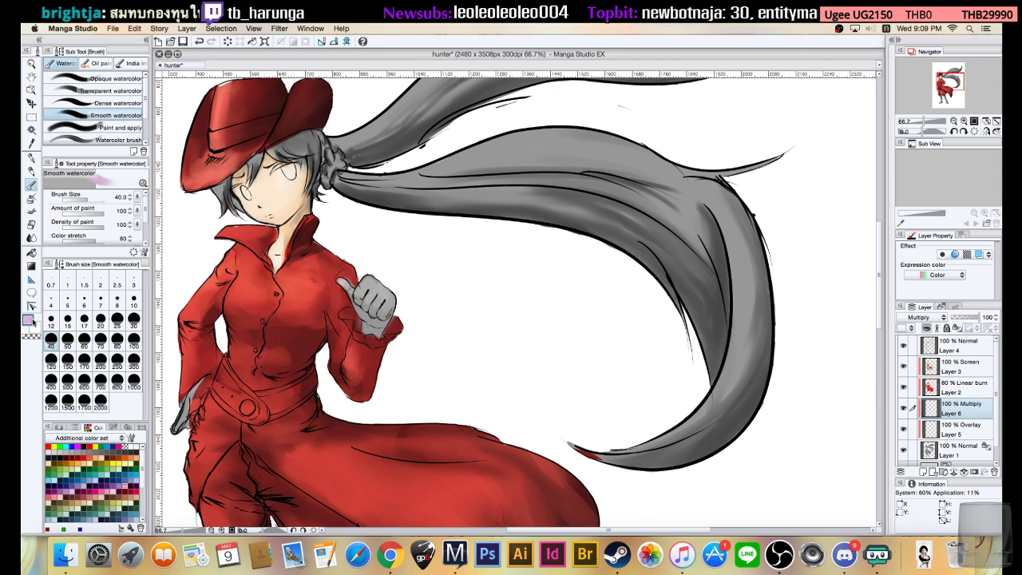
pyautogui.click(59, 428)
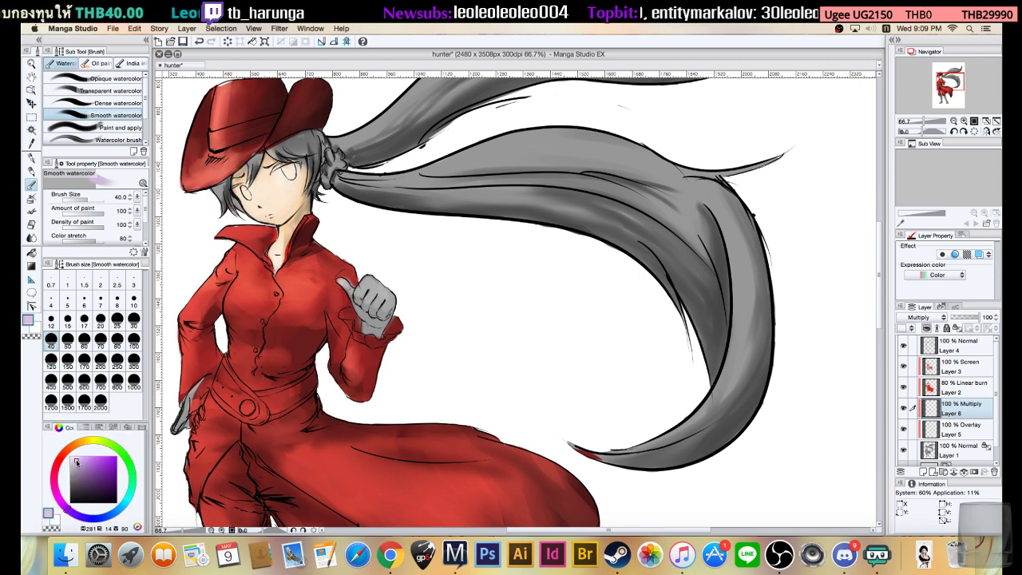
pyautogui.click(74, 457)
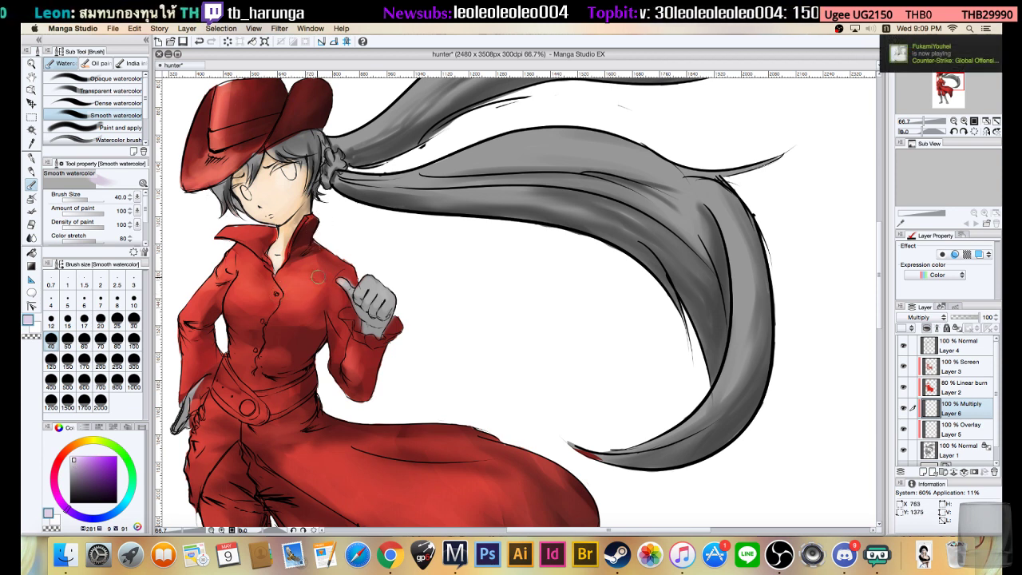
pyautogui.press('[')
pyautogui.press('[')
pyautogui.press('[')
pyautogui.press('[')
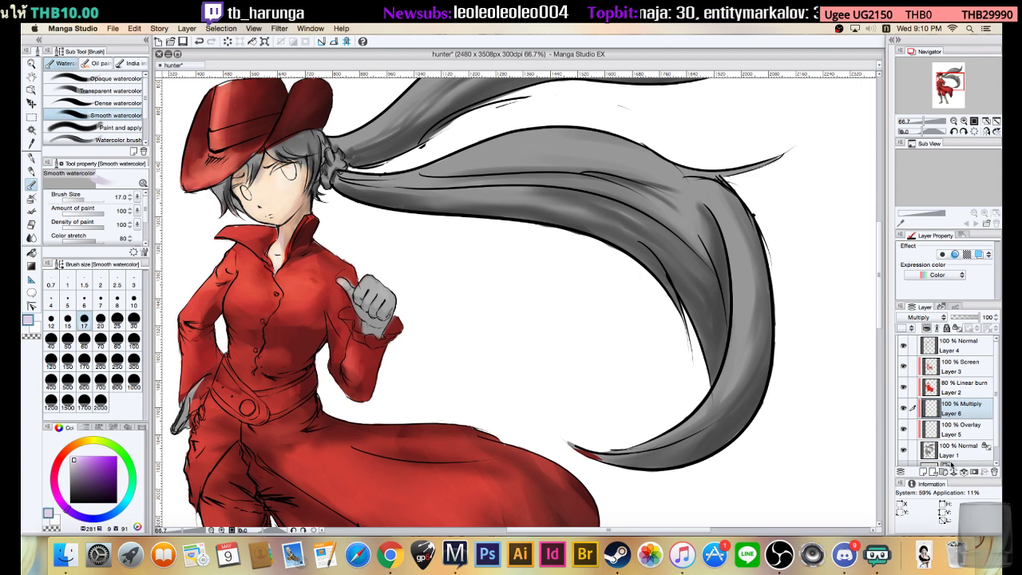
# - Add a new layer above the Multiply layer and set its blending mode to Screen
pyautogui.click(921, 471)
pyautogui.click(940, 317)
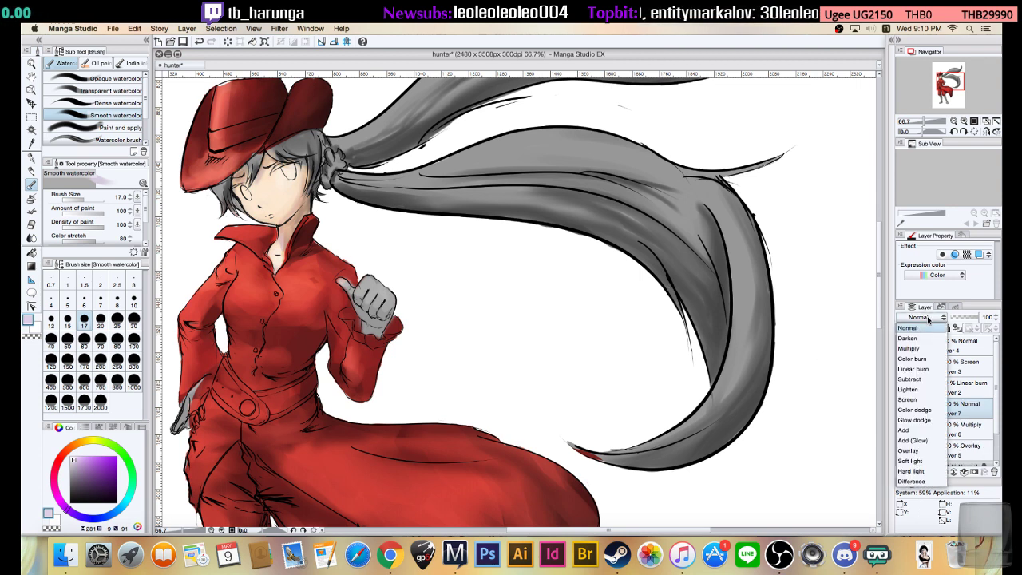
pyautogui.click(918, 400)
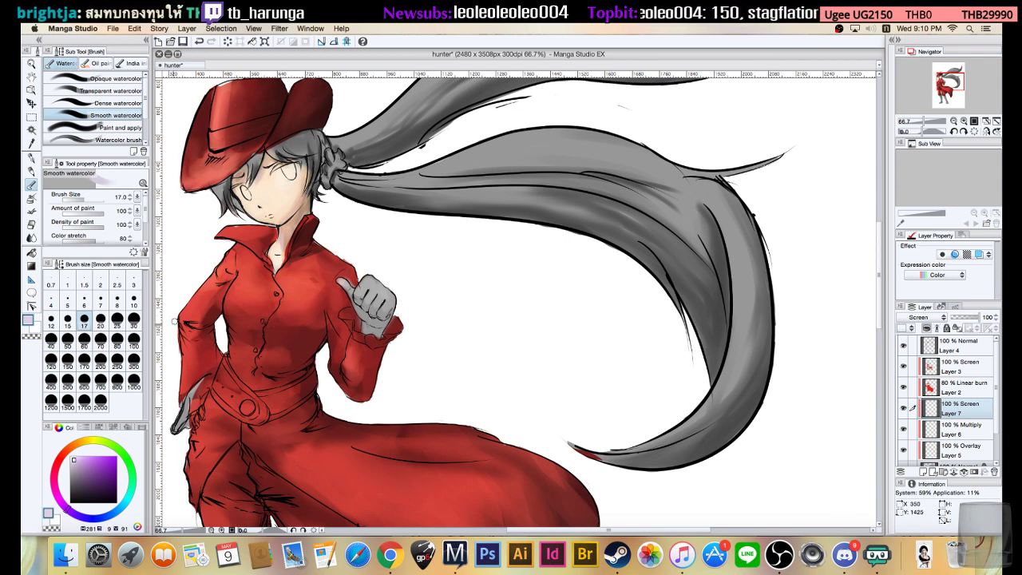
# - Highlight the face on the Screen layer in pale mint (hue 163, saturation 24, value 98) with the Smooth watercolor brush at size 30
pyautogui.click(132, 486)
pyautogui.click(77, 460)
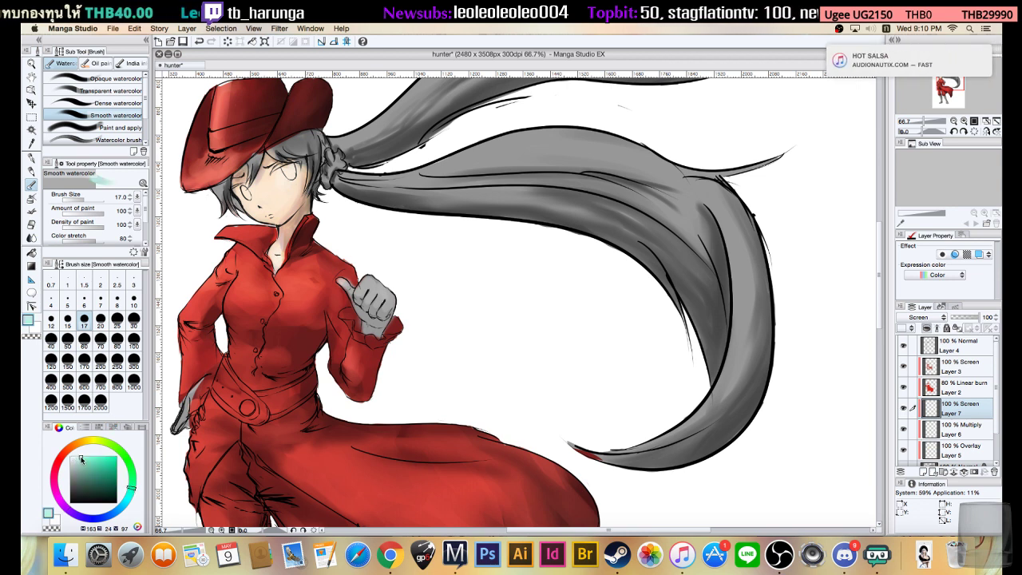
pyautogui.moveTo(79, 459); pyautogui.dragTo(81, 461)
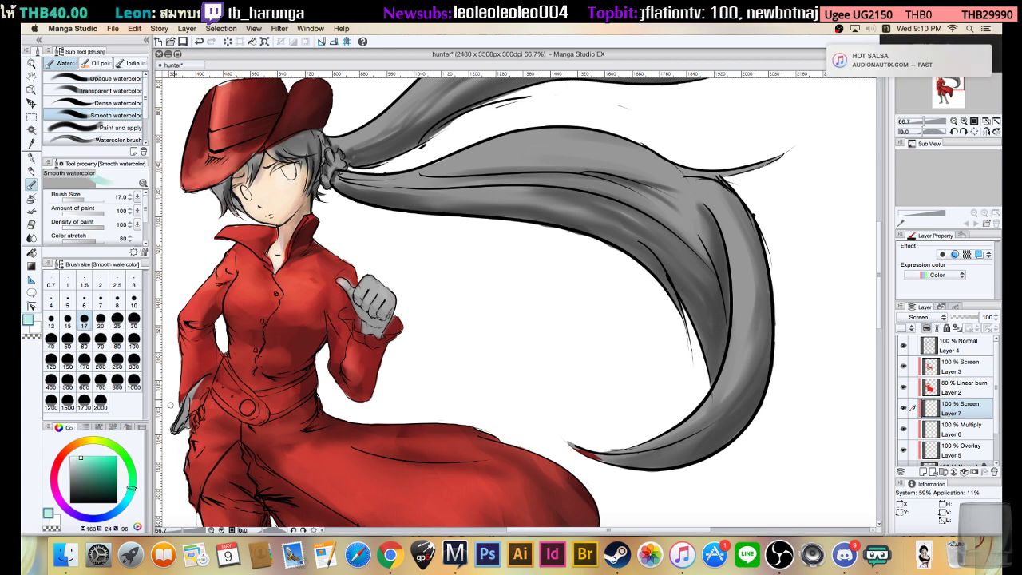
pyautogui.press(']')
pyautogui.press(']')
pyautogui.press(']')
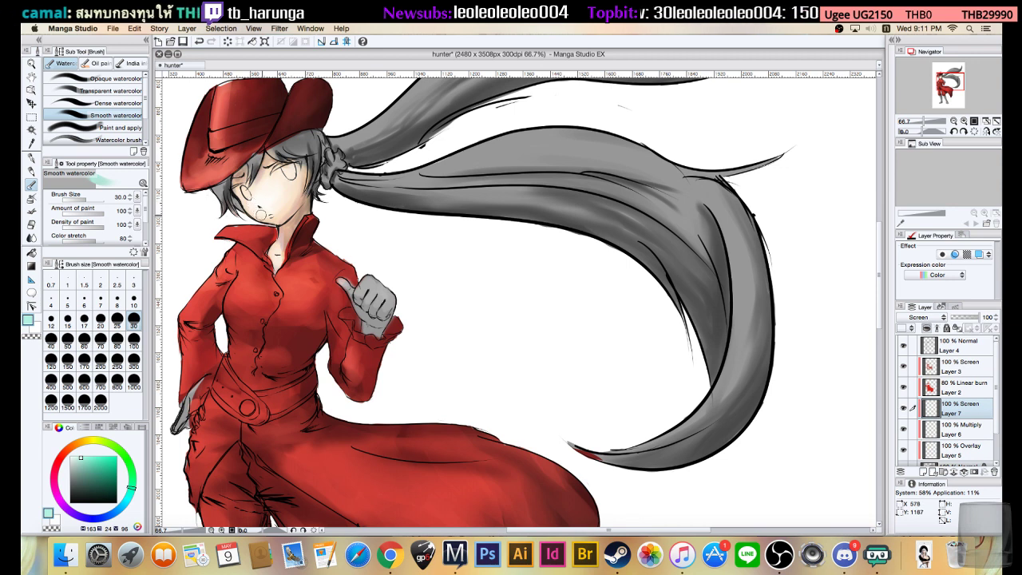
# - Reduce the brush to size 20 and deepen the mint to saturation 38, value 88 for the finer face highlights
pyautogui.press('[')
pyautogui.press('[')
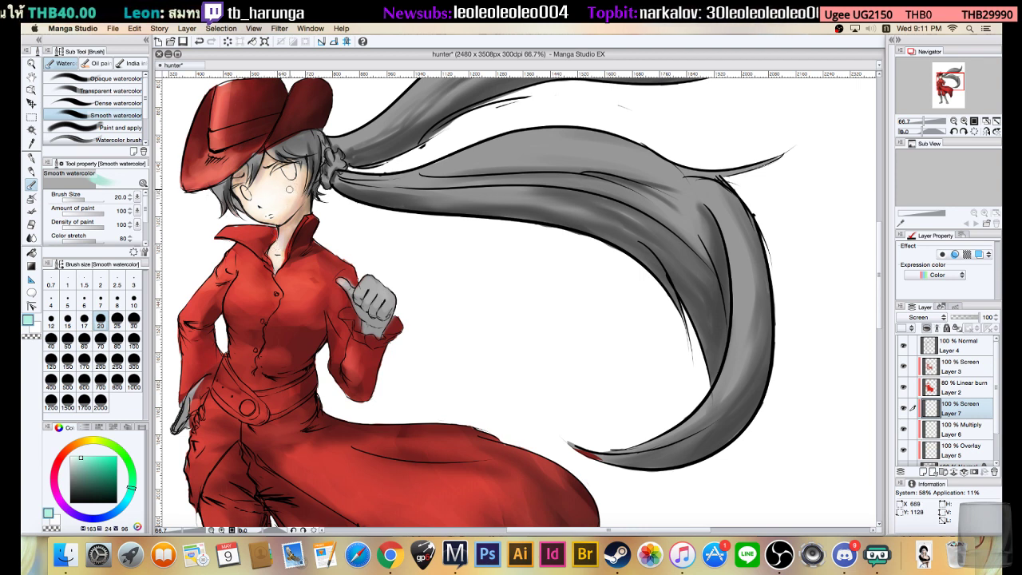
pyautogui.click(86, 463)
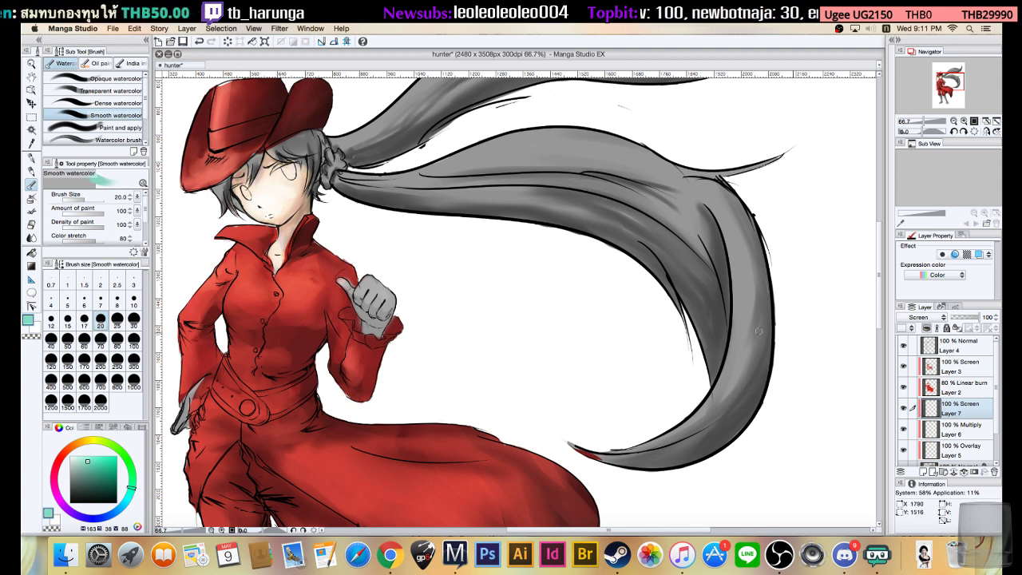
# - Choose a lavender (hue 282, saturation 16, value 83) and the Dense watercolor brush for shading above Layer 6
pyautogui.click(958, 432)
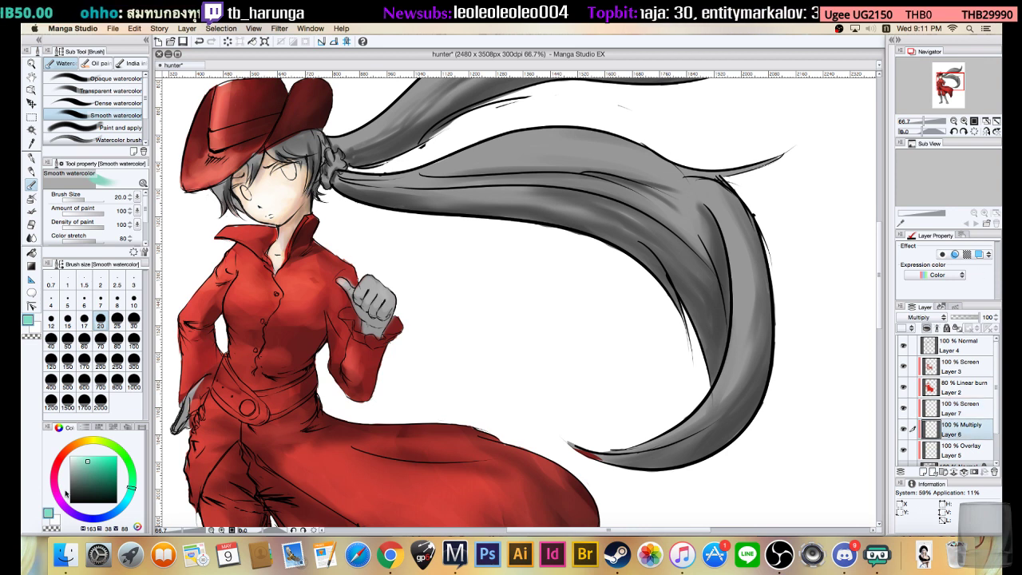
pyautogui.click(69, 508)
pyautogui.click(81, 466)
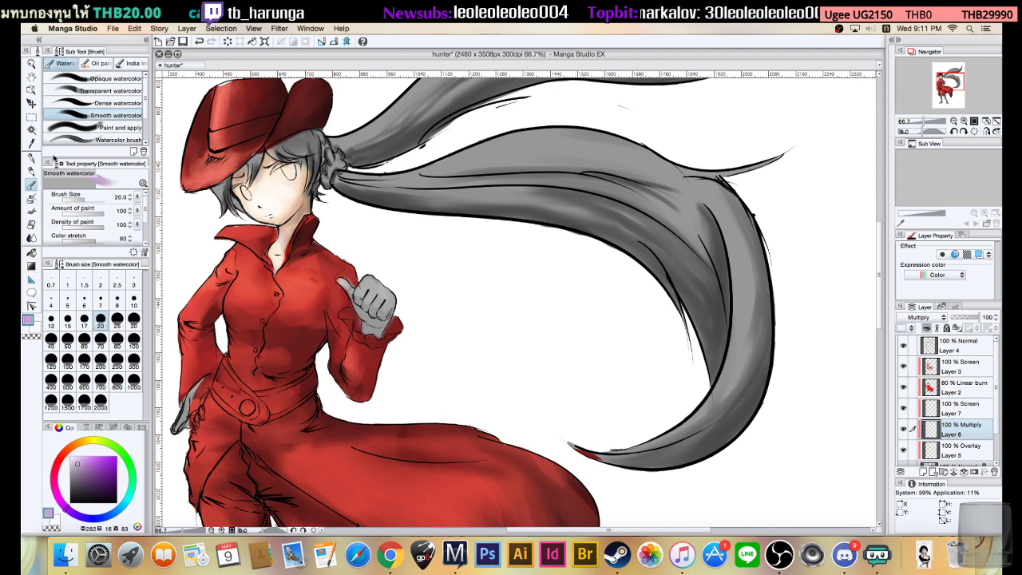
pyautogui.click(104, 103)
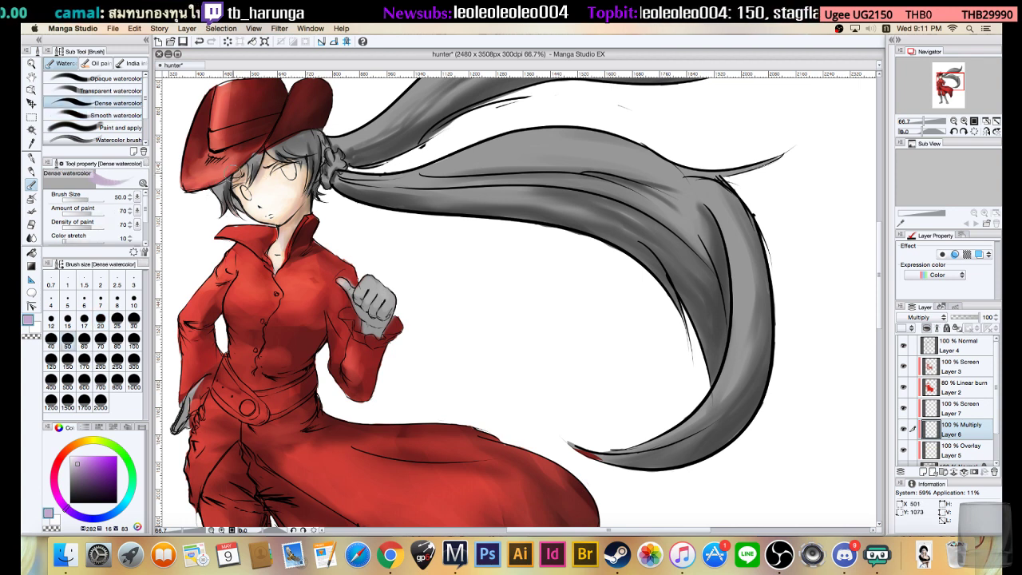
# - Add a new layer above Layer 6 and set its blending mode to Multiply
pyautogui.click(923, 471)
pyautogui.click(918, 318)
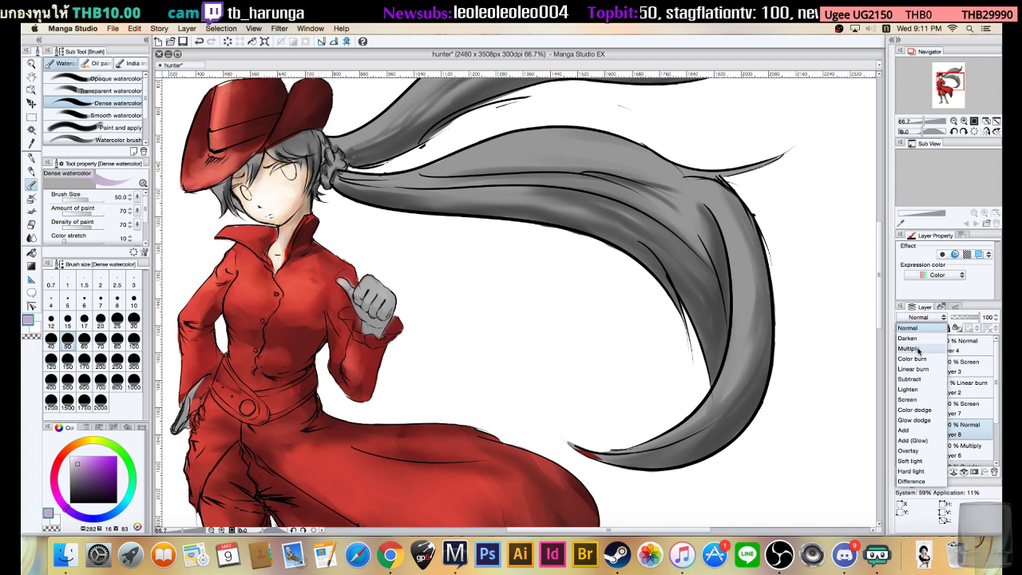
pyautogui.click(920, 349)
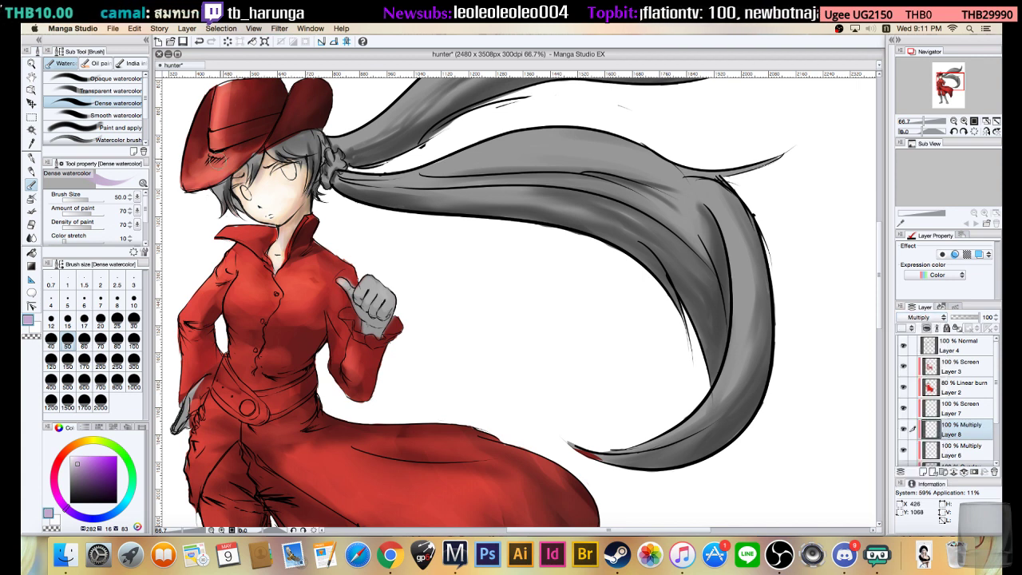
# - Paint the hat's lavender shadow across the hair and forehead beneath the brim, undoing the first stroke
pyautogui.moveTo(227, 187); pyautogui.dragTo(335, 133)
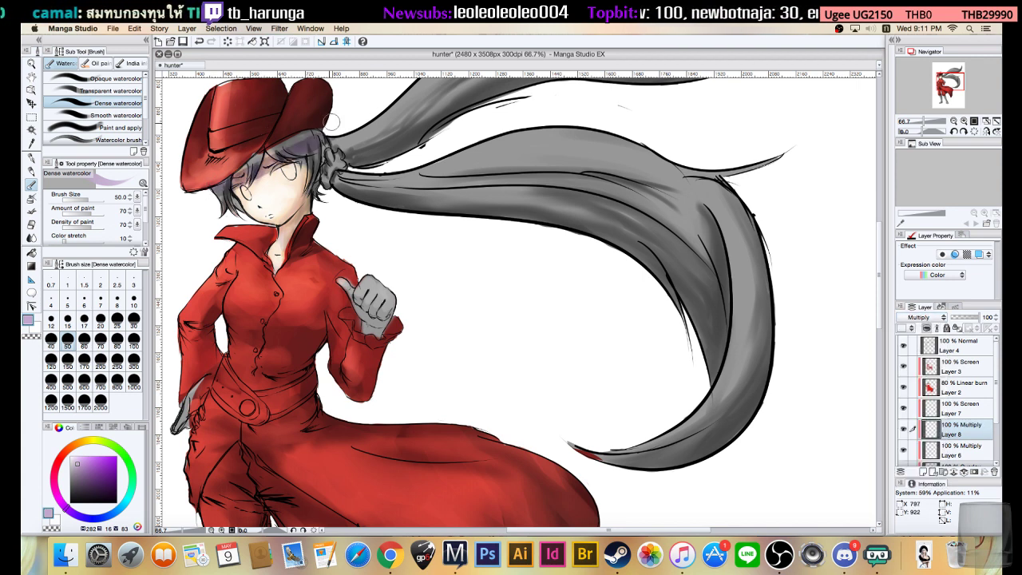
pyautogui.press('super+z')
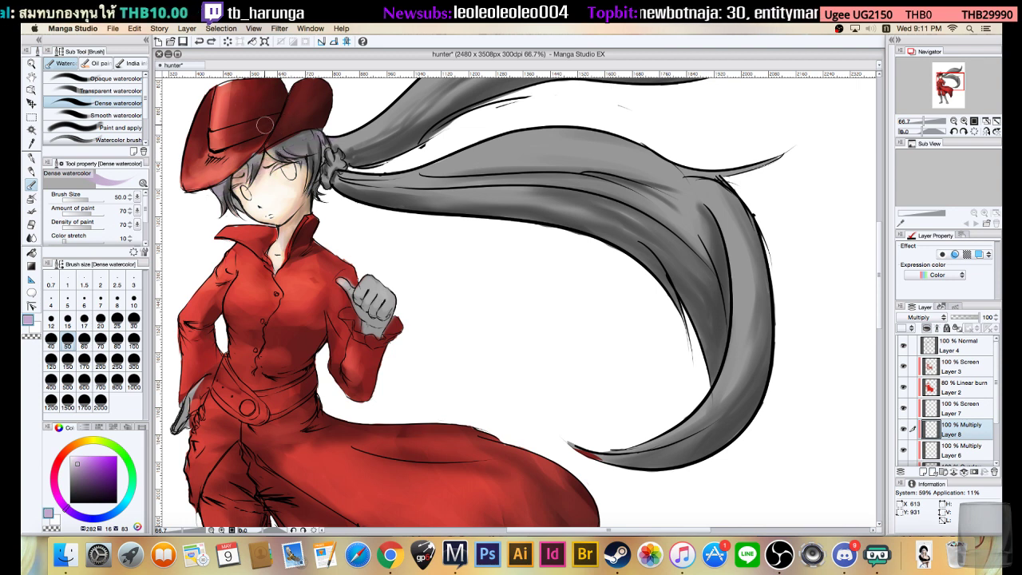
pyautogui.moveTo(218, 187); pyautogui.dragTo(326, 125)
pyautogui.moveTo(235, 176); pyautogui.dragTo(283, 146)
pyautogui.moveTo(220, 192); pyautogui.dragTo(299, 140)
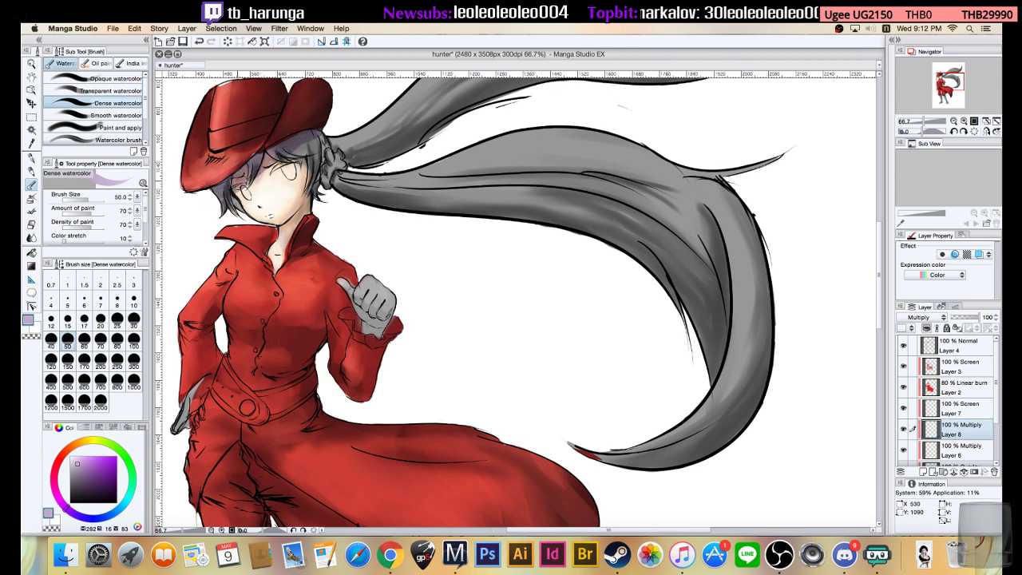
pyautogui.moveTo(230, 189); pyautogui.dragTo(260, 175)
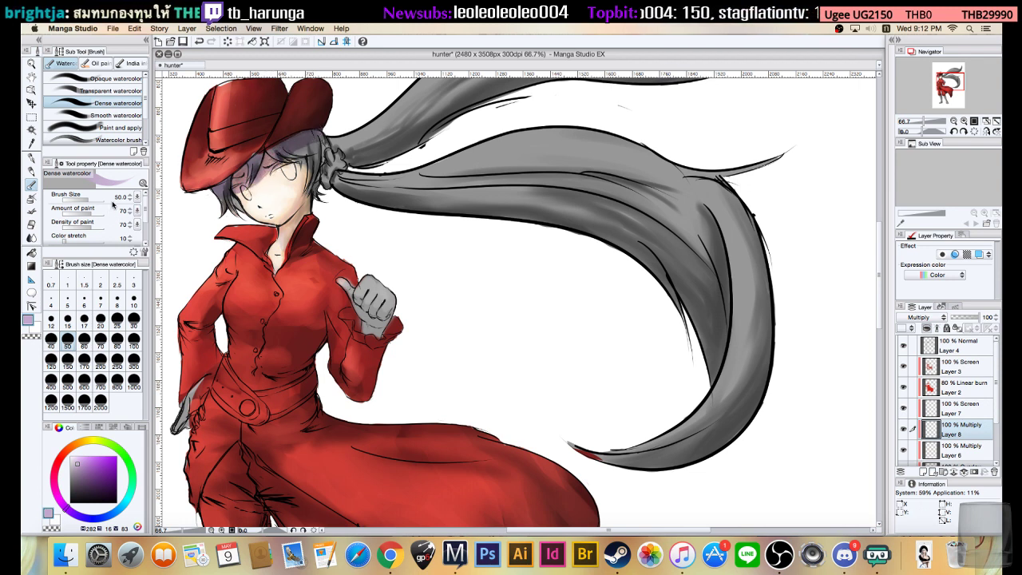
# - Lower the opacity of the hat-shadow layer, Layer 8, to 38%
pyautogui.click(957, 317)
pyautogui.moveTo(957, 317); pyautogui.dragTo(957, 318)
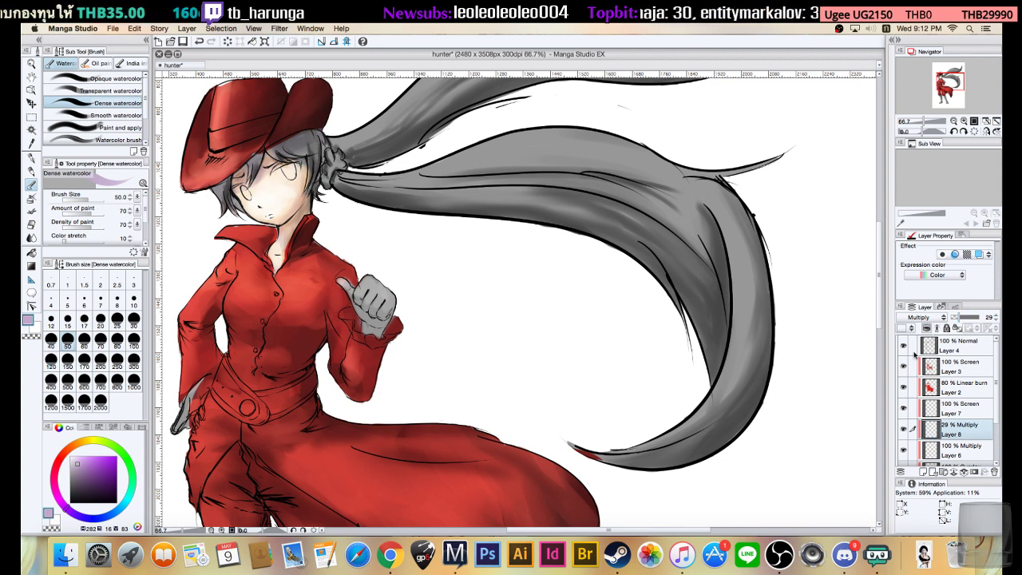
pyautogui.moveTo(962, 318); pyautogui.dragTo(960, 319)
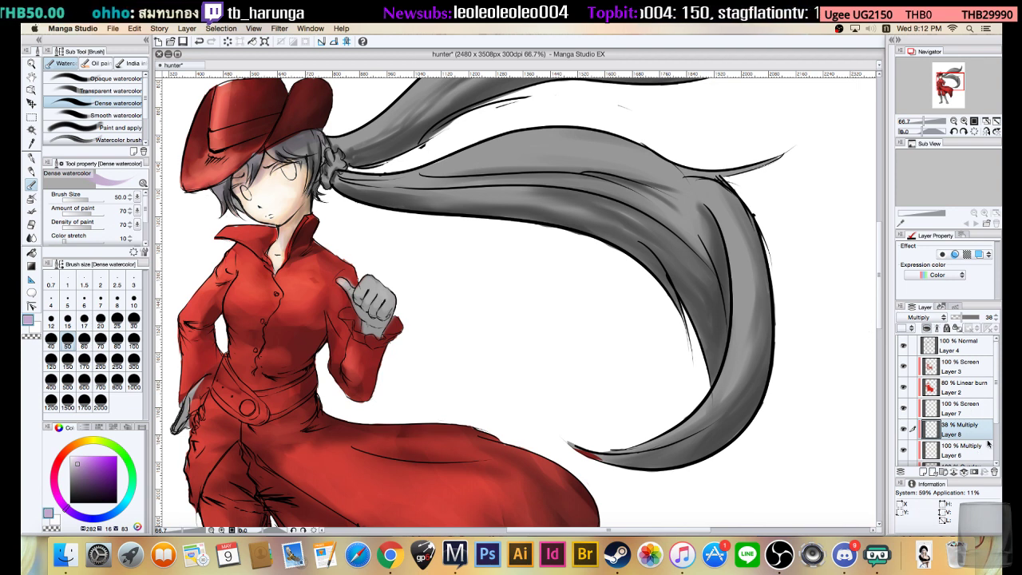
# - Paint the raised hand on Overlay Layer 5 with the peach skin tone from the Additional color set at brush size 50
pyautogui.scroll(-2, 996, 442)
pyautogui.scroll(-1, 997, 442)
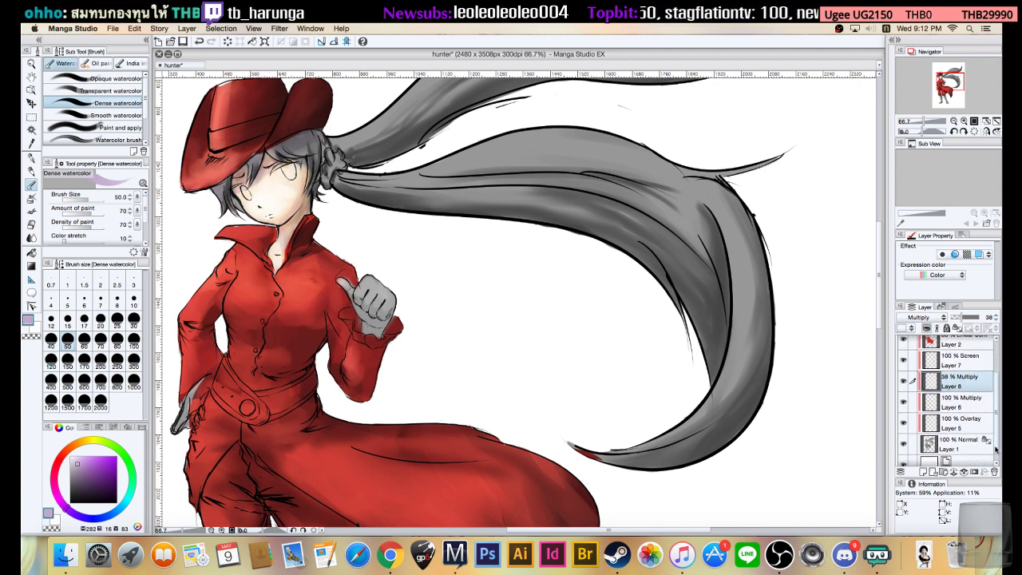
pyautogui.click(958, 426)
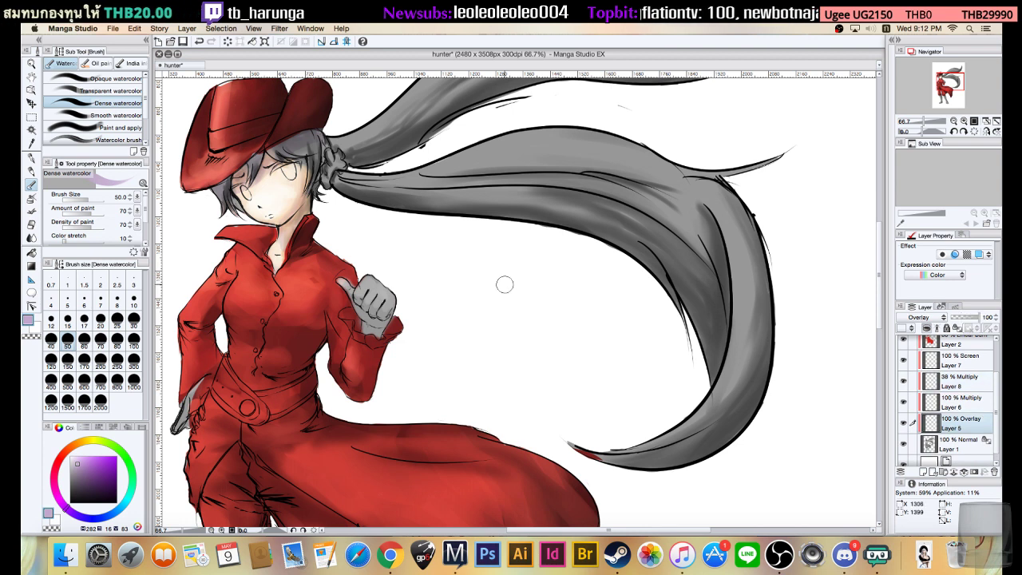
pyautogui.click(99, 431)
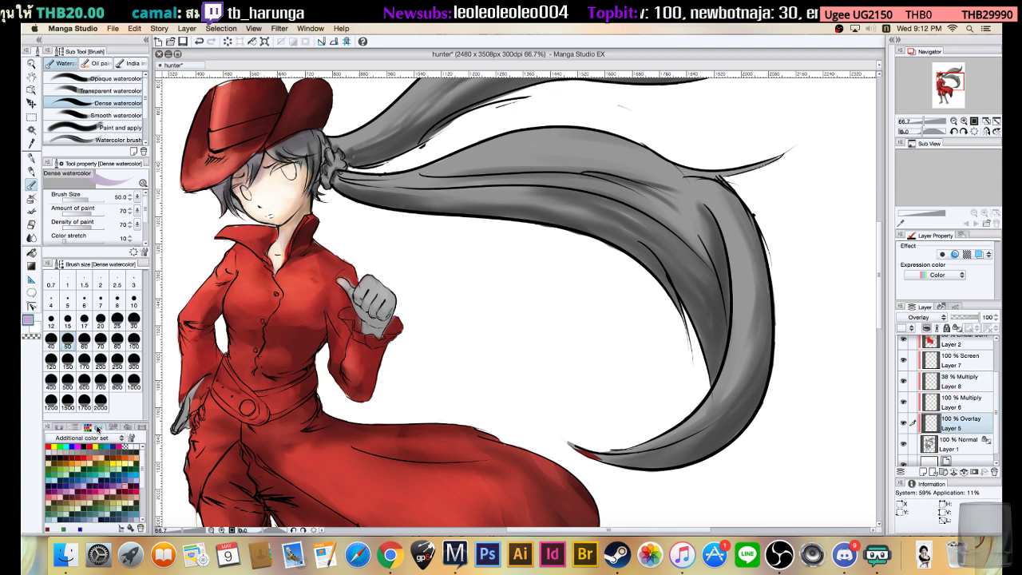
pyautogui.click(102, 456)
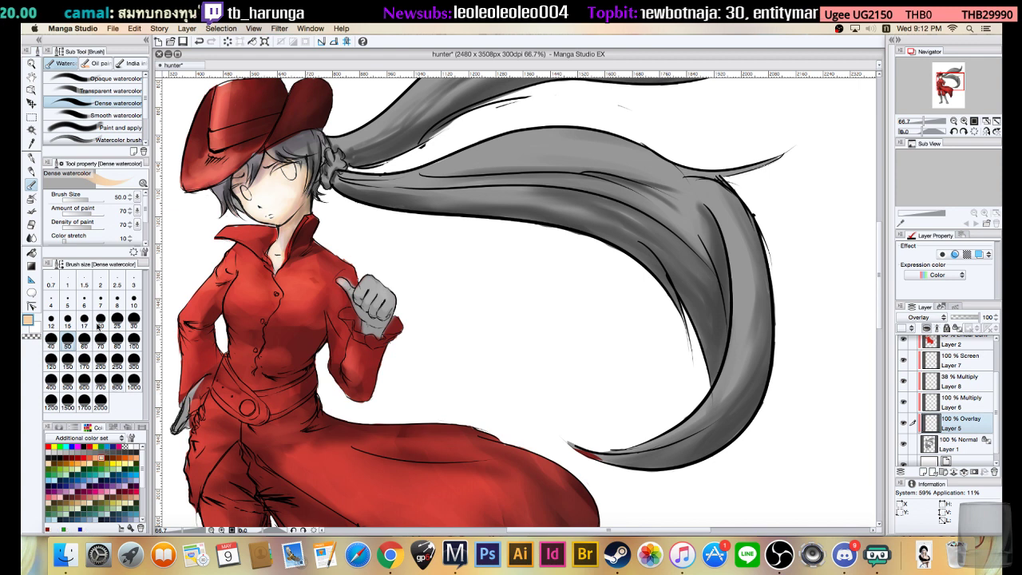
pyautogui.moveTo(376, 299)
pyautogui.mouseDown()
pyautogui.moveTo(380, 307)
pyautogui.moveTo(366, 308)
pyautogui.moveTo(382, 320)
pyautogui.moveTo(386, 303)
pyautogui.moveTo(376, 323)
pyautogui.moveTo(367, 313)
pyautogui.moveTo(382, 335)
pyautogui.moveTo(388, 308)
pyautogui.mouseUp()
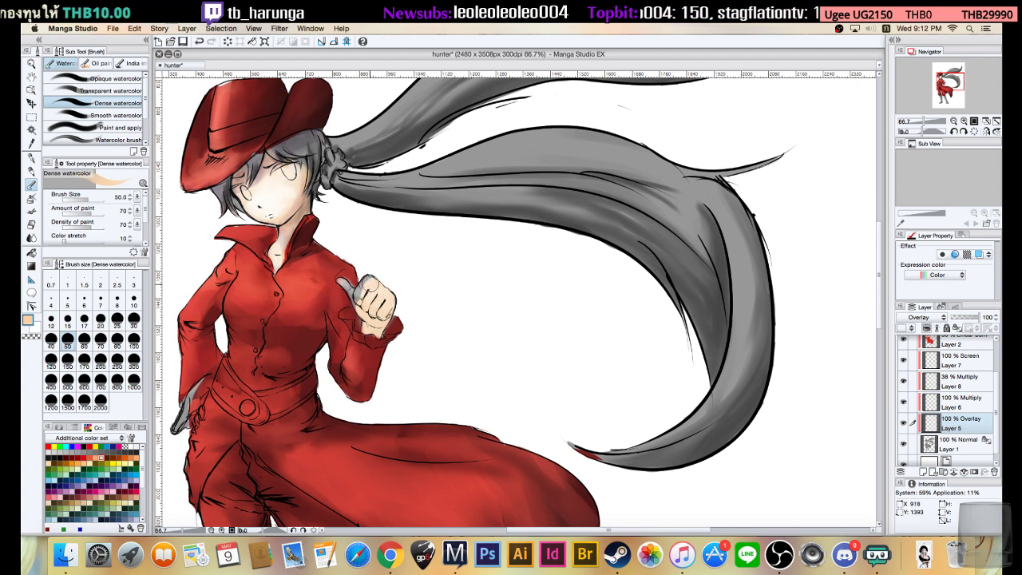
pyautogui.moveTo(354, 290); pyautogui.dragTo(353, 306)
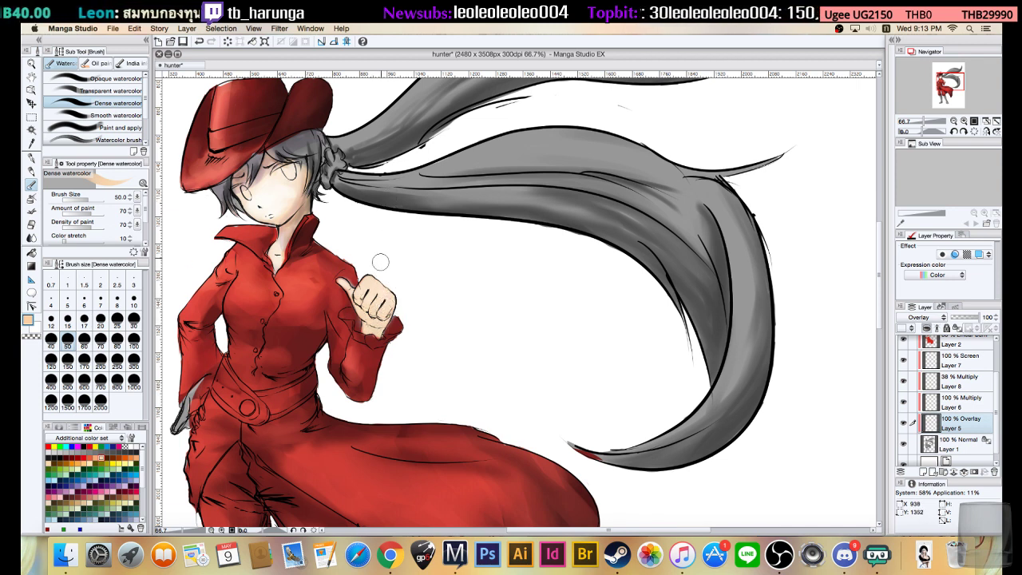
# - Choose a greyish lavender (hue 295, saturation 11, value 78) from the color wheel for the skin shadows
pyautogui.click(60, 427)
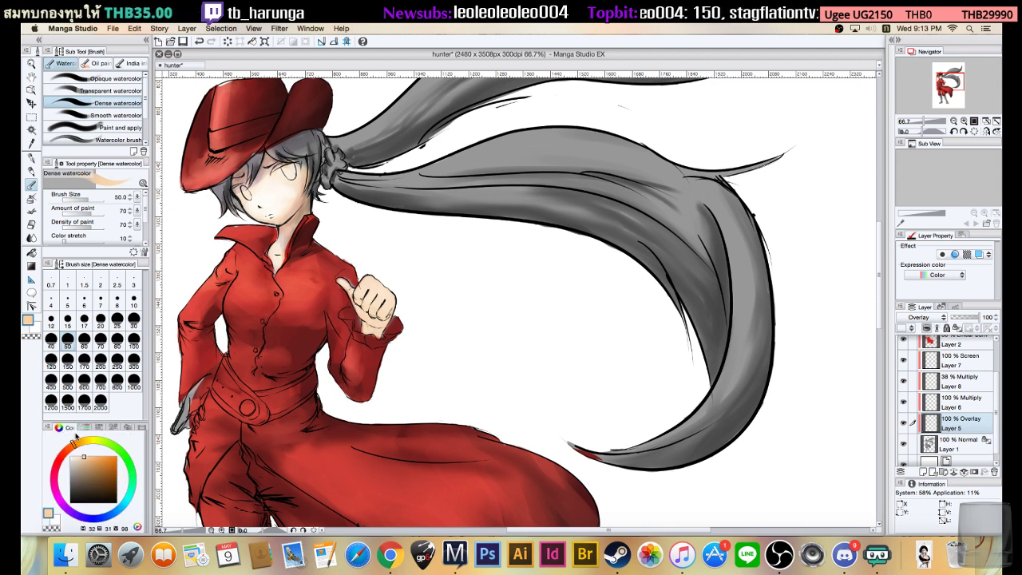
pyautogui.click(64, 502)
pyautogui.moveTo(86, 461); pyautogui.dragTo(74, 468)
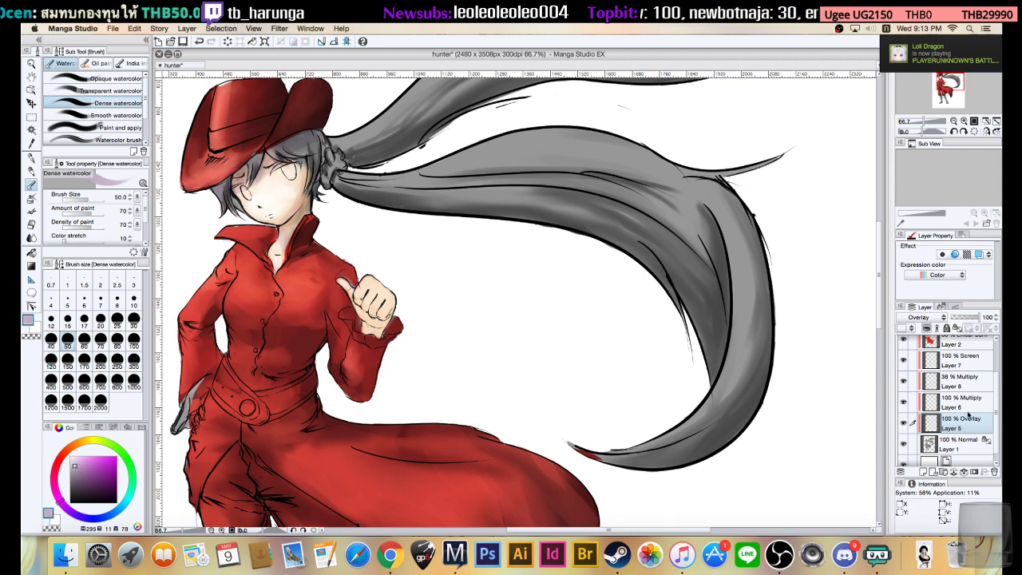
# - Shade the raised hand and the side of the face on Multiply Layer 6 with the Dense watercolor brush at size 20
pyautogui.click(964, 402)
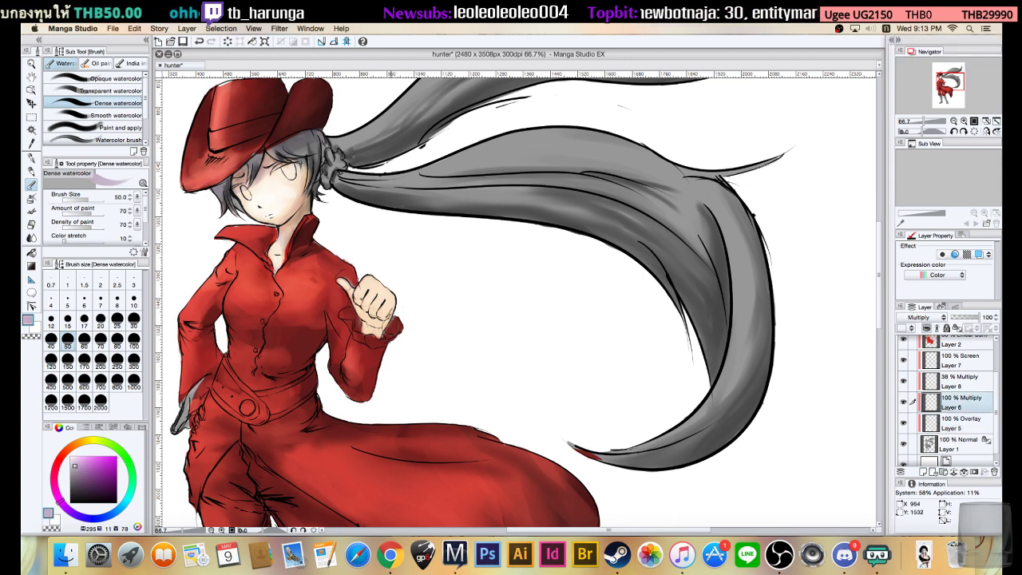
pyautogui.press('[')
pyautogui.press('[')
pyautogui.press('[')
pyautogui.press('[')
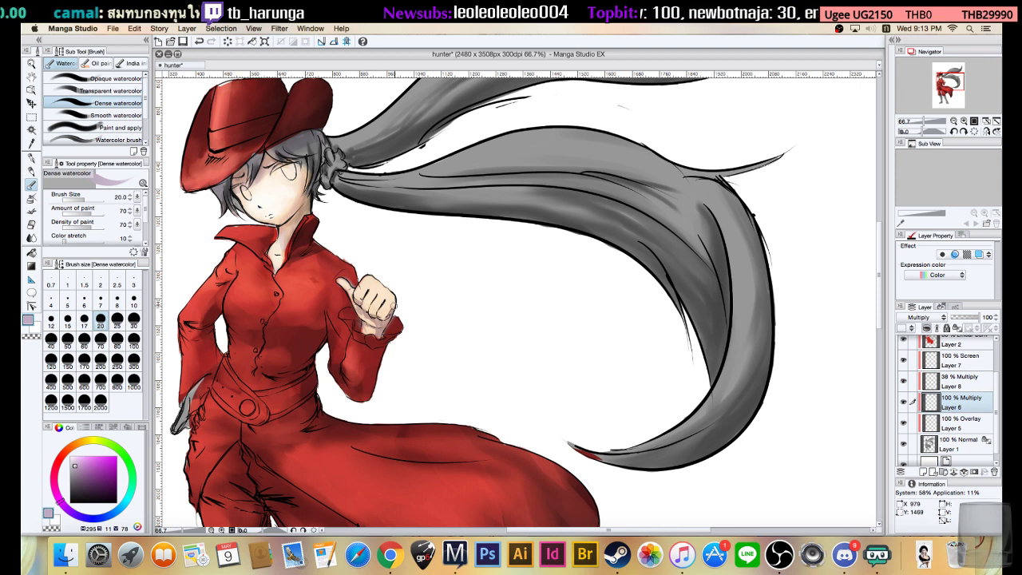
pyautogui.moveTo(393, 305); pyautogui.dragTo(388, 319)
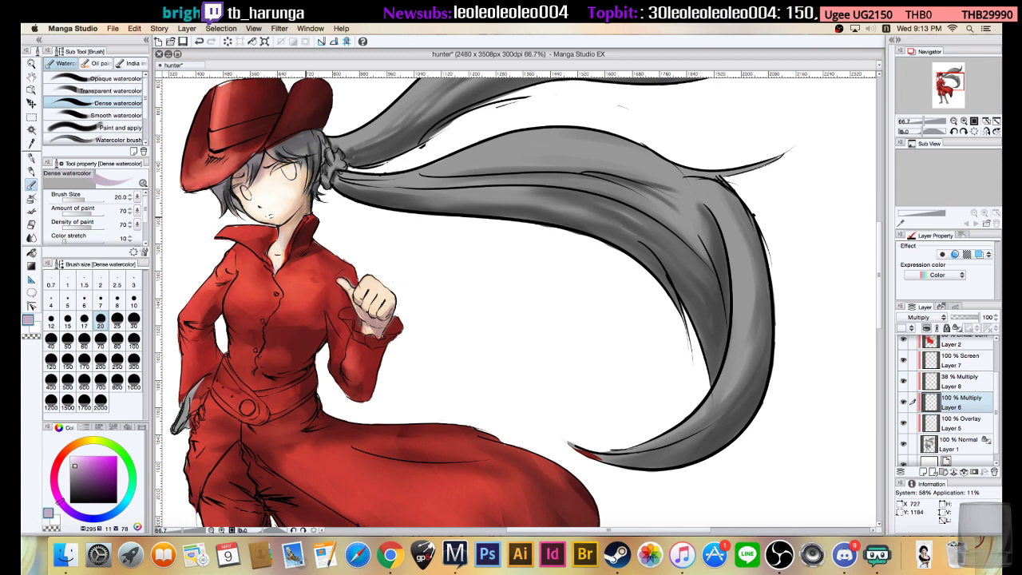
pyautogui.moveTo(312, 187); pyautogui.dragTo(278, 219)
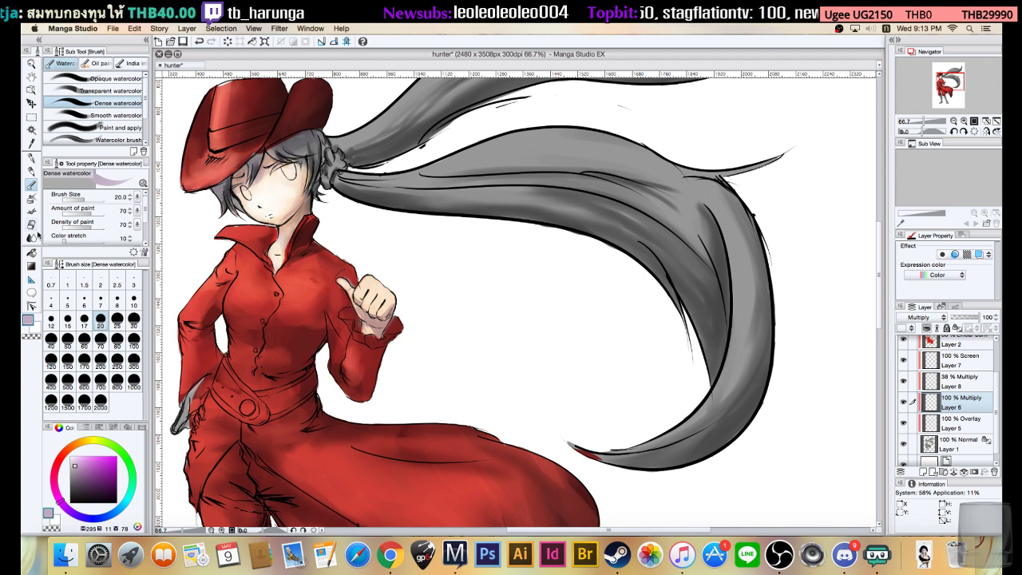
# - Switch to the Transparent watercolor brush and reduce its size to 30 for softer shading on Layer 6
pyautogui.click(31, 226)
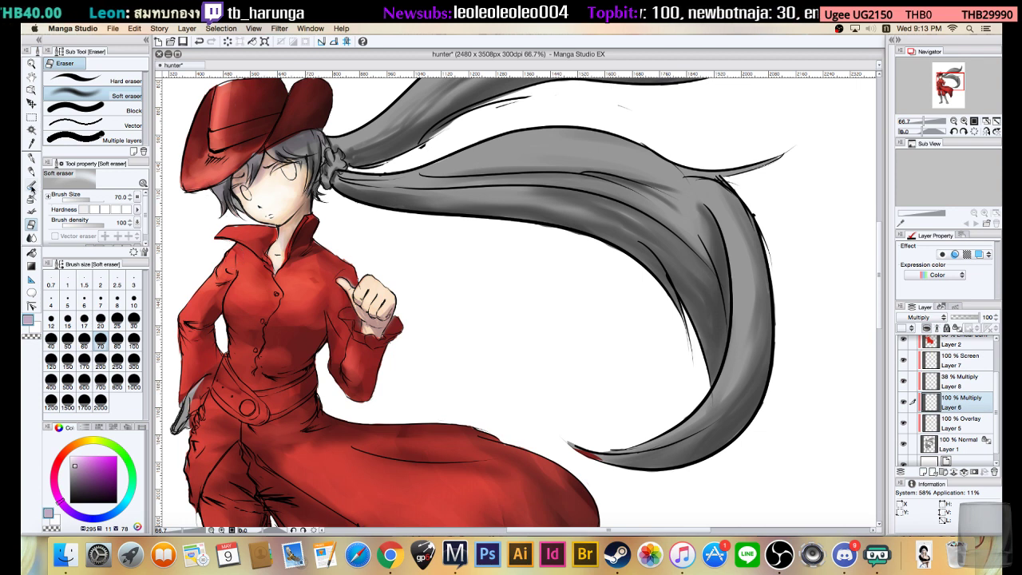
pyautogui.click(31, 186)
pyautogui.click(96, 92)
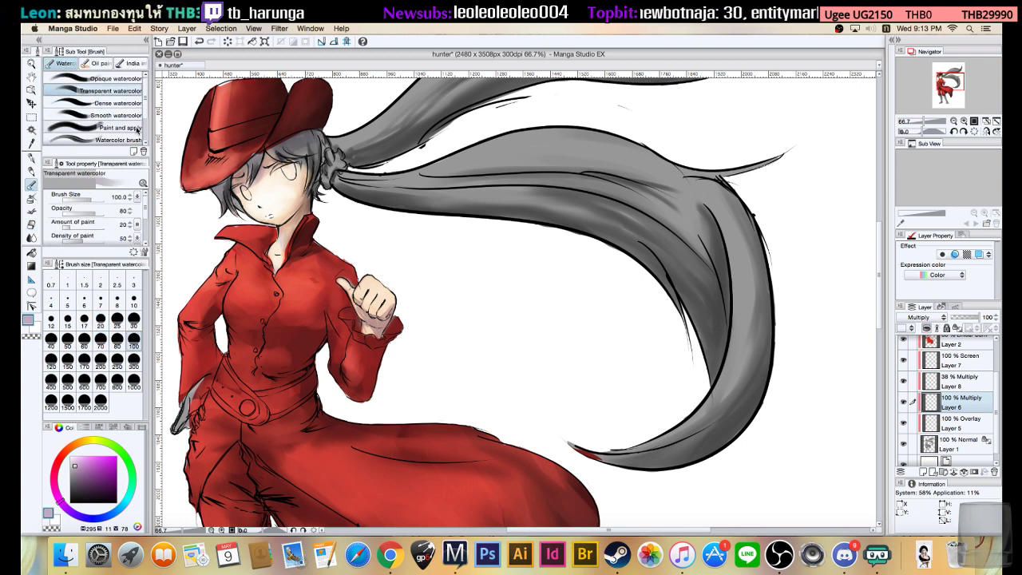
pyautogui.press('[')
pyautogui.press('[')
pyautogui.press('[')
pyautogui.press('[')
pyautogui.press('[')
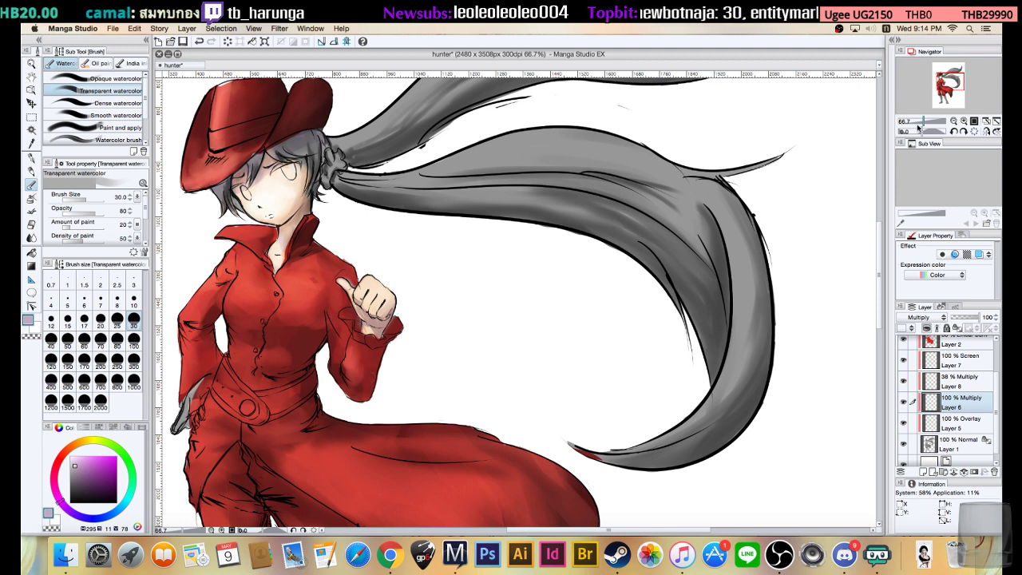
# - Try the BrightTone color set as a palette for the hair, and switch to the Default color set
pyautogui.click(952, 120)
pyautogui.click(953, 120)
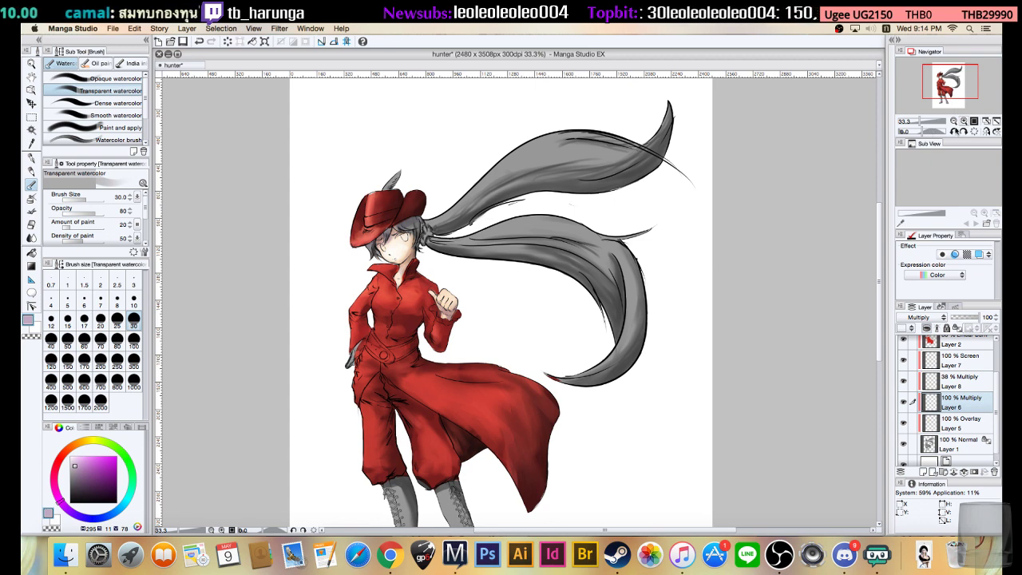
pyautogui.click(964, 121)
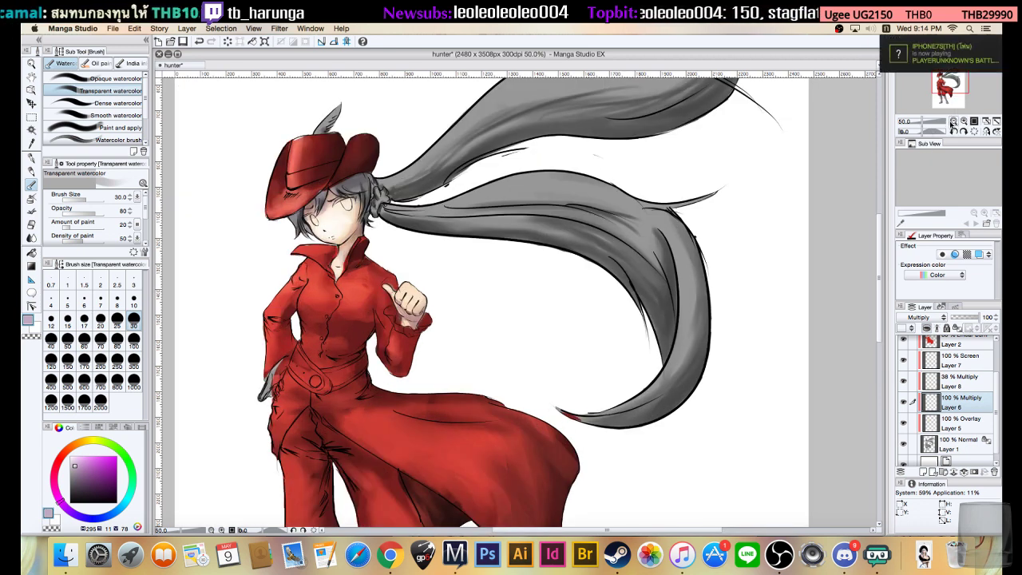
pyautogui.moveTo(777, 192); pyautogui.dragTo(755, 230)
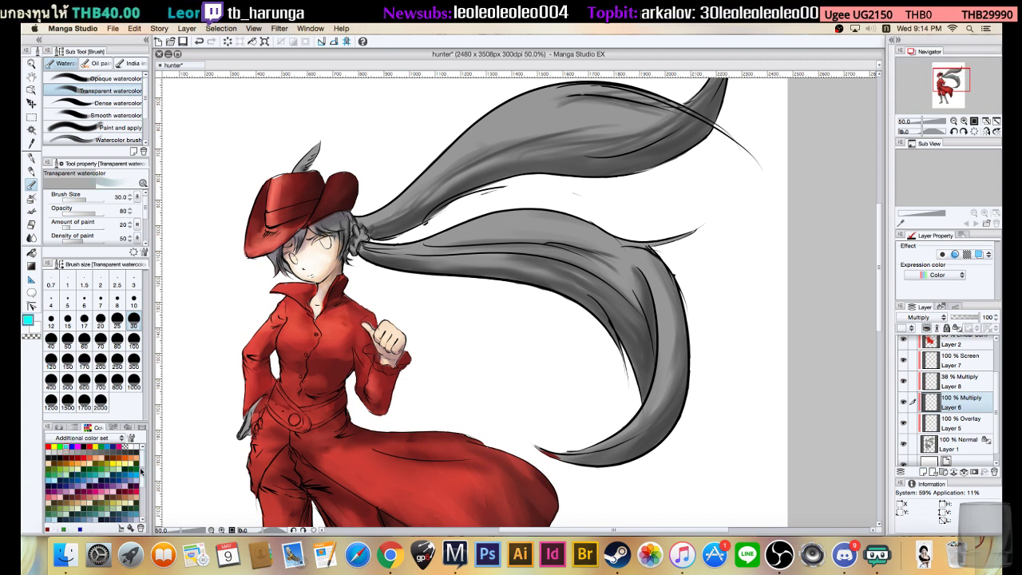
pyautogui.scroll(-2, 141, 477)
pyautogui.scroll(3, 141, 476)
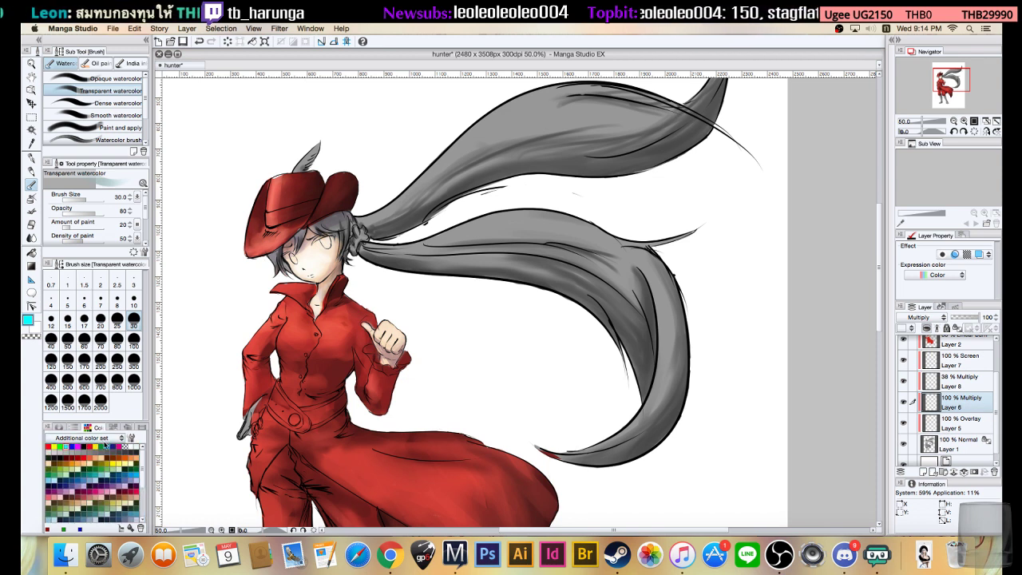
pyautogui.click(105, 439)
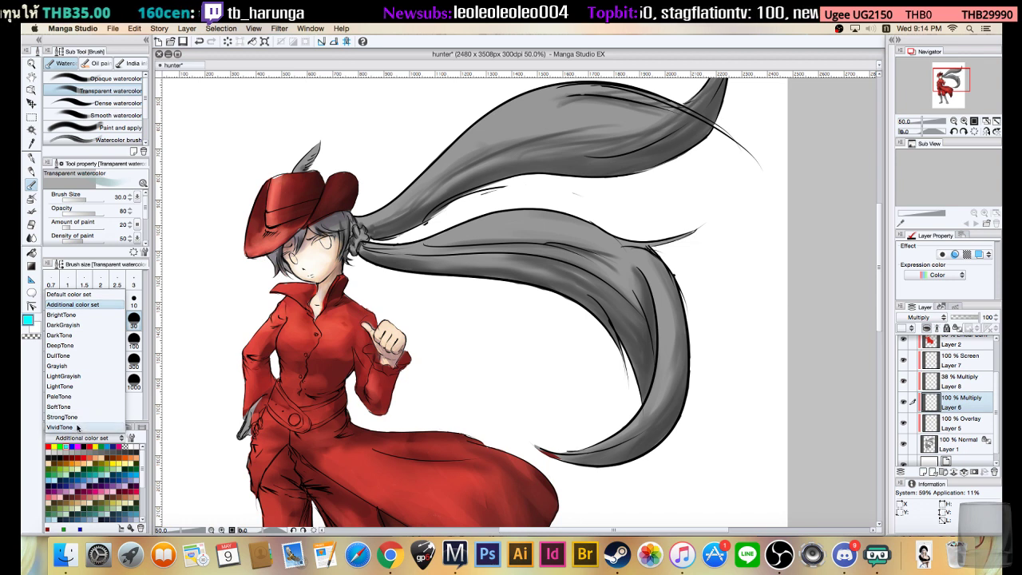
pyautogui.click(78, 315)
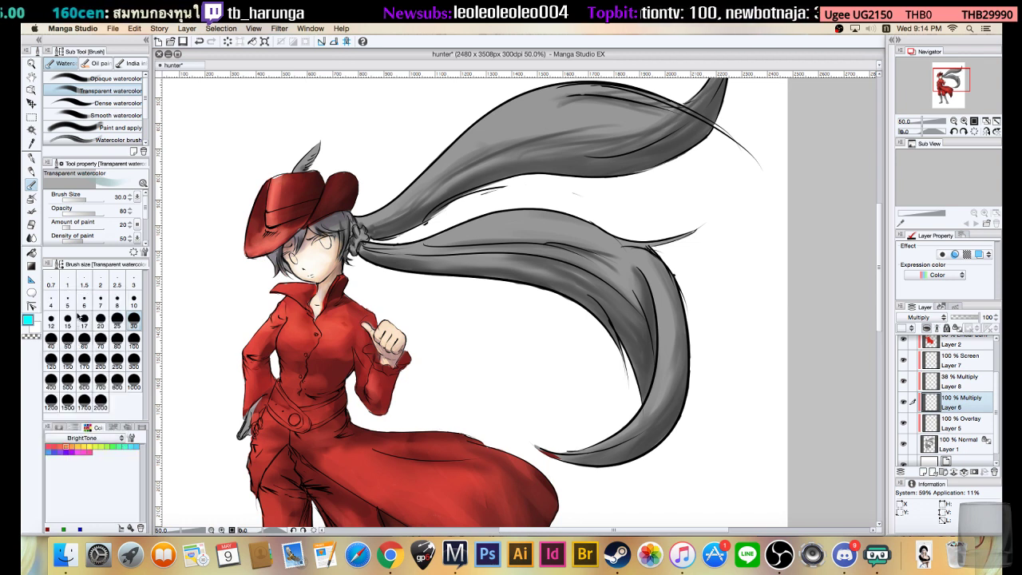
pyautogui.click(114, 440)
pyautogui.click(79, 299)
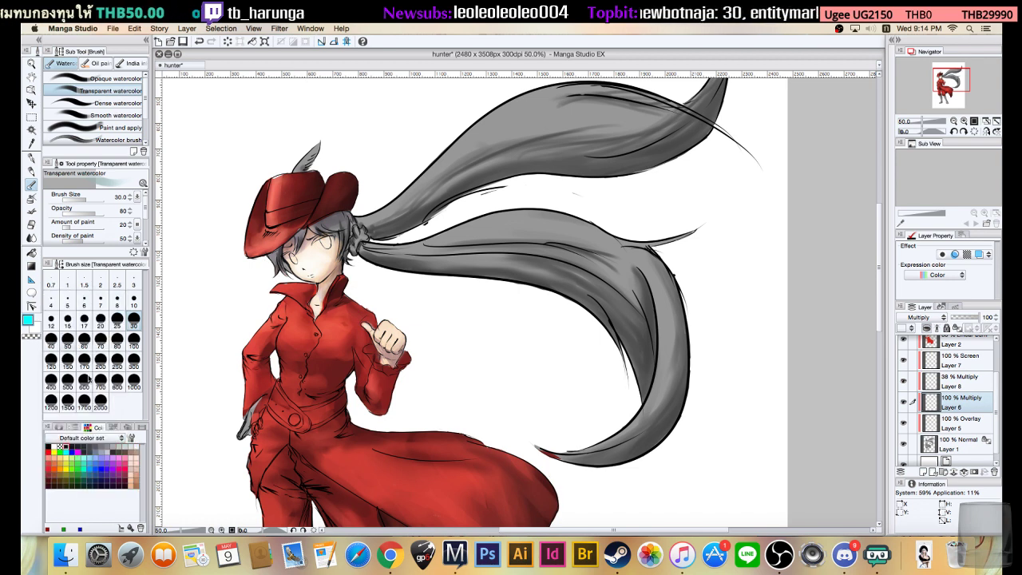
# - Try several turquoise and green swatches from the Default color set for the hair color
pyautogui.click(83, 458)
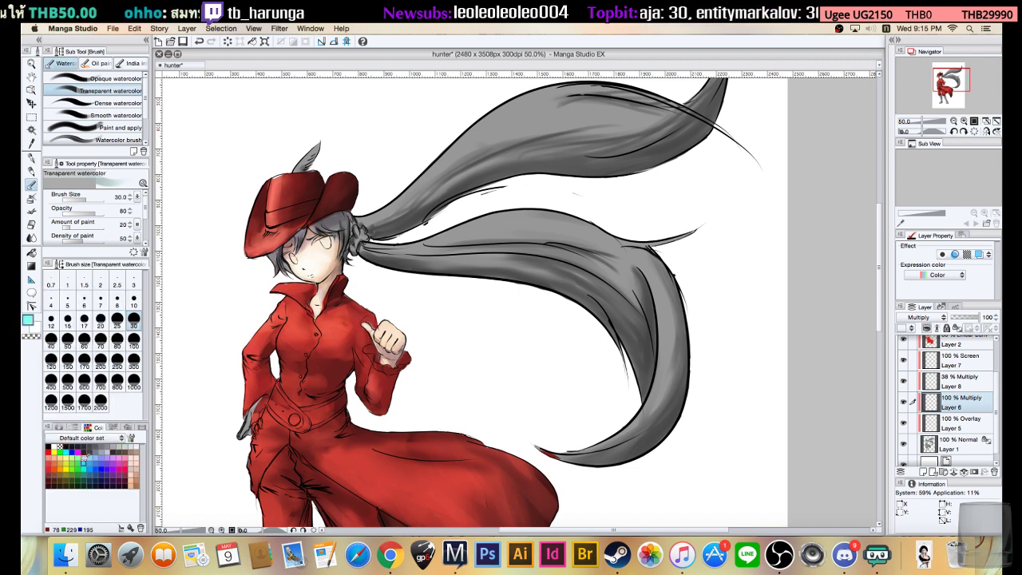
pyautogui.click(95, 452)
pyautogui.click(86, 460)
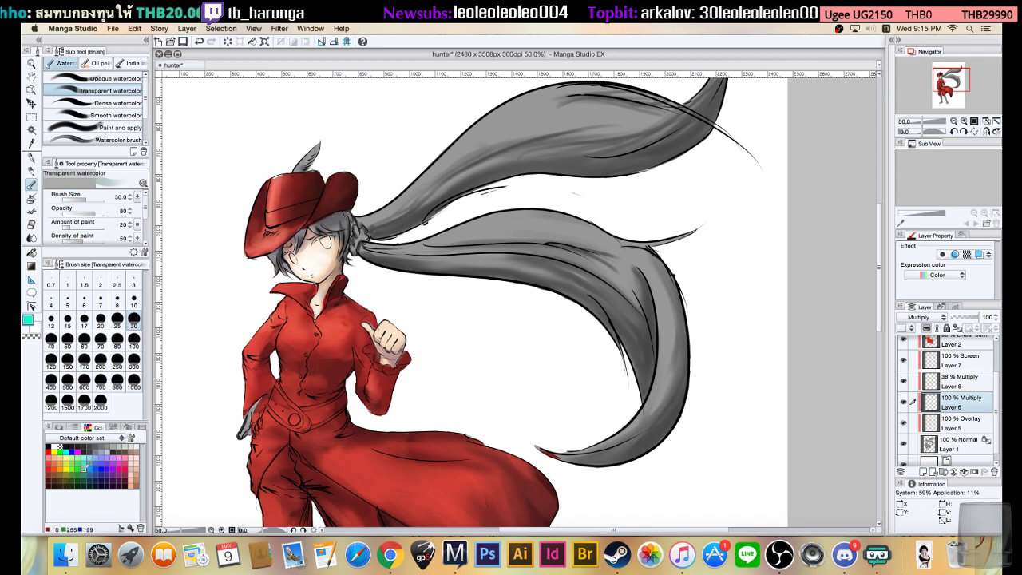
pyautogui.click(91, 469)
pyautogui.click(91, 459)
pyautogui.click(87, 455)
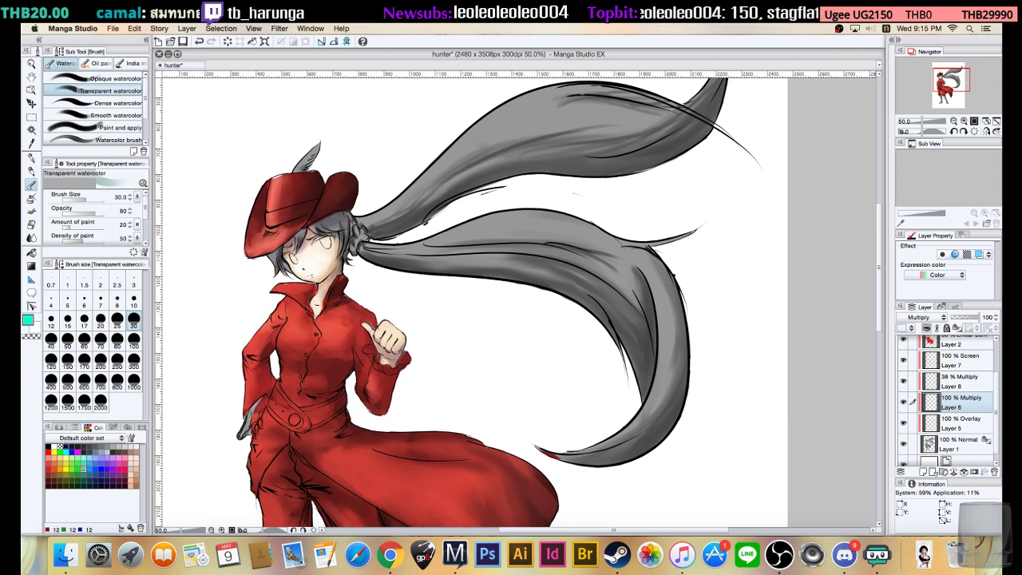
# - Choose a bright turquoise (hue 176, saturation 71, value 100) from the color wheel for the hair
pyautogui.click(59, 428)
pyautogui.moveTo(128, 487); pyautogui.dragTo(127, 496)
pyautogui.click(101, 457)
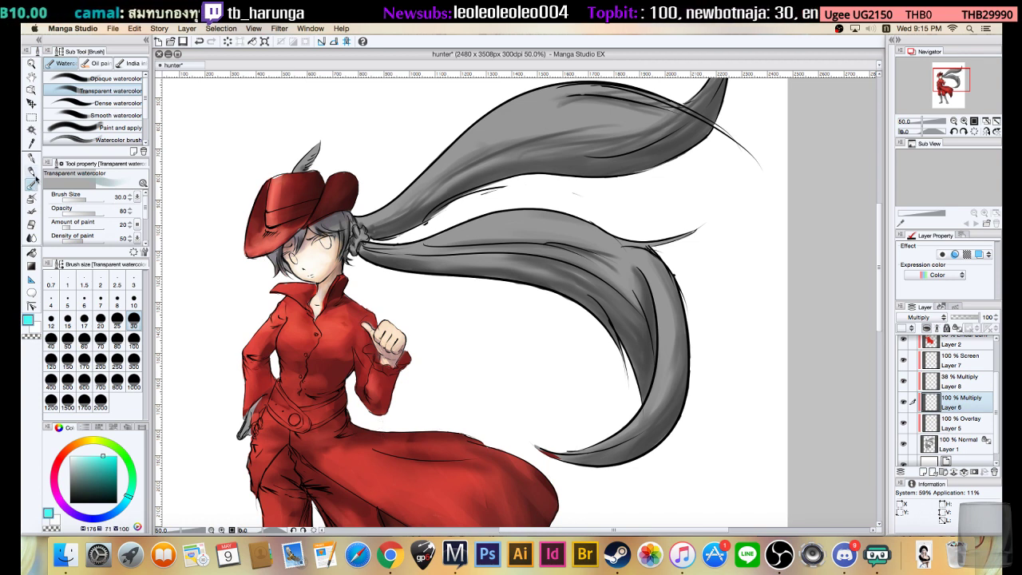
# - Switch to the Dense watercolor brush and add a new layer above Screen Layer 7
pyautogui.click(104, 103)
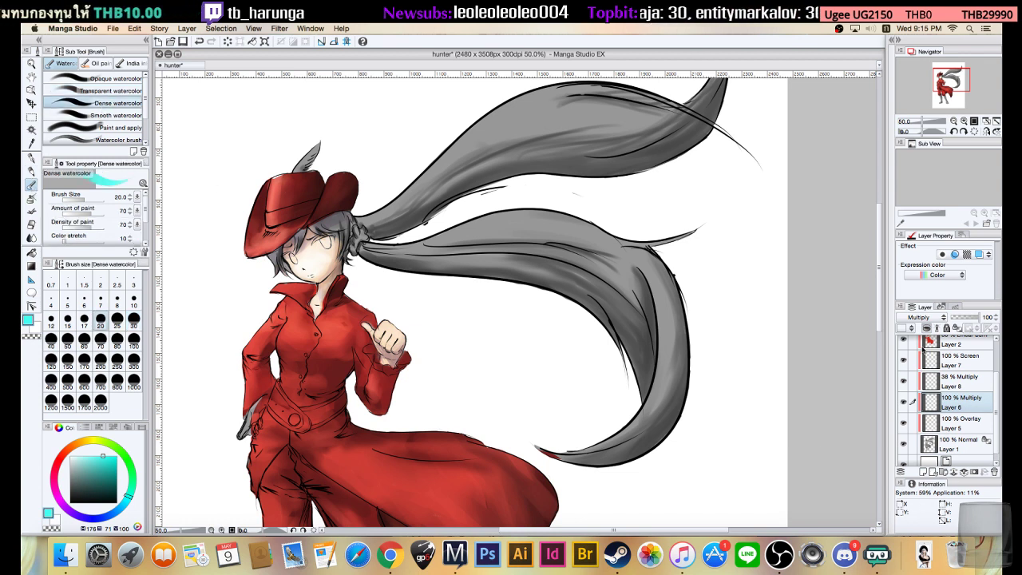
pyautogui.click(959, 361)
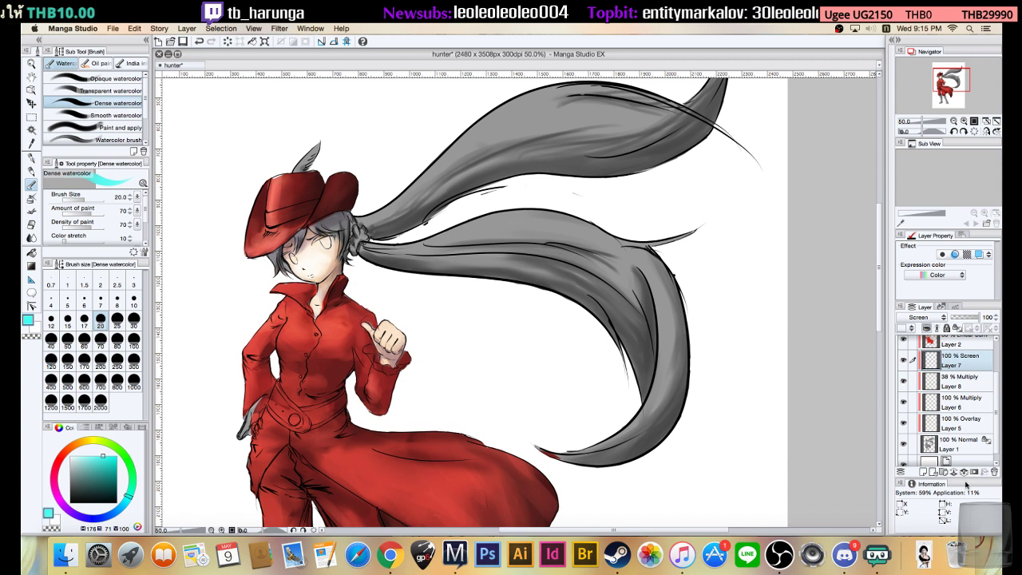
pyautogui.click(923, 472)
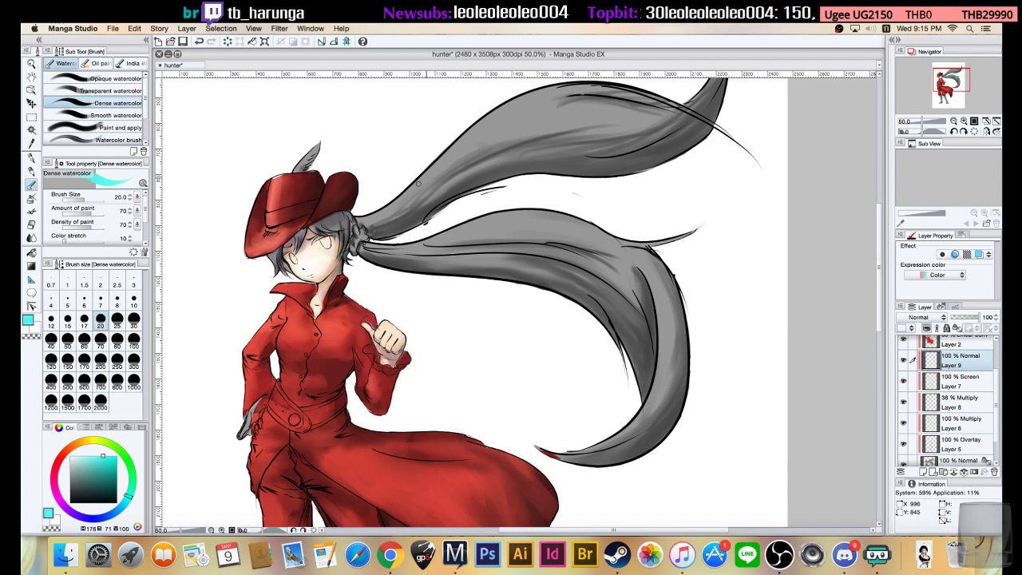
# - Enlarge the brush to 50 and paint turquoise along the base and upper edge of the upper ponytail
pyautogui.press(']')
pyautogui.press(']')
pyautogui.press(']')
pyautogui.press(']')
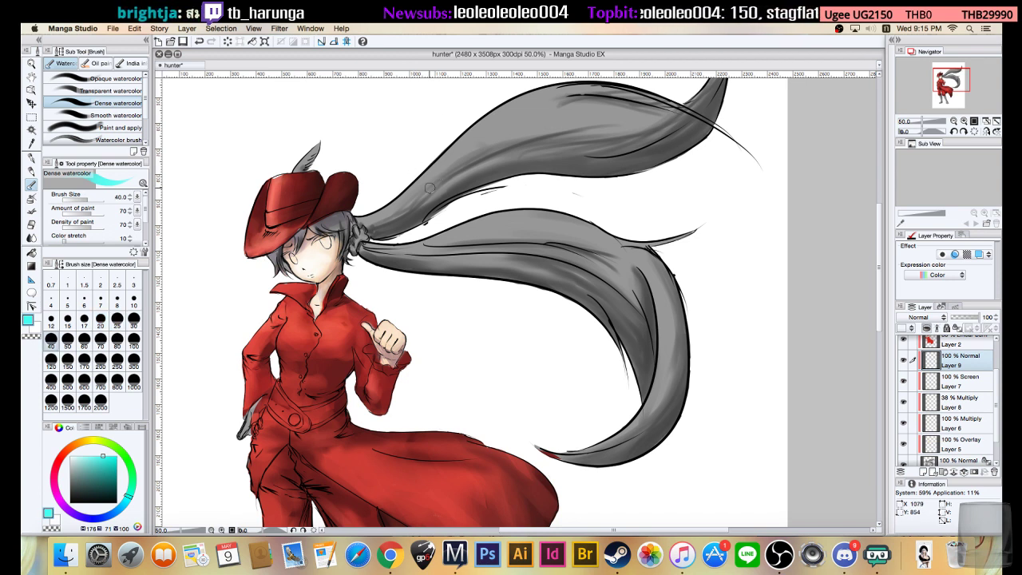
pyautogui.moveTo(356, 220); pyautogui.dragTo(494, 122)
pyautogui.moveTo(413, 194)
pyautogui.mouseDown()
pyautogui.moveTo(389, 224)
pyautogui.moveTo(372, 226)
pyautogui.mouseUp()
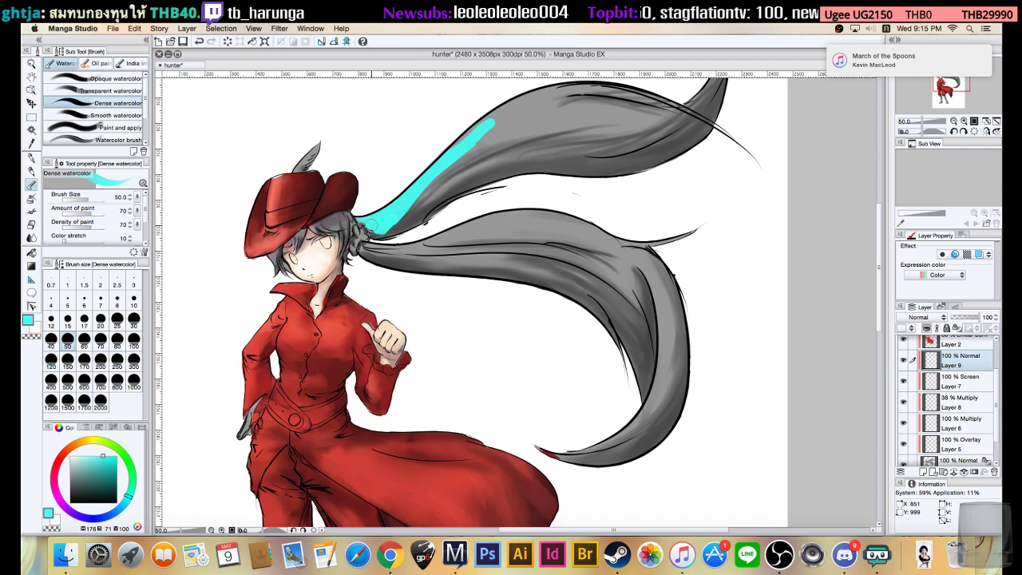
# - Try Multiply as Layer 9's blend mode, and settle on Overlay
pyautogui.click(910, 318)
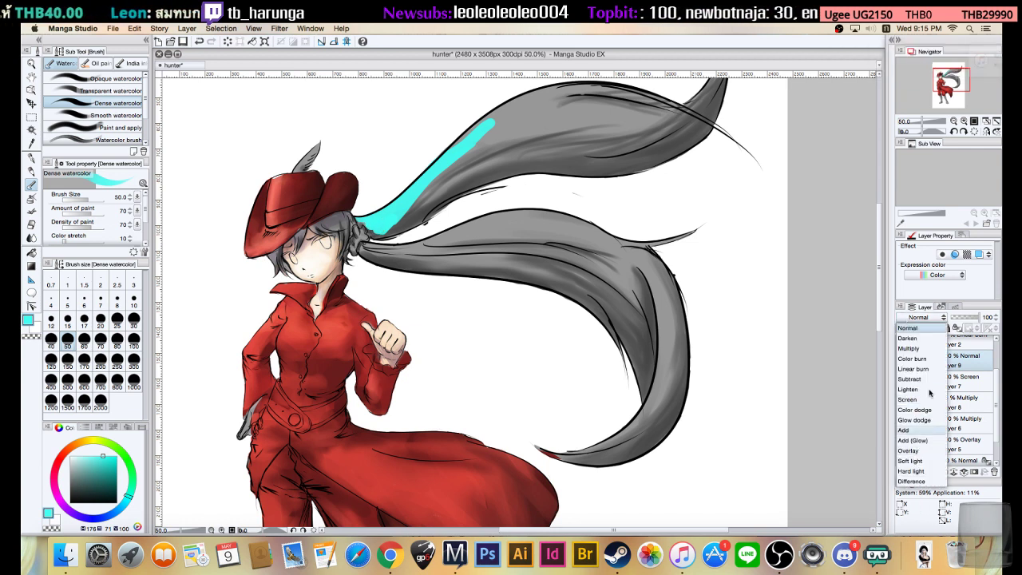
pyautogui.click(915, 348)
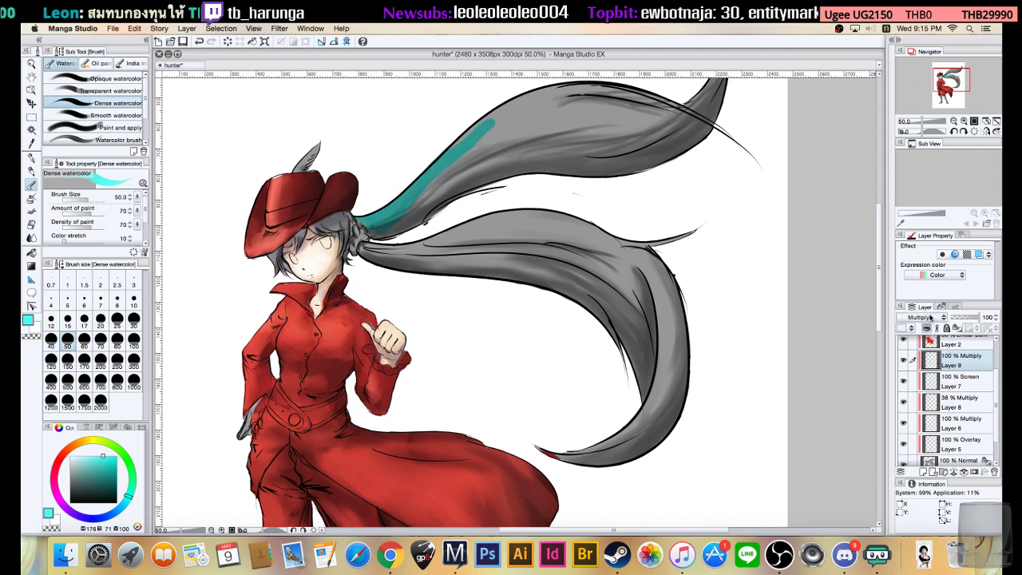
pyautogui.click(934, 319)
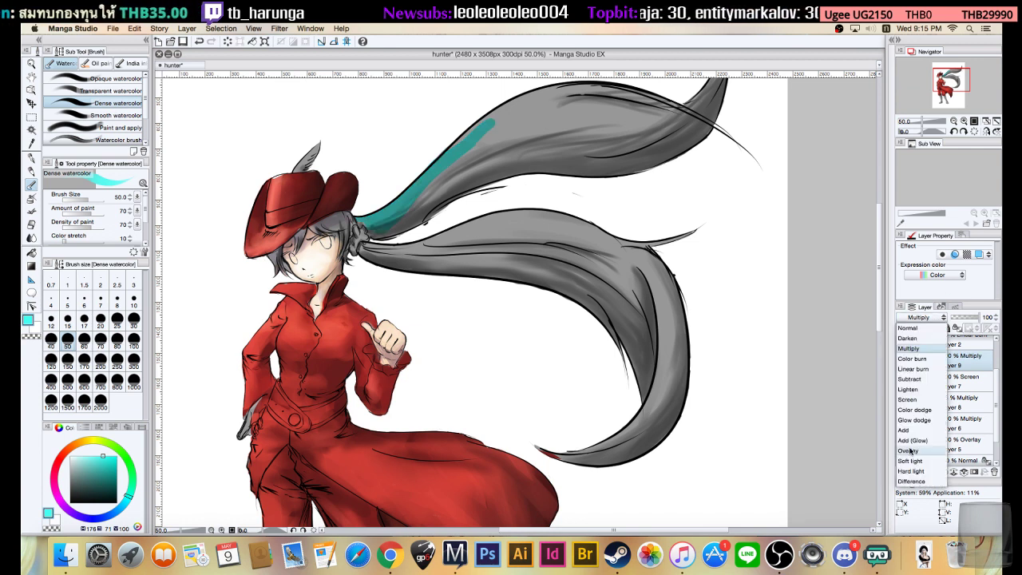
pyautogui.click(912, 450)
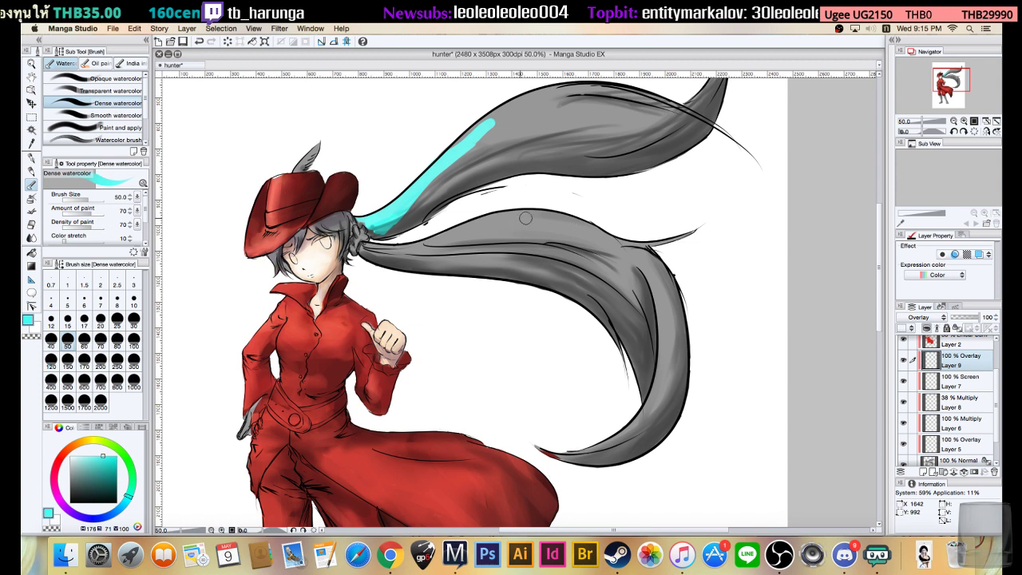
# - Cover the whole upper ponytail with turquoise on Overlay Layer 9, enlarging the brush to 100
pyautogui.moveTo(371, 227); pyautogui.dragTo(451, 183)
pyautogui.moveTo(406, 211)
pyautogui.mouseDown()
pyautogui.moveTo(447, 163)
pyautogui.moveTo(411, 220)
pyautogui.moveTo(464, 183)
pyautogui.moveTo(439, 194)
pyautogui.moveTo(479, 127)
pyautogui.moveTo(459, 152)
pyautogui.moveTo(497, 164)
pyautogui.moveTo(531, 103)
pyautogui.moveTo(517, 104)
pyautogui.moveTo(583, 104)
pyautogui.moveTo(511, 160)
pyautogui.moveTo(554, 150)
pyautogui.moveTo(573, 165)
pyautogui.moveTo(545, 158)
pyautogui.moveTo(661, 120)
pyautogui.moveTo(639, 156)
pyautogui.moveTo(696, 123)
pyautogui.moveTo(643, 163)
pyautogui.moveTo(714, 106)
pyautogui.moveTo(586, 228)
pyautogui.mouseUp()
pyautogui.press(']')
pyautogui.press(']')
pyautogui.press(']')
pyautogui.press(']')
pyautogui.moveTo(548, 141)
pyautogui.mouseDown()
pyautogui.moveTo(523, 166)
pyautogui.moveTo(588, 156)
pyautogui.moveTo(561, 186)
pyautogui.moveTo(597, 191)
pyautogui.moveTo(641, 158)
pyautogui.moveTo(647, 144)
pyautogui.moveTo(610, 166)
pyautogui.moveTo(676, 92)
pyautogui.moveTo(632, 132)
pyautogui.mouseUp()
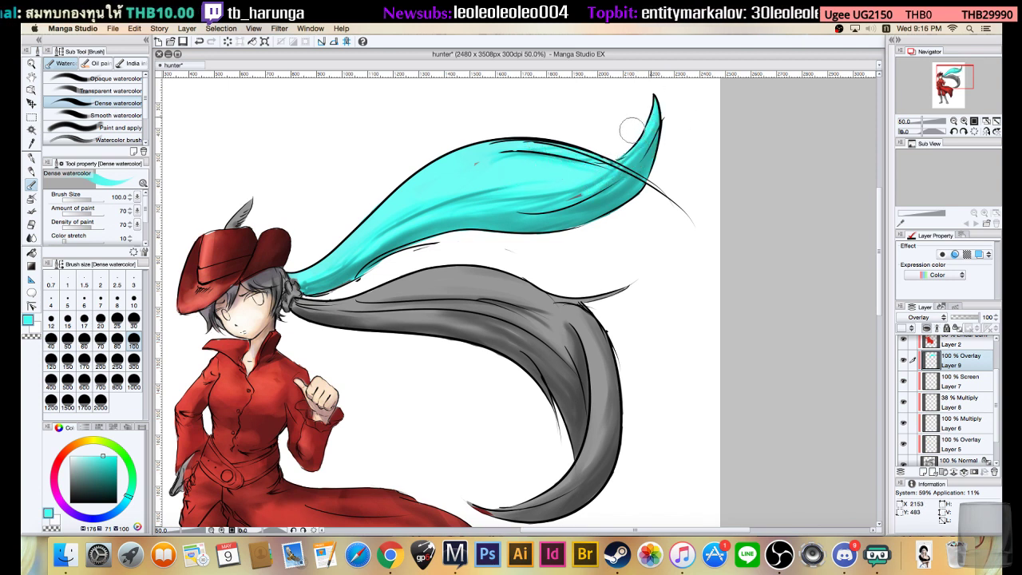
# - Paint the entire lower ponytail turquoise on Overlay Layer 9, from the hair tie to the curled tip
pyautogui.moveTo(589, 278); pyautogui.dragTo(581, 181)
pyautogui.moveTo(567, 218)
pyautogui.mouseDown()
pyautogui.moveTo(591, 333)
pyautogui.moveTo(529, 434)
pyautogui.mouseUp()
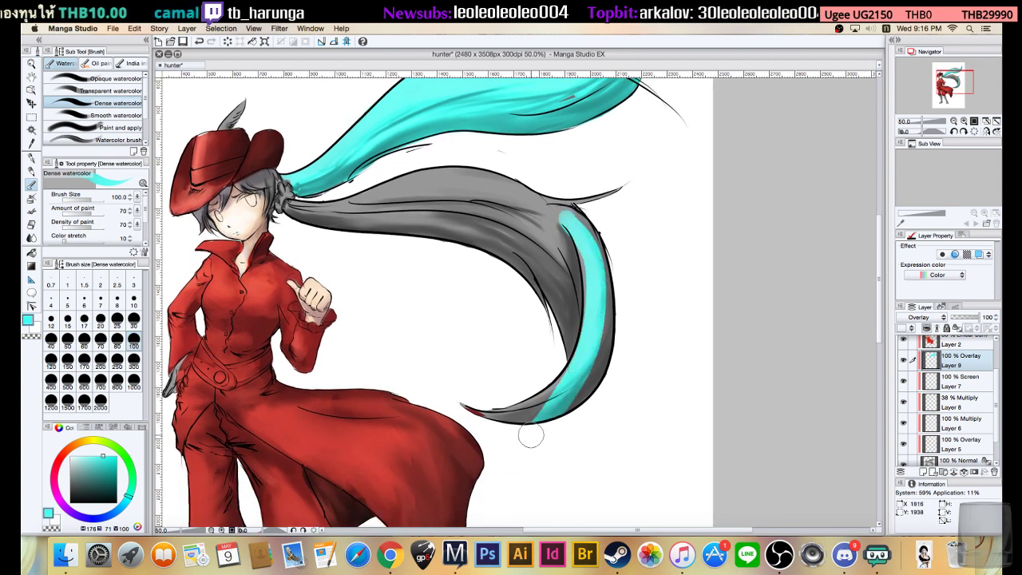
pyautogui.moveTo(600, 363); pyautogui.dragTo(608, 271)
pyautogui.moveTo(607, 221)
pyautogui.mouseDown()
pyautogui.moveTo(582, 370)
pyautogui.moveTo(522, 420)
pyautogui.mouseUp()
pyautogui.moveTo(522, 420)
pyautogui.mouseDown()
pyautogui.moveTo(605, 359)
pyautogui.moveTo(504, 397)
pyautogui.moveTo(467, 399)
pyautogui.moveTo(590, 325)
pyautogui.moveTo(572, 364)
pyautogui.moveTo(593, 275)
pyautogui.moveTo(583, 193)
pyautogui.moveTo(582, 304)
pyautogui.moveTo(580, 207)
pyautogui.moveTo(618, 198)
pyautogui.mouseUp()
pyautogui.moveTo(564, 305)
pyautogui.mouseDown()
pyautogui.moveTo(582, 254)
pyautogui.moveTo(557, 320)
pyautogui.moveTo(576, 379)
pyautogui.mouseUp()
pyautogui.moveTo(294, 206)
pyautogui.mouseDown()
pyautogui.moveTo(409, 214)
pyautogui.moveTo(510, 240)
pyautogui.moveTo(550, 275)
pyautogui.moveTo(397, 226)
pyautogui.moveTo(313, 230)
pyautogui.mouseUp()
pyautogui.moveTo(439, 240)
pyautogui.mouseDown()
pyautogui.moveTo(513, 270)
pyautogui.moveTo(540, 301)
pyautogui.moveTo(566, 213)
pyautogui.moveTo(562, 264)
pyautogui.moveTo(516, 196)
pyautogui.mouseUp()
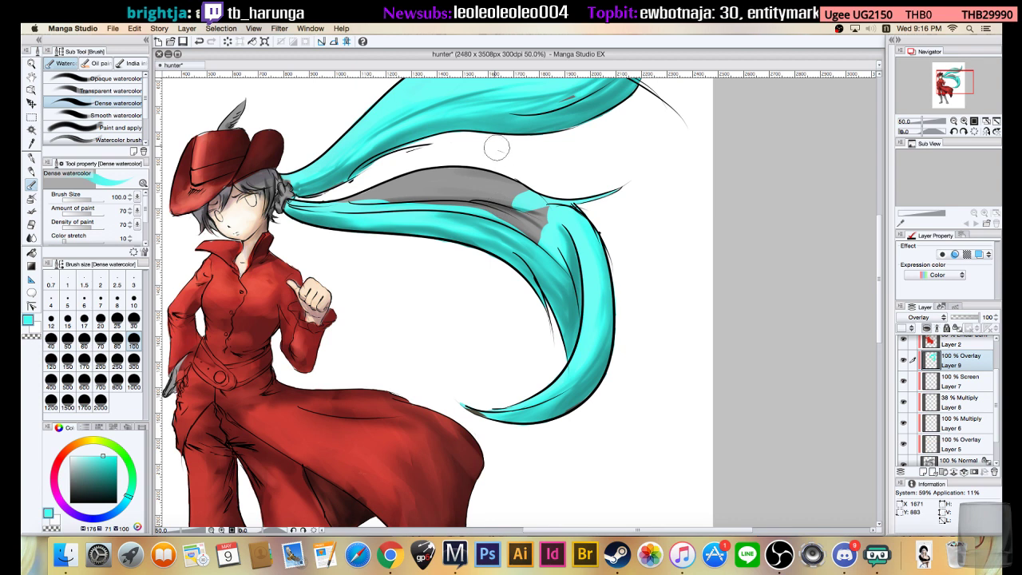
pyautogui.moveTo(357, 203)
pyautogui.mouseDown()
pyautogui.moveTo(443, 171)
pyautogui.moveTo(344, 196)
pyautogui.moveTo(481, 168)
pyautogui.moveTo(363, 194)
pyautogui.moveTo(427, 190)
pyautogui.moveTo(337, 213)
pyautogui.moveTo(482, 181)
pyautogui.moveTo(473, 192)
pyautogui.moveTo(434, 193)
pyautogui.moveTo(526, 185)
pyautogui.moveTo(388, 216)
pyautogui.moveTo(542, 191)
pyautogui.moveTo(407, 227)
pyautogui.moveTo(539, 192)
pyautogui.moveTo(430, 228)
pyautogui.moveTo(524, 212)
pyautogui.moveTo(500, 228)
pyautogui.moveTo(585, 217)
pyautogui.moveTo(540, 249)
pyautogui.mouseUp()
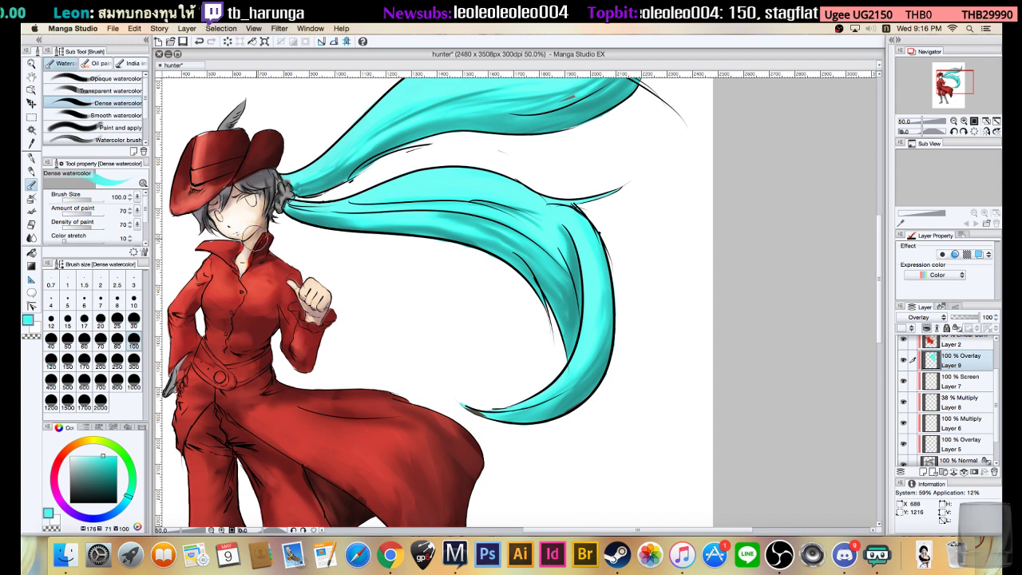
# - Reduce the brush to size 25 and paint the bangs and short hair around the face turquoise
pyautogui.press('[')
pyautogui.press('[')
pyautogui.press('[')
pyautogui.press('[')
pyautogui.press('[')
pyautogui.press('[')
pyautogui.press('[')
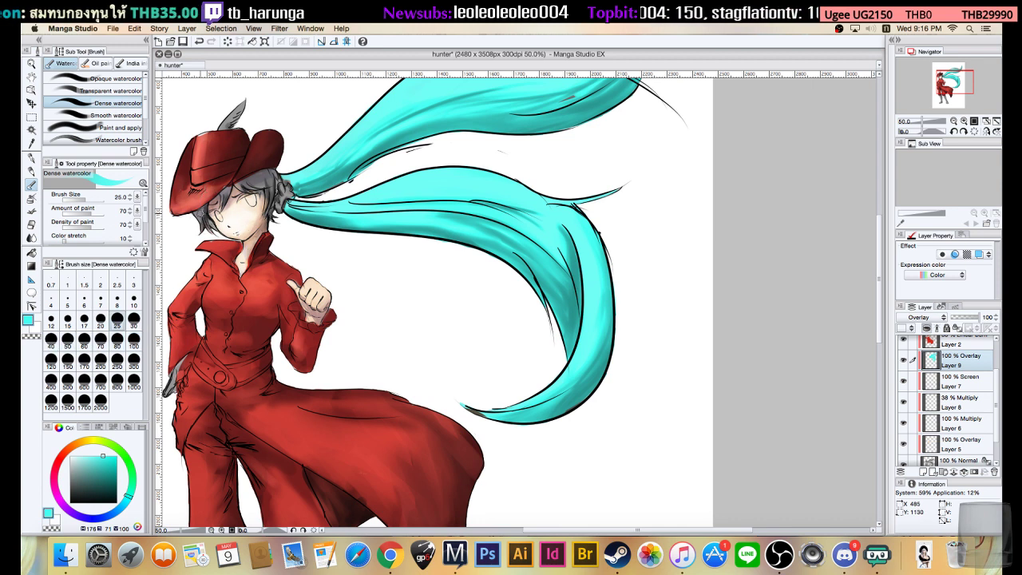
pyautogui.moveTo(200, 215); pyautogui.dragTo(200, 232)
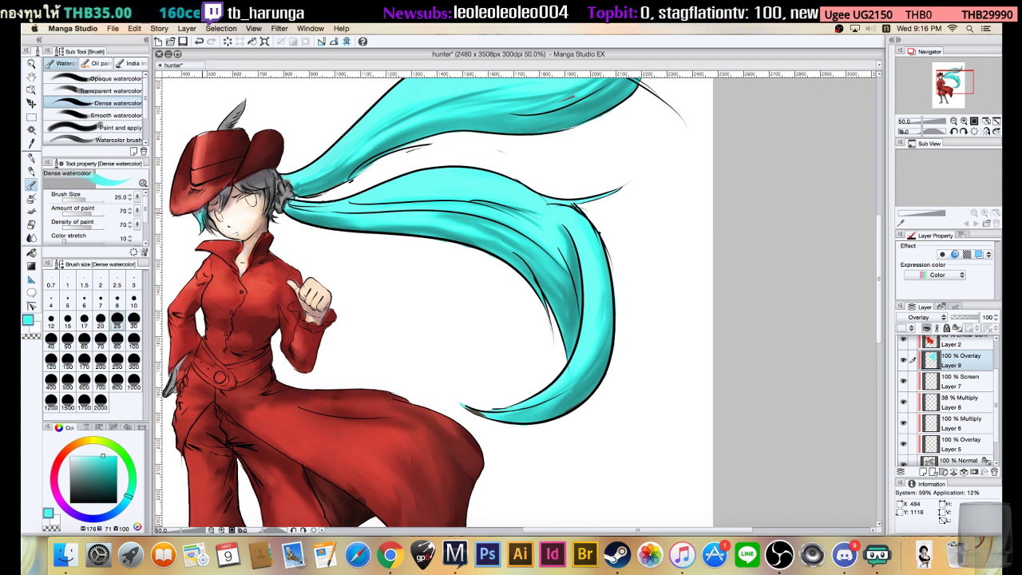
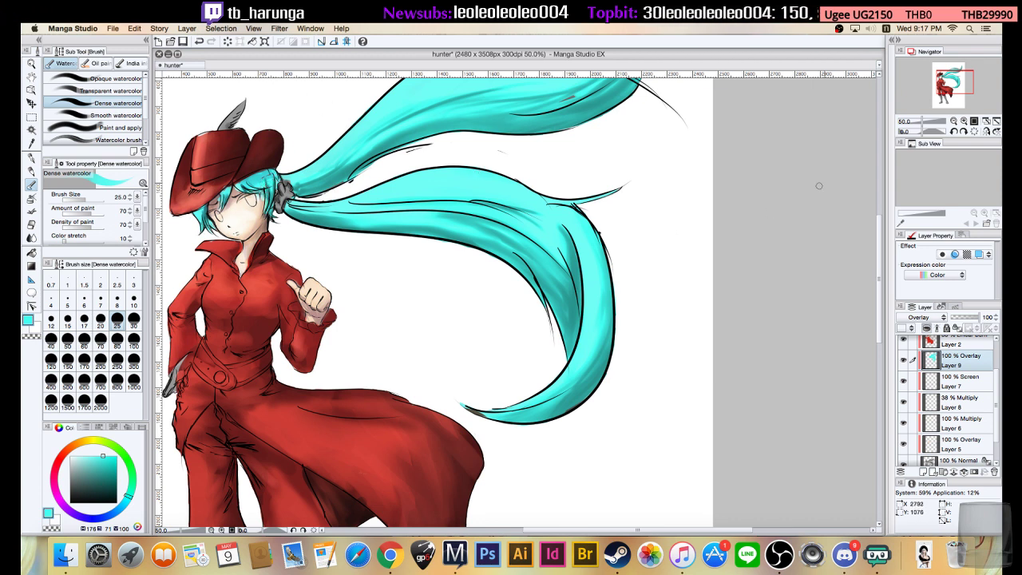
# - Lower the opacity of Overlay Layer 9 to 73% to soften the turquoise hair color
pyautogui.moveTo(615, 150); pyautogui.dragTo(570, 219)
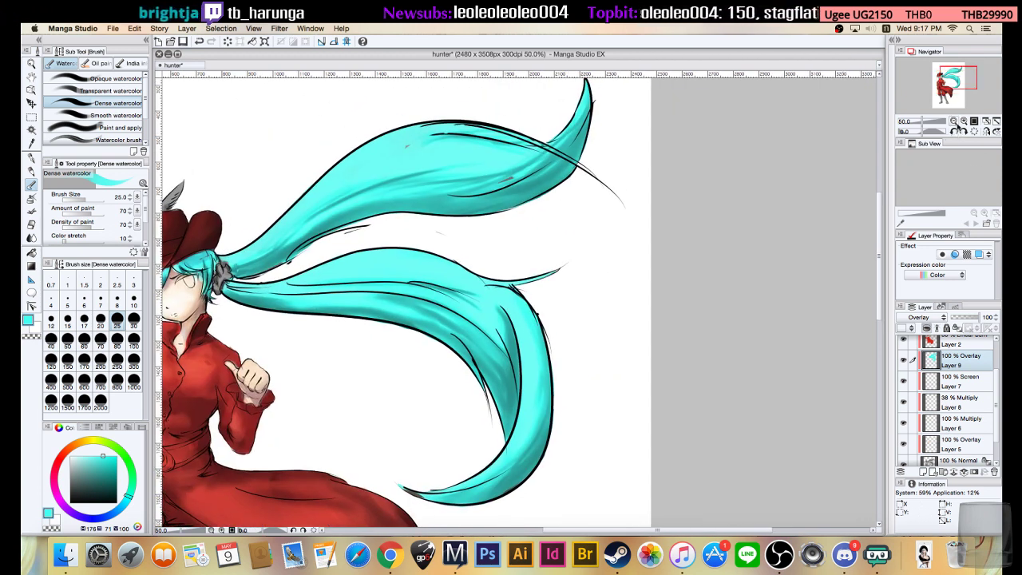
pyautogui.click(954, 121)
pyautogui.click(954, 120)
pyautogui.scroll(-3, 684, 292)
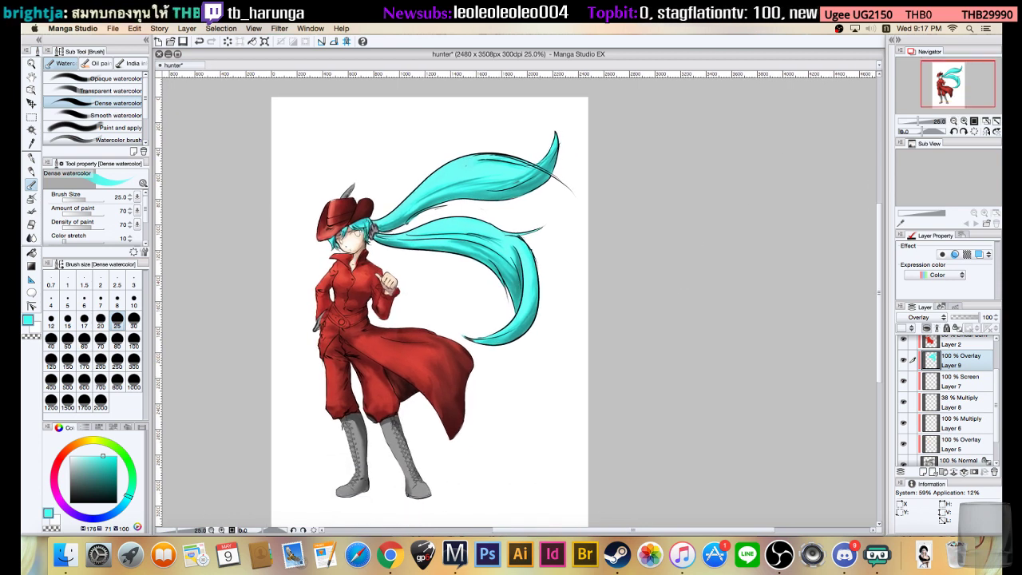
pyautogui.click(974, 317)
pyautogui.moveTo(974, 317); pyautogui.dragTo(969, 317)
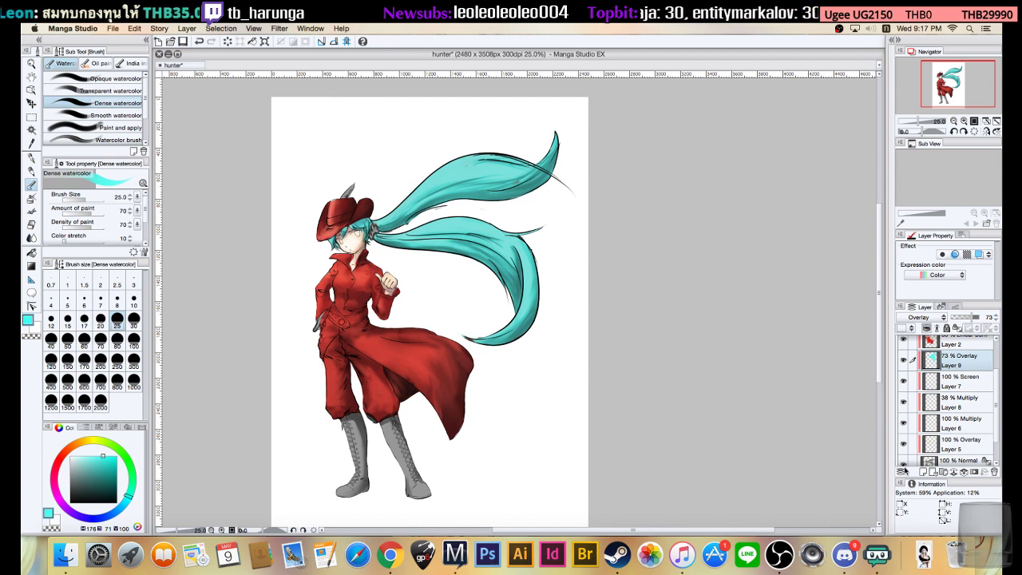
# - Add a new layer above Overlay Layer 9 and set its blend mode to Screen
pyautogui.click(924, 473)
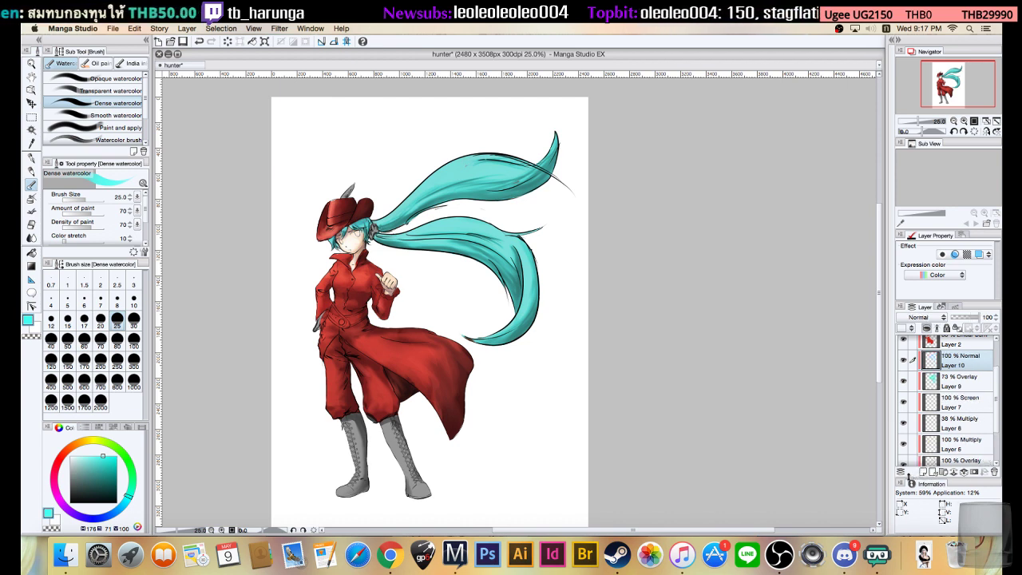
pyautogui.click(918, 317)
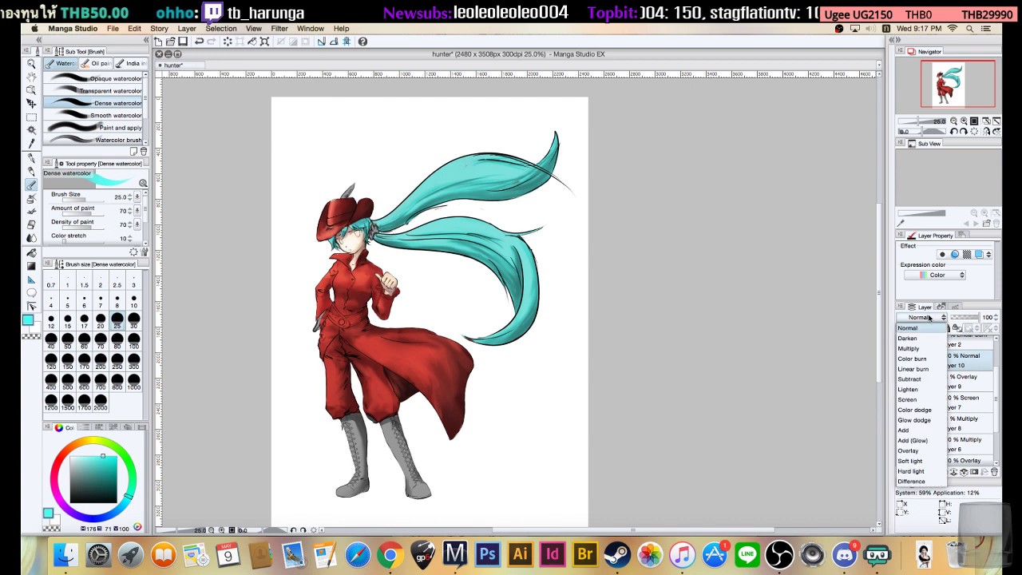
pyautogui.click(918, 400)
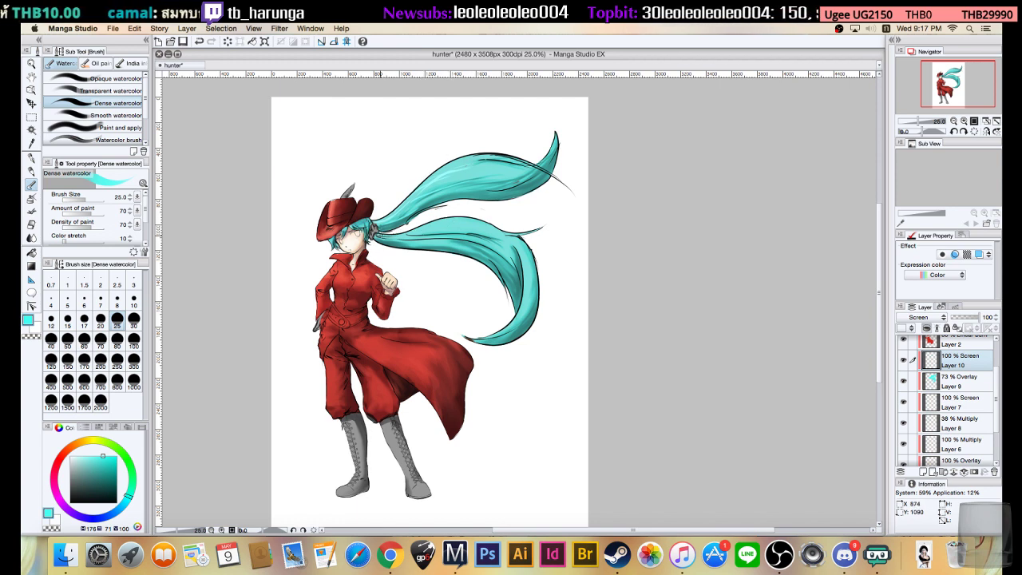
# - Paint light turquoise highlight strokes on Layer 10 along the upper ponytail, from the hair tie out to its widest part
pyautogui.moveTo(407, 234); pyautogui.dragTo(472, 229)
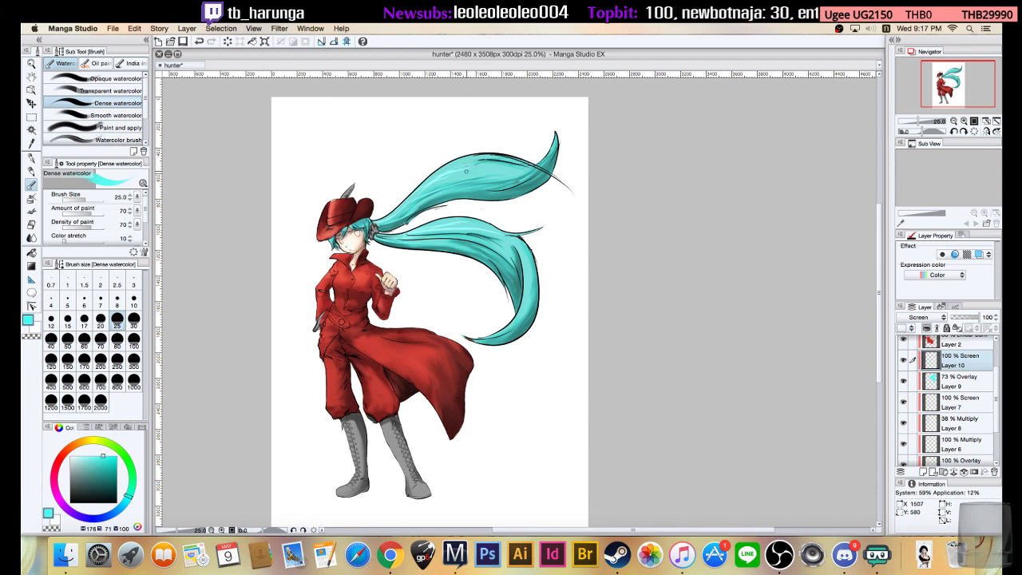
pyautogui.moveTo(449, 165); pyautogui.dragTo(406, 200)
pyautogui.moveTo(475, 162)
pyautogui.mouseDown()
pyautogui.moveTo(425, 185)
pyautogui.moveTo(482, 164)
pyautogui.mouseUp()
pyautogui.moveTo(409, 195); pyautogui.dragTo(481, 154)
pyautogui.moveTo(412, 211); pyautogui.dragTo(493, 190)
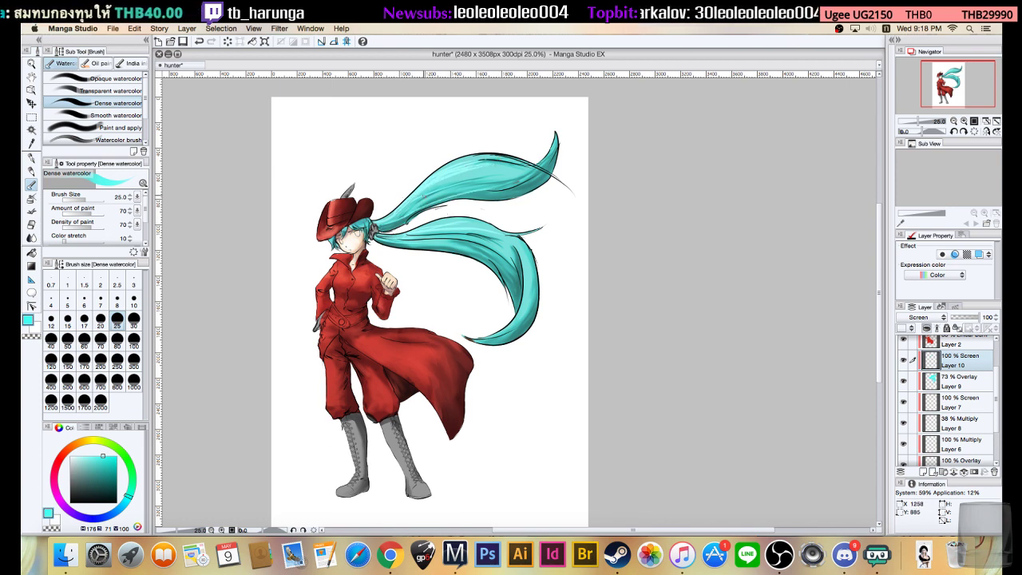
pyautogui.press('super+z')
pyautogui.moveTo(401, 213); pyautogui.dragTo(477, 178)
pyautogui.moveTo(407, 207)
pyautogui.mouseDown()
pyautogui.moveTo(476, 192)
pyautogui.moveTo(500, 162)
pyautogui.mouseUp()
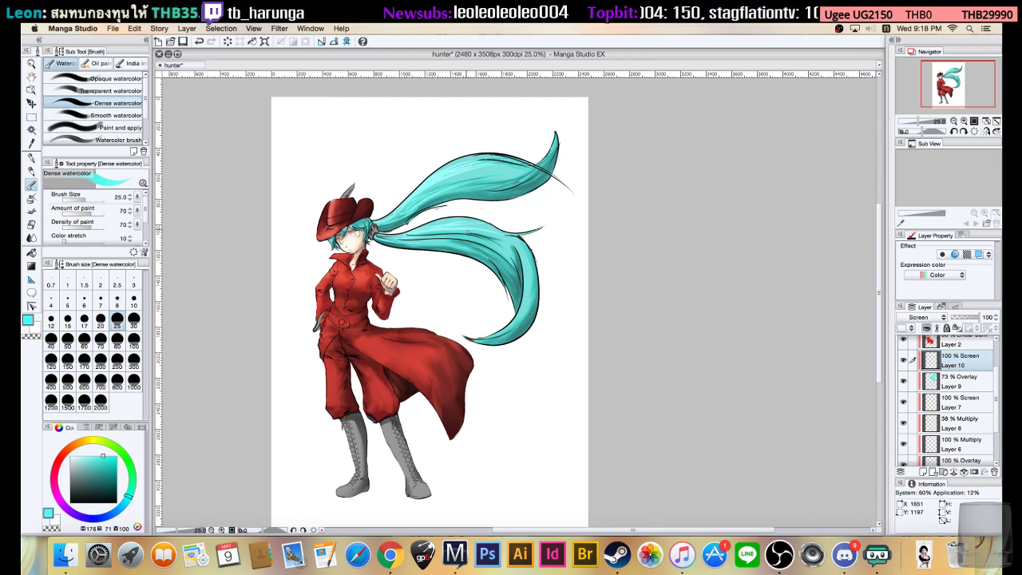
# - Paint turquoise highlight strokes down the outer curve of the lower ponytail toward its curled tip
pyautogui.moveTo(525, 277); pyautogui.dragTo(527, 297)
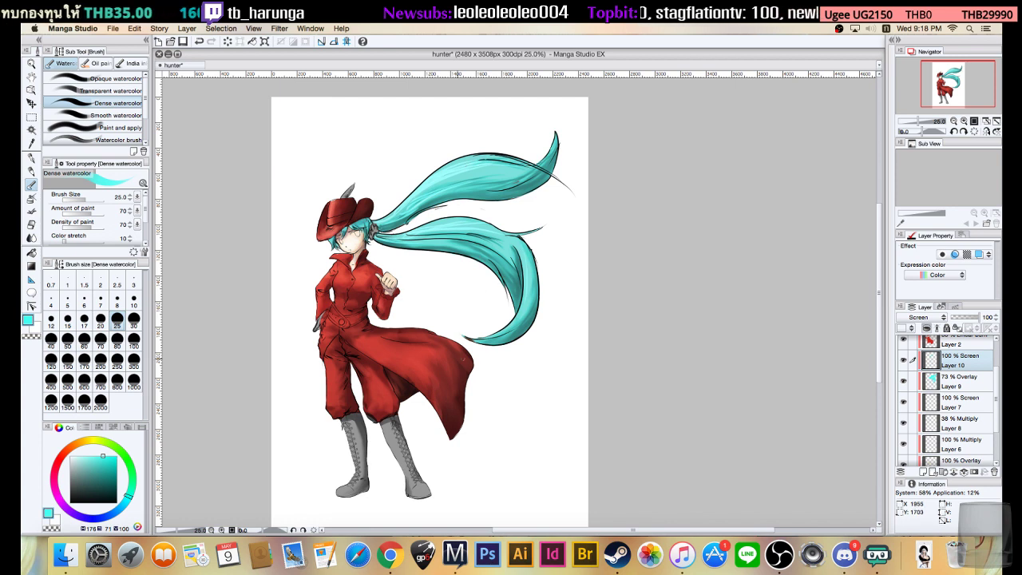
pyautogui.moveTo(487, 337); pyautogui.dragTo(532, 309)
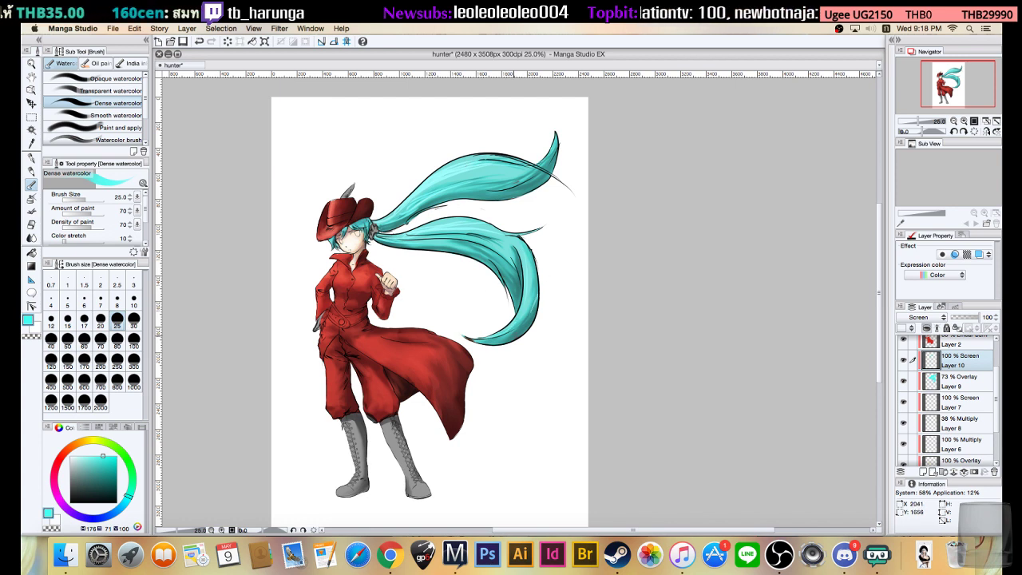
pyautogui.press('super+z')
pyautogui.moveTo(525, 255); pyautogui.dragTo(520, 330)
pyautogui.press('super+z')
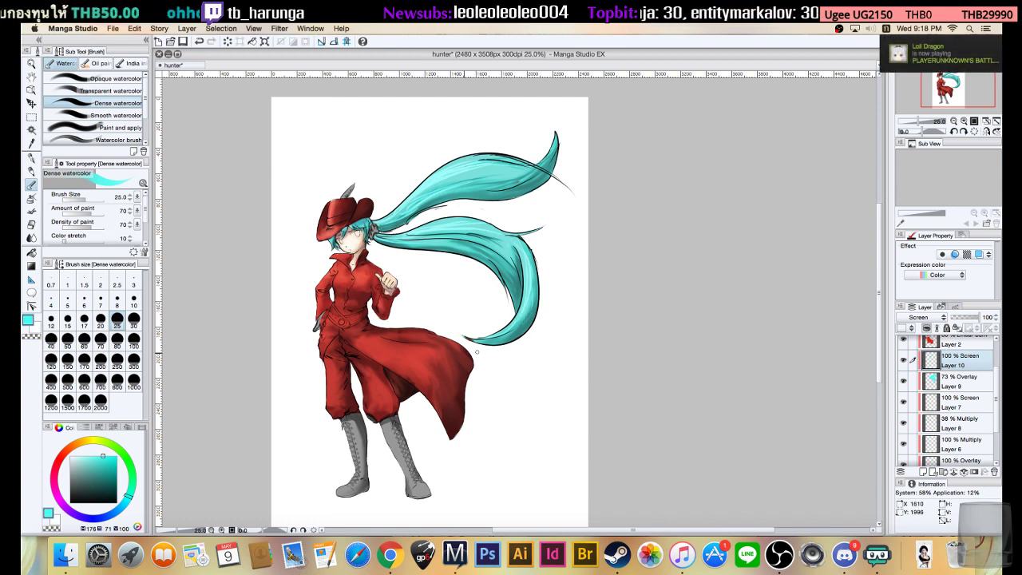
pyautogui.moveTo(388, 239)
pyautogui.mouseDown()
pyautogui.moveTo(482, 232)
pyautogui.moveTo(505, 268)
pyautogui.mouseUp()
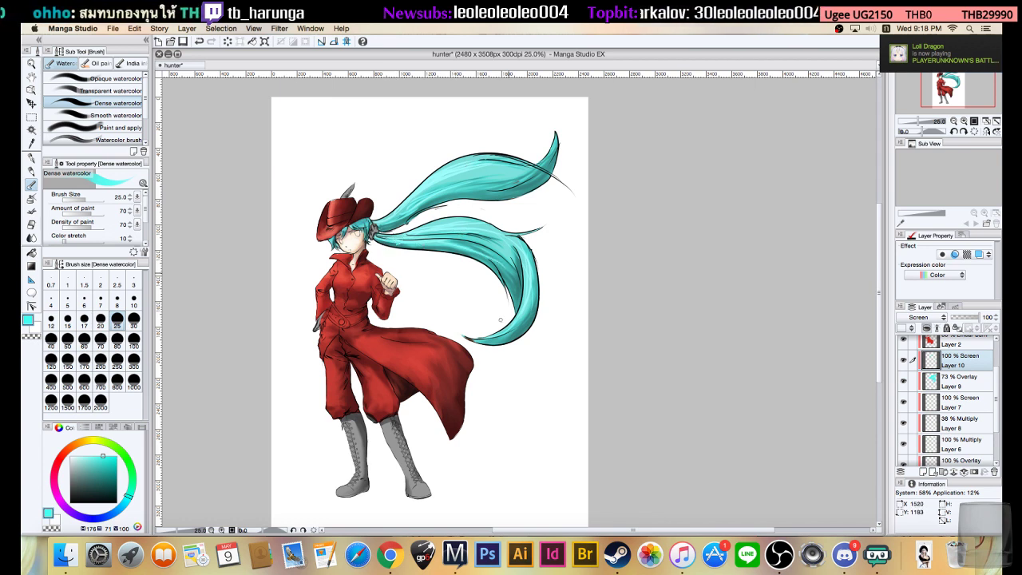
pyautogui.press('super+z')
pyautogui.moveTo(433, 236)
pyautogui.mouseDown()
pyautogui.moveTo(484, 257)
pyautogui.moveTo(475, 249)
pyautogui.mouseUp()
pyautogui.press('super+z')
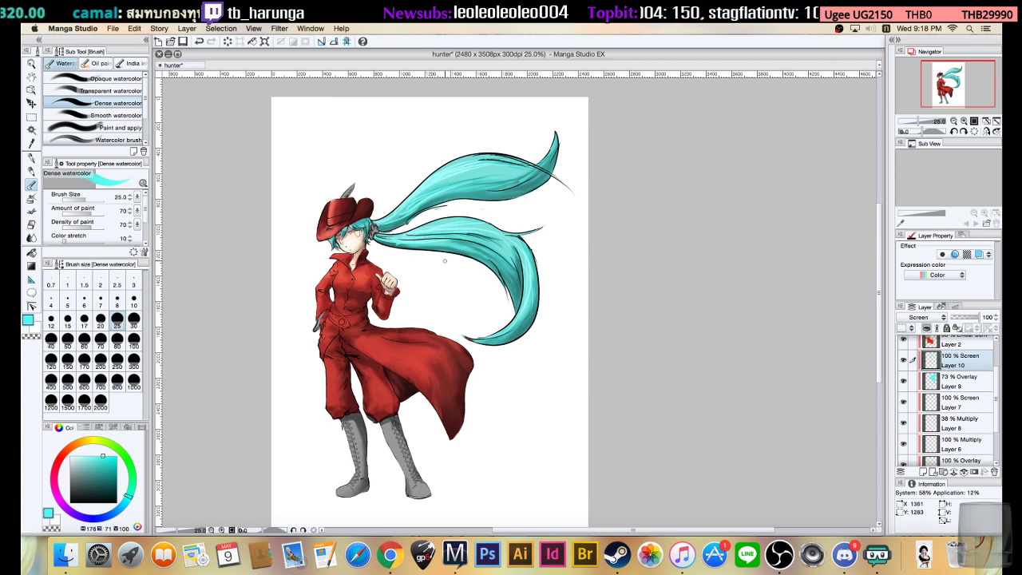
# - Reduce the brush to size 12 and paint fine highlight strokes along the inner strands of the lower ponytail near the hair tie
pyautogui.click(963, 121)
pyautogui.click(964, 122)
pyautogui.moveTo(354, 201); pyautogui.dragTo(383, 228)
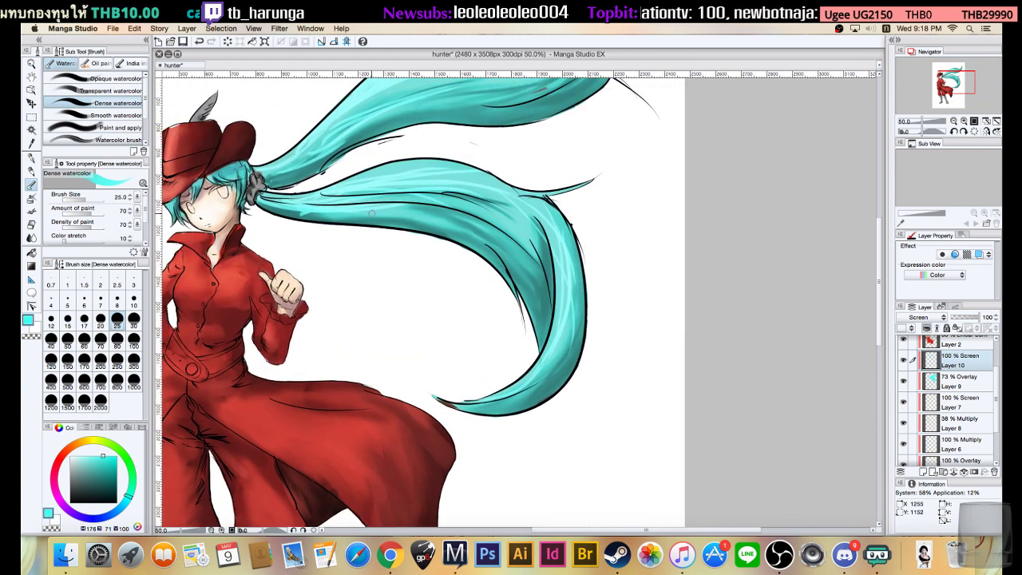
pyautogui.press('[')
pyautogui.press('[')
pyautogui.press('[')
pyautogui.press('[')
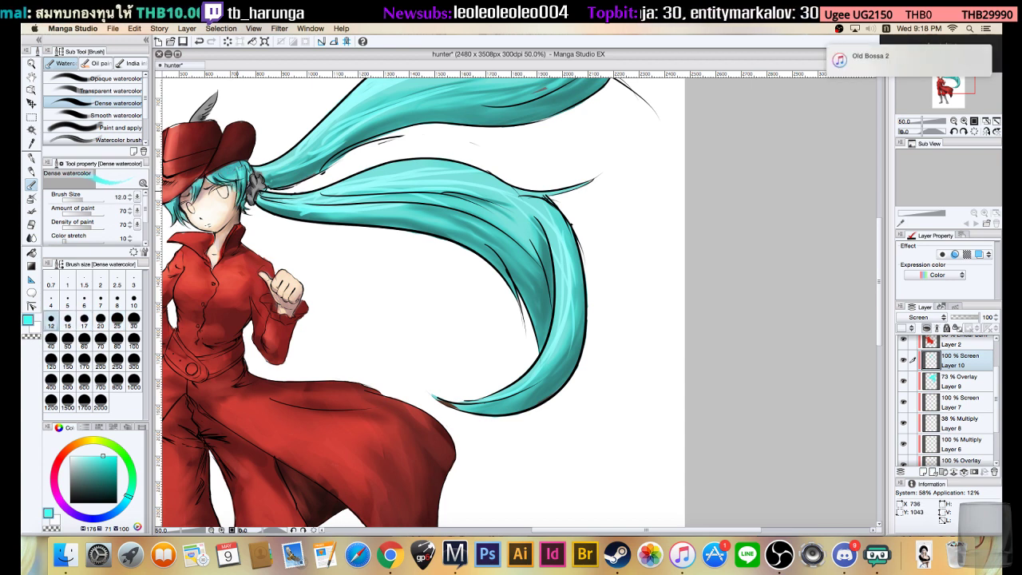
pyautogui.moveTo(219, 220)
pyautogui.mouseDown()
pyautogui.moveTo(238, 219)
pyautogui.moveTo(253, 239)
pyautogui.mouseUp()
pyautogui.press('super+z')
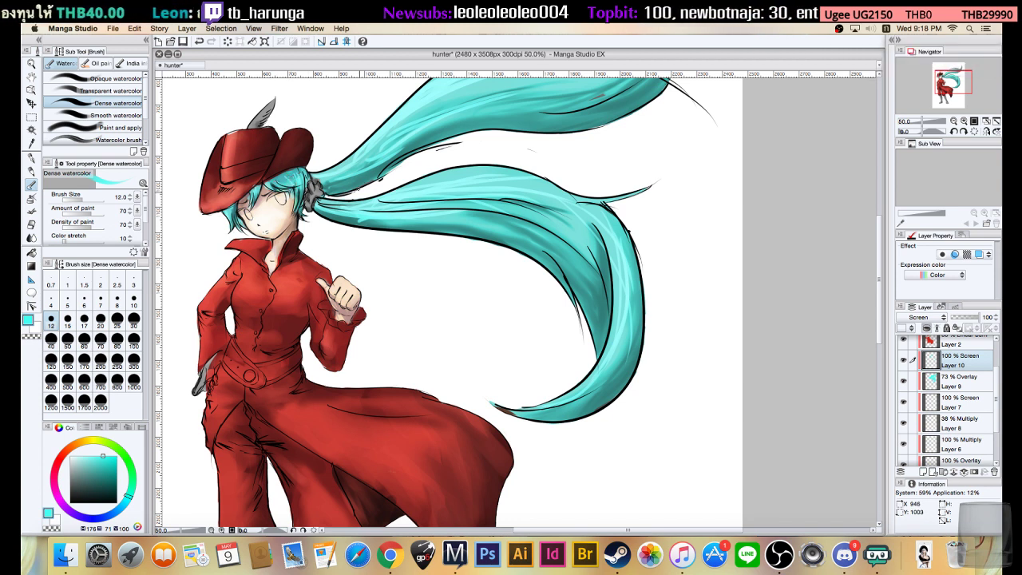
pyautogui.moveTo(352, 215)
pyautogui.mouseDown()
pyautogui.moveTo(403, 224)
pyautogui.moveTo(500, 217)
pyautogui.mouseUp()
pyautogui.moveTo(428, 205); pyautogui.dragTo(483, 208)
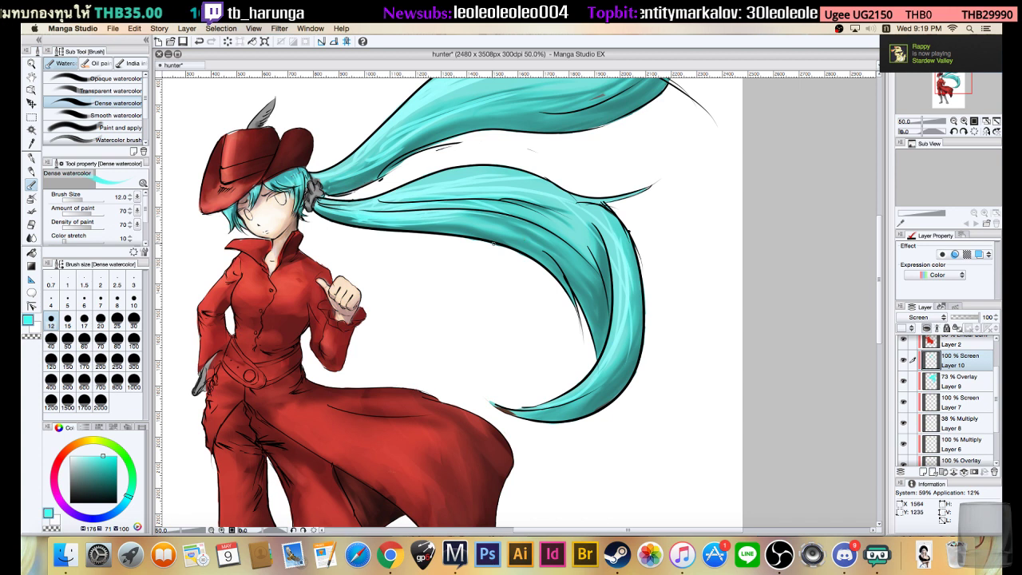
# - Add fine turquoise highlight strokes to the narrow base of the upper ponytail near the hair tie
pyautogui.moveTo(366, 156); pyautogui.dragTo(444, 109)
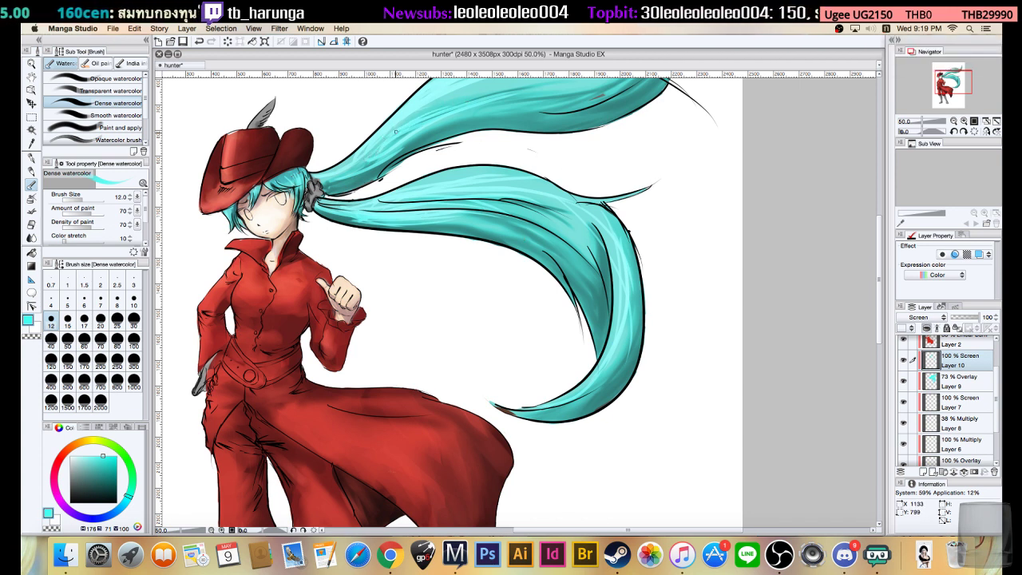
pyautogui.moveTo(356, 161)
pyautogui.mouseDown()
pyautogui.moveTo(380, 137)
pyautogui.moveTo(339, 172)
pyautogui.moveTo(409, 145)
pyautogui.mouseUp()
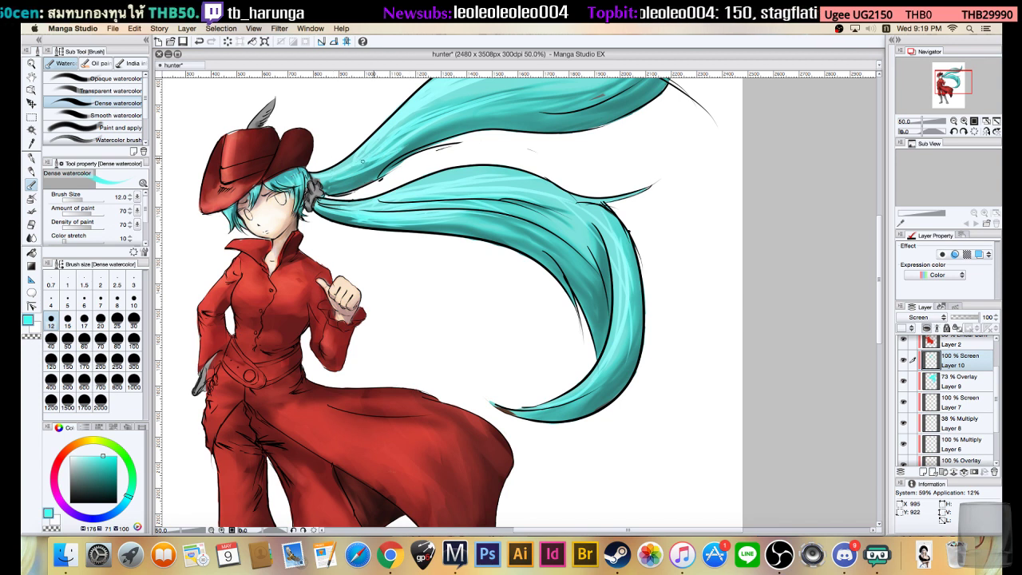
# - Paint a light turquoise highlight stroke along the base of the upper ponytail on Layer 10
pyautogui.moveTo(357, 166); pyautogui.dragTo(447, 105)
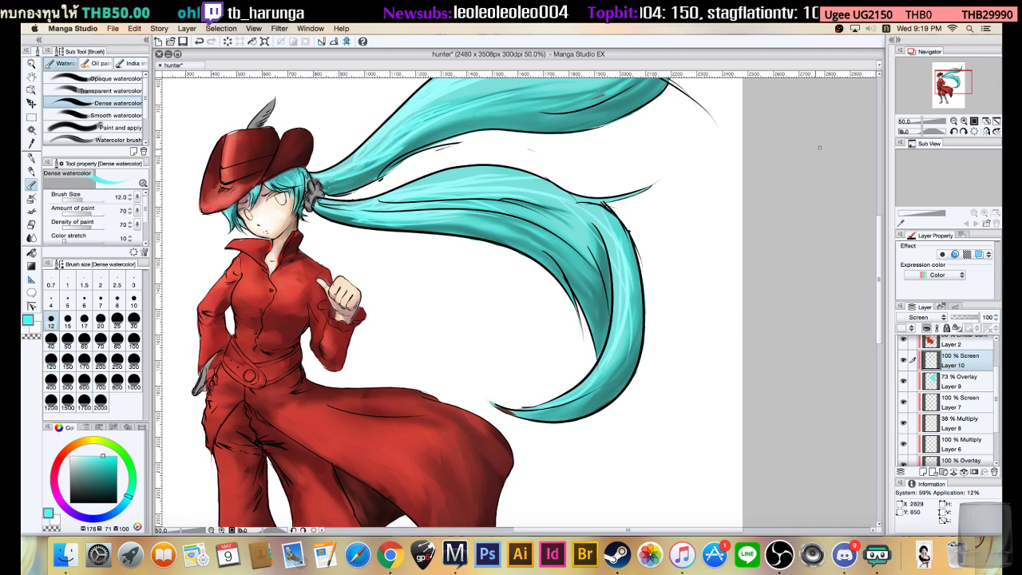
pyautogui.click(954, 121)
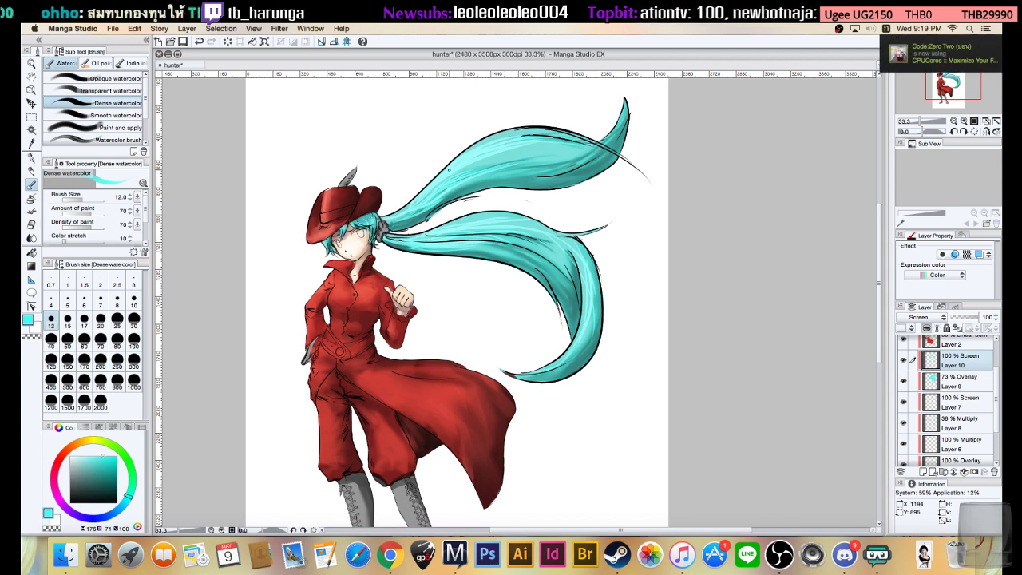
# - Switch to the Soft eraser and undo the stray vertical guide across the figure
pyautogui.click(31, 224)
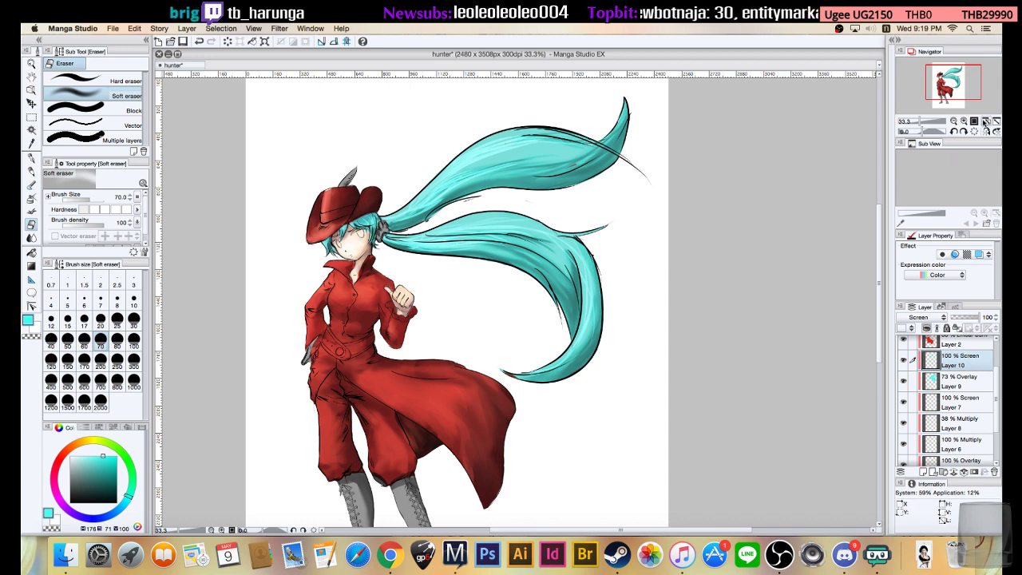
pyautogui.click(963, 120)
pyautogui.click(963, 120)
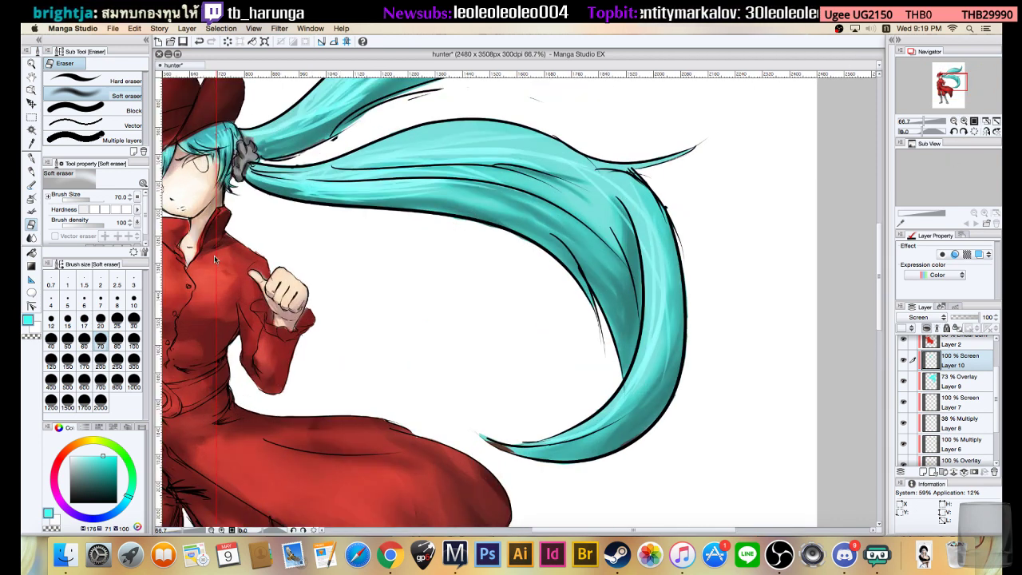
pyautogui.press('super+z')
pyautogui.press('super+z')
pyautogui.moveTo(314, 238); pyautogui.dragTo(390, 267)
# - Select Layer 9 and reduce the Soft eraser's size to 17
pyautogui.press('[')
pyautogui.press('[')
pyautogui.press('[')
pyautogui.press('[')
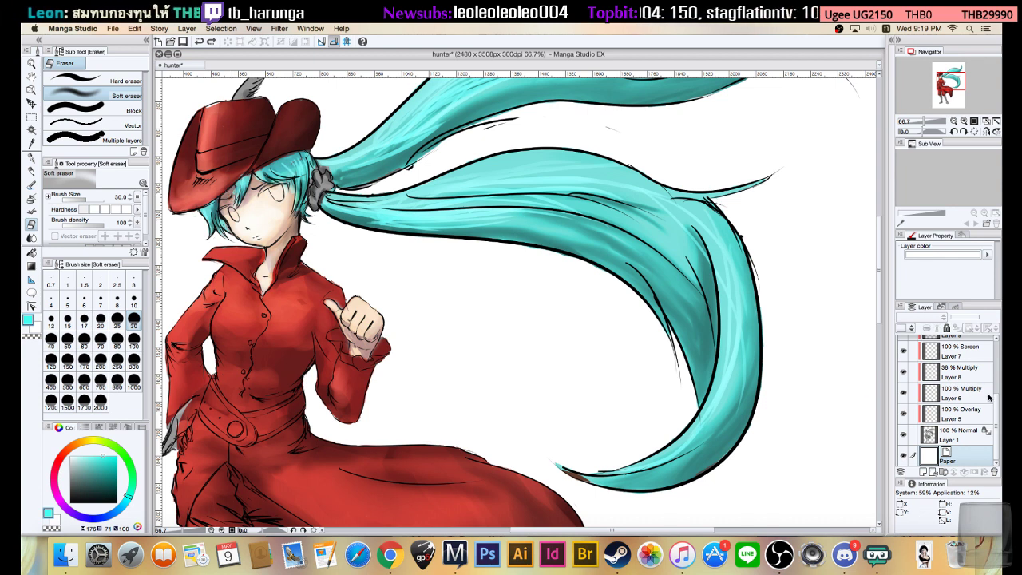
pyautogui.scroll(2, 990, 399)
pyautogui.click(962, 356)
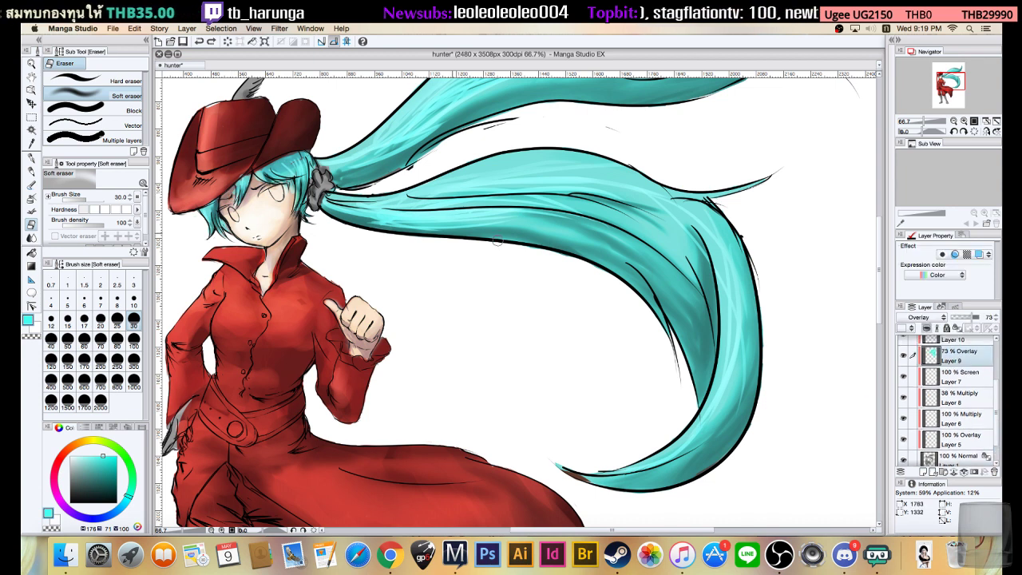
pyautogui.press('[')
pyautogui.press('[')
pyautogui.press('[')
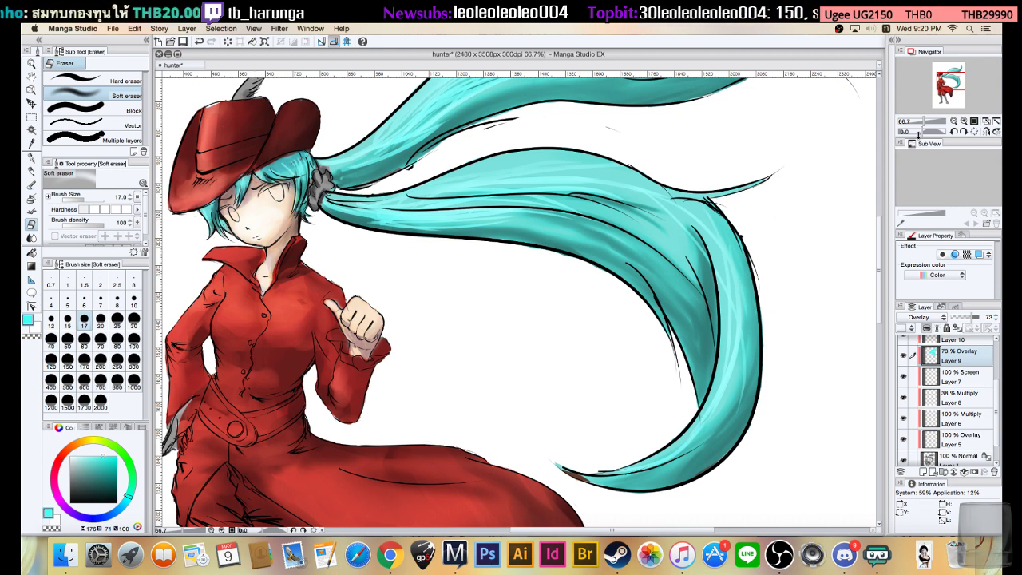
# - Add a new raster layer directly above Layer 3
pyautogui.click(953, 121)
pyautogui.click(953, 121)
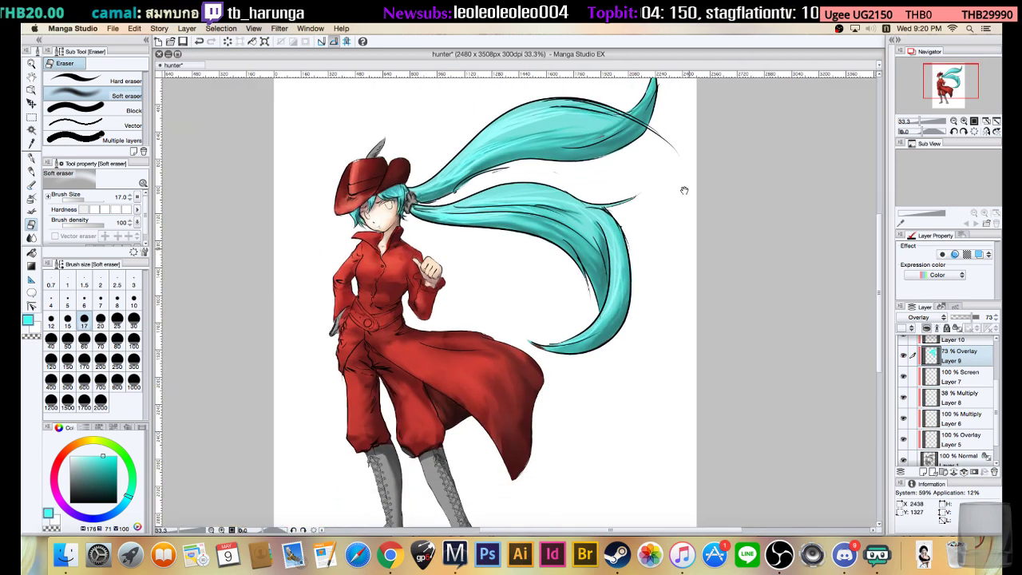
pyautogui.scroll(-5, 682, 191)
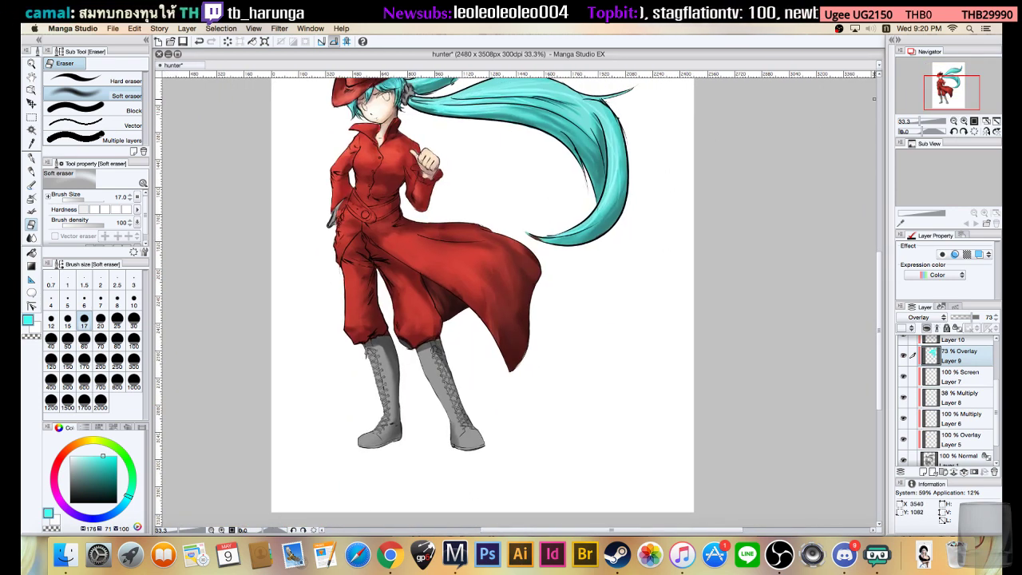
pyautogui.scroll(1, 994, 382)
pyautogui.scroll(3, 994, 382)
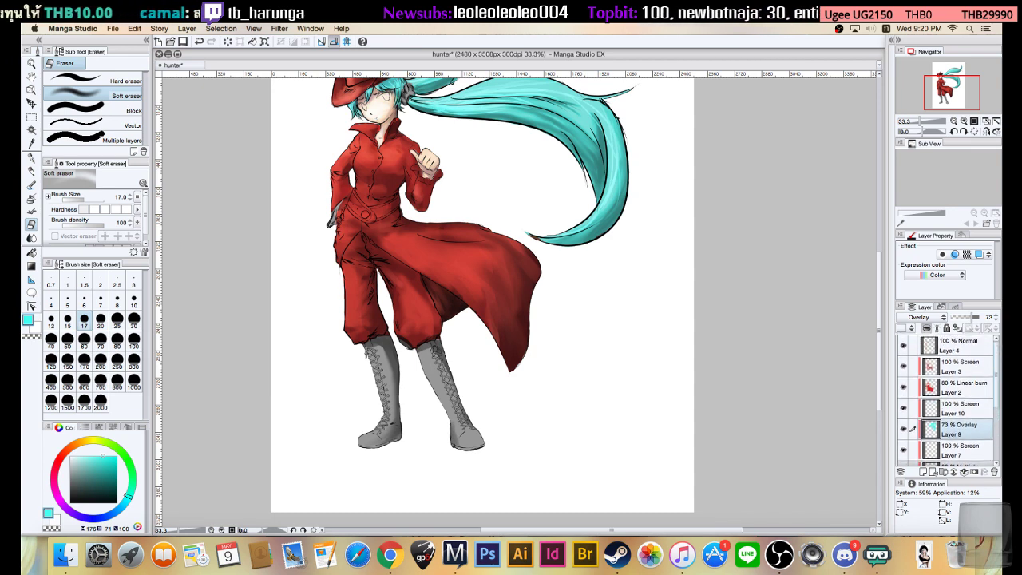
pyautogui.click(974, 366)
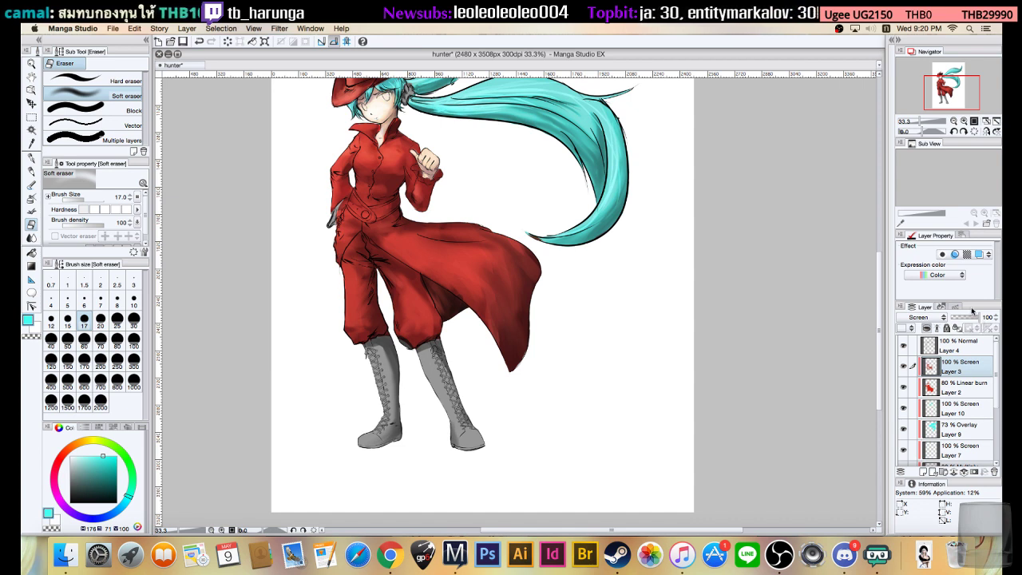
pyautogui.click(923, 472)
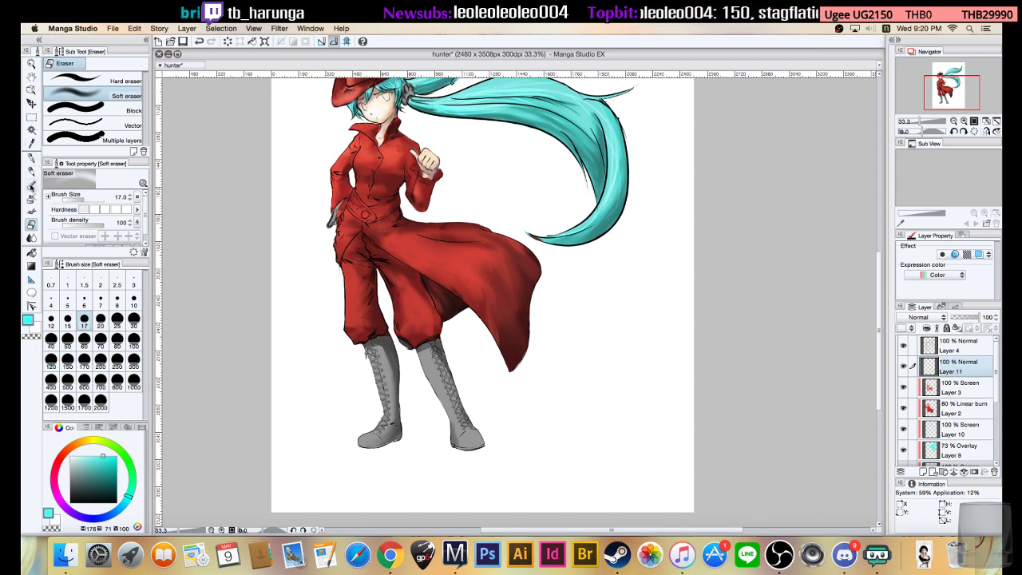
# - Paint the raised hand's ruffled cuff and the wrist area at the hip white with the Dense watercolor brush at size 12
pyautogui.click(31, 188)
pyautogui.moveTo(86, 457); pyautogui.dragTo(70, 456)
pyautogui.click(56, 468)
pyautogui.click(72, 456)
pyautogui.moveTo(72, 451); pyautogui.dragTo(65, 448)
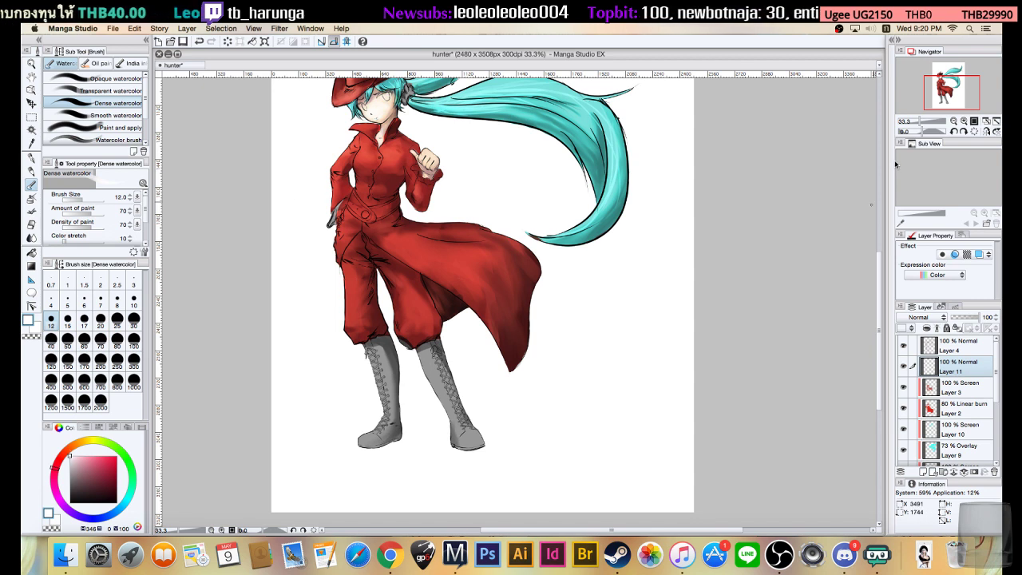
pyautogui.click(964, 120)
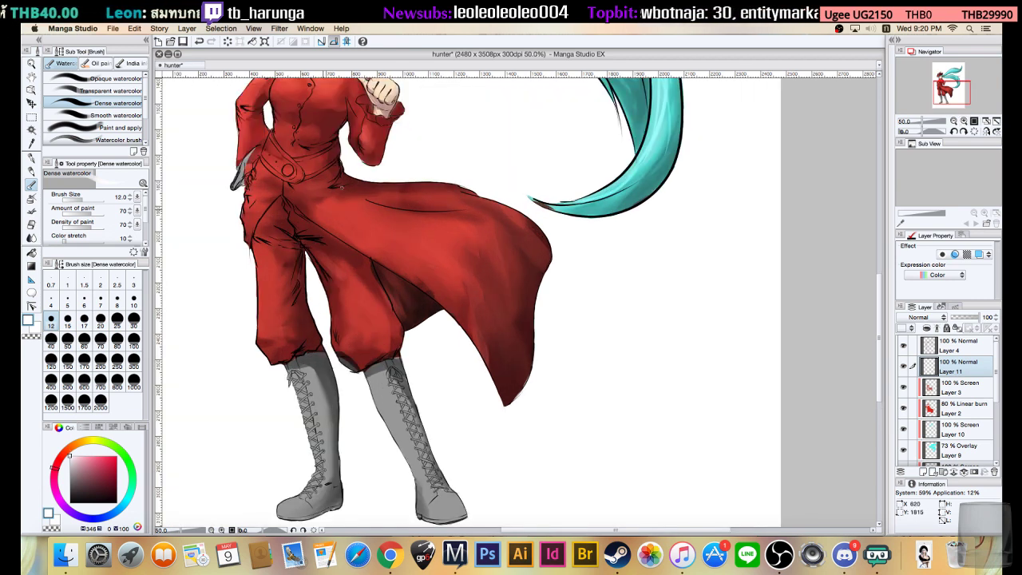
pyautogui.scroll(5, 374, 186)
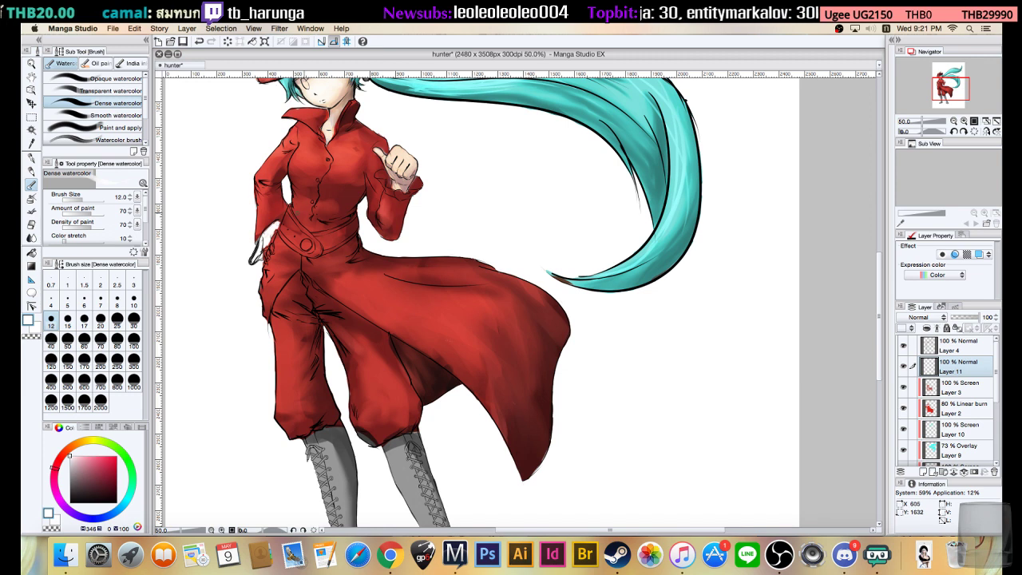
pyautogui.moveTo(479, 218); pyautogui.dragTo(471, 235)
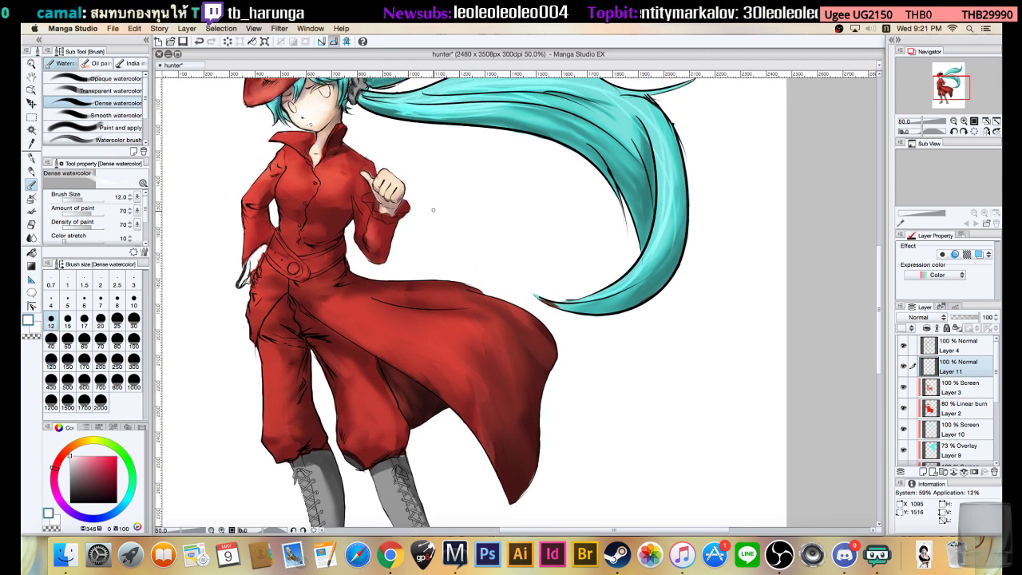
pyautogui.moveTo(371, 203)
pyautogui.mouseDown()
pyautogui.moveTo(390, 221)
pyautogui.moveTo(403, 204)
pyautogui.mouseUp()
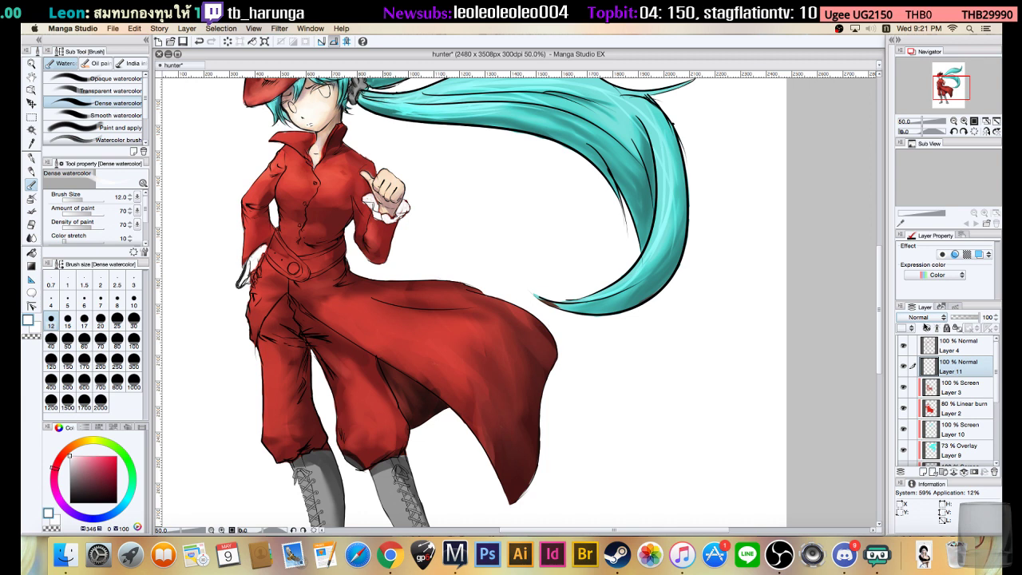
# - Try the Overlay, Screen, Color burn, Linear burn, Color dodge, Glow dodge and Add blend modes on Layer 11
pyautogui.click(923, 318)
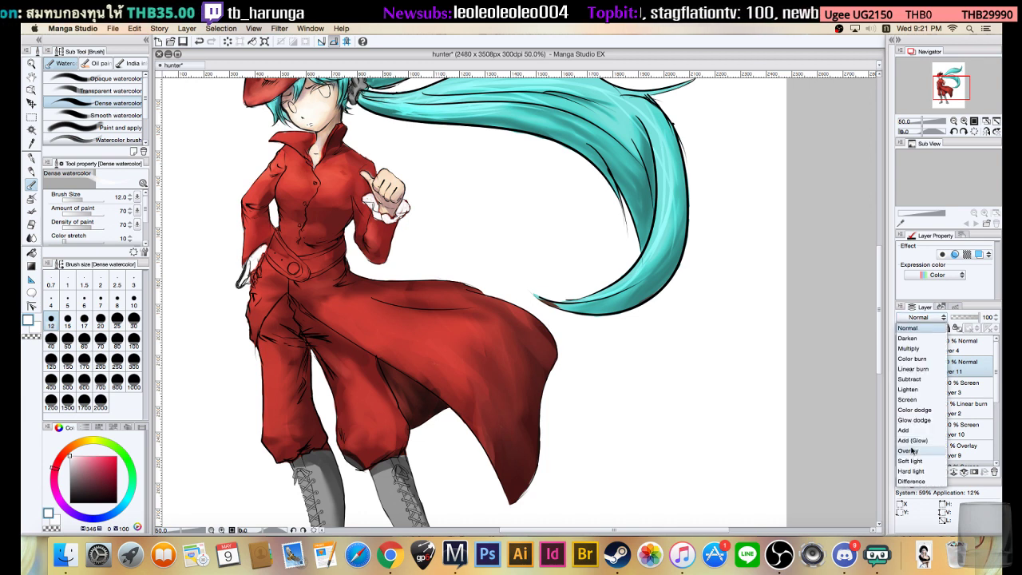
pyautogui.click(909, 450)
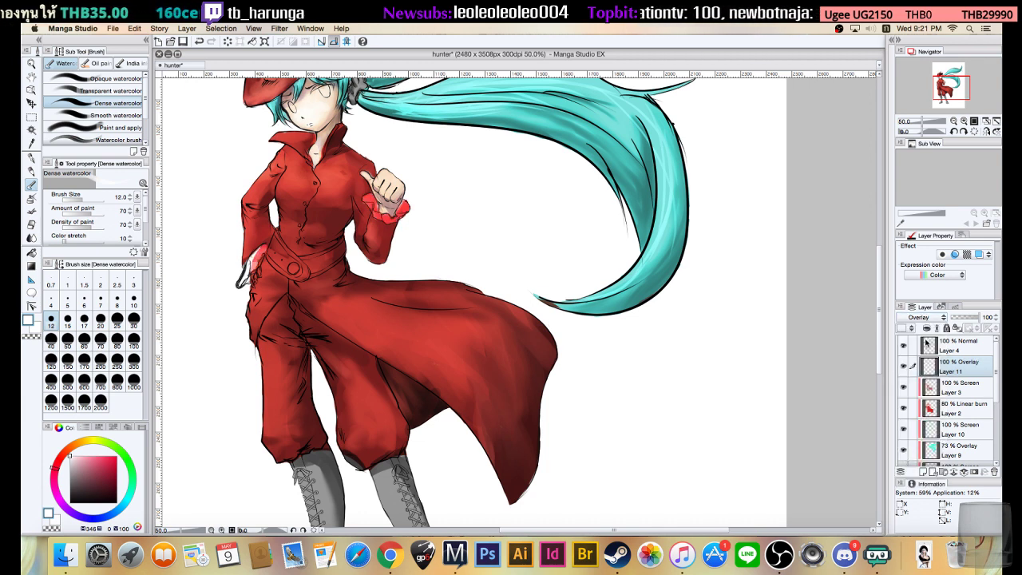
pyautogui.click(926, 320)
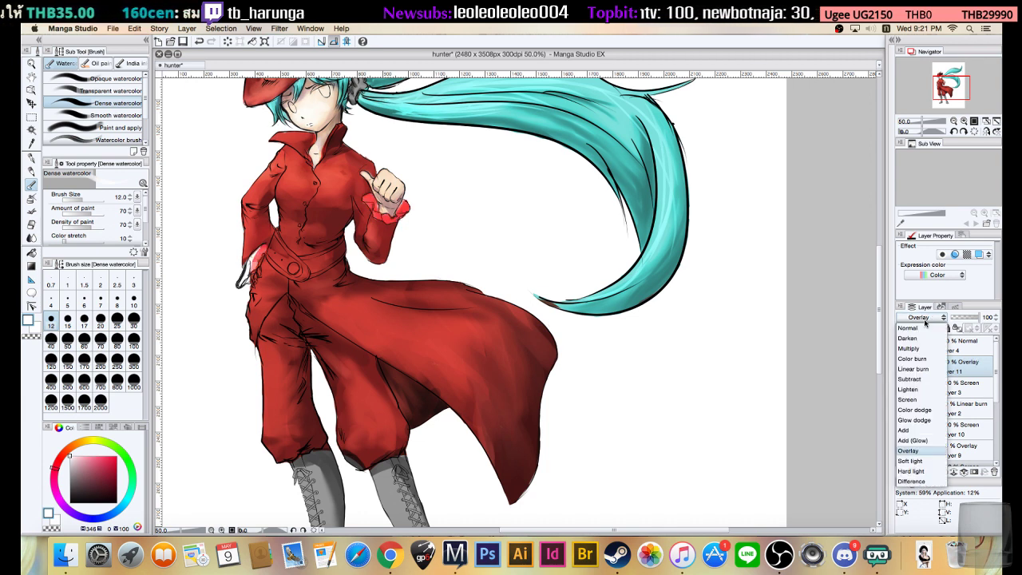
pyautogui.click(908, 400)
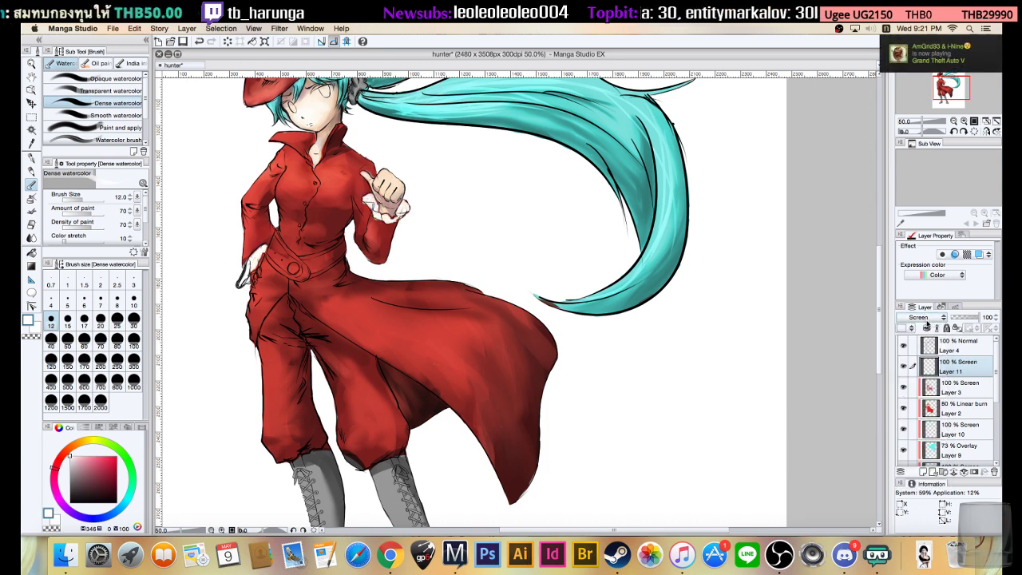
pyautogui.click(926, 318)
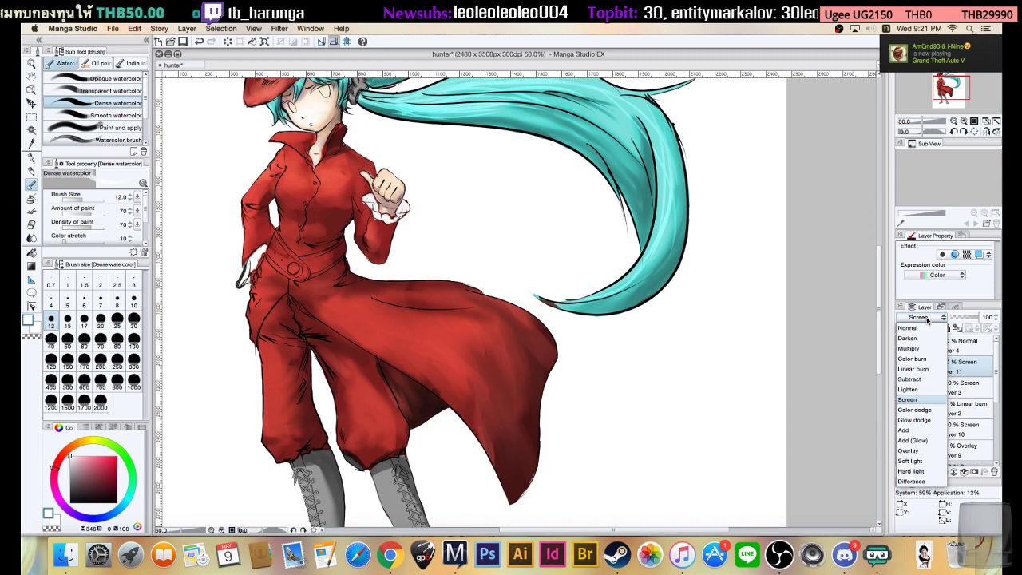
pyautogui.click(913, 359)
pyautogui.click(918, 319)
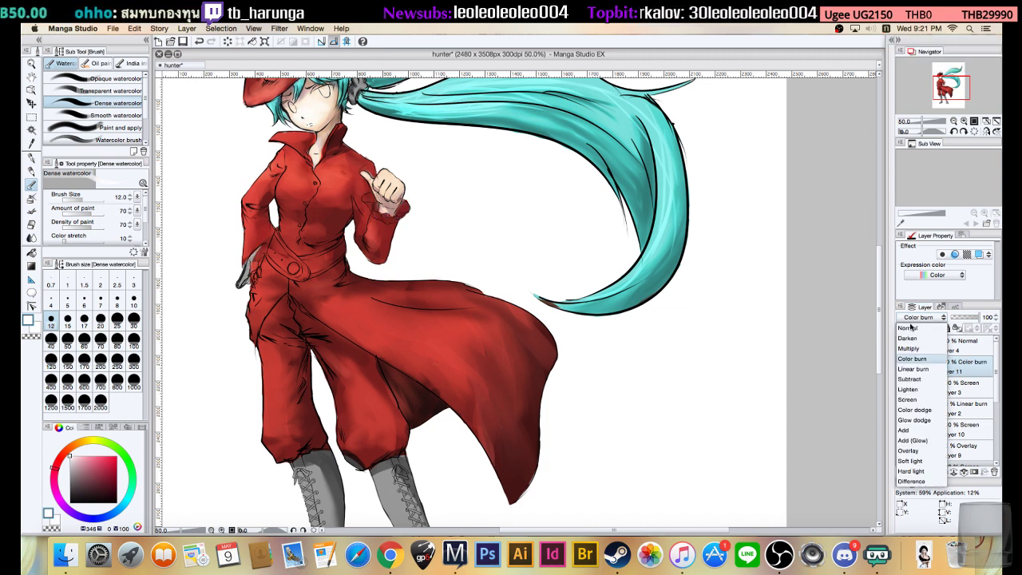
pyautogui.click(907, 368)
pyautogui.click(918, 320)
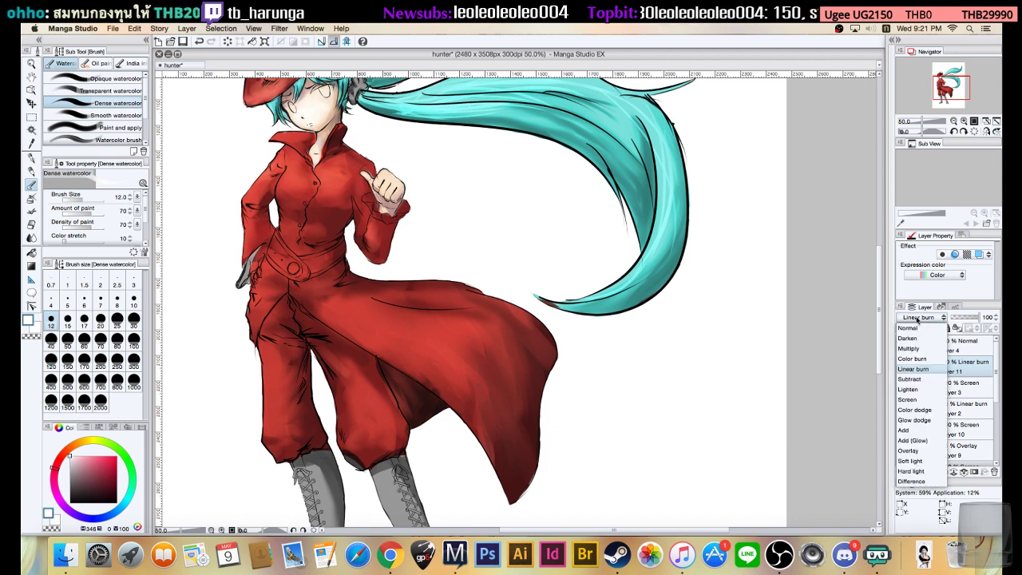
pyautogui.click(908, 399)
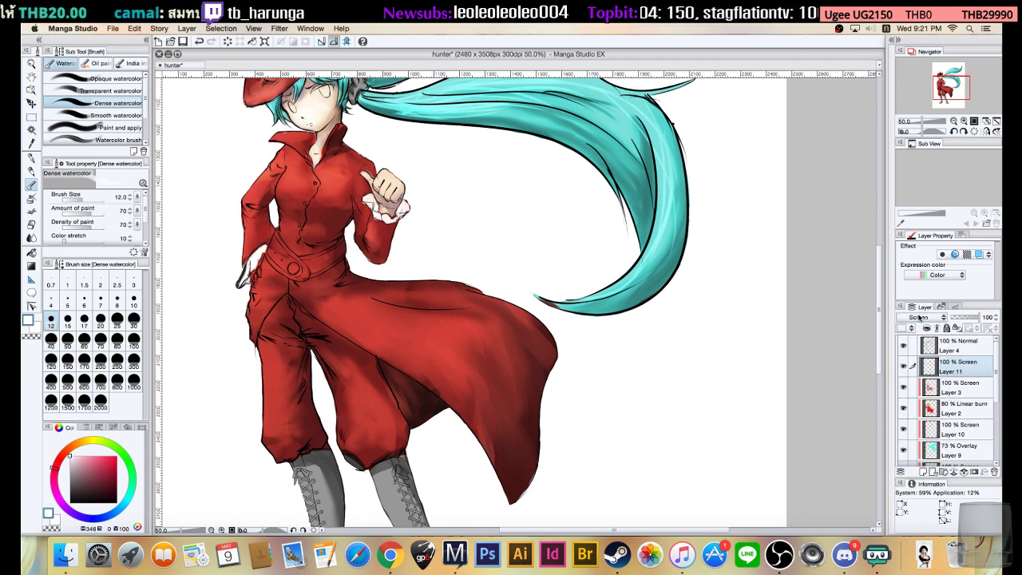
pyautogui.click(920, 319)
pyautogui.click(920, 408)
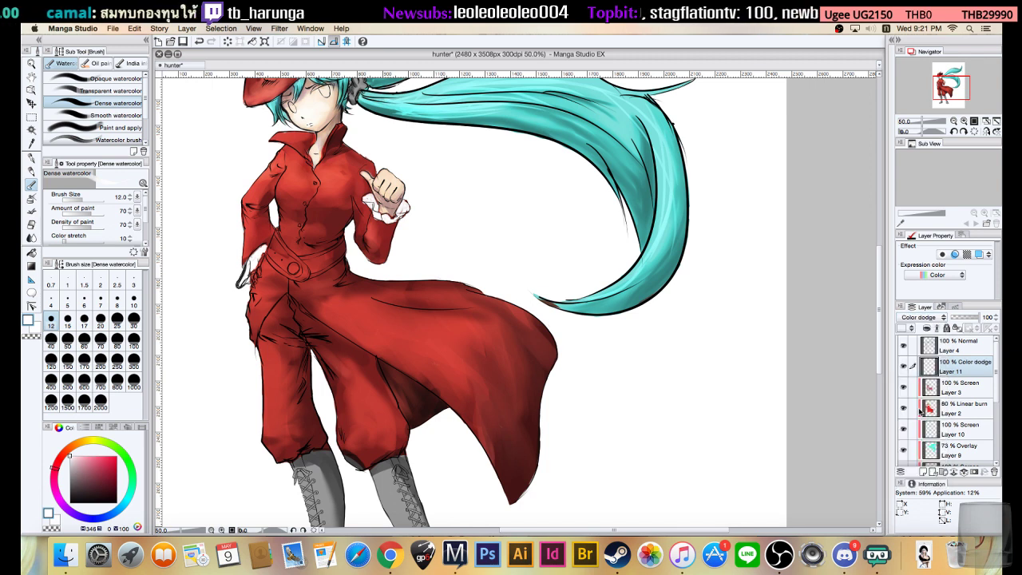
pyautogui.click(929, 319)
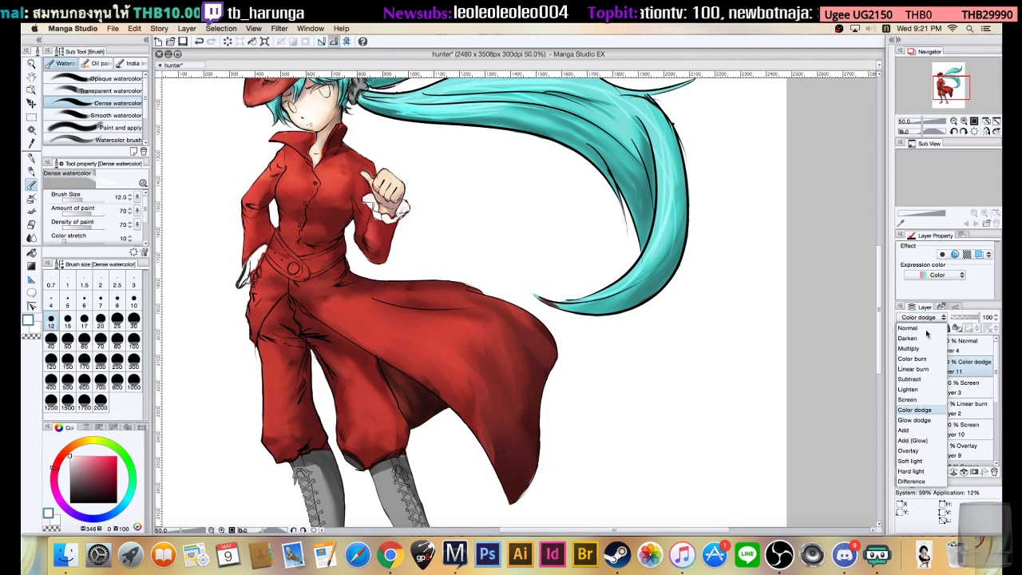
pyautogui.click(915, 419)
pyautogui.click(931, 318)
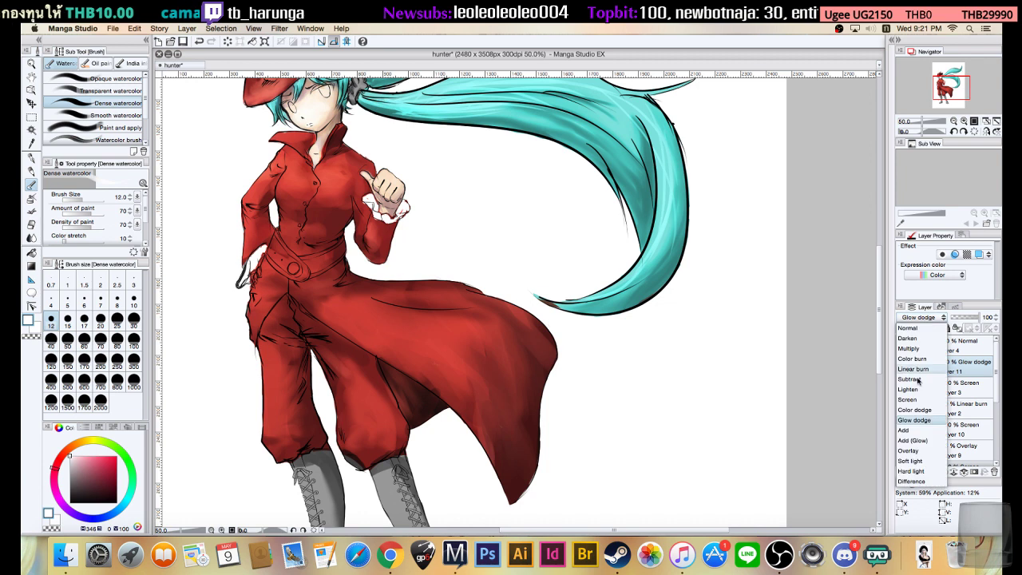
pyautogui.click(914, 431)
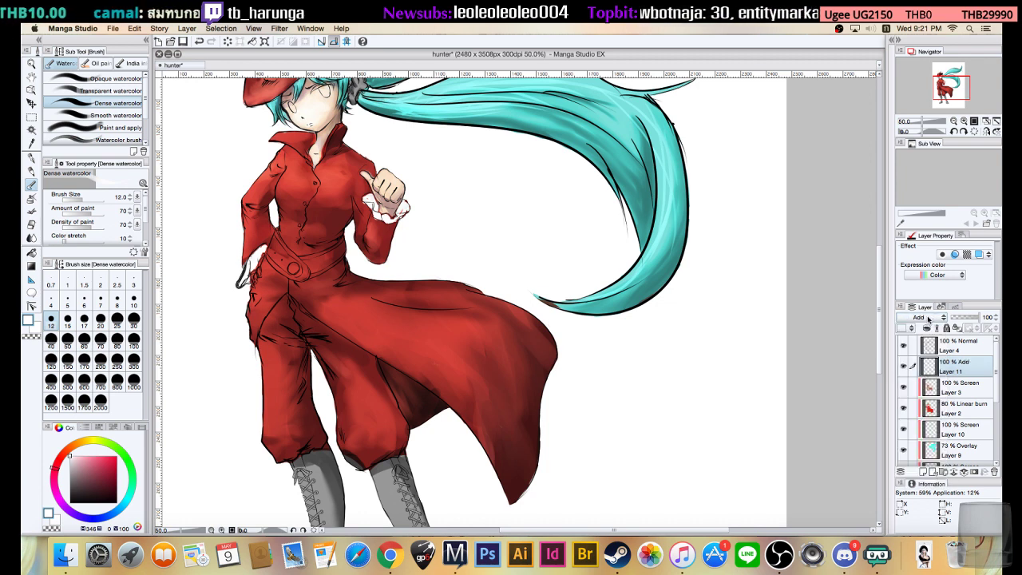
# - Set Layer 11's blend mode to Multiply
pyautogui.click(929, 319)
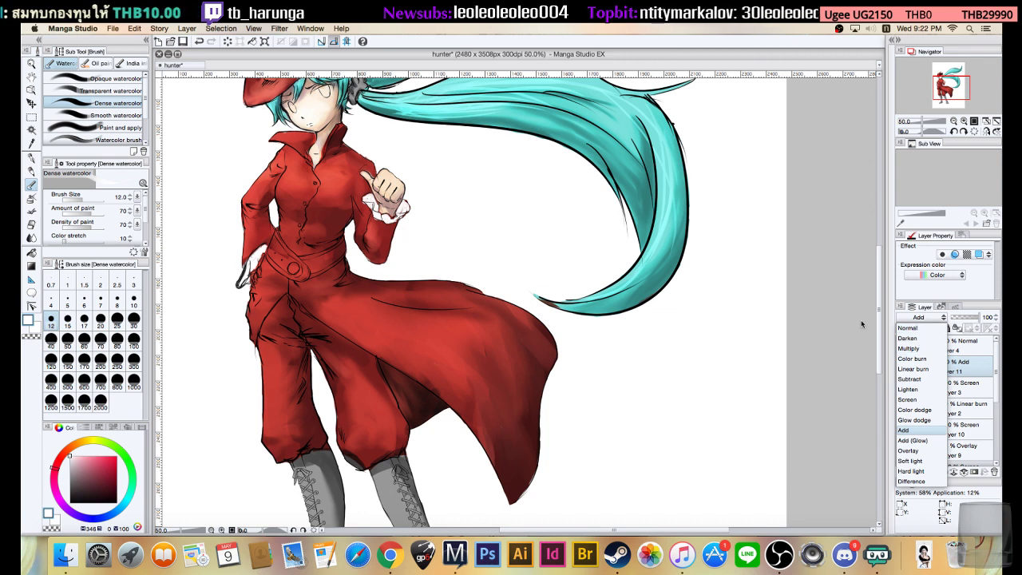
pyautogui.click(908, 349)
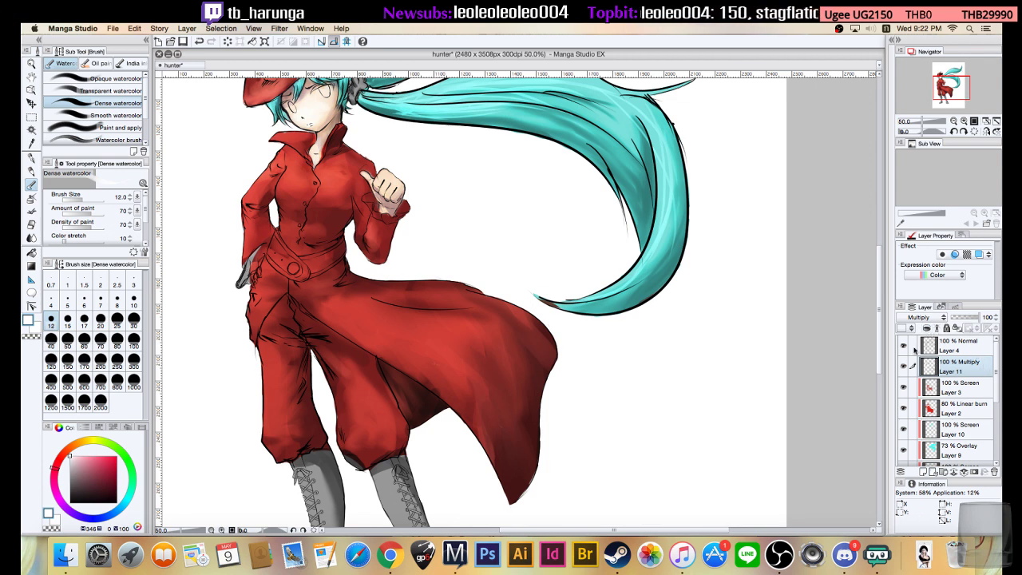
# - Erase the red from the raised hand's ruffled cuff on Layer 2 with the Soft eraser at size 17
pyautogui.click(32, 224)
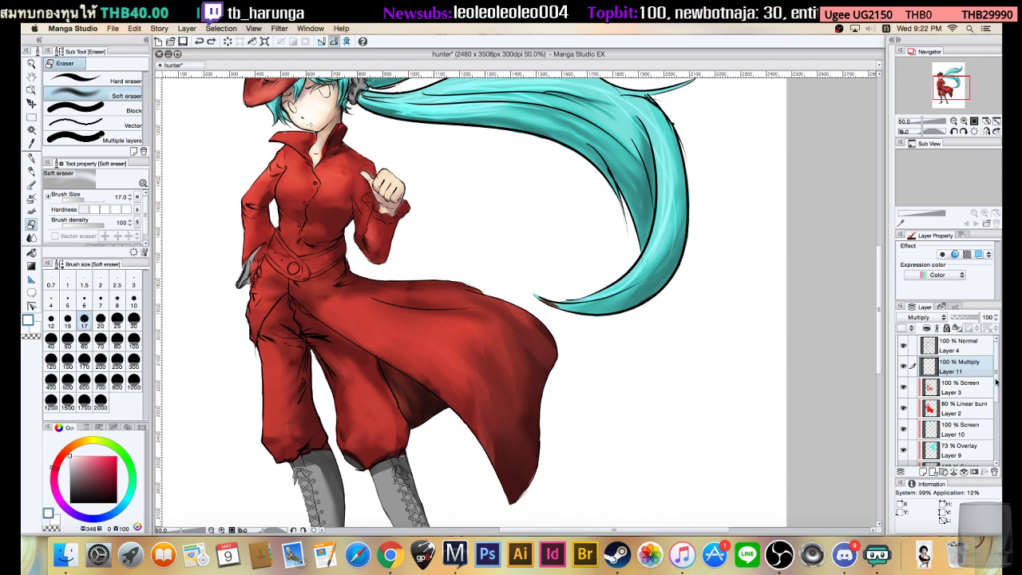
pyautogui.click(966, 408)
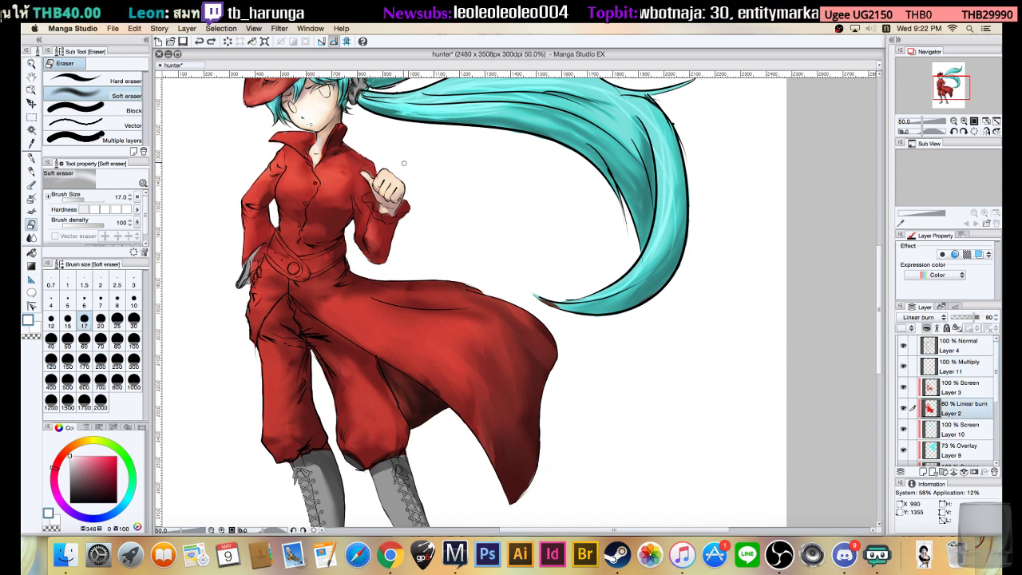
pyautogui.moveTo(407, 210)
pyautogui.mouseDown()
pyautogui.moveTo(373, 214)
pyautogui.moveTo(388, 221)
pyautogui.mouseUp()
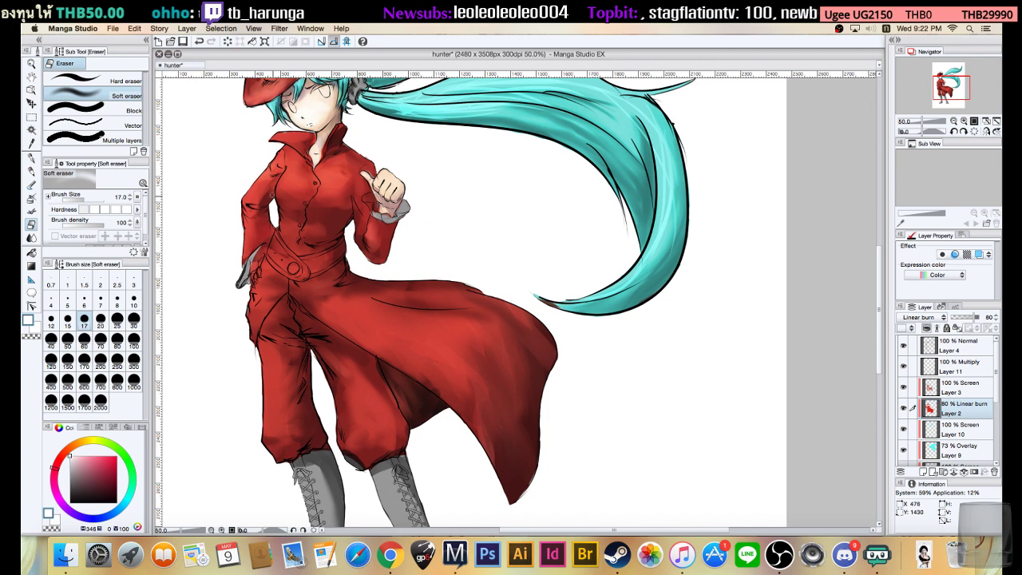
pyautogui.moveTo(368, 203)
pyautogui.mouseDown()
pyautogui.moveTo(375, 209)
pyautogui.moveTo(366, 196)
pyautogui.mouseUp()
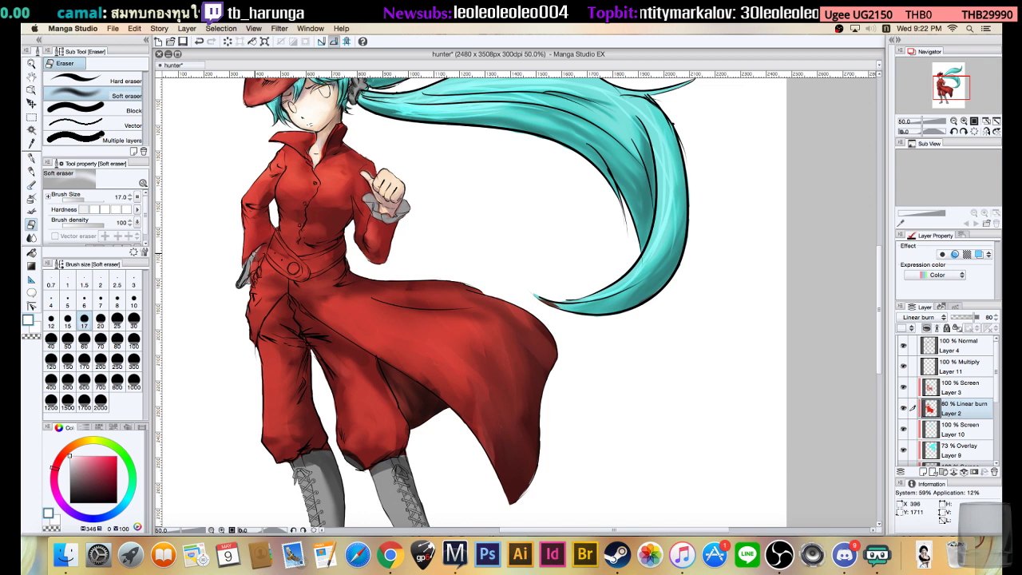
# - Erase the remaining red from the wrist at the hip on Layer 2, and set Layer 11's blend mode to Normal
pyautogui.moveTo(257, 261)
pyautogui.mouseDown()
pyautogui.moveTo(249, 276)
pyautogui.moveTo(265, 245)
pyautogui.moveTo(253, 267)
pyautogui.mouseUp()
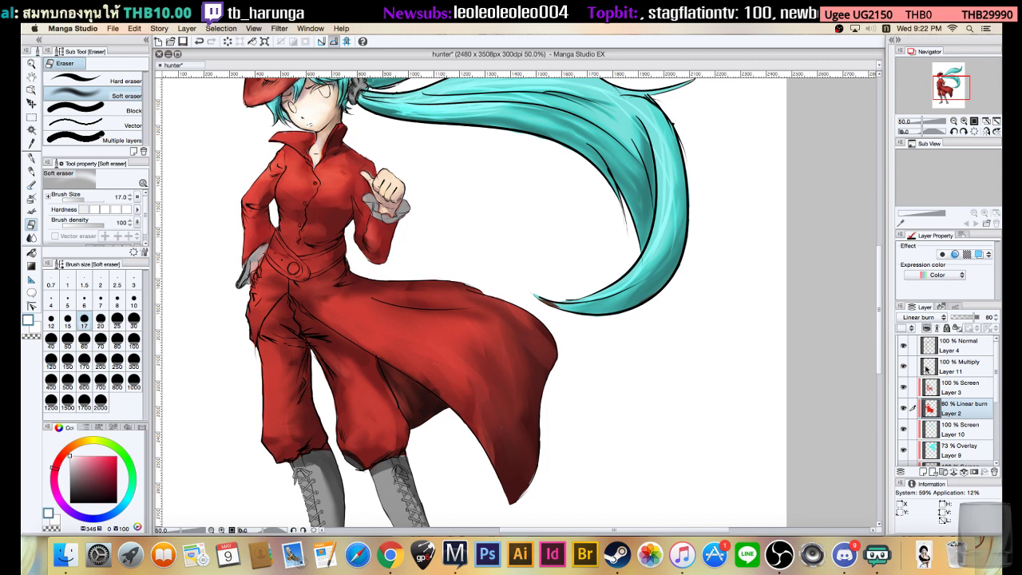
pyautogui.click(965, 367)
pyautogui.click(934, 318)
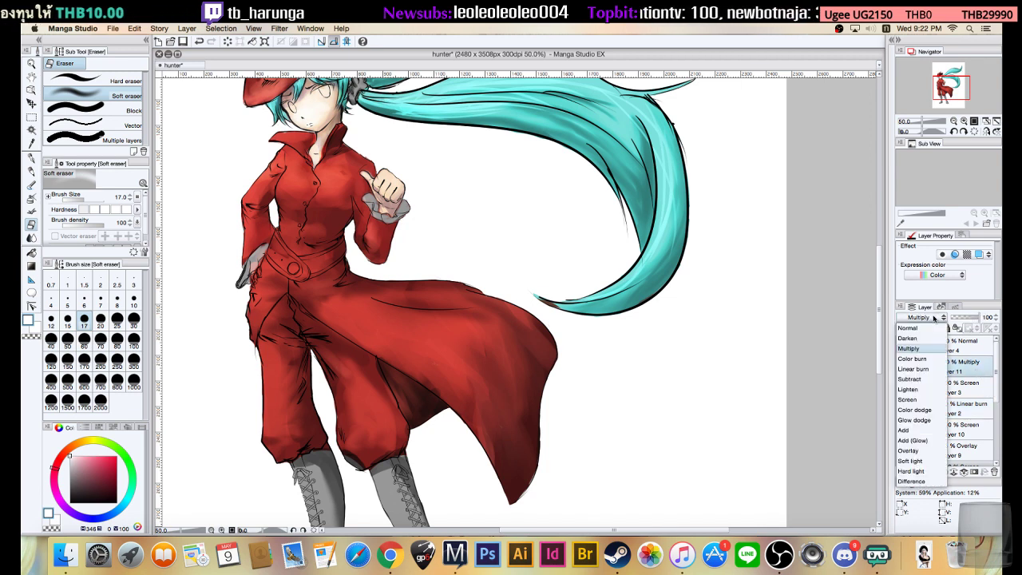
pyautogui.click(914, 400)
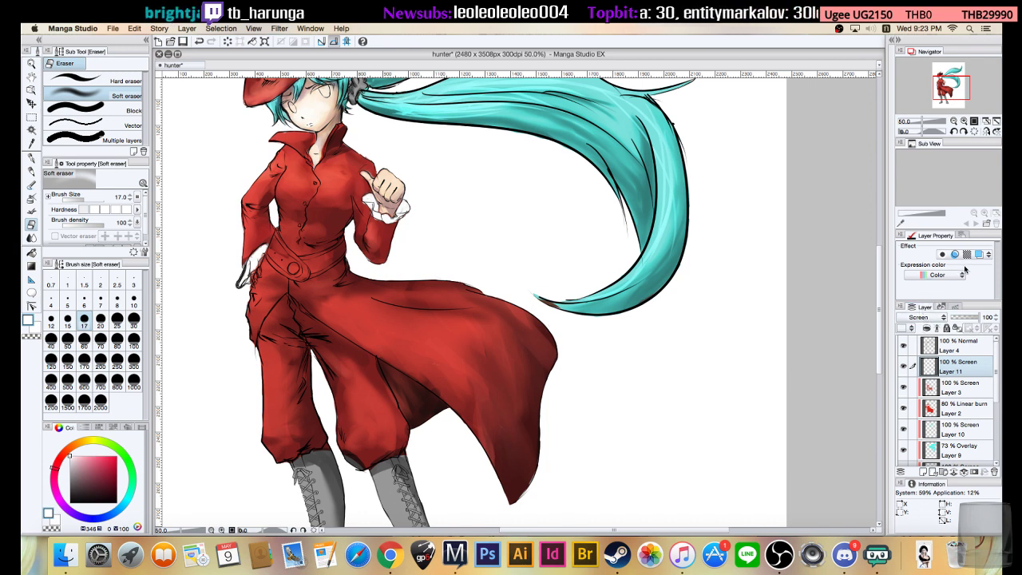
pyautogui.moveTo(957, 319); pyautogui.dragTo(994, 317)
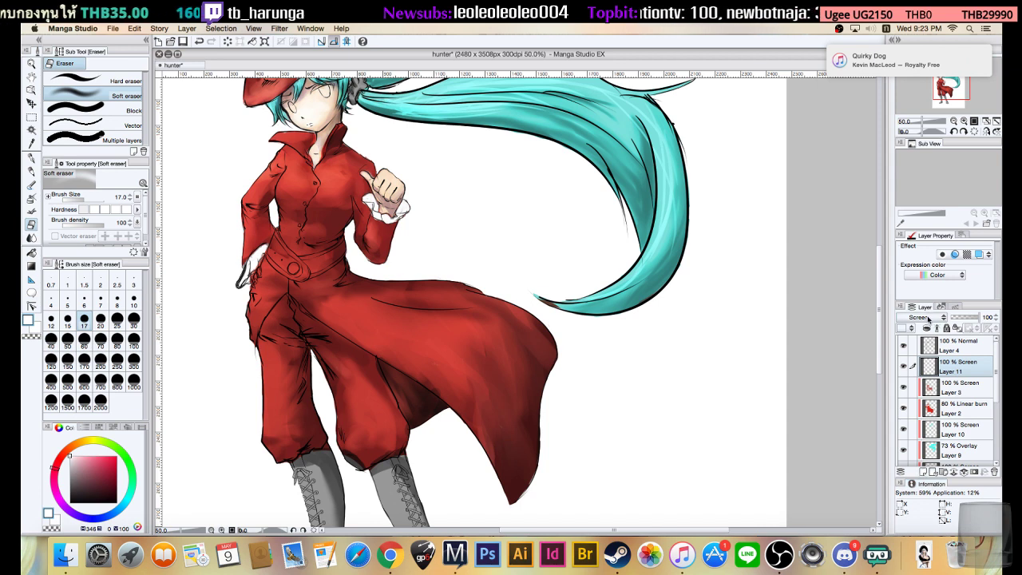
pyautogui.click(928, 317)
pyautogui.click(917, 327)
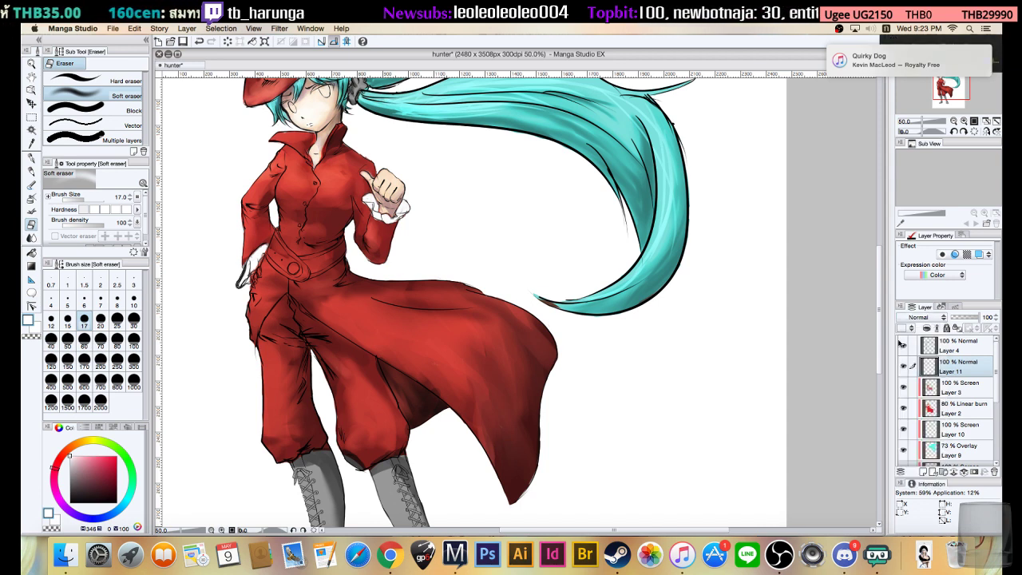
# - Add a Multiply layer above Layer 11 and shade the white cuffs light grey with the Dense watercolor brush at size 12
pyautogui.click(923, 473)
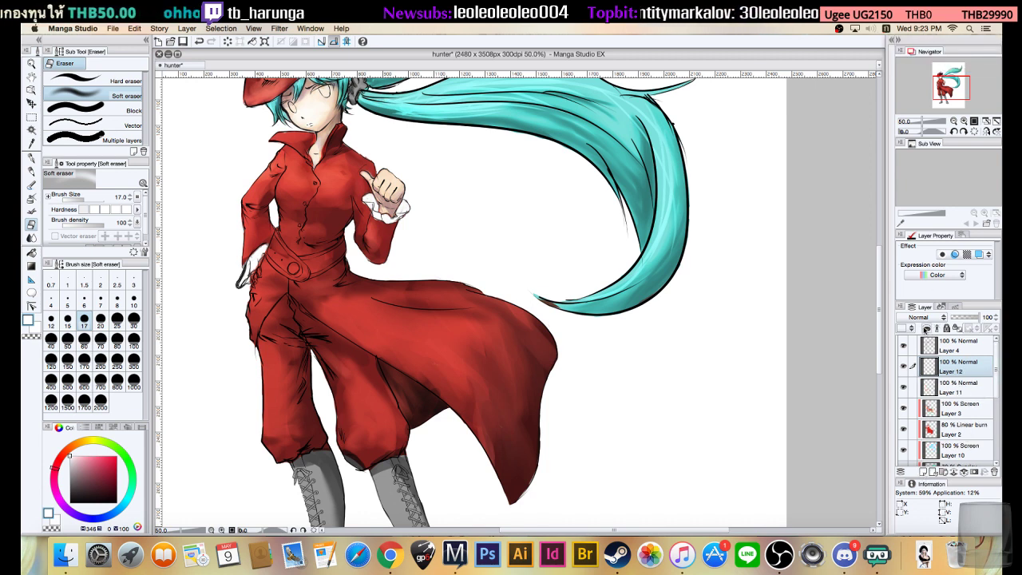
pyautogui.click(918, 318)
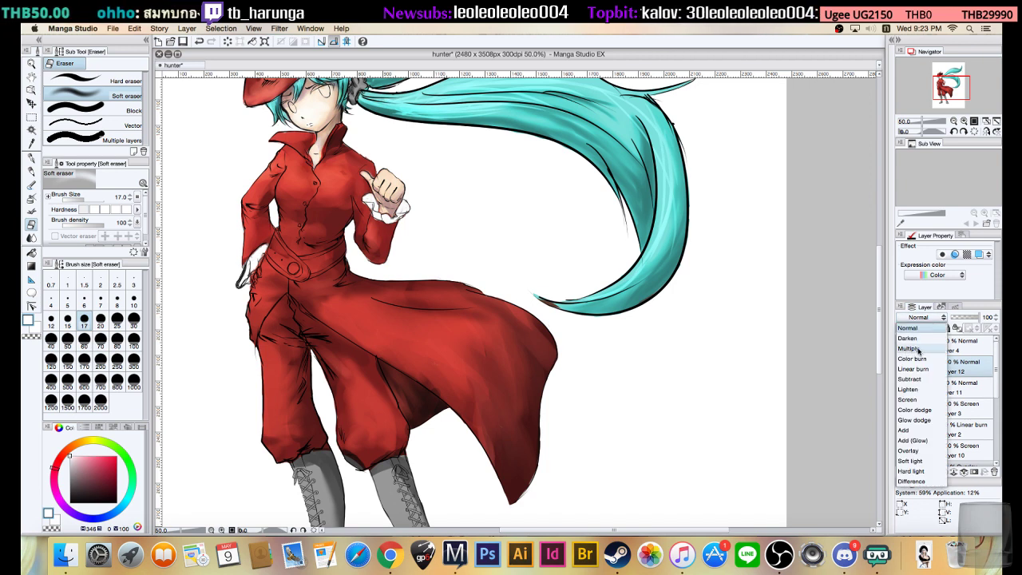
pyautogui.click(918, 349)
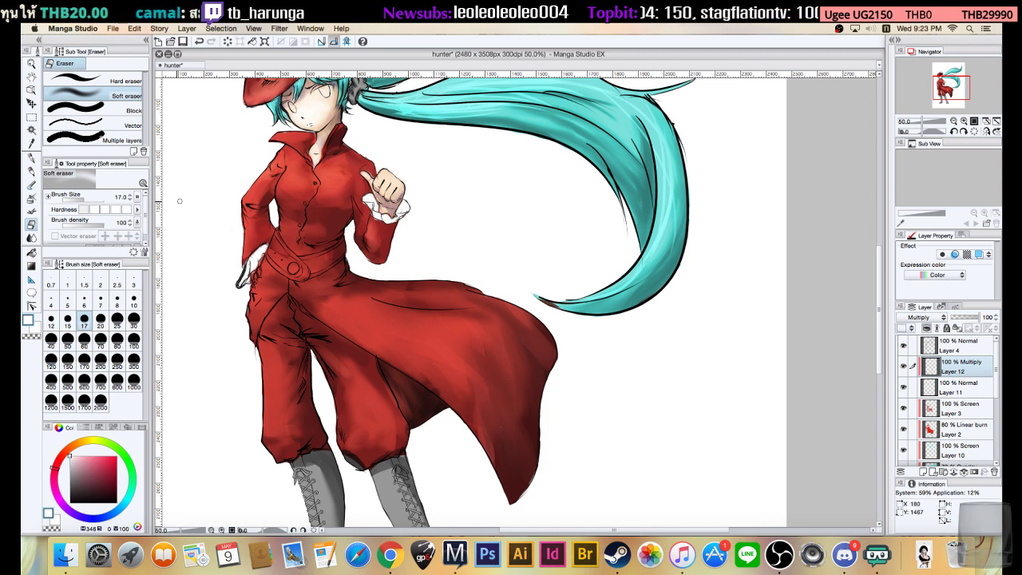
pyautogui.click(67, 463)
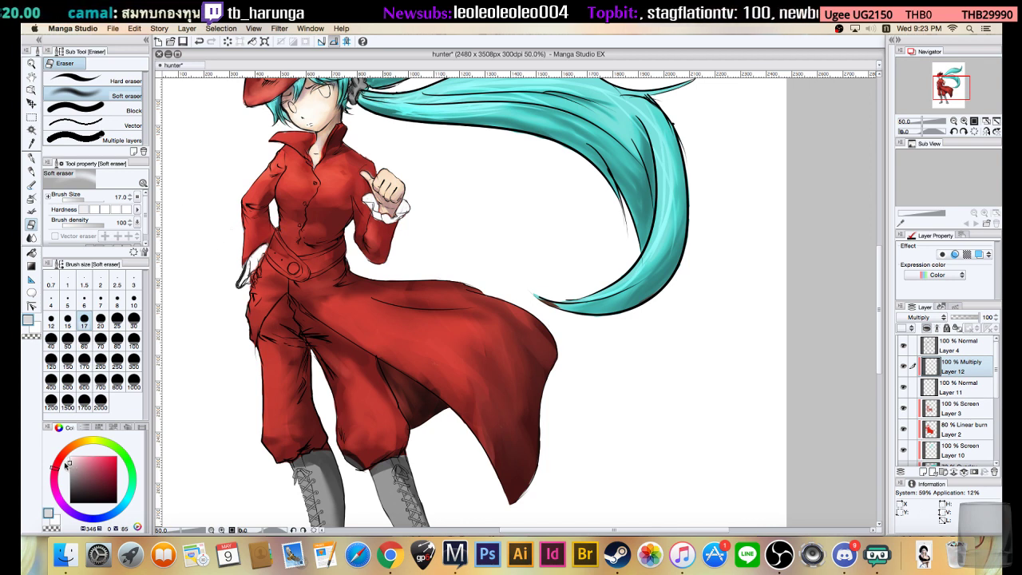
pyautogui.click(31, 185)
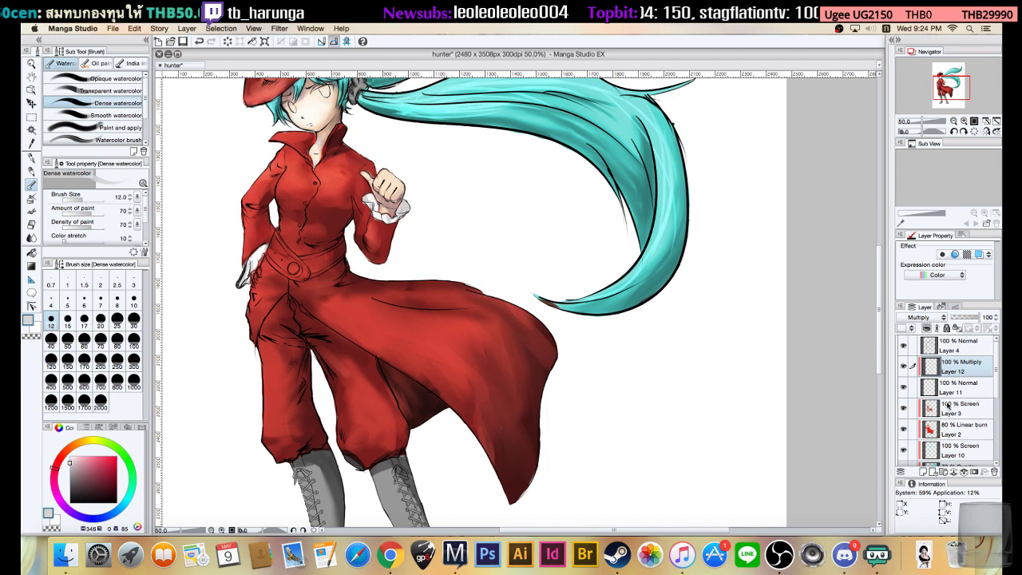
# - Add a new layer at 36% opacity above Layer 12 and tint the white cuffs with the coat's red using Dense watercolor at size 40
pyautogui.click(923, 472)
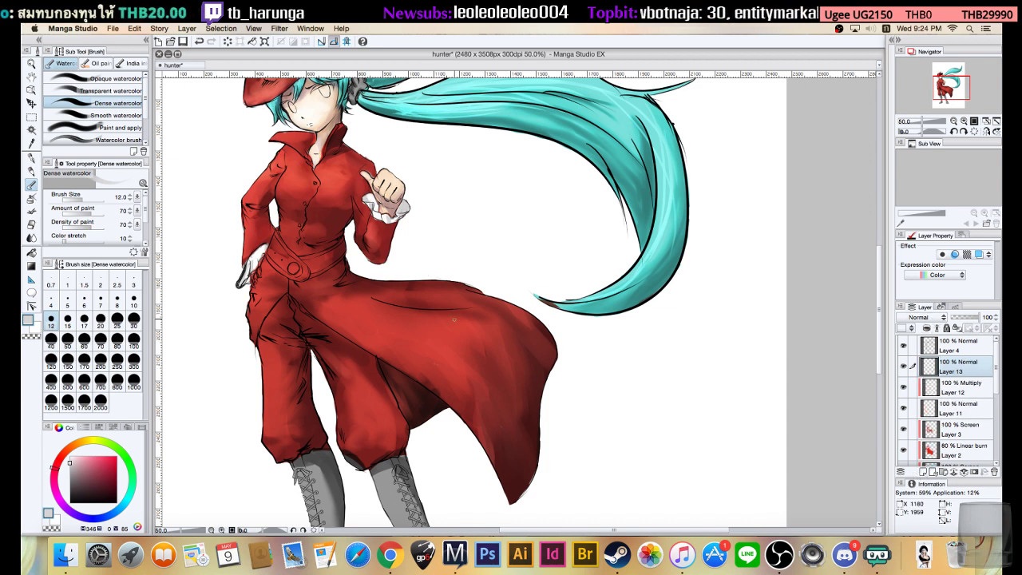
pyautogui.keyDown('alt'); pyautogui.click(414, 324); pyautogui.keyUp('alt')
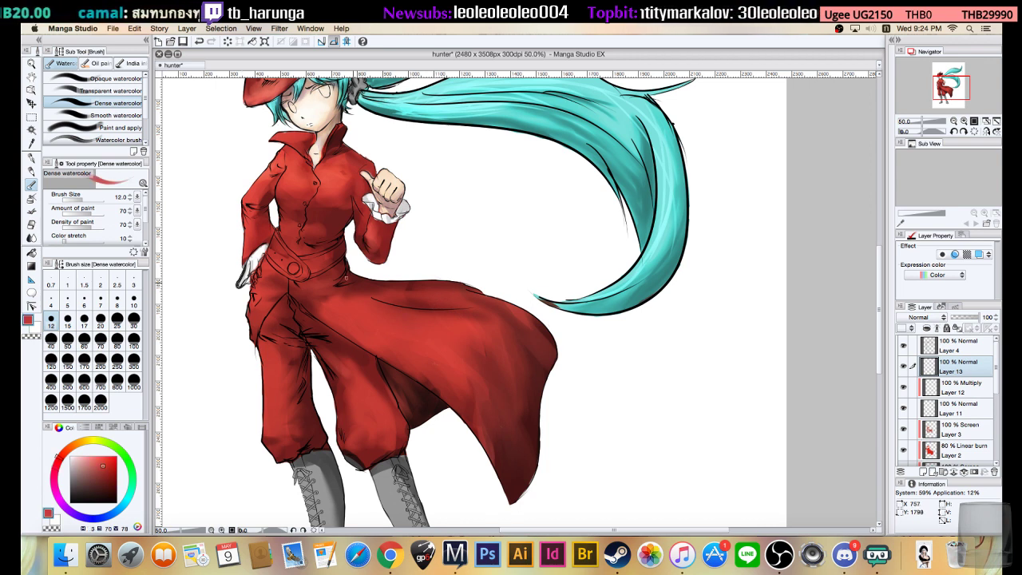
pyautogui.click(962, 318)
pyautogui.moveTo(963, 317); pyautogui.dragTo(955, 313)
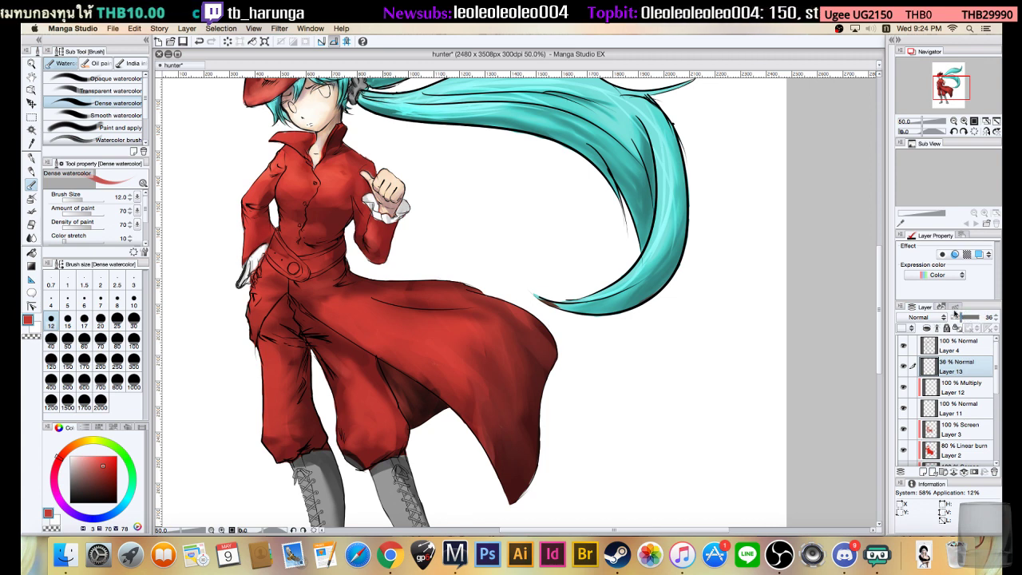
pyautogui.press(']')
pyautogui.press(']')
pyautogui.press(']')
pyautogui.press(']')
pyautogui.press(']')
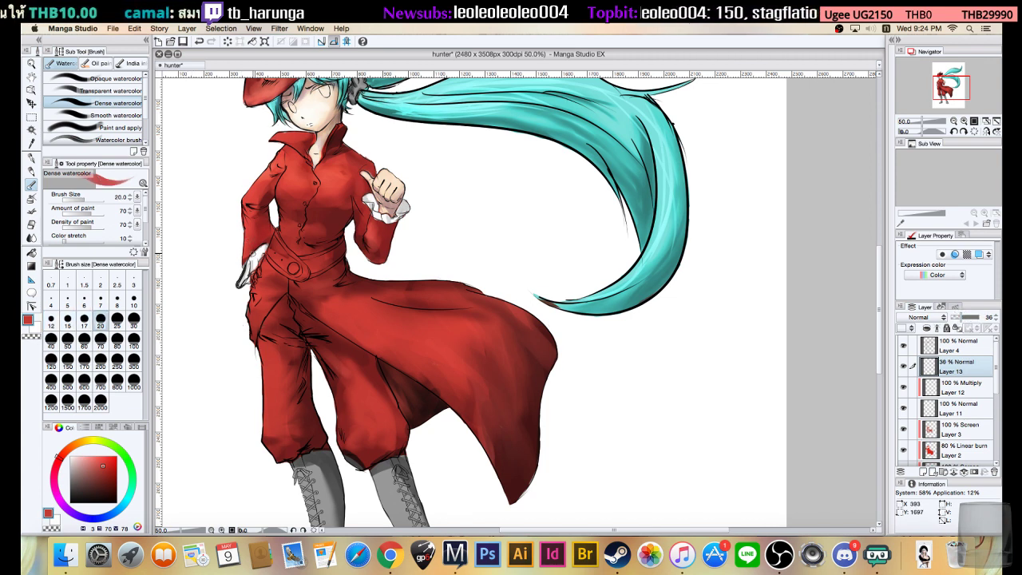
pyautogui.press(']')
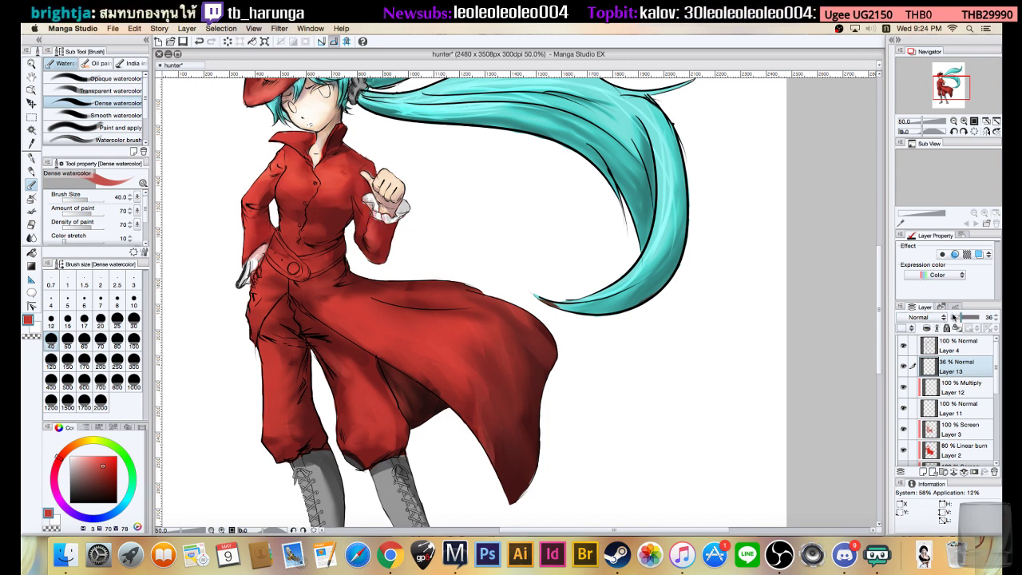
# - Set Layer 13's opacity to 23% and check the cuffs' red tint against the whole figure
pyautogui.moveTo(956, 319); pyautogui.dragTo(954, 319)
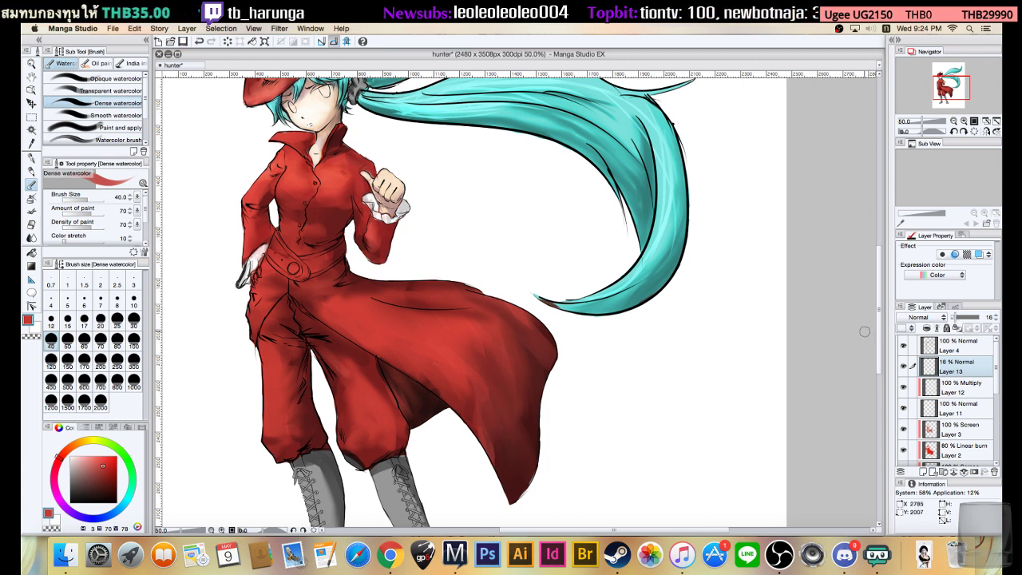
pyautogui.moveTo(957, 319); pyautogui.dragTo(961, 320)
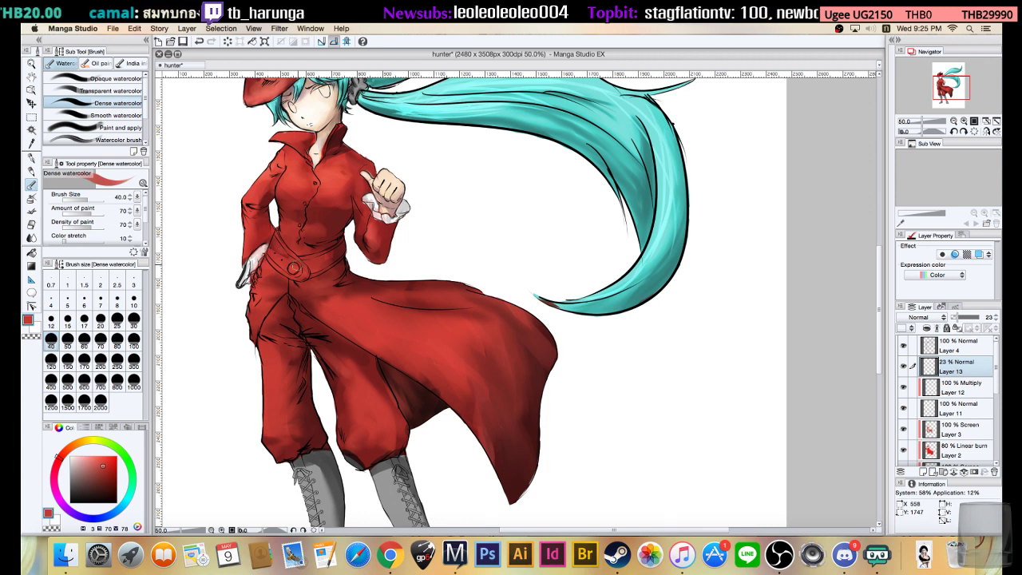
pyautogui.click(954, 121)
pyautogui.click(954, 122)
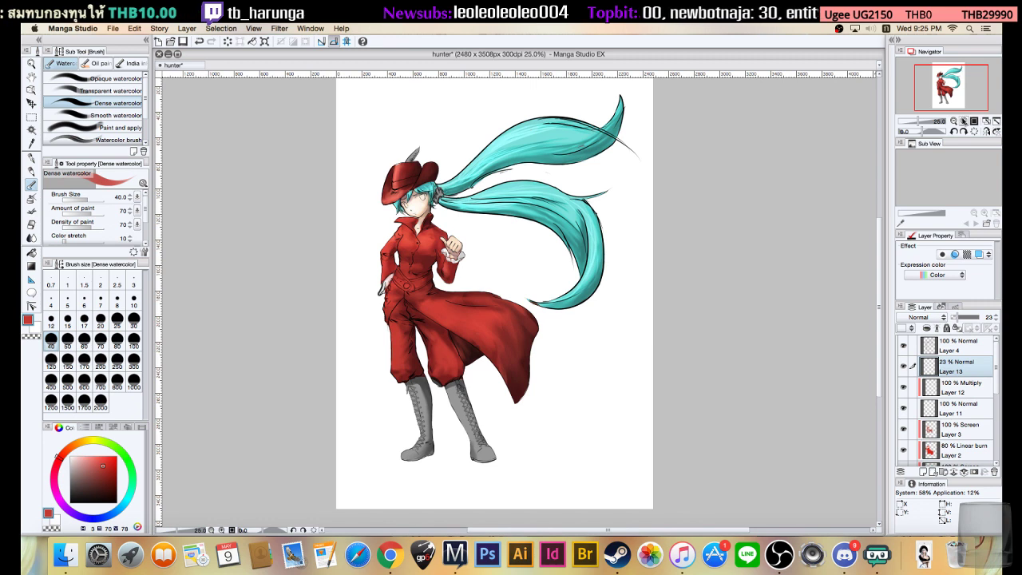
pyautogui.click(964, 121)
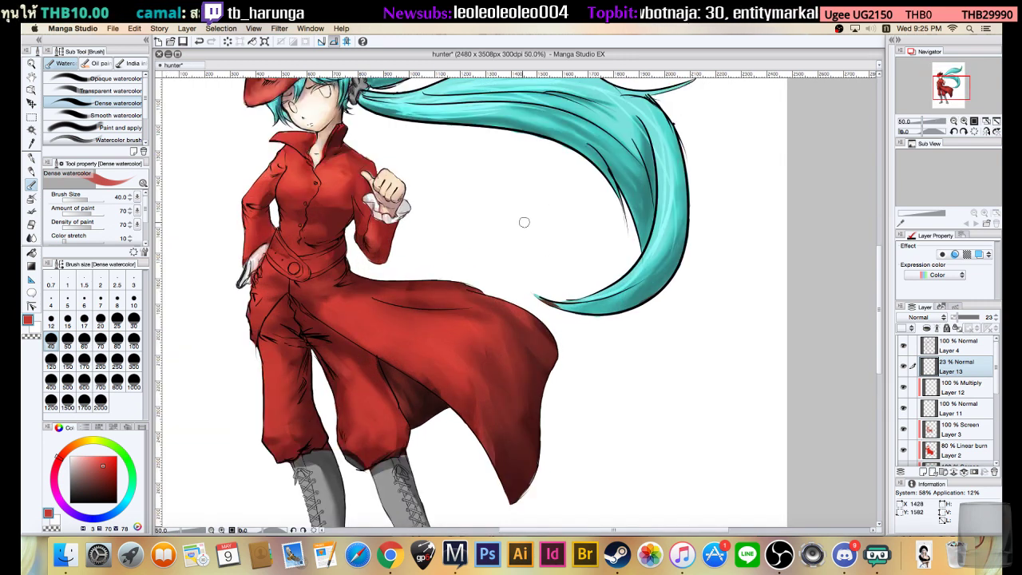
# - Clip Layer 11 and Layer 13 to the layer below
pyautogui.moveTo(501, 211); pyautogui.dragTo(511, 282)
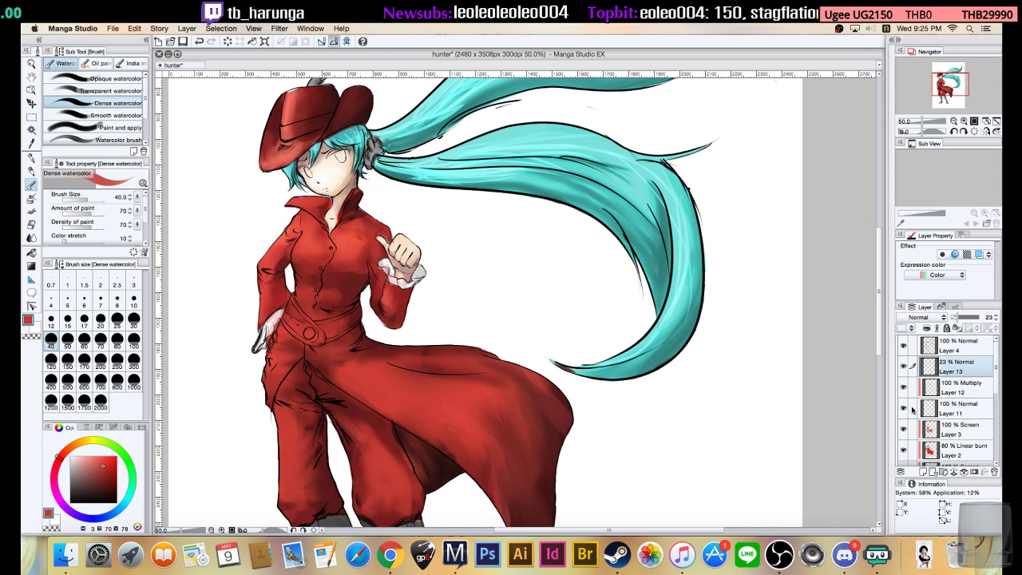
pyautogui.click(955, 408)
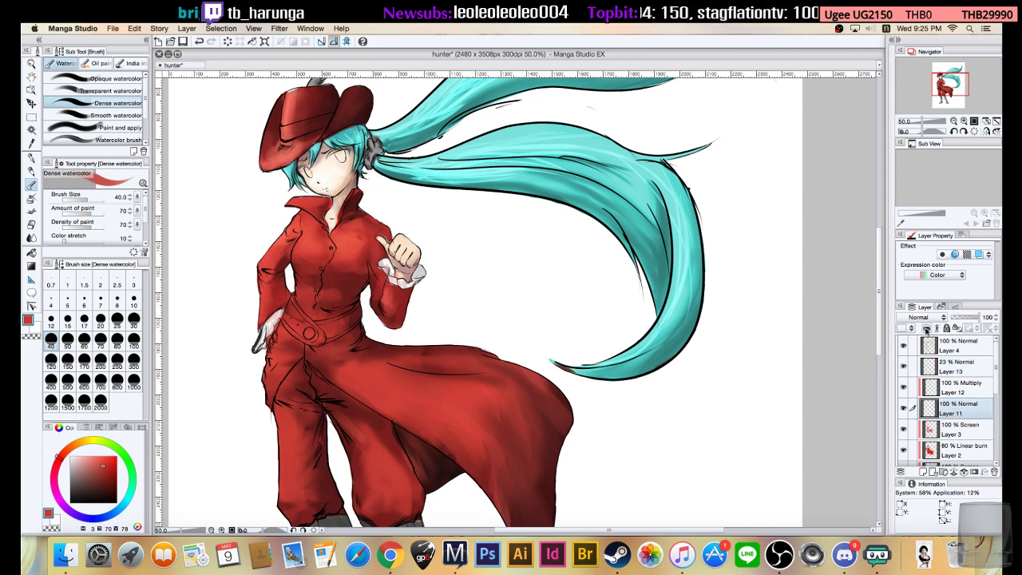
pyautogui.click(957, 369)
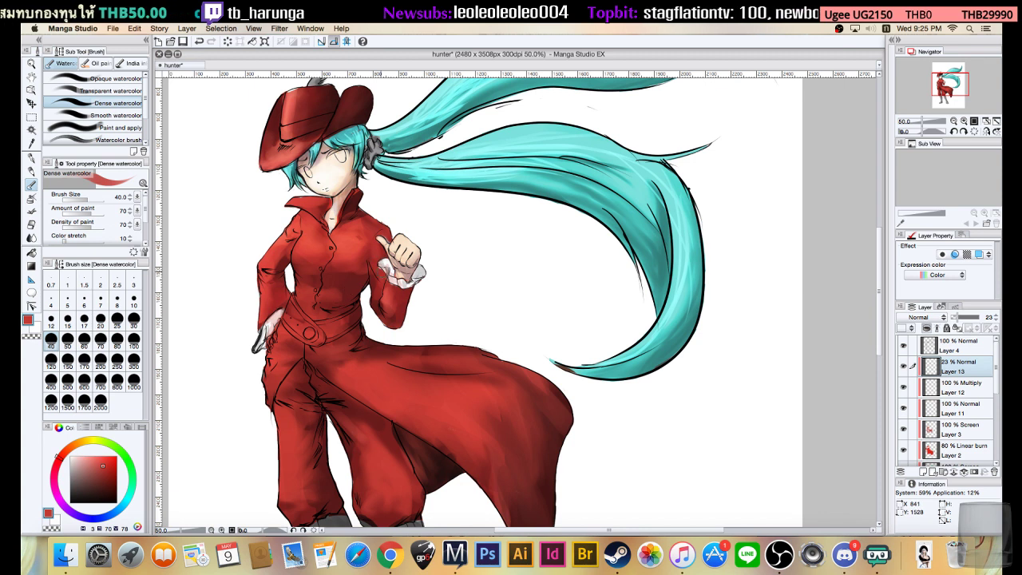
pyautogui.moveTo(479, 261); pyautogui.dragTo(490, 296)
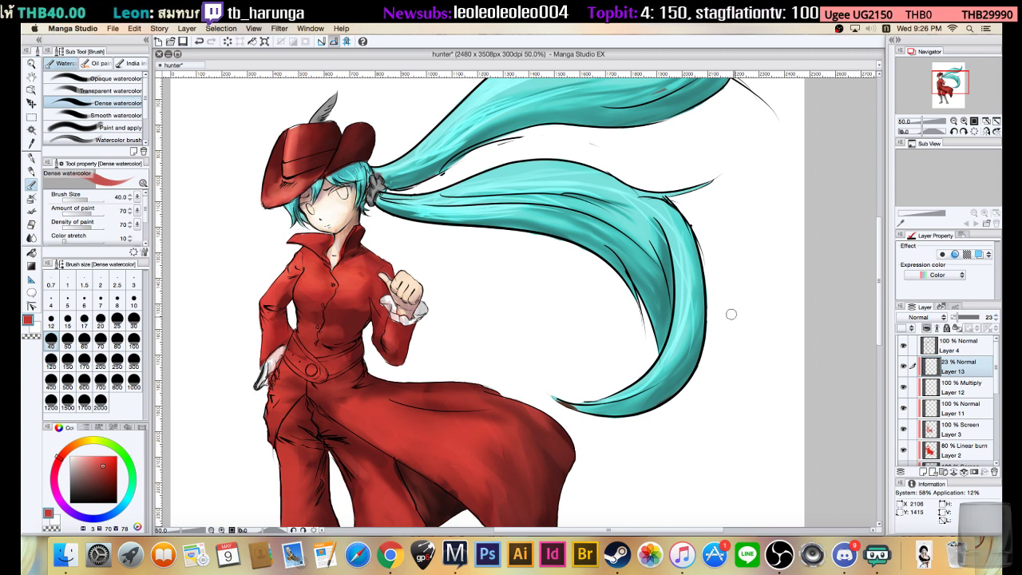
# - Paint both eyes white on a new clipped layer with the Dense watercolor brush at size 40, and move that layer below Layer 9
pyautogui.click(923, 472)
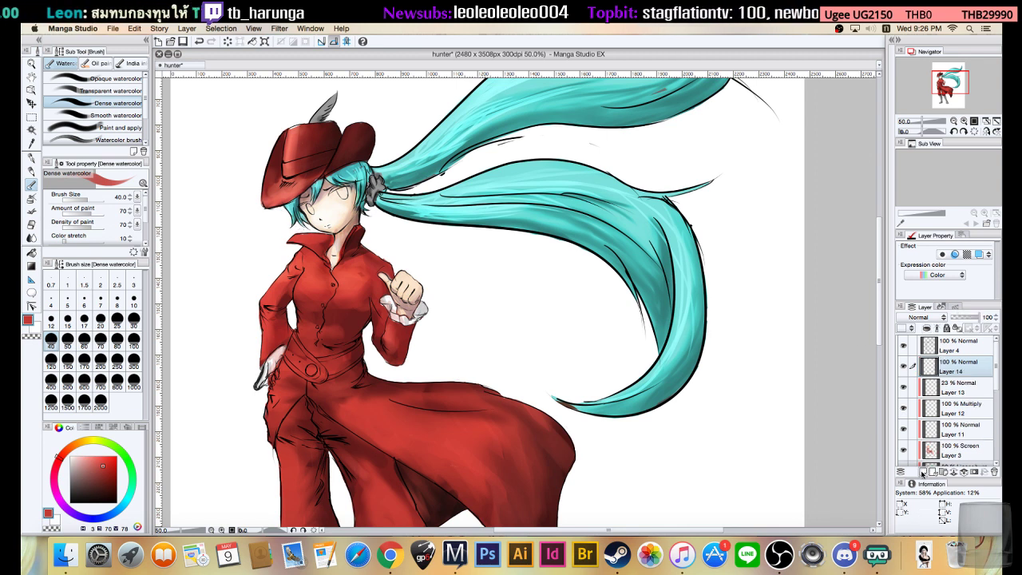
pyautogui.click(964, 122)
pyautogui.moveTo(238, 202); pyautogui.dragTo(432, 296)
pyautogui.click(70, 456)
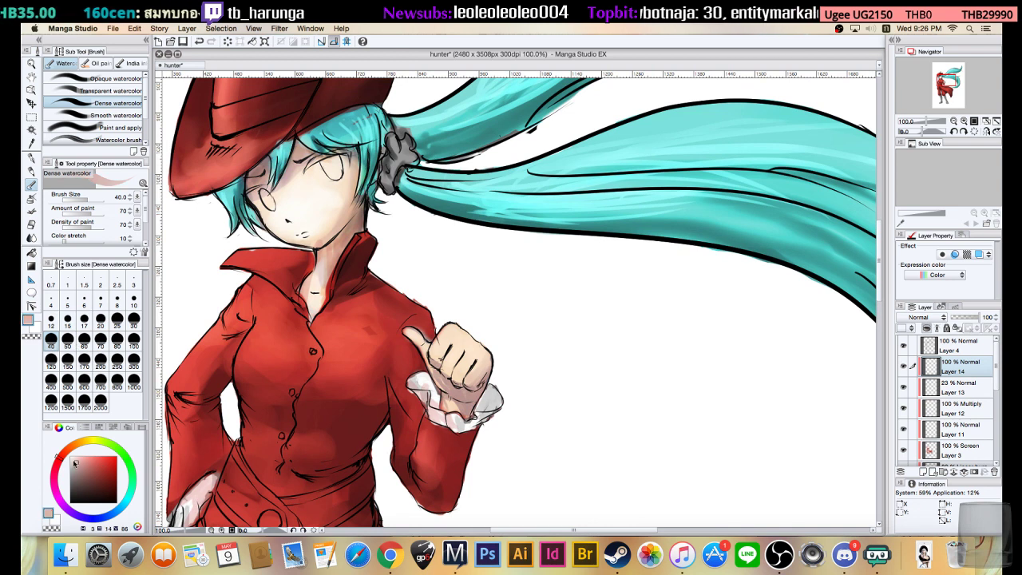
pyautogui.moveTo(334, 180)
pyautogui.mouseDown()
pyautogui.moveTo(313, 172)
pyautogui.moveTo(330, 163)
pyautogui.moveTo(313, 171)
pyautogui.moveTo(342, 163)
pyautogui.moveTo(336, 169)
pyautogui.mouseUp()
pyautogui.moveTo(254, 200)
pyautogui.mouseDown()
pyautogui.moveTo(268, 204)
pyautogui.moveTo(261, 194)
pyautogui.mouseUp()
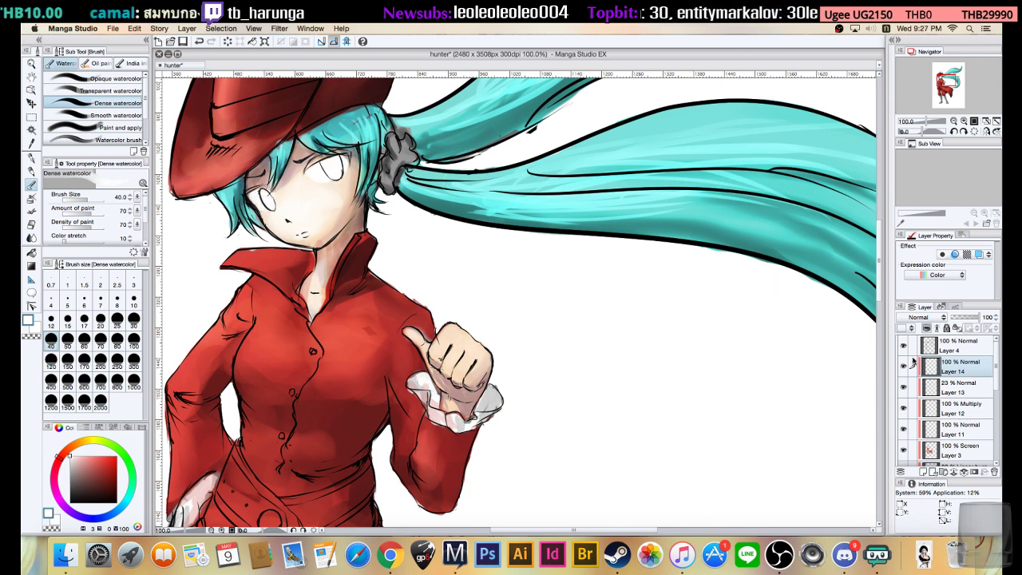
pyautogui.moveTo(963, 371); pyautogui.dragTo(971, 392)
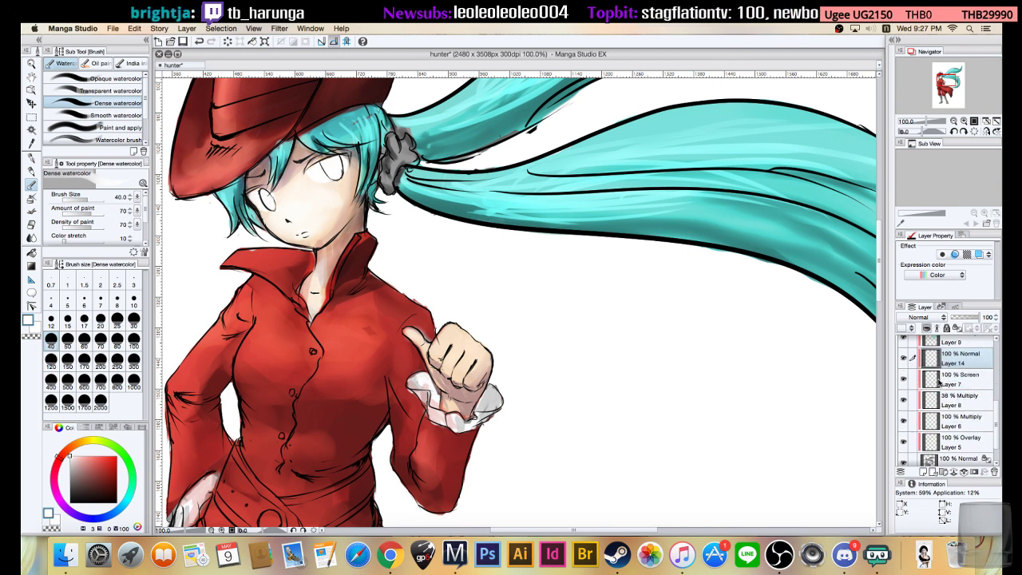
# - Select Layer 9, sample the ponytail's turquoise, and reduce the Dense watercolor brush to size 8
pyautogui.click(964, 342)
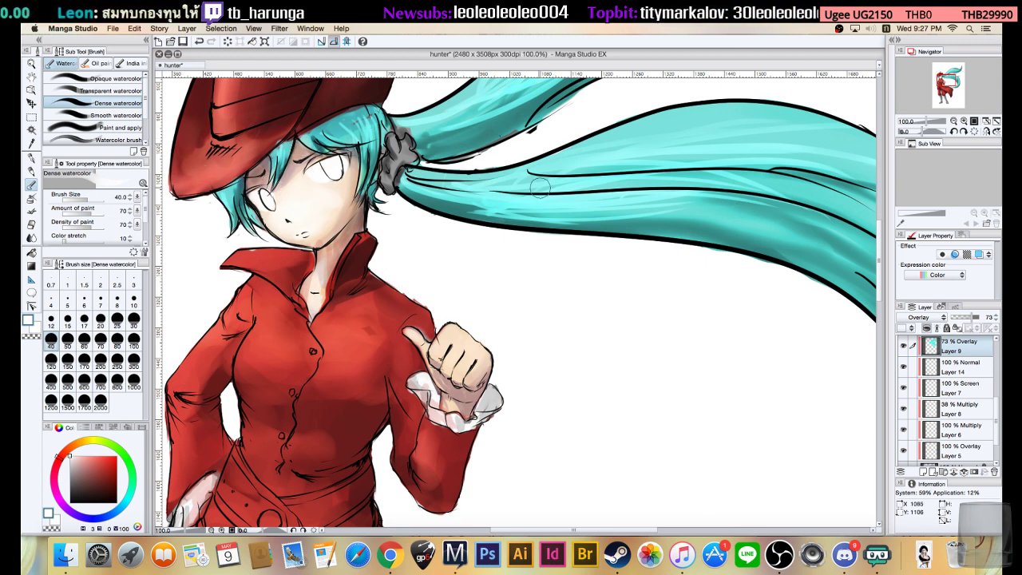
pyautogui.keyDown('alt'); pyautogui.click(819, 188); pyautogui.keyUp('alt')
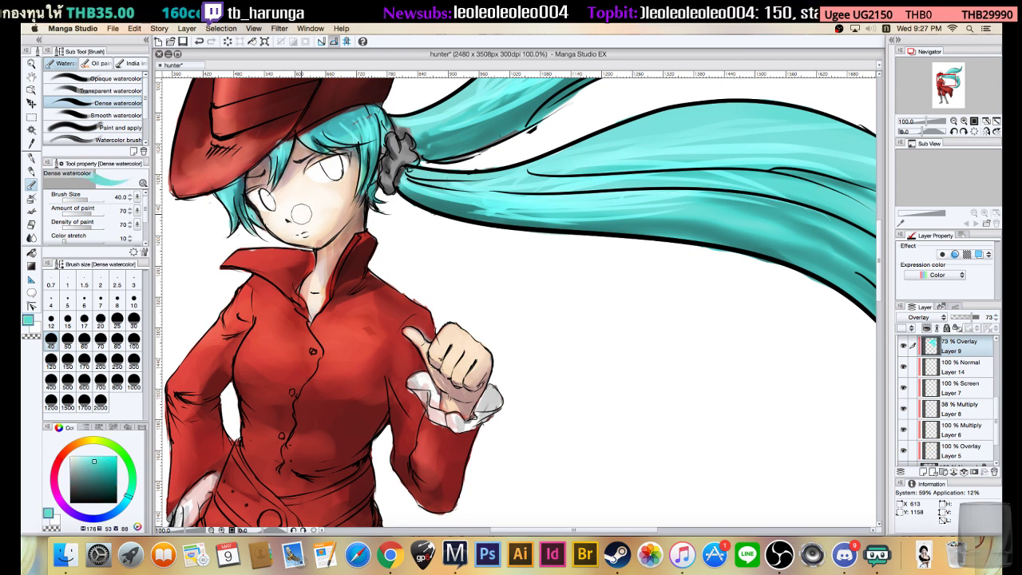
pyautogui.press('[')
pyautogui.press('[')
pyautogui.press('[')
pyautogui.press('[')
pyautogui.press('[')
pyautogui.press('[')
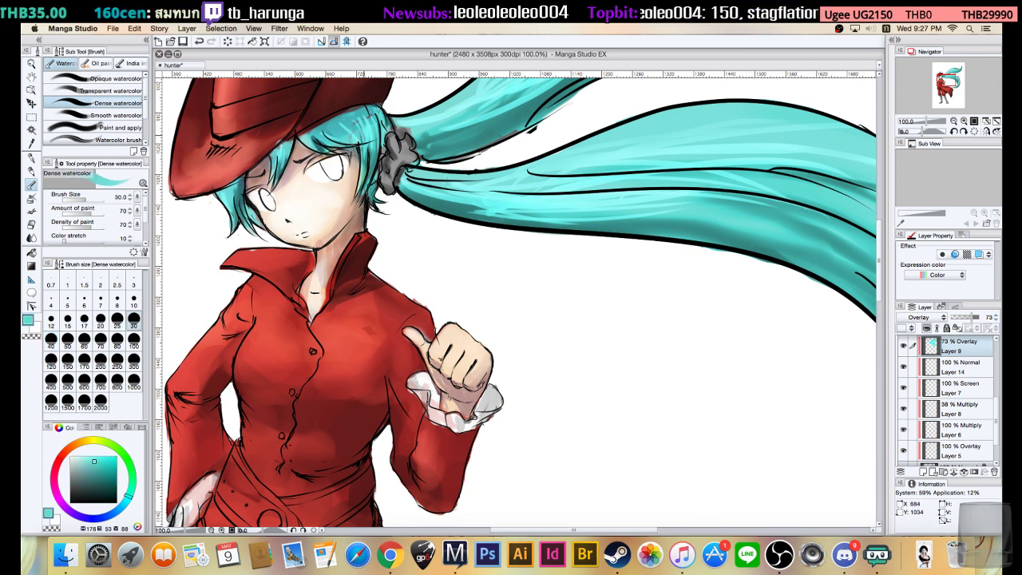
pyautogui.press('[')
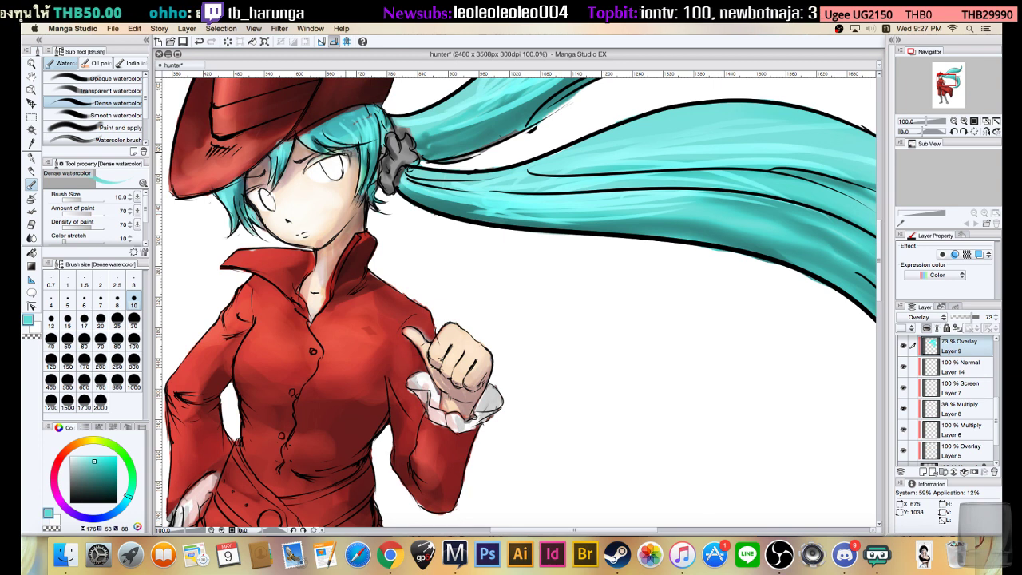
pyautogui.press('[')
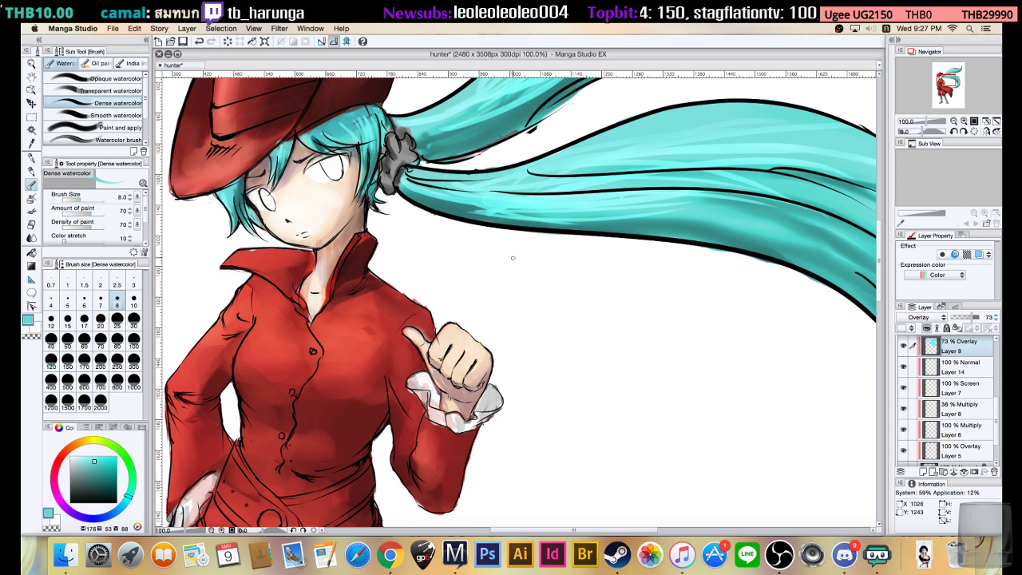
# - Add a clipped layer above Layer 14 and paint a near-black iris in the eye nearest the hair tie with Dense watercolor at size 8
pyautogui.moveTo(80, 471); pyautogui.dragTo(57, 499)
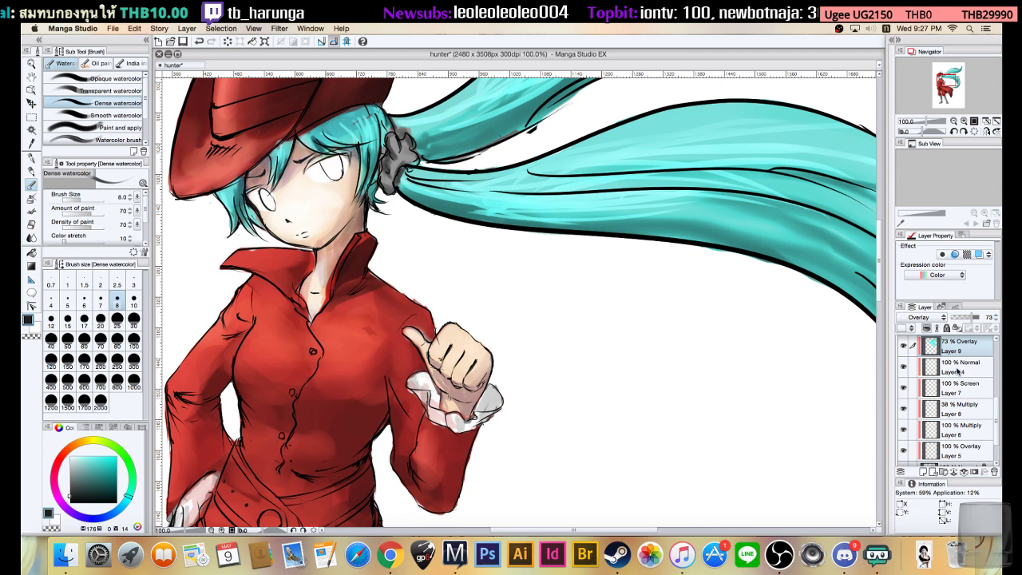
pyautogui.click(959, 369)
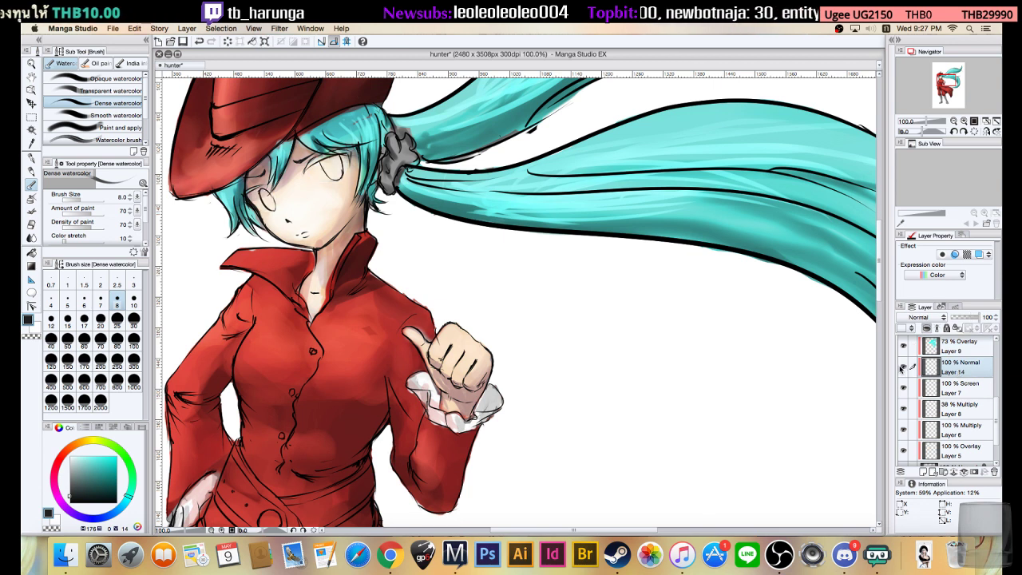
pyautogui.click(925, 473)
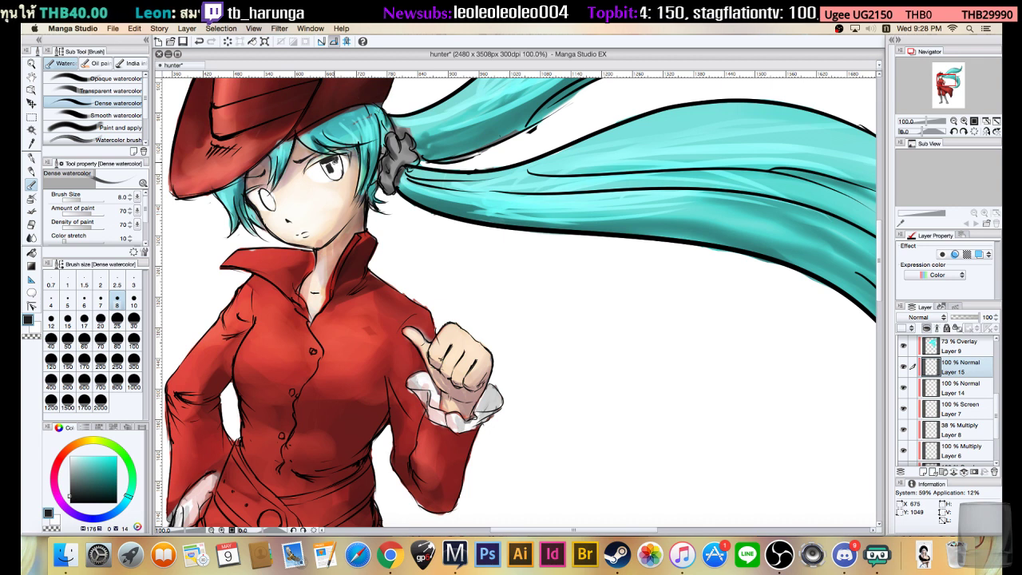
# - Fill both irises with near-black on Layer 15 and add a clipped layer above it in Screen mode
pyautogui.moveTo(338, 164); pyautogui.dragTo(338, 175)
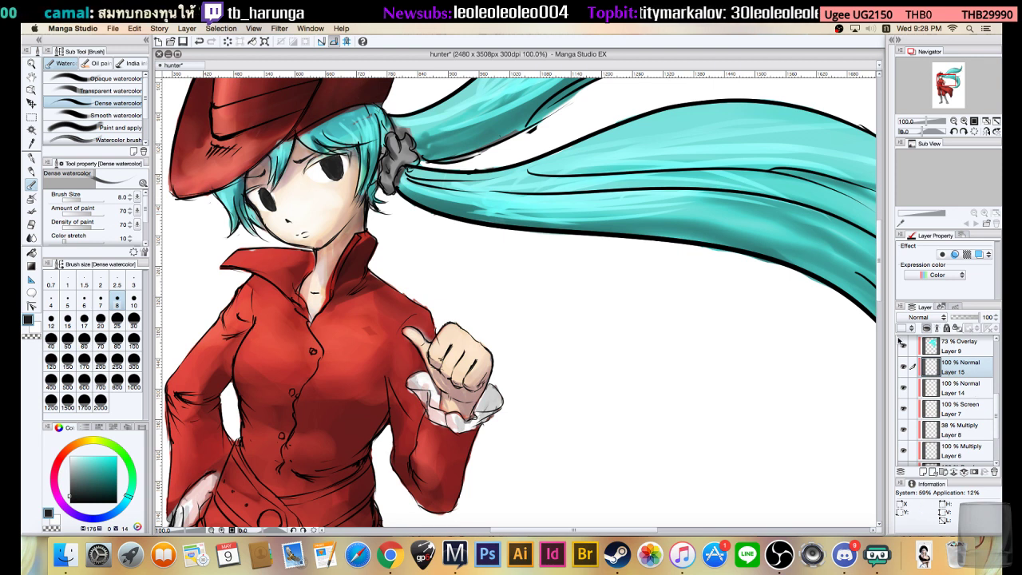
pyautogui.click(924, 472)
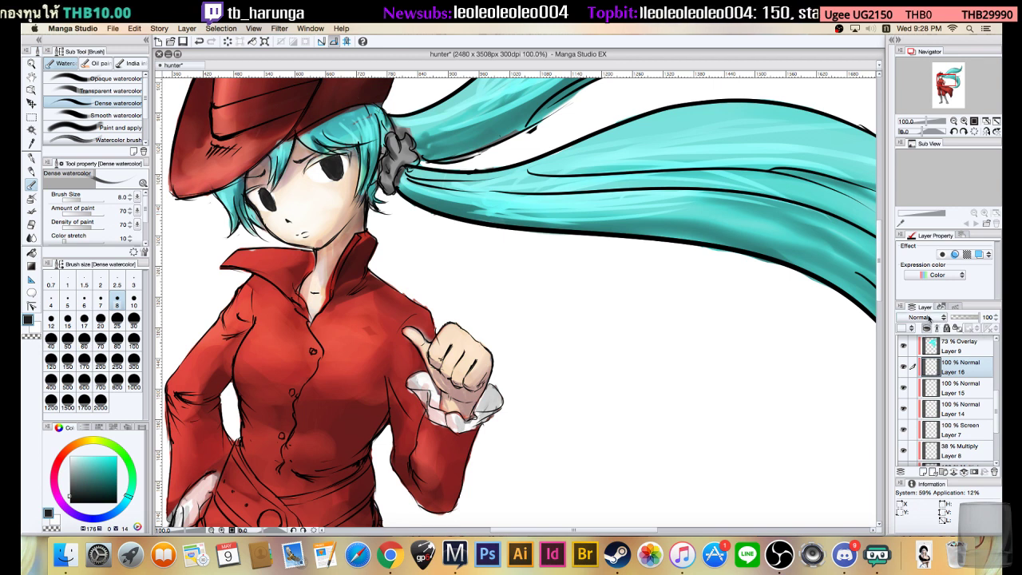
pyautogui.click(924, 318)
pyautogui.click(906, 402)
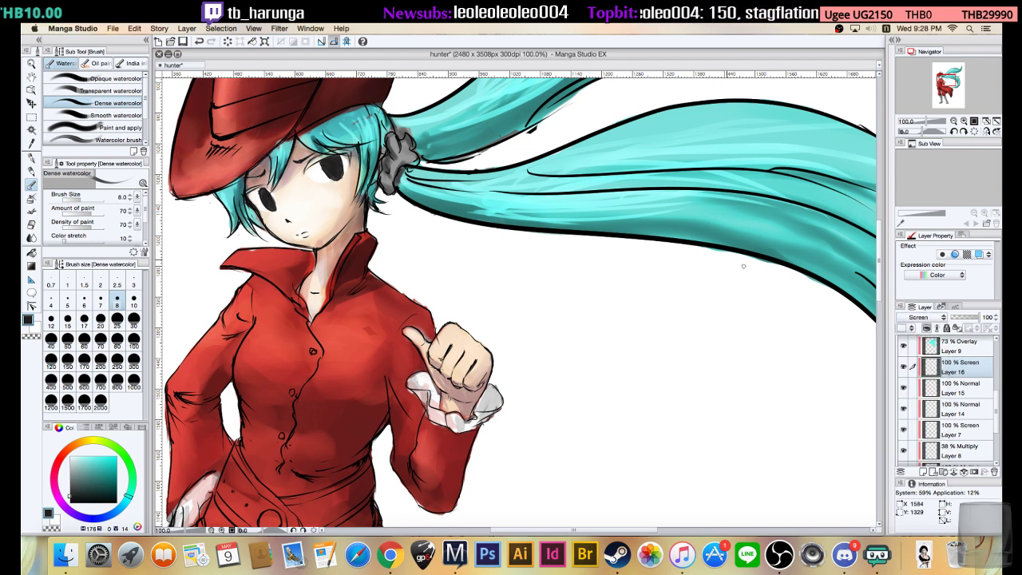
# - Mix a muted blue with hue 190, saturation 27 and value 79, and set the Dense watercolor brush to size 17
pyautogui.moveTo(79, 482)
pyautogui.mouseDown()
pyautogui.moveTo(53, 476)
pyautogui.moveTo(80, 470)
pyautogui.mouseUp()
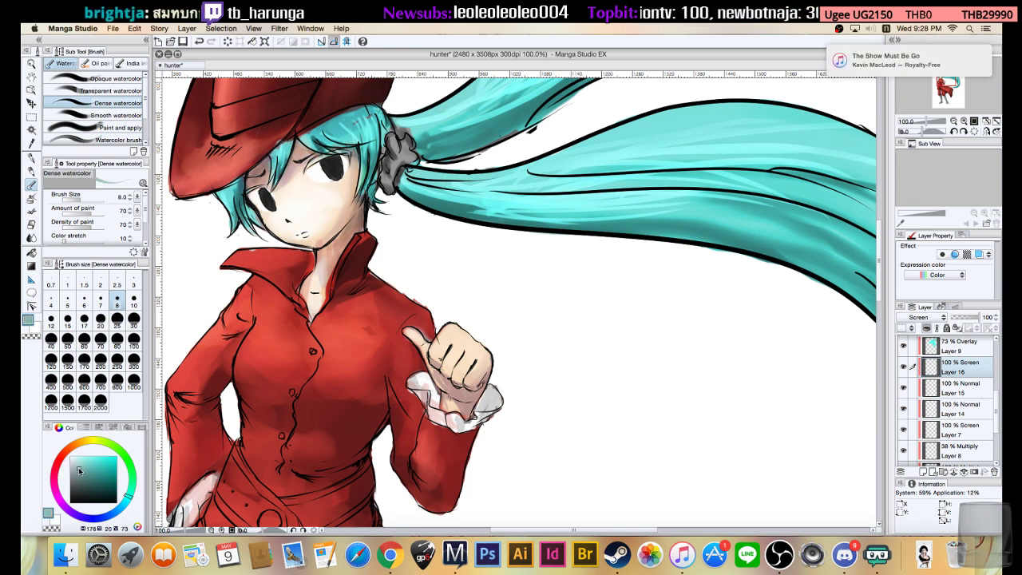
pyautogui.moveTo(125, 502); pyautogui.dragTo(123, 506)
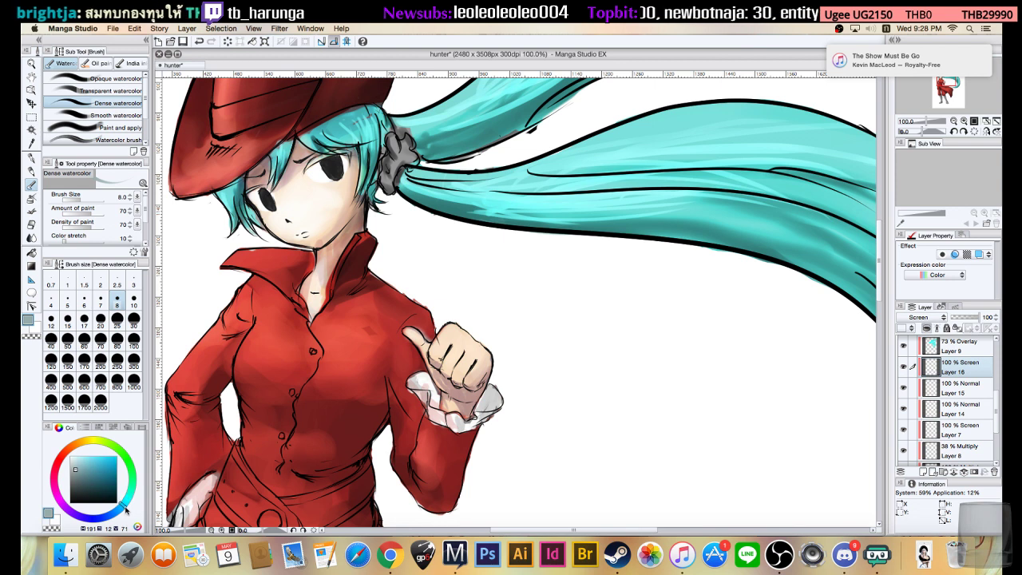
pyautogui.moveTo(73, 465); pyautogui.dragTo(81, 467)
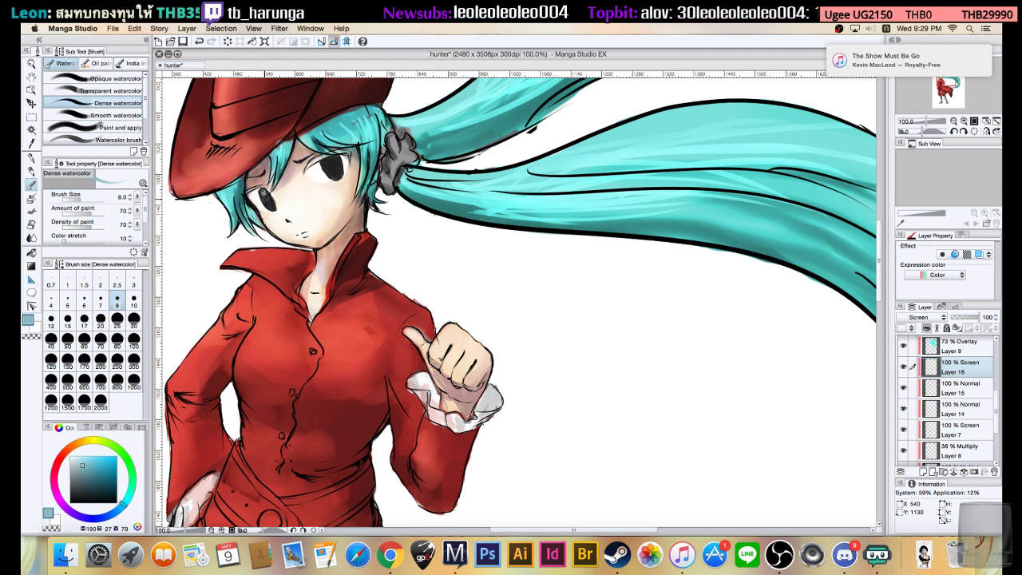
pyautogui.press(']')
pyautogui.press(']')
pyautogui.press(']')
pyautogui.press(']')
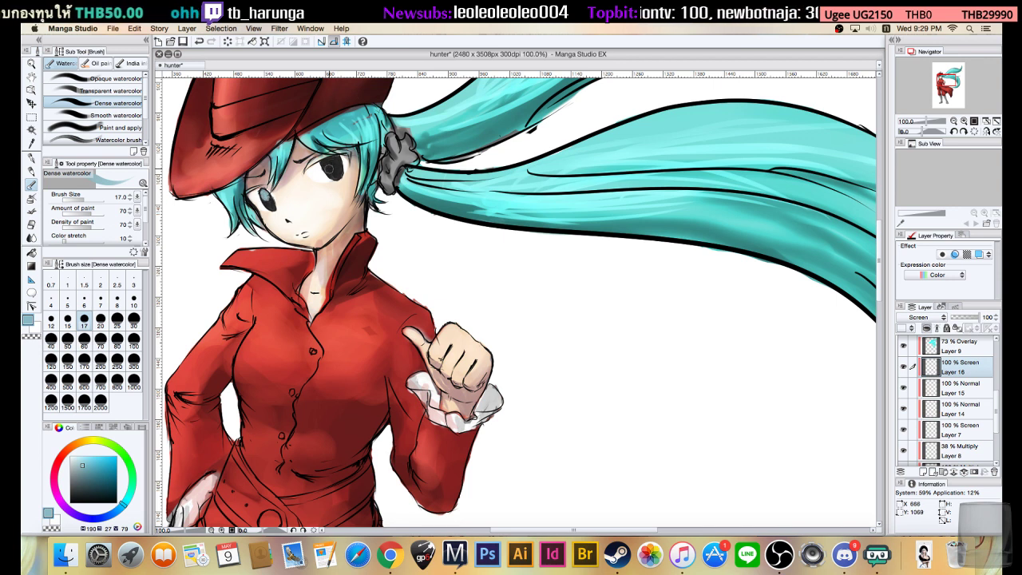
pyautogui.moveTo(329, 165); pyautogui.dragTo(335, 167)
pyautogui.press('super+z')
pyautogui.press('super+z')
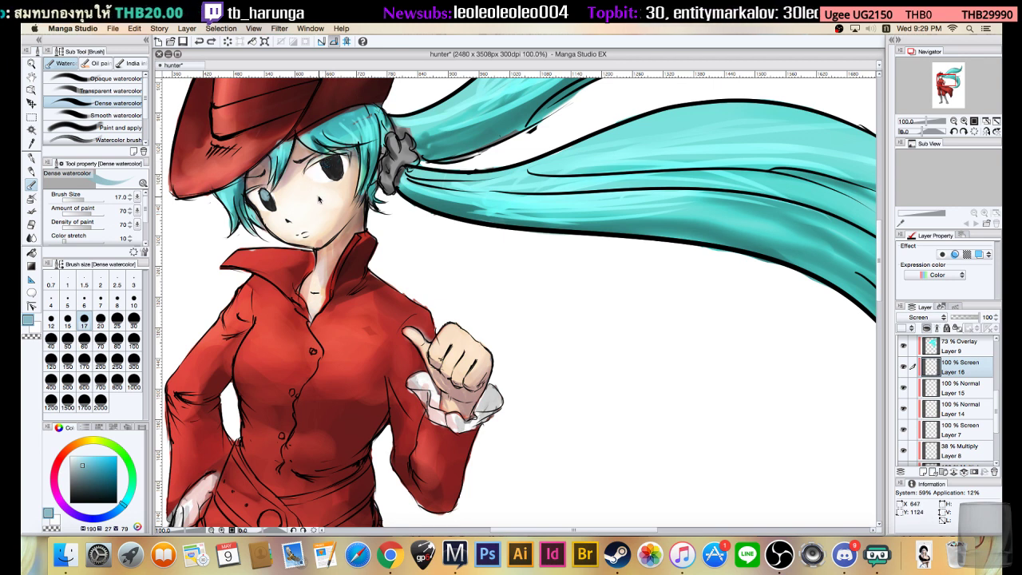
pyautogui.press('super+z')
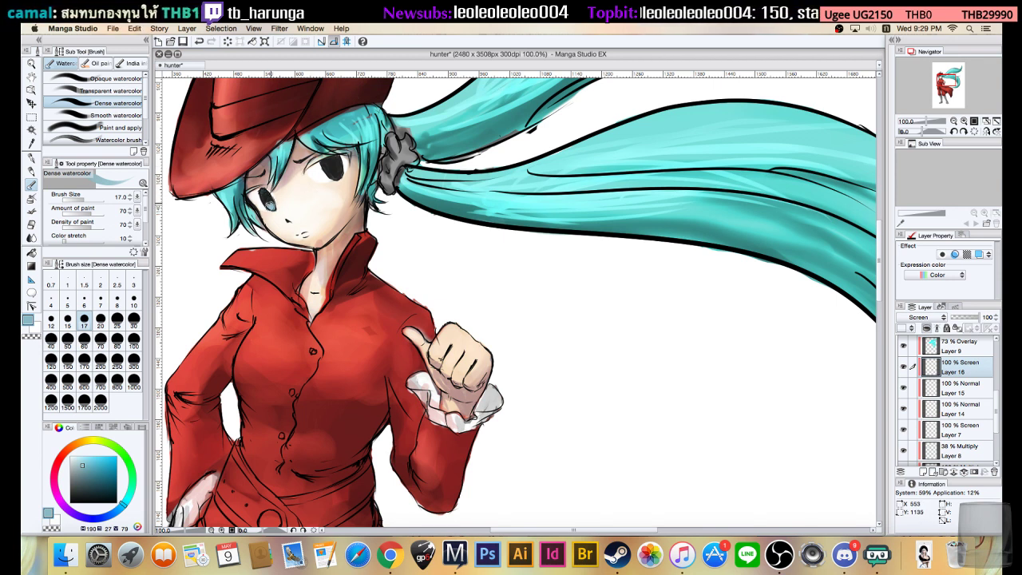
# - Paint the muted blue into the irises with Dense watercolor on the Screen layer and blend it using Transparent watercolor at size 30
pyautogui.moveTo(337, 172); pyautogui.dragTo(331, 175)
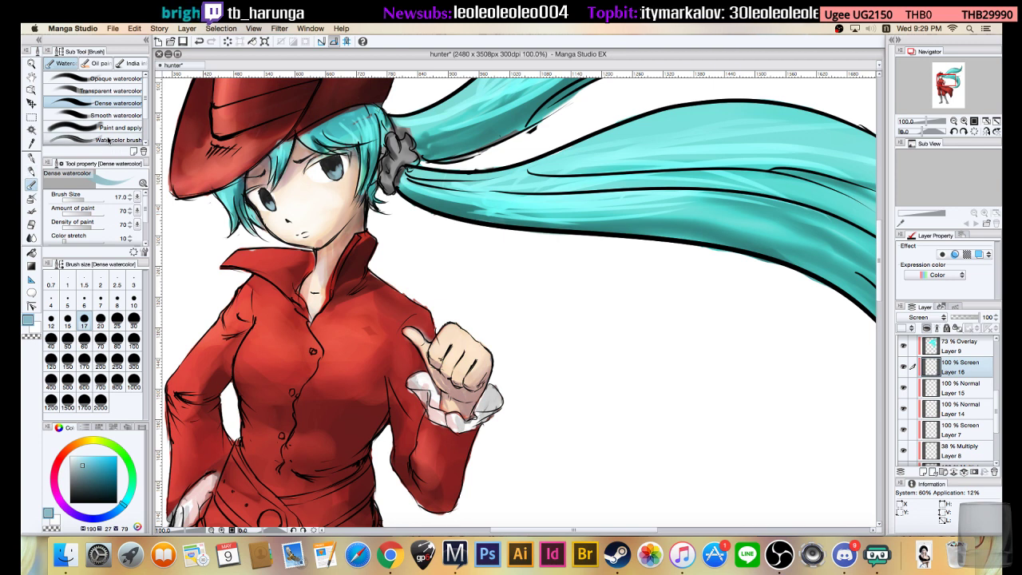
pyautogui.click(100, 95)
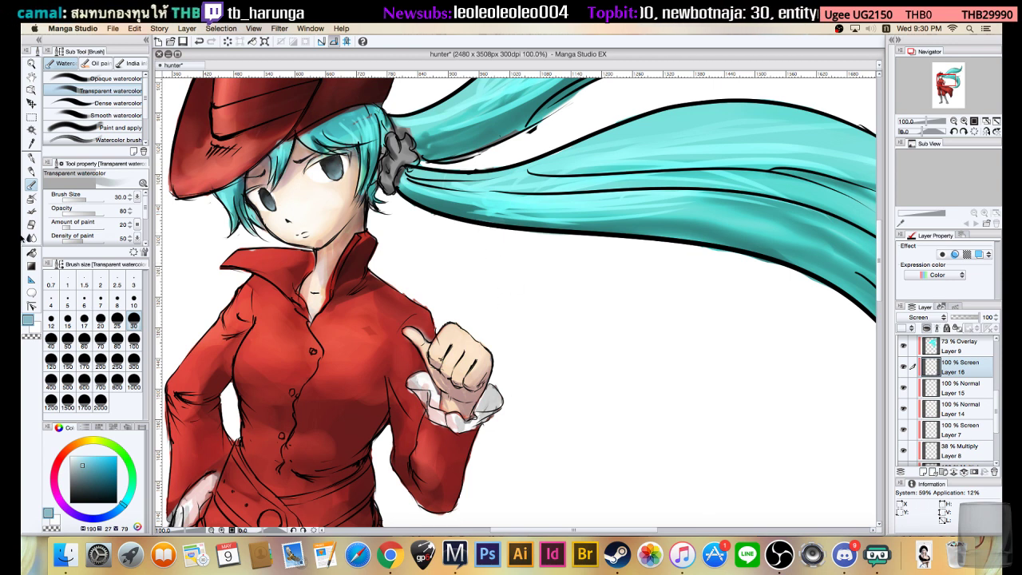
# - Add a clipped layer above Layer 16 and paint near-black pupils in both eyes with Dense watercolor at size 12
pyautogui.moveTo(77, 490); pyautogui.dragTo(70, 504)
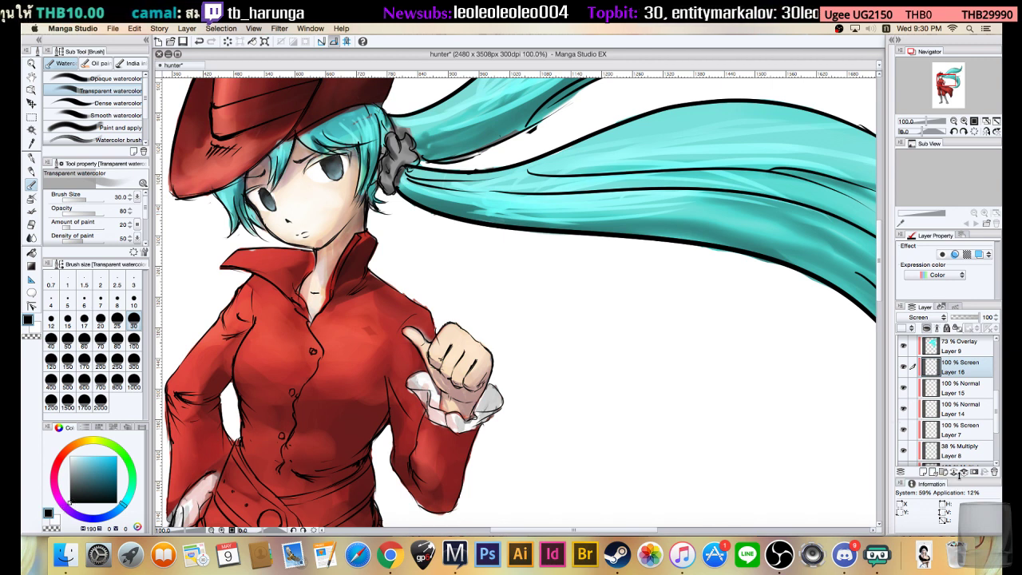
pyautogui.click(923, 473)
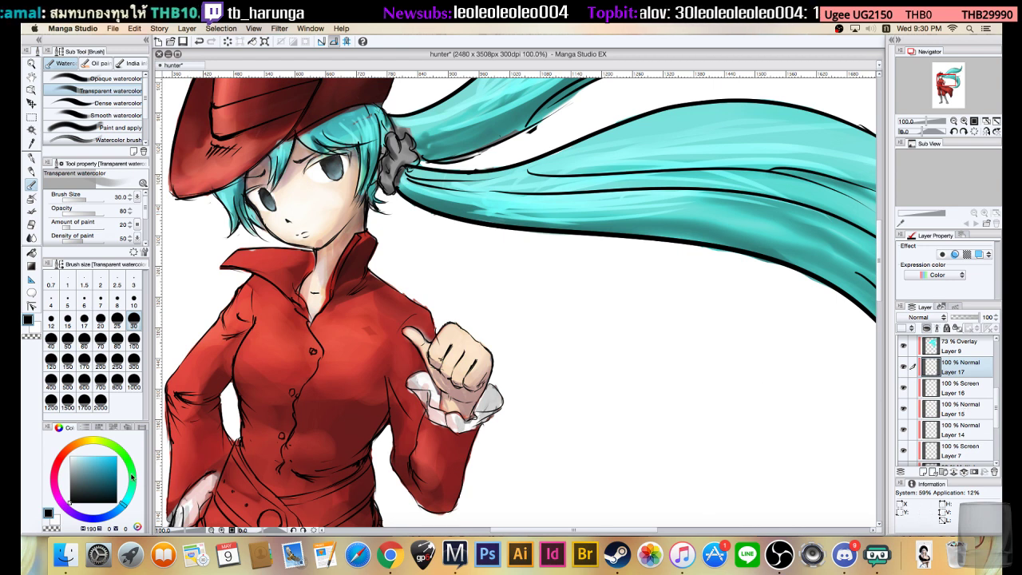
pyautogui.click(76, 491)
pyautogui.click(66, 502)
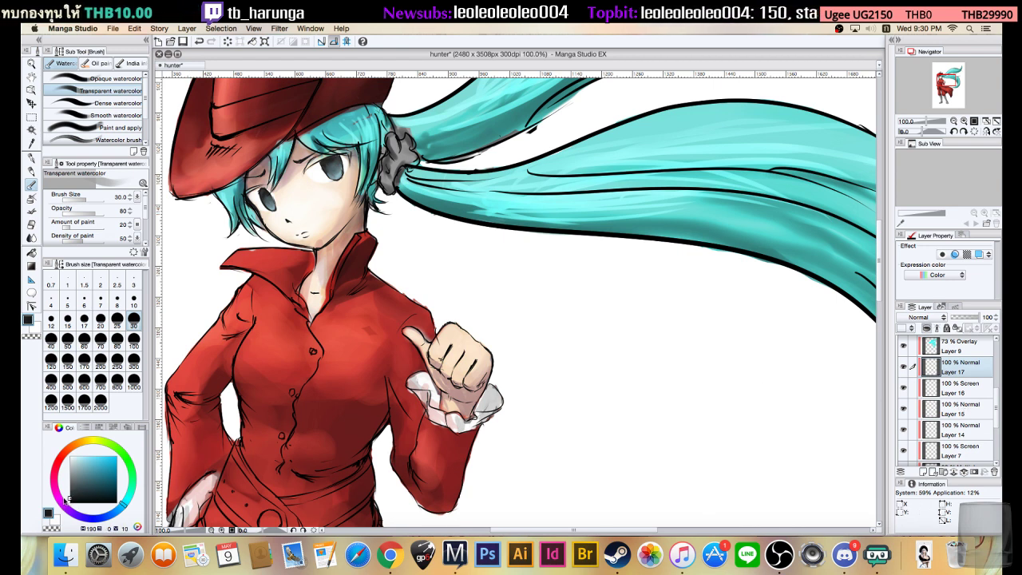
pyautogui.press('[')
pyautogui.press('[')
pyautogui.press('[')
pyautogui.press('[')
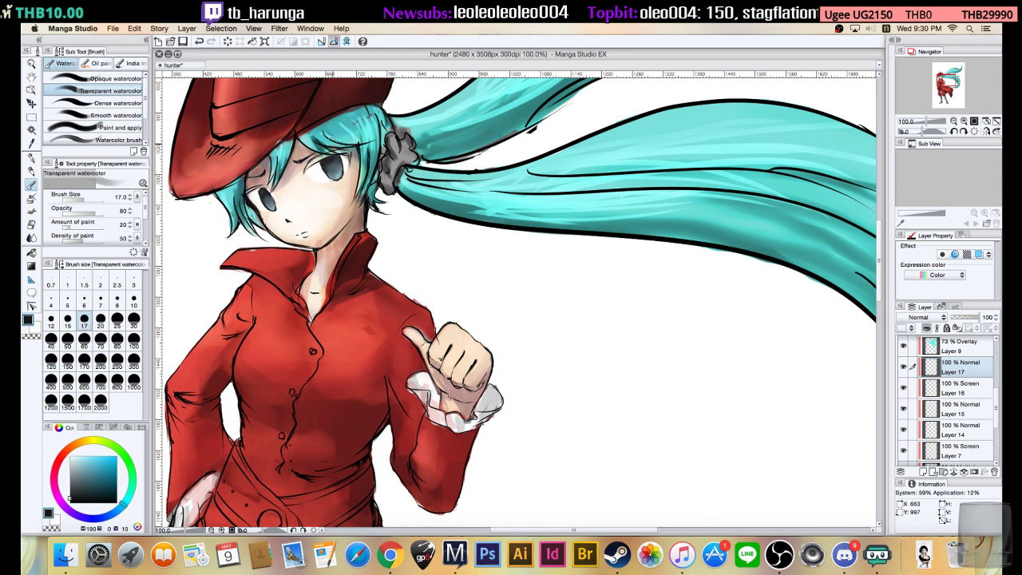
pyautogui.click(119, 103)
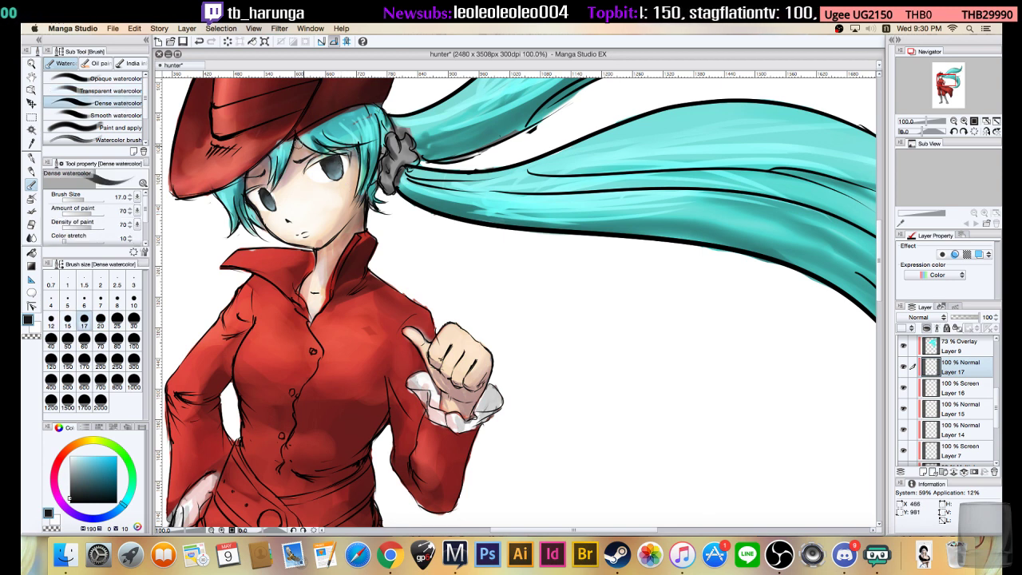
pyautogui.press('[')
pyautogui.press('[')
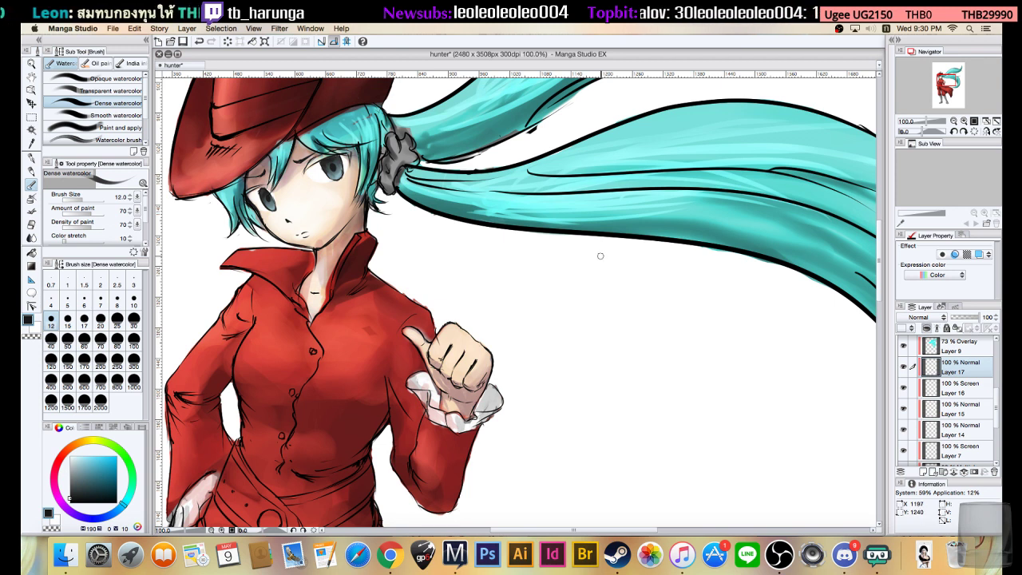
# - Add a clipped Multiply layer above Layer 17 and shade the eyes in light blue-grey, finishing with Transparent watercolor at size 15
pyautogui.click(923, 473)
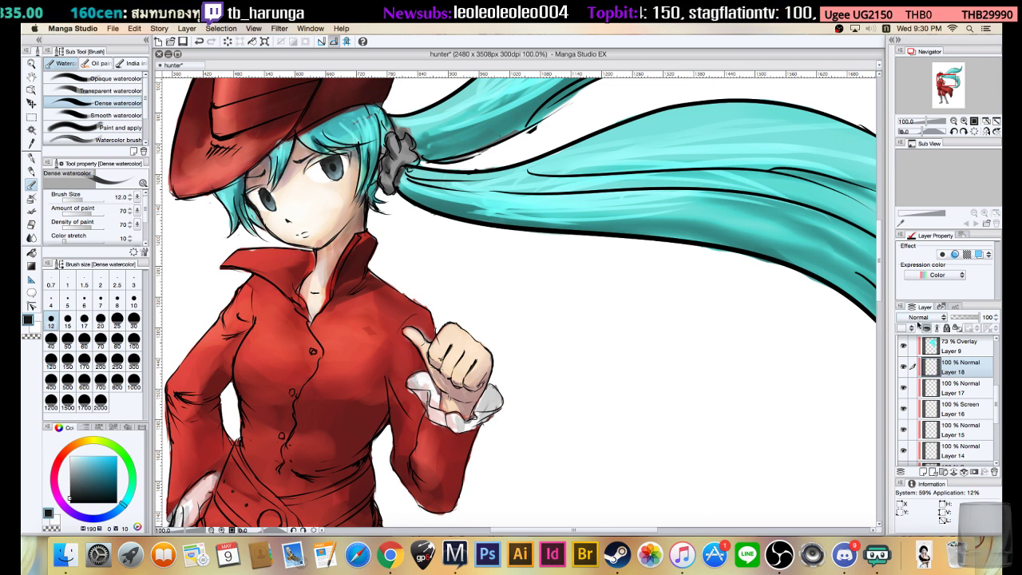
pyautogui.click(920, 318)
pyautogui.click(908, 352)
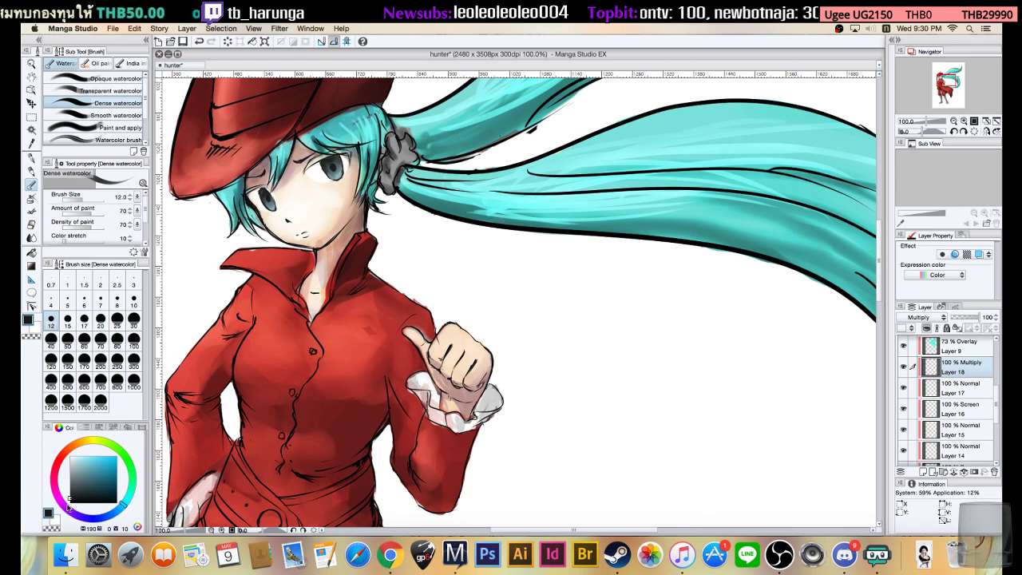
pyautogui.click(68, 474)
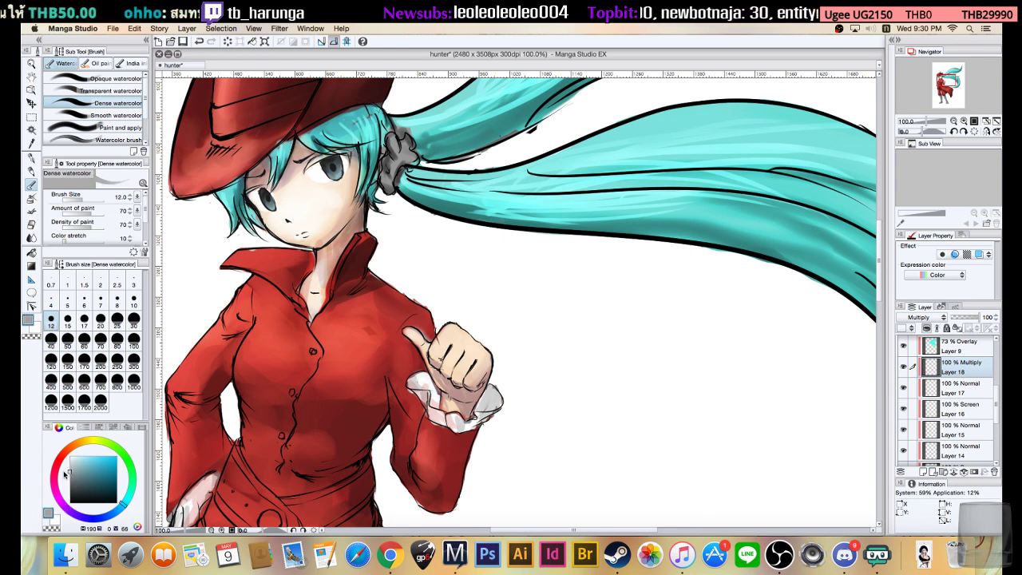
pyautogui.click(70, 469)
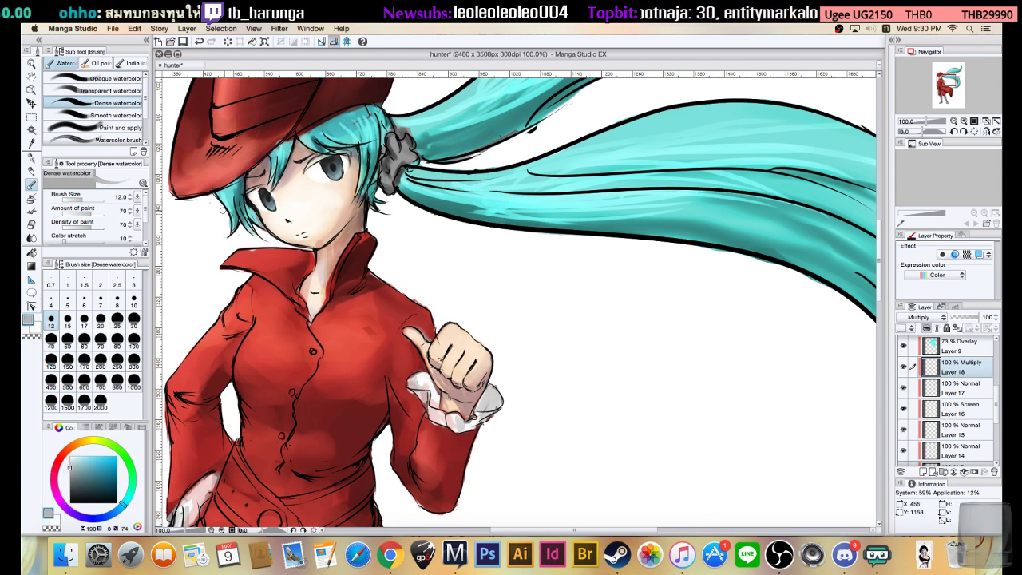
pyautogui.click(102, 91)
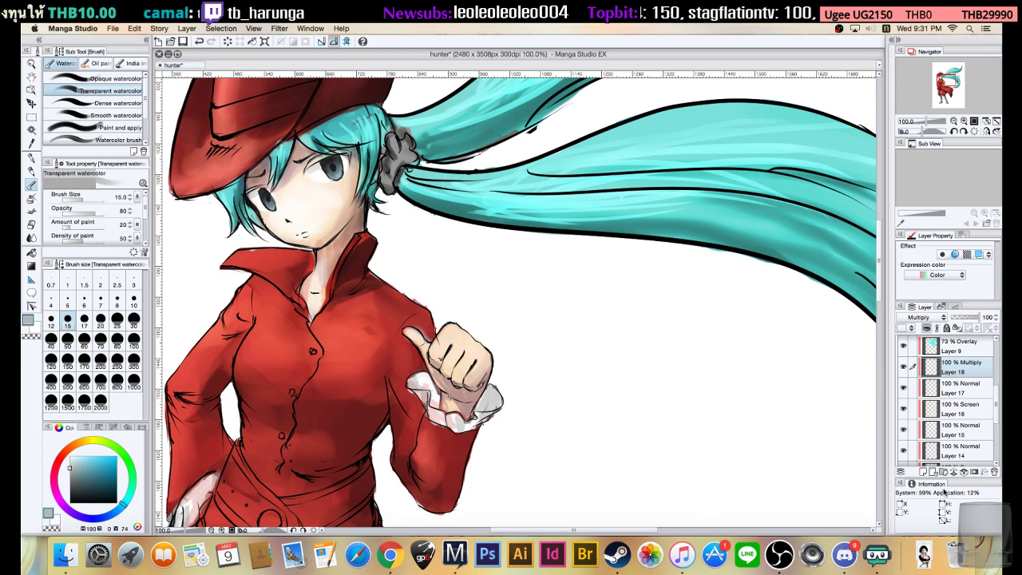
# - Add a clipped Screen layer above Layer 18 and touch up the irises with light blue-grey Dense watercolor at size 8
pyautogui.click(923, 472)
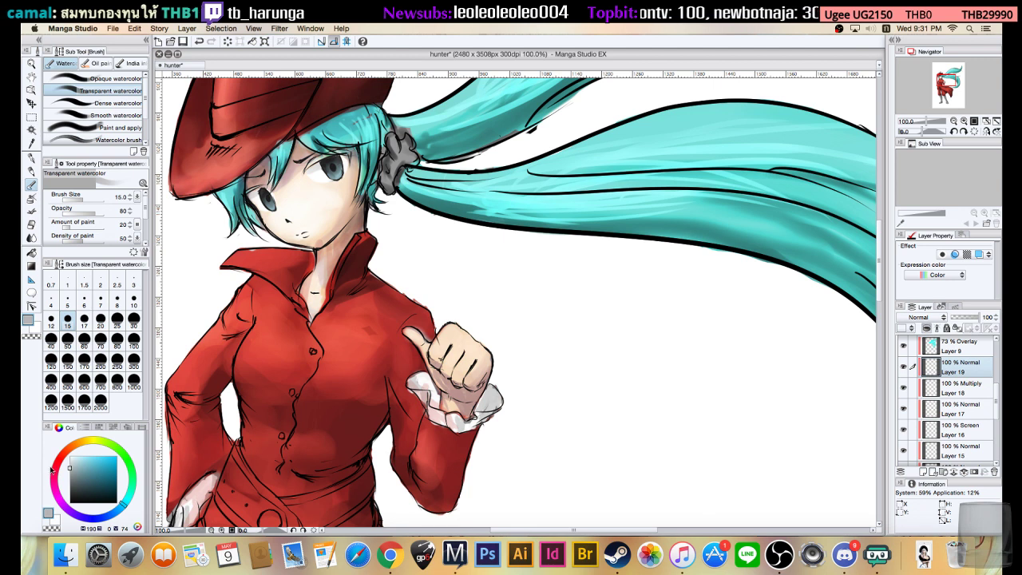
pyautogui.click(906, 317)
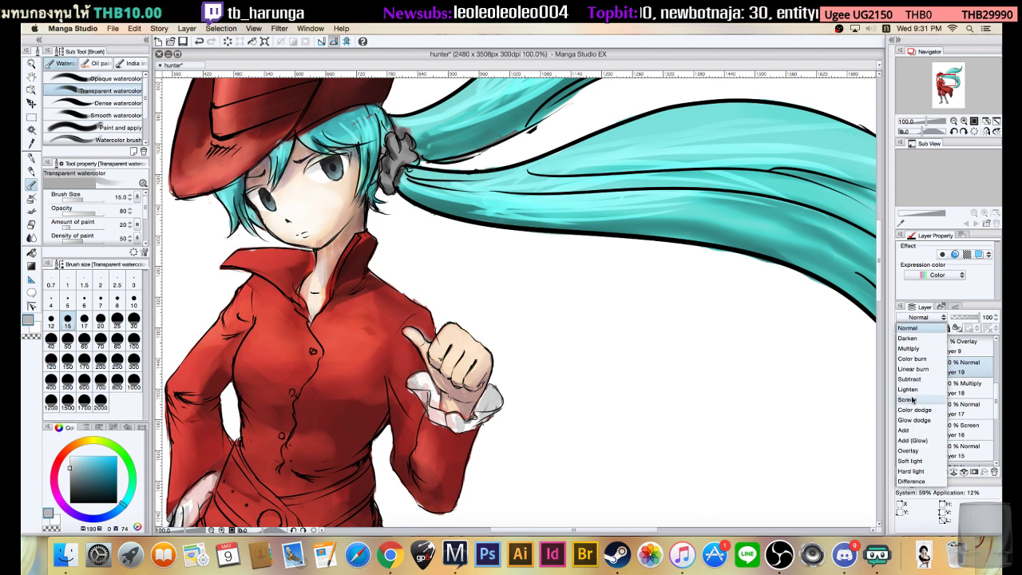
pyautogui.click(908, 399)
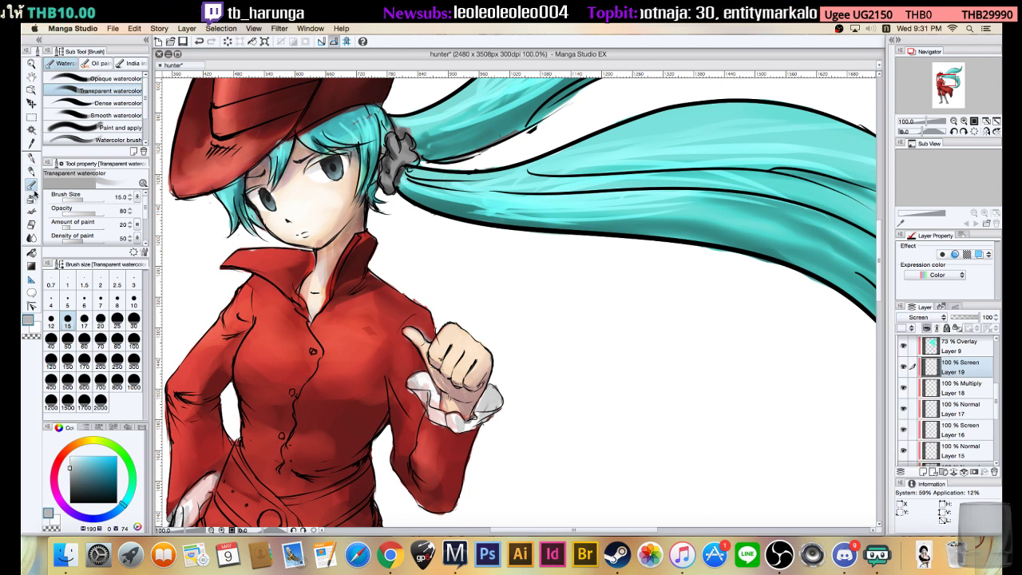
pyautogui.click(96, 103)
pyautogui.press('[')
pyautogui.press('[')
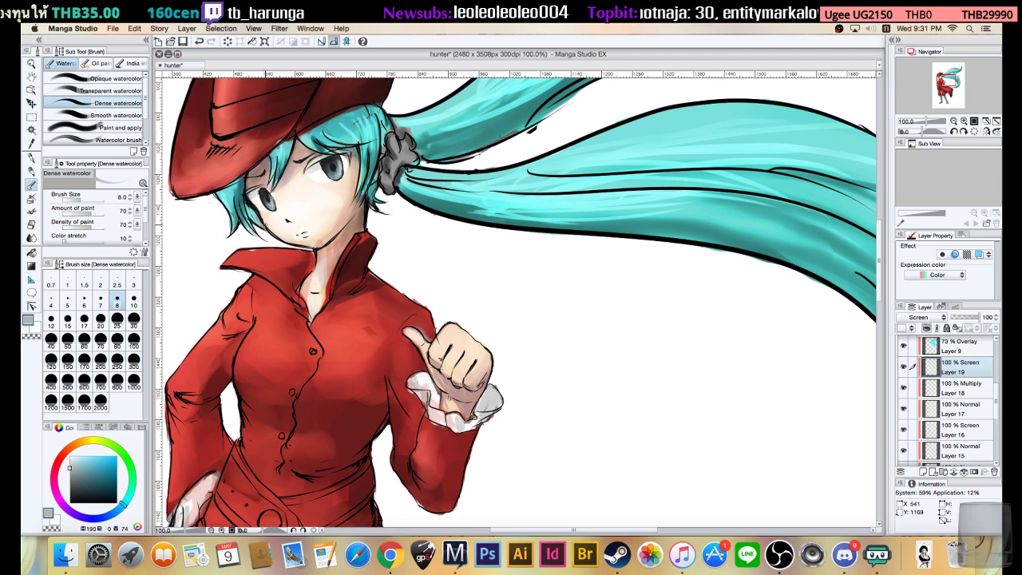
# - Examine the whole figure from hat to boots, and compare the finished eyes with the rest of the coloring
pyautogui.click(953, 121)
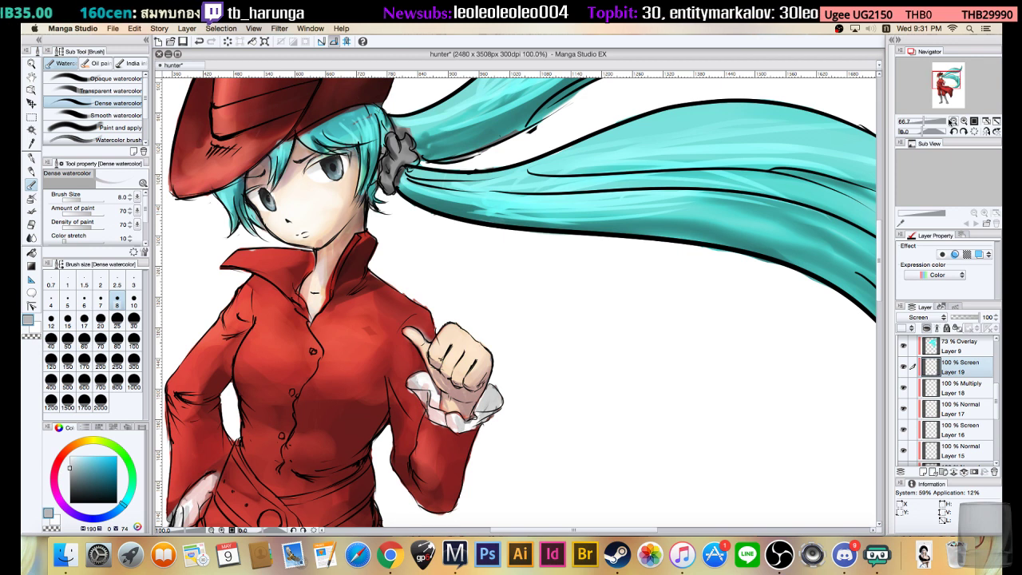
pyautogui.click(952, 121)
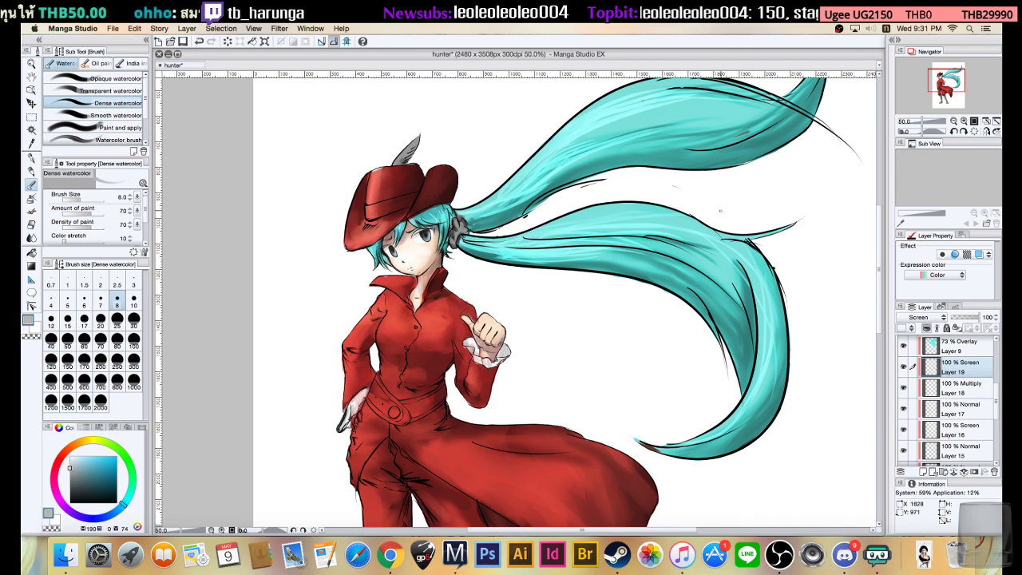
pyautogui.moveTo(688, 338); pyautogui.dragTo(660, 163)
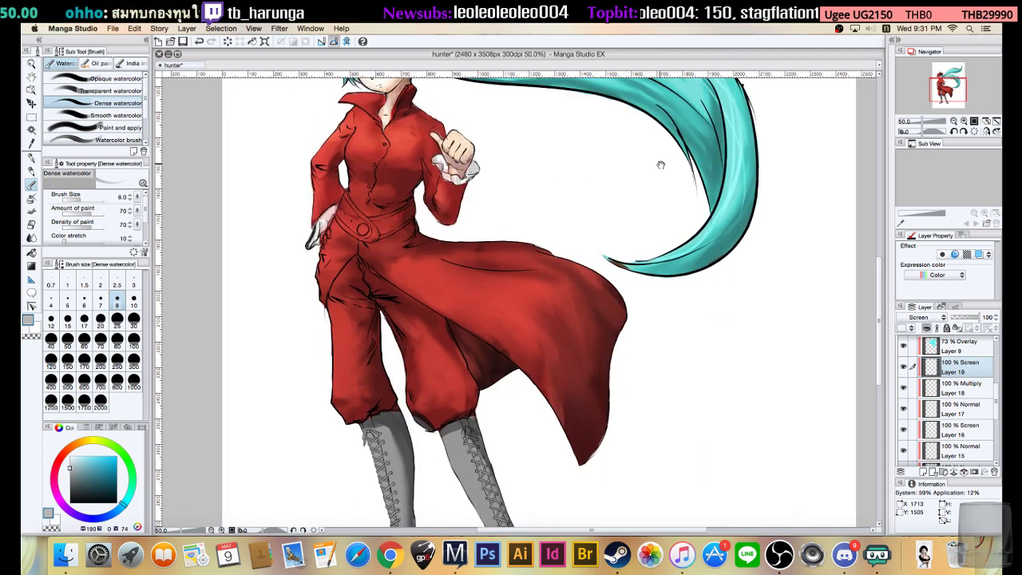
pyautogui.moveTo(671, 377); pyautogui.dragTo(695, 347)
pyautogui.moveTo(684, 309); pyautogui.dragTo(695, 400)
pyautogui.moveTo(685, 249); pyautogui.dragTo(621, 231)
pyautogui.click(954, 121)
pyautogui.click(955, 121)
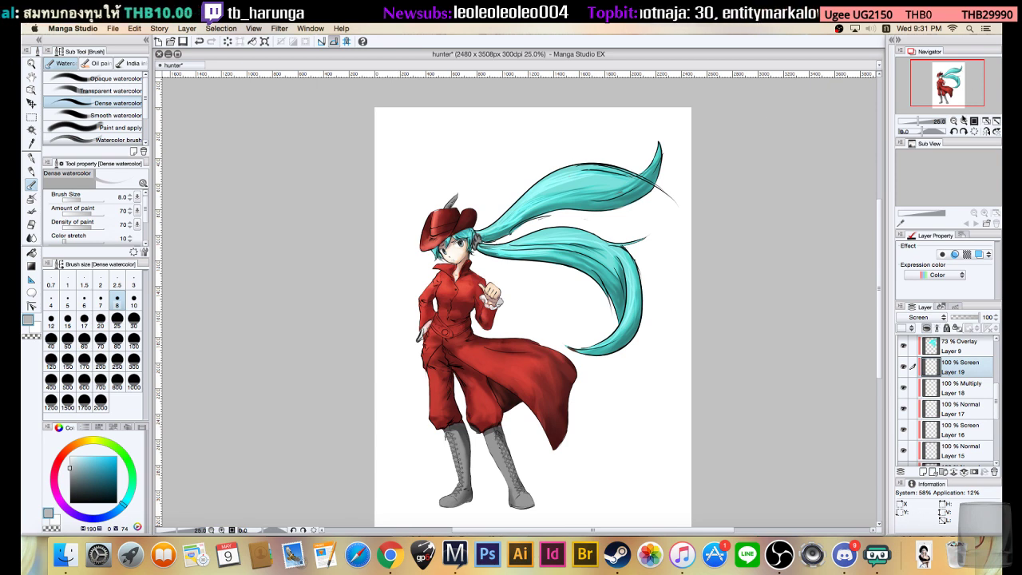
pyautogui.click(964, 120)
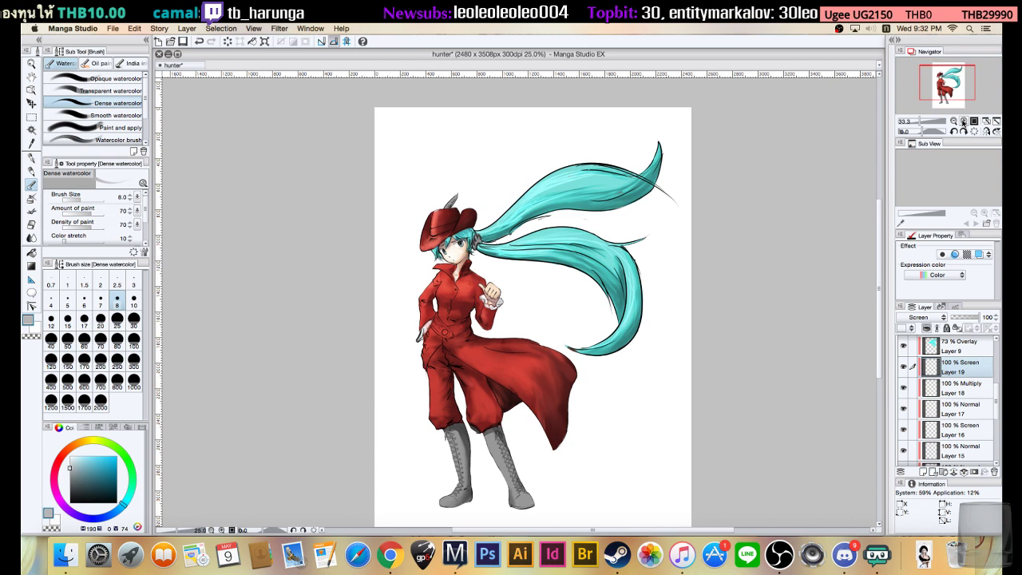
pyautogui.moveTo(653, 212); pyautogui.dragTo(660, 303)
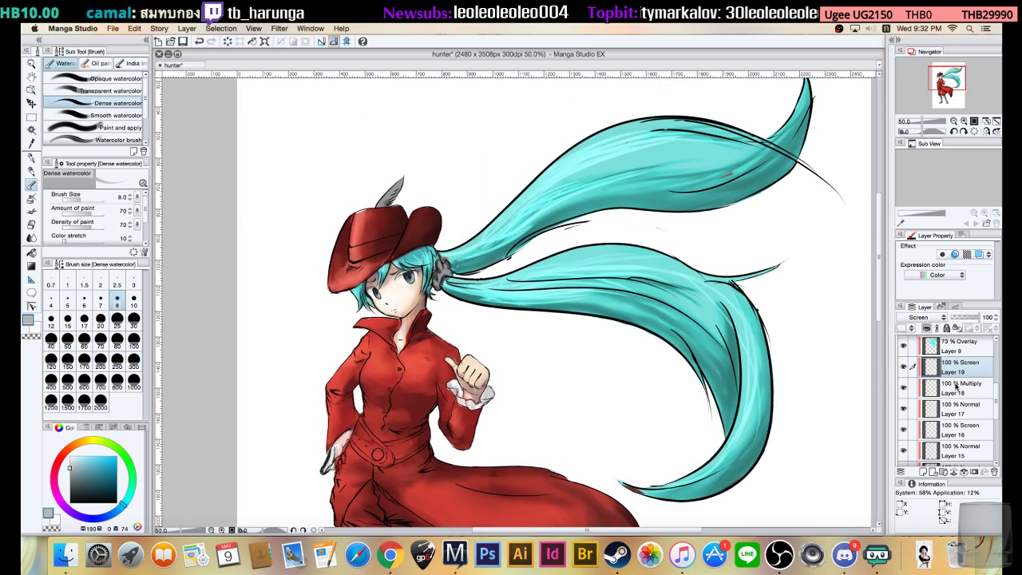
# - Select Layer 3 and hide Layer 11, which holds the white of the cuffs
pyautogui.moveTo(995, 403); pyautogui.dragTo(995, 398)
pyautogui.scroll(5, 996, 397)
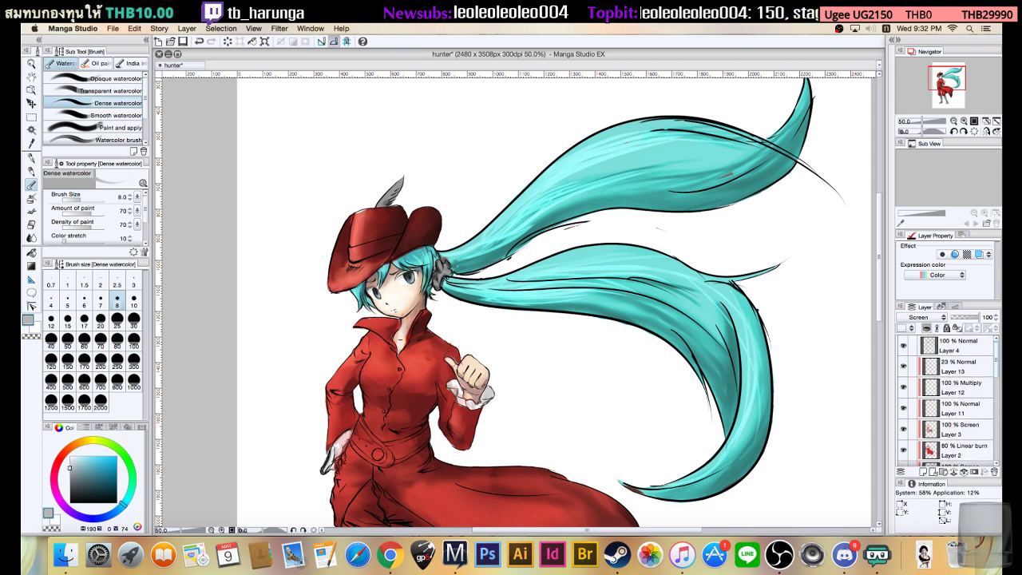
pyautogui.click(967, 431)
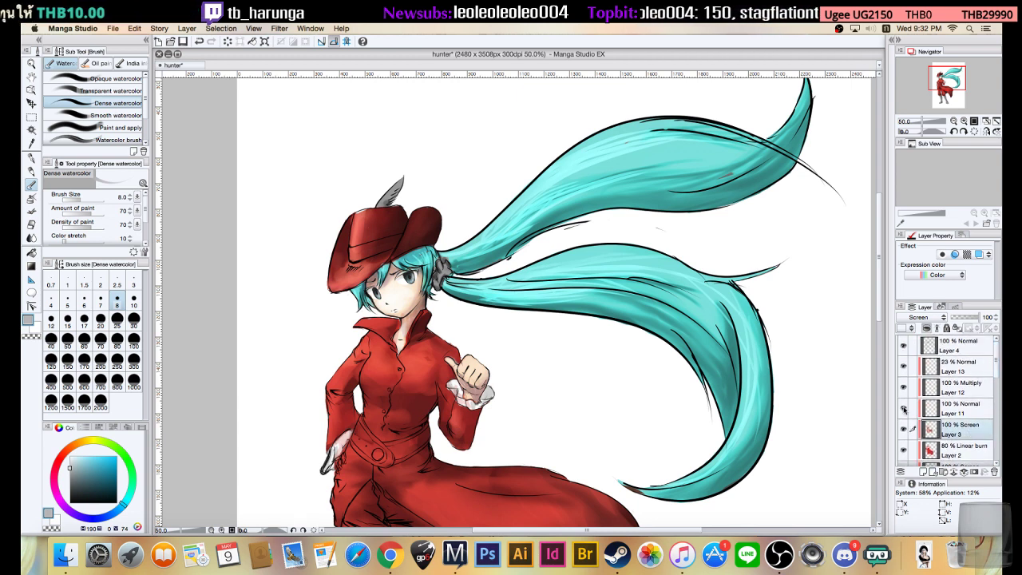
pyautogui.click(904, 408)
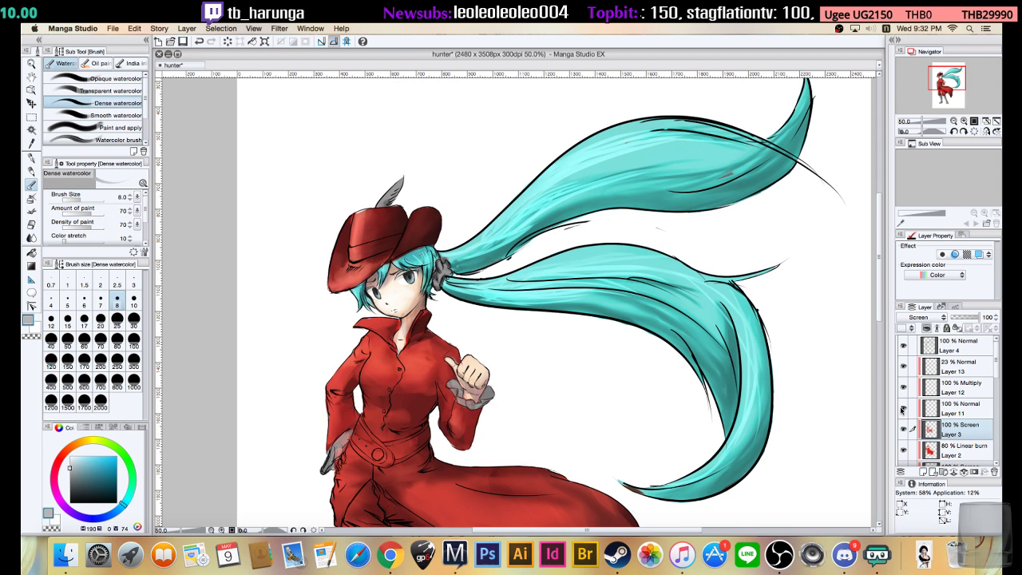
# - Show and select Layer 11, and choose a very dark blue-grey as the drawing color
pyautogui.click(903, 409)
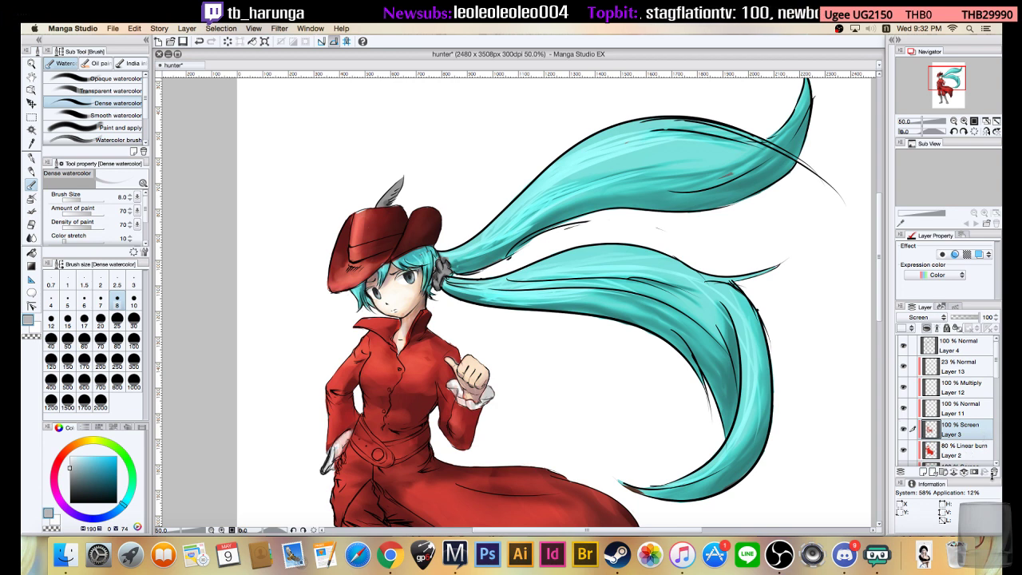
pyautogui.click(974, 407)
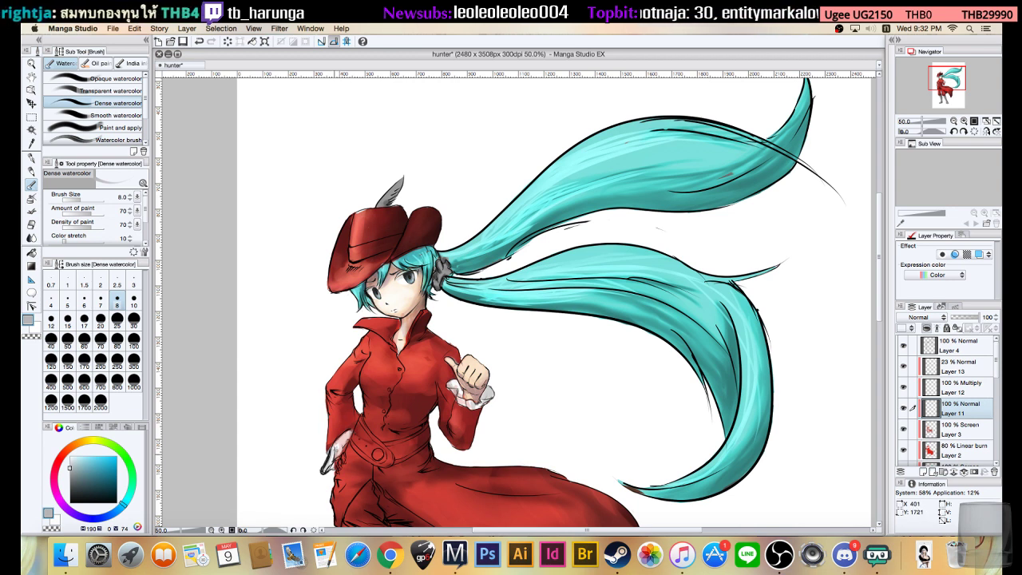
pyautogui.click(70, 485)
pyautogui.moveTo(62, 492); pyautogui.dragTo(51, 490)
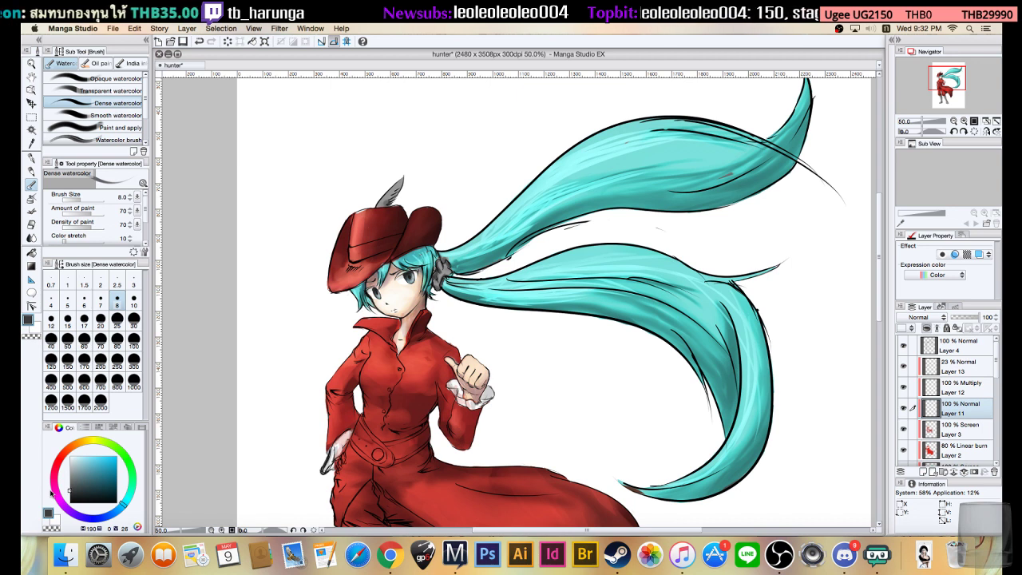
pyautogui.moveTo(50, 493); pyautogui.dragTo(51, 496)
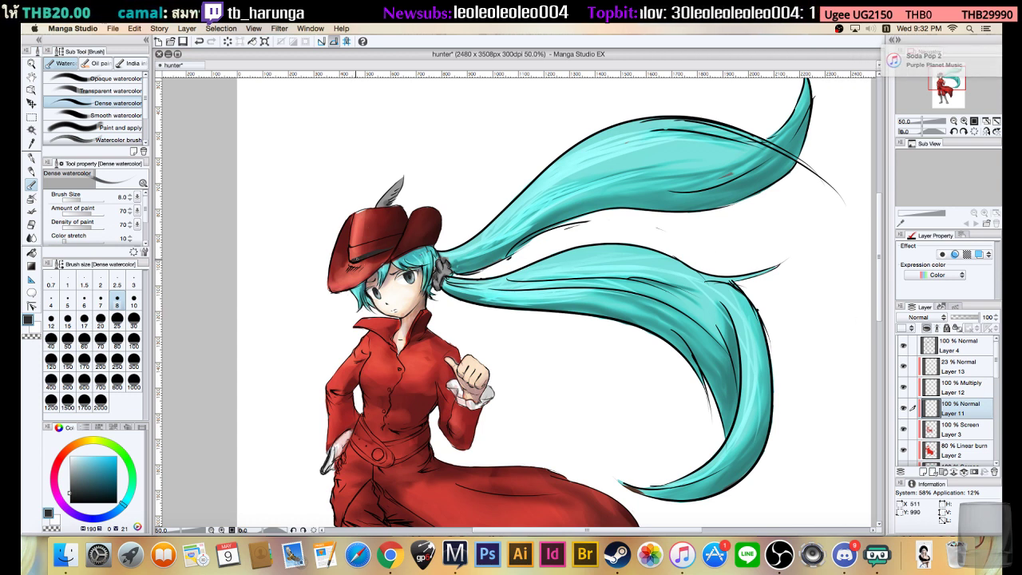
pyautogui.press('super+z')
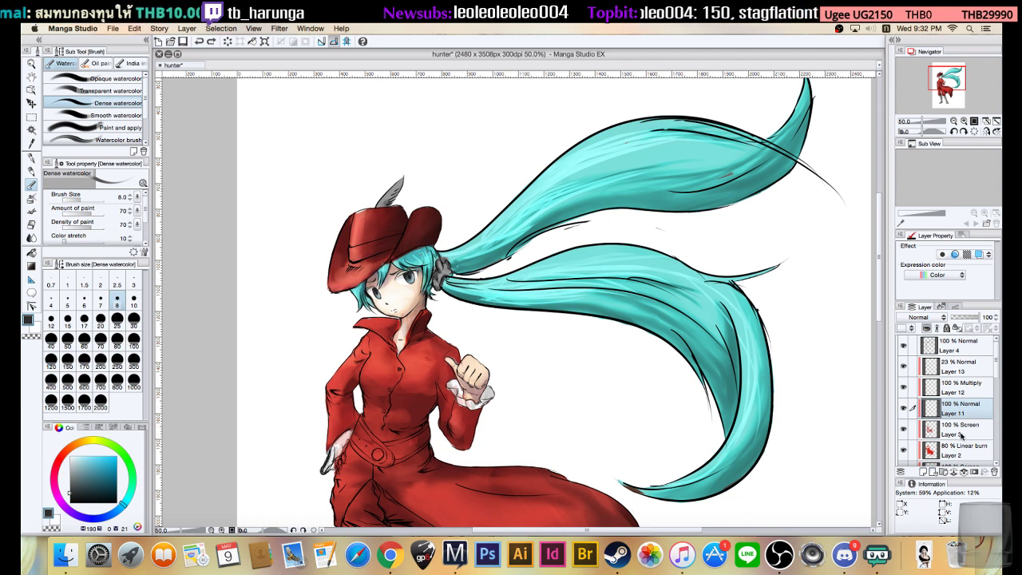
# - Add a clipped Overlay layer above Layer 3 and darken the hat band with Dense watercolor at size 20
pyautogui.click(964, 435)
pyautogui.click(922, 472)
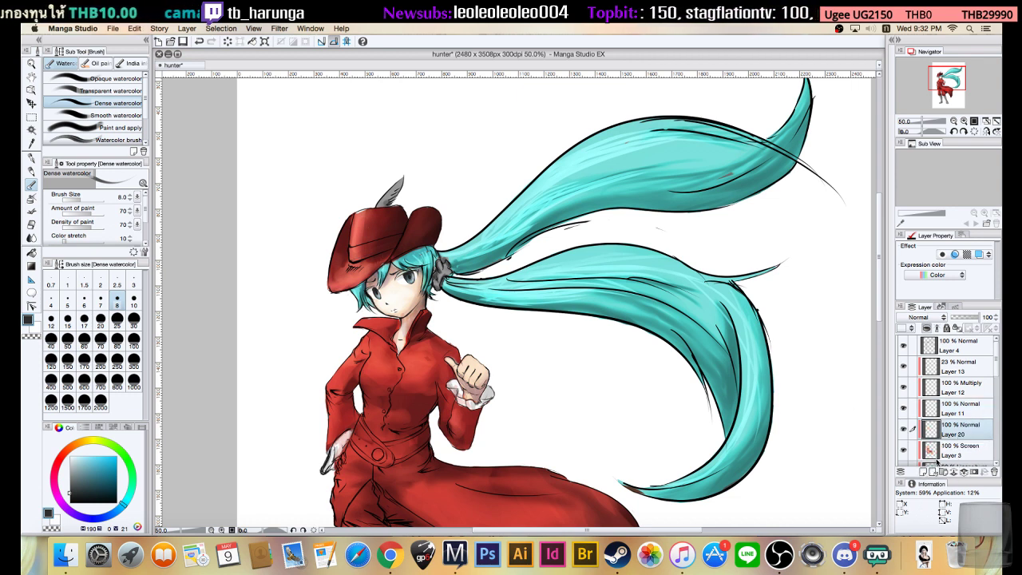
pyautogui.click(940, 317)
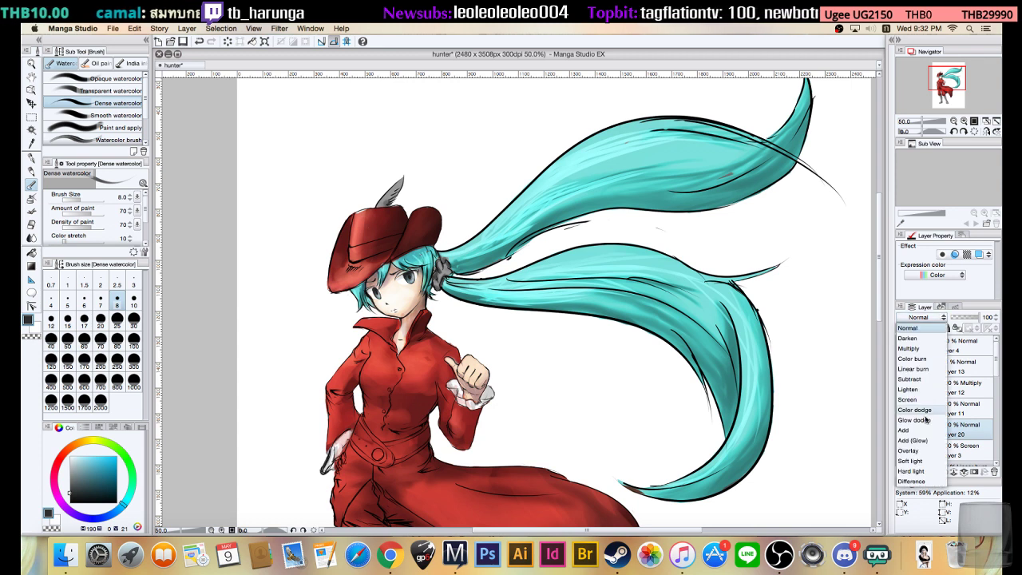
pyautogui.click(918, 455)
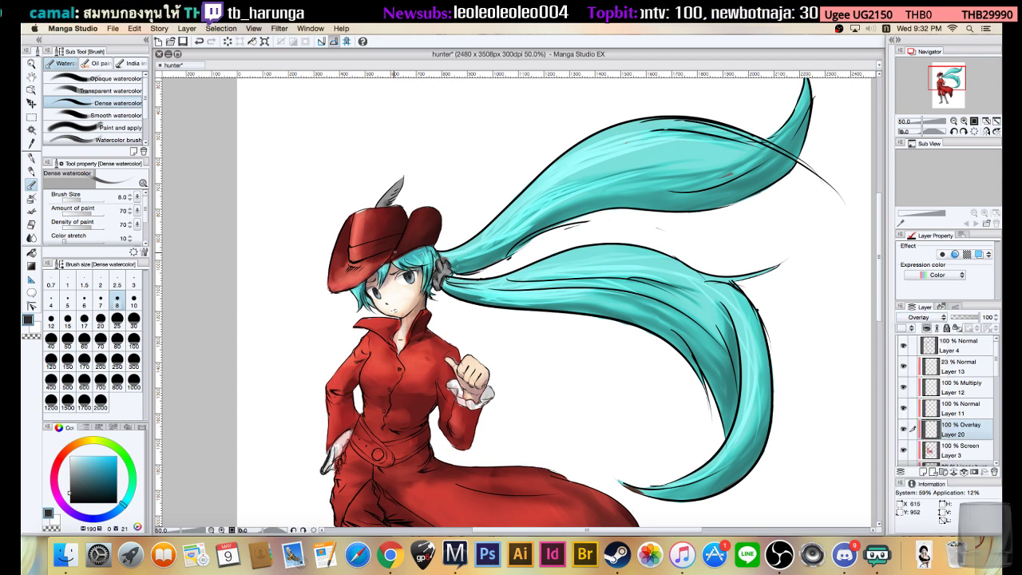
pyautogui.press(']')
pyautogui.press(']')
pyautogui.press(']')
pyautogui.press(']')
pyautogui.press(']')
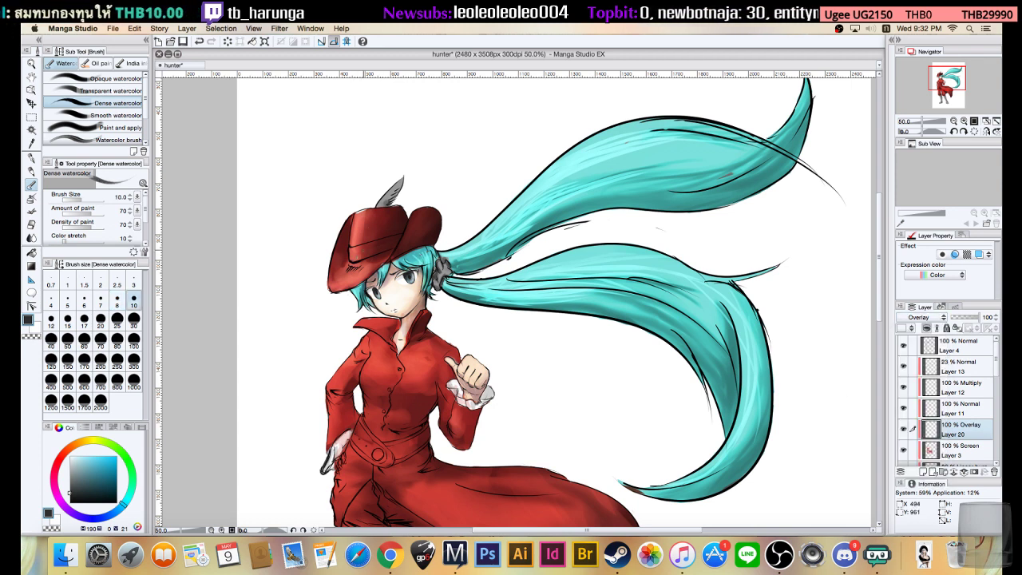
pyautogui.moveTo(378, 244)
pyautogui.mouseDown()
pyautogui.moveTo(356, 249)
pyautogui.moveTo(392, 239)
pyautogui.mouseUp()
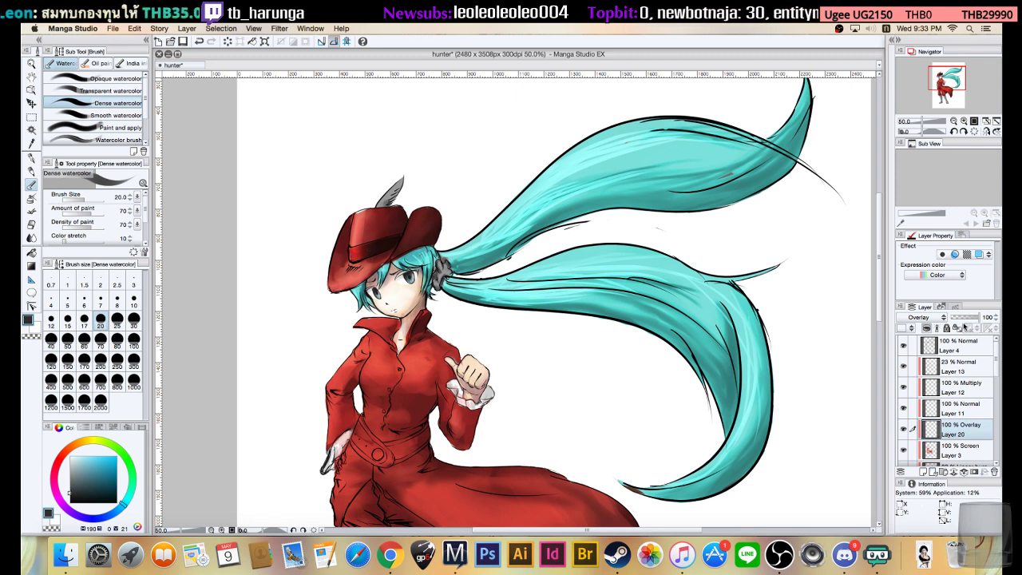
# - Change the hat band shading layer to Multiply blending at 91% opacity
pyautogui.click(922, 317)
pyautogui.click(913, 349)
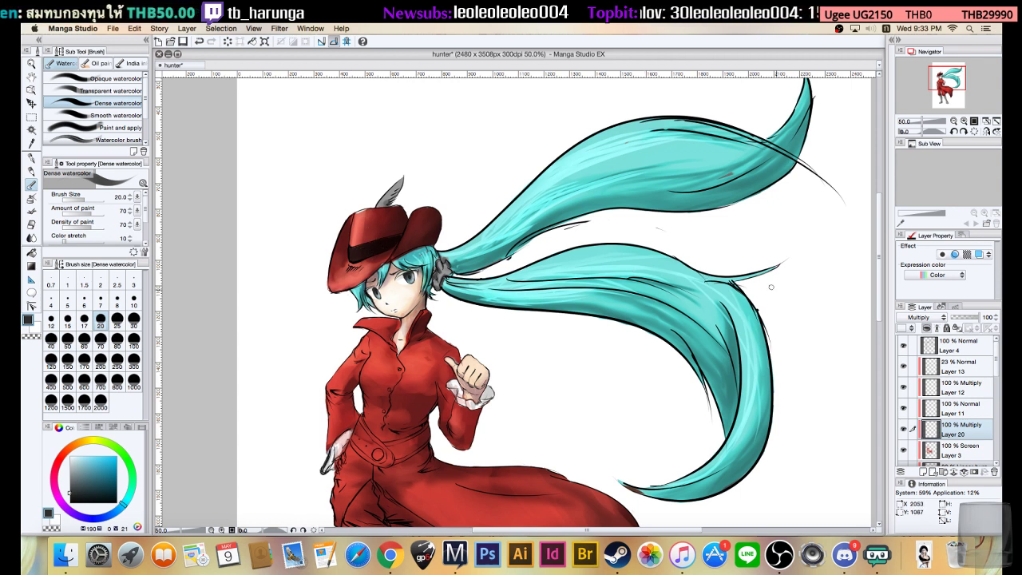
pyautogui.moveTo(978, 317); pyautogui.dragTo(975, 318)
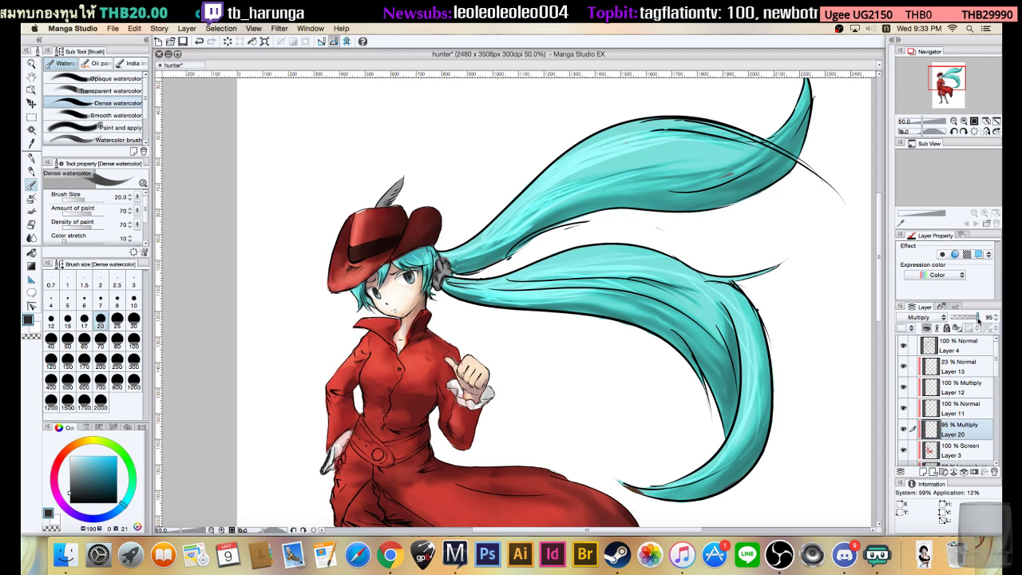
pyautogui.moveTo(976, 320); pyautogui.dragTo(978, 319)
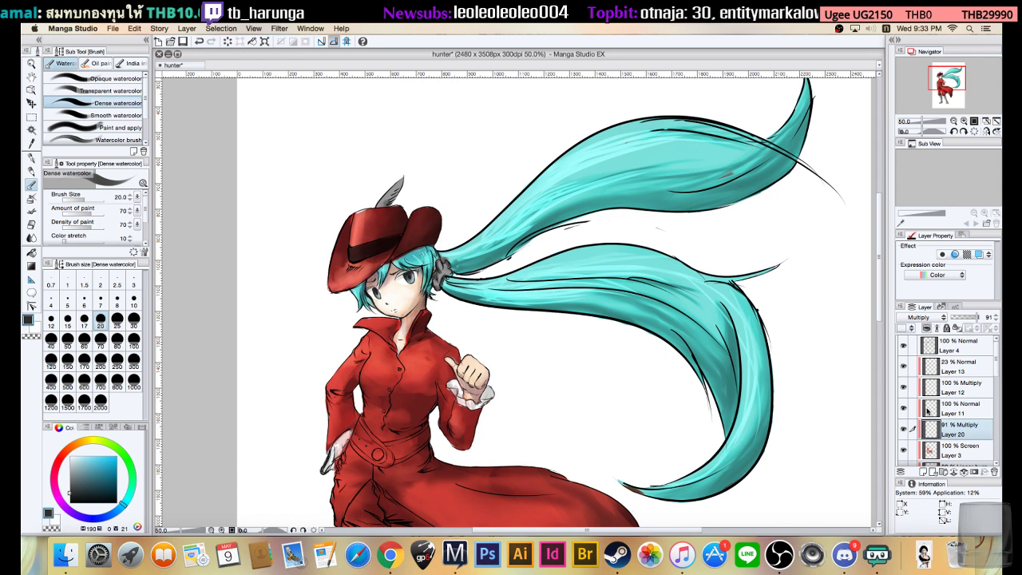
# - Add a clipped Screen layer above Layer 20 and paint white hat band highlights, blended with Transparent watercolor and trimmed with the Soft eraser
pyautogui.click(923, 472)
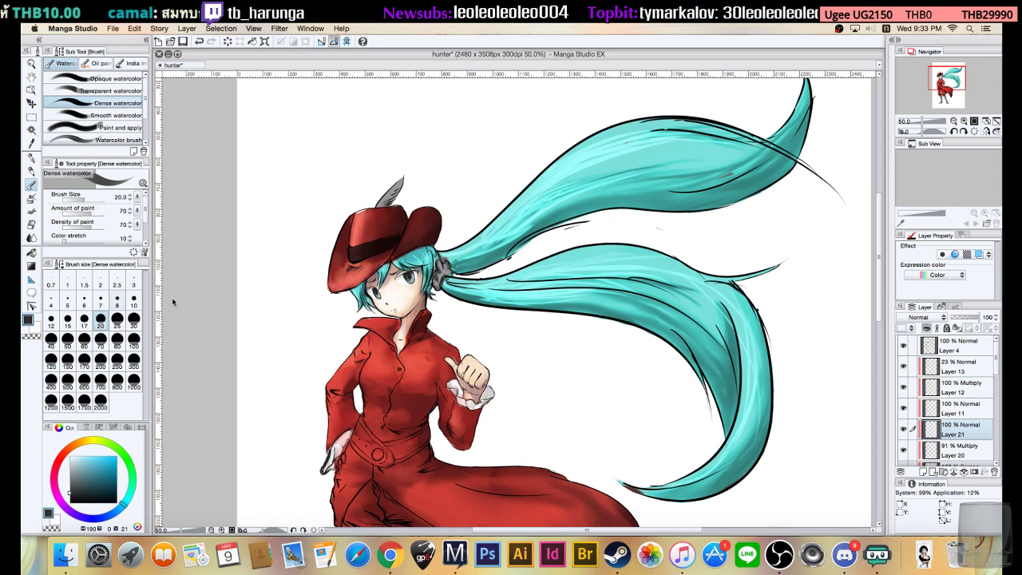
pyautogui.click(920, 318)
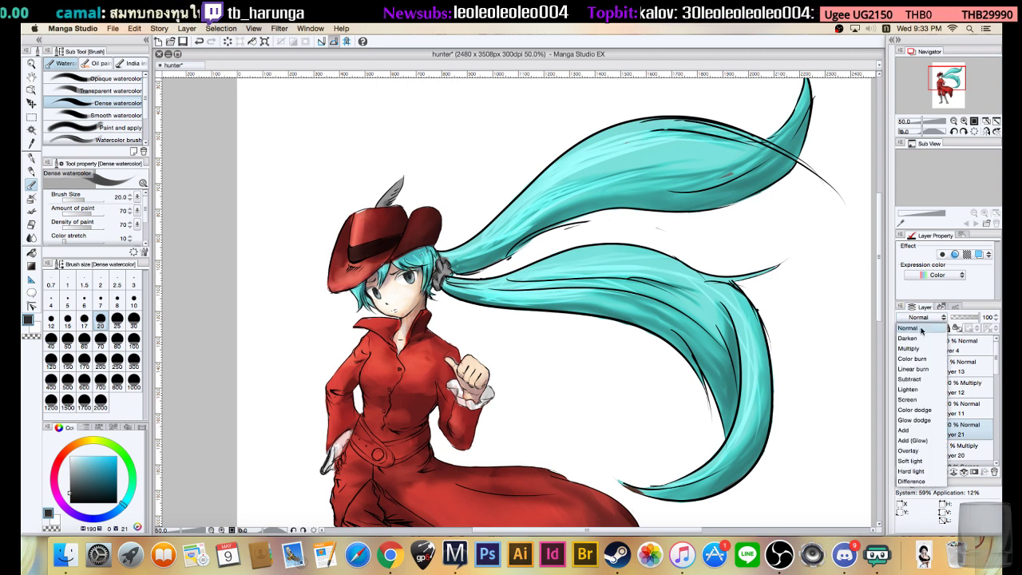
pyautogui.click(917, 400)
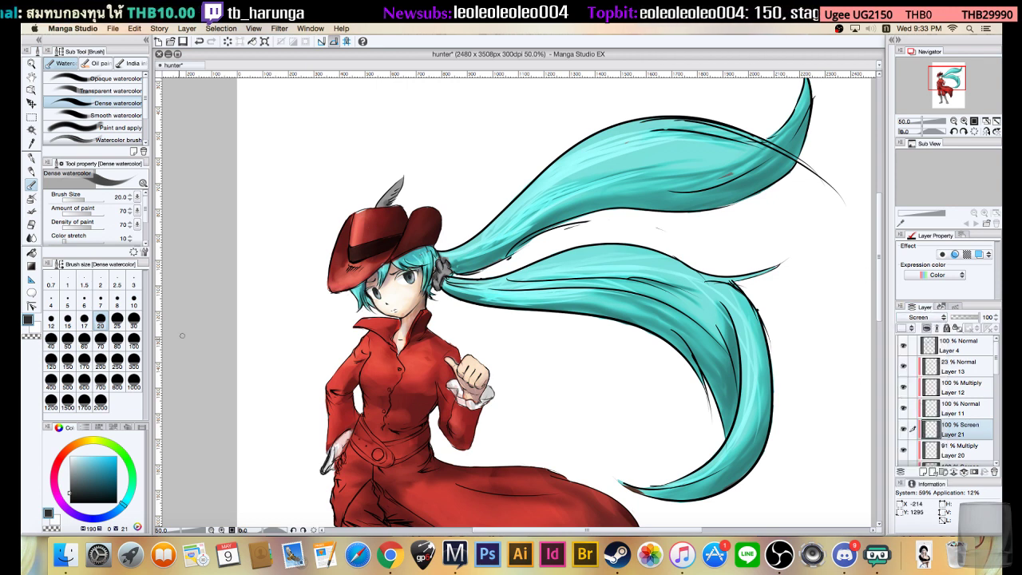
pyautogui.moveTo(74, 469); pyautogui.dragTo(69, 458)
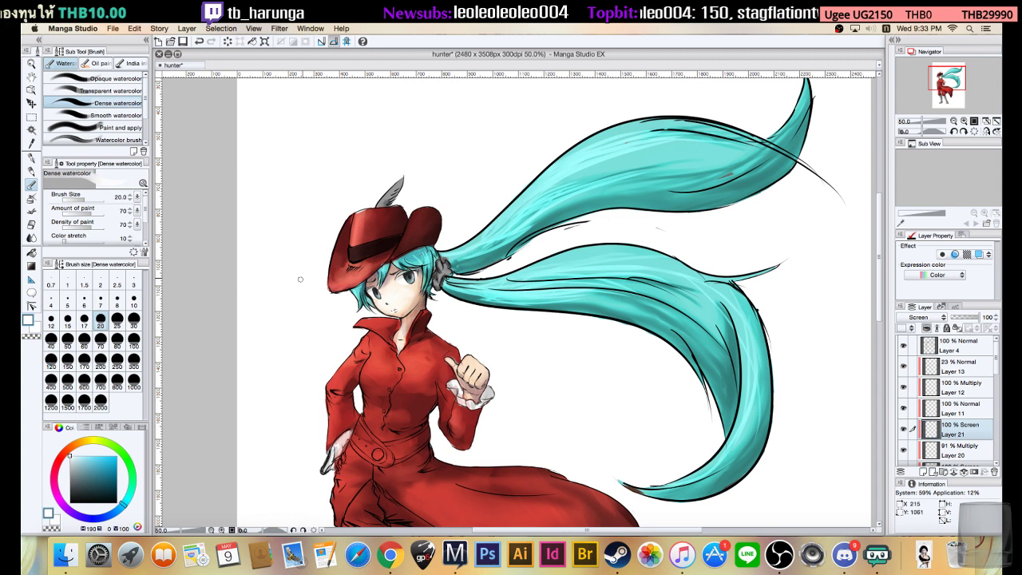
pyautogui.moveTo(352, 248); pyautogui.dragTo(354, 260)
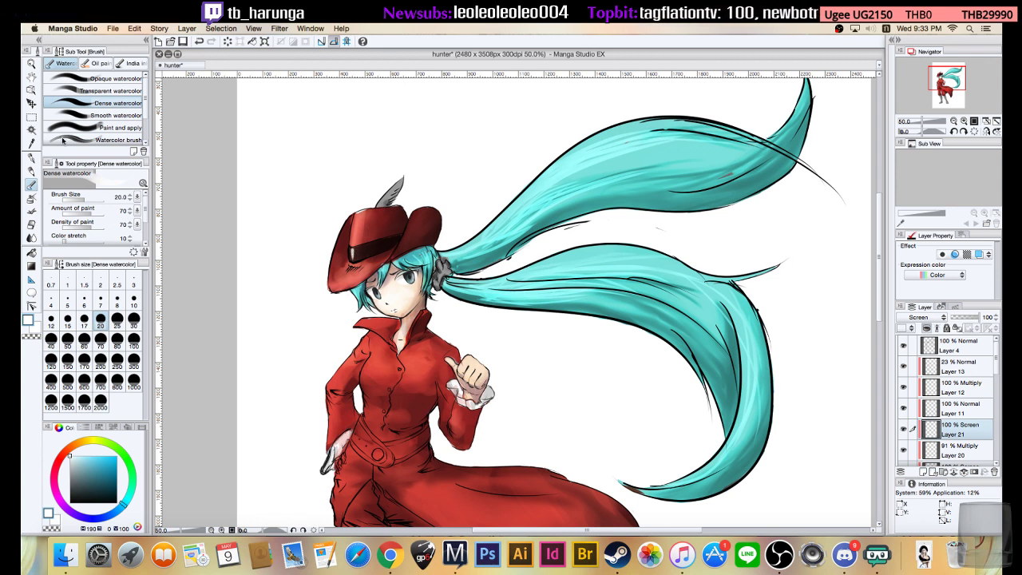
pyautogui.click(82, 91)
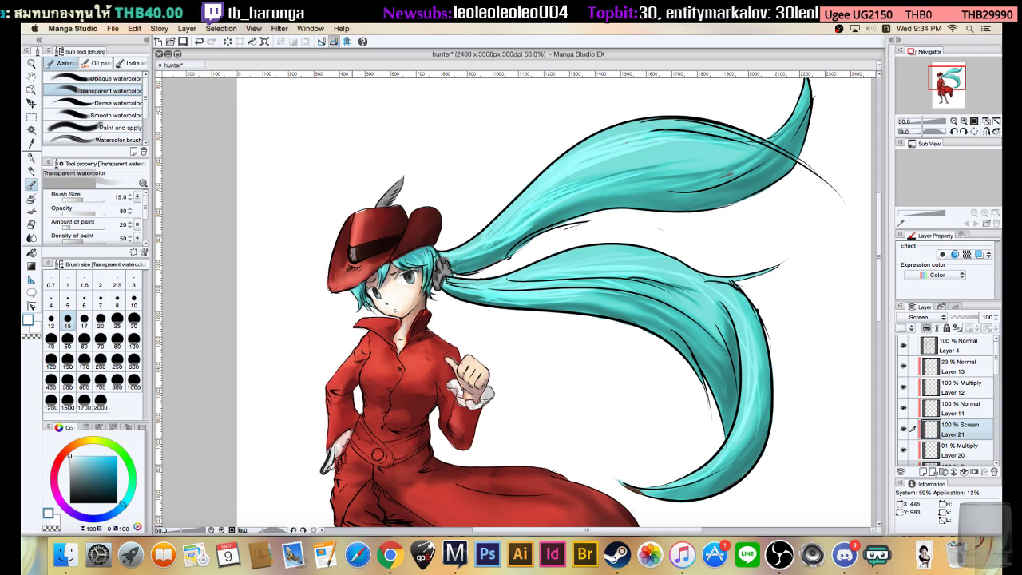
pyautogui.click(32, 223)
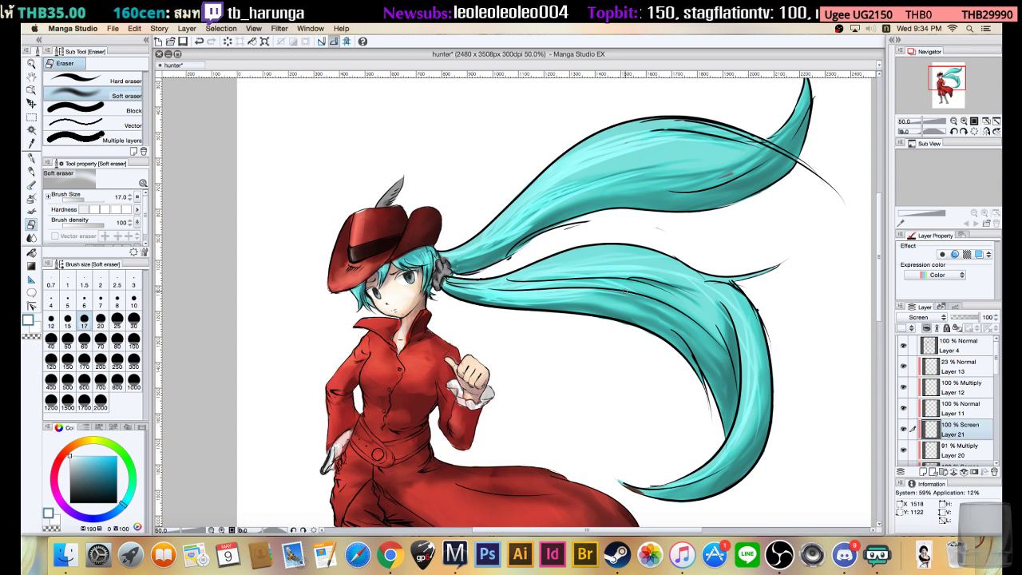
# - Refine the hat band highlights up close with Dense watercolor at size 12 and Transparent watercolor at size 15
pyautogui.click(31, 185)
pyautogui.click(86, 104)
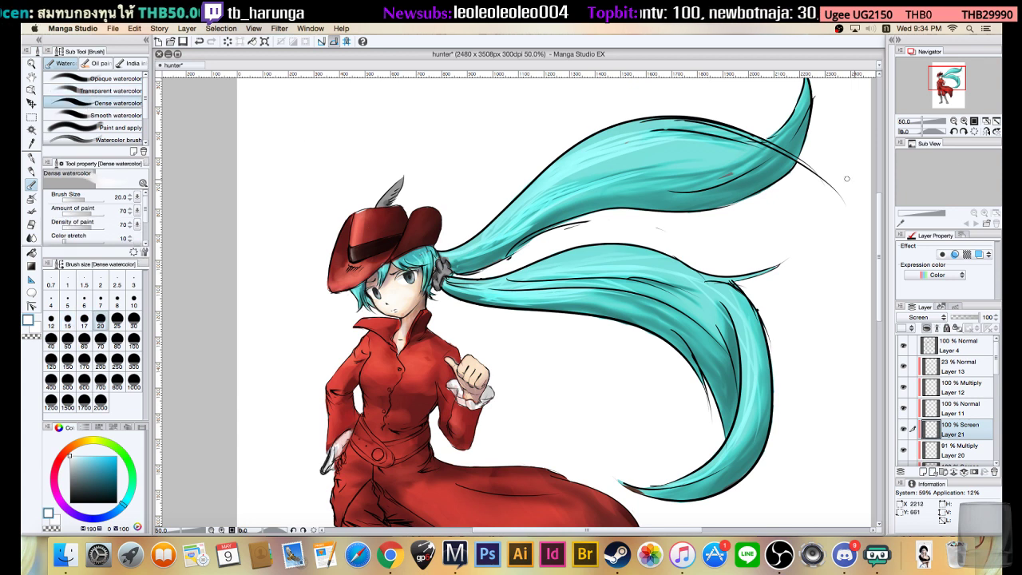
pyautogui.click(964, 122)
pyautogui.click(964, 121)
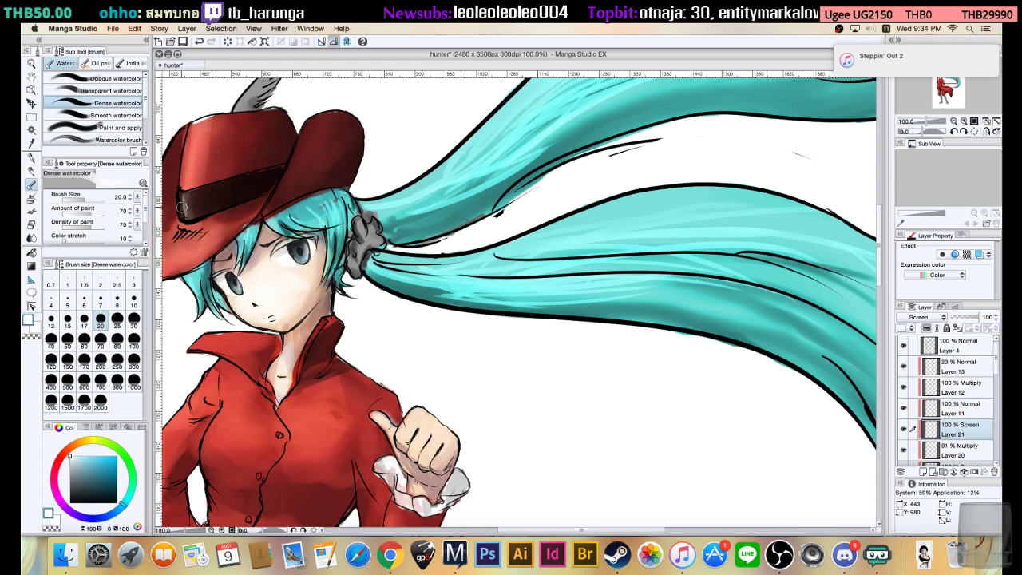
pyautogui.press('[')
pyautogui.press('[')
pyautogui.press('[')
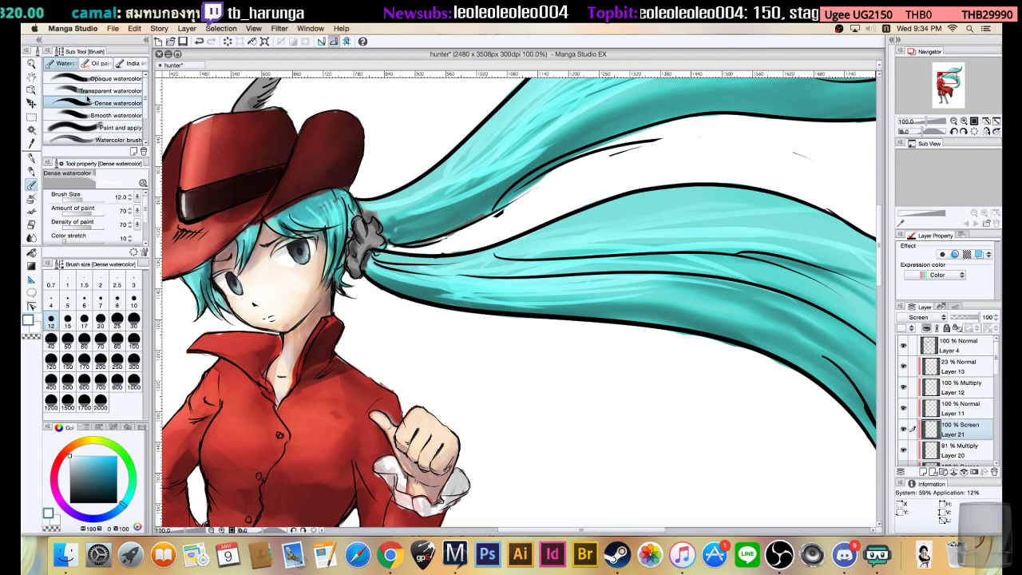
pyautogui.click(92, 91)
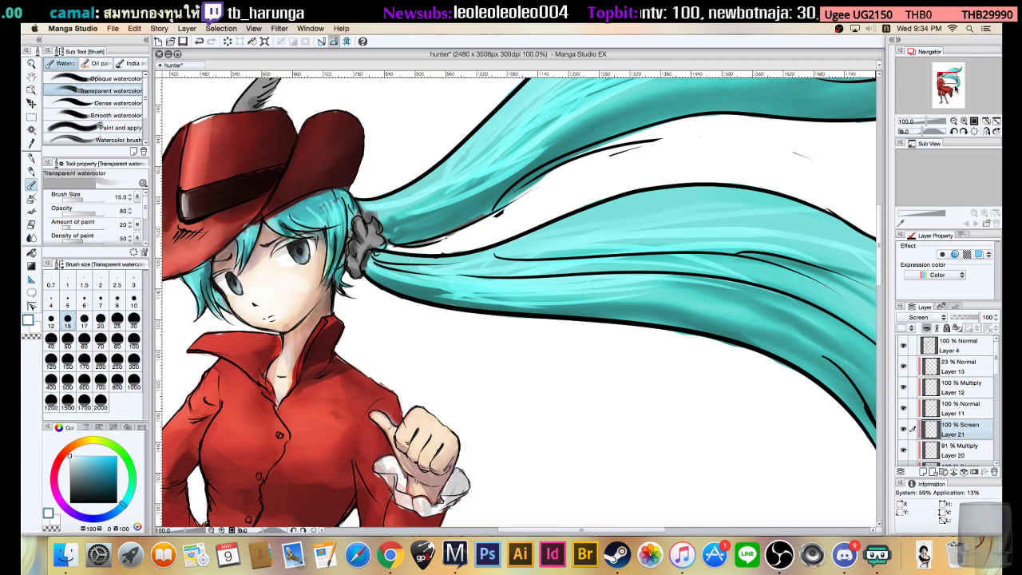
# - Select Layer 11 and paint the hat's feather white with Transparent watercolor at size 15
pyautogui.moveTo(626, 158); pyautogui.dragTo(614, 228)
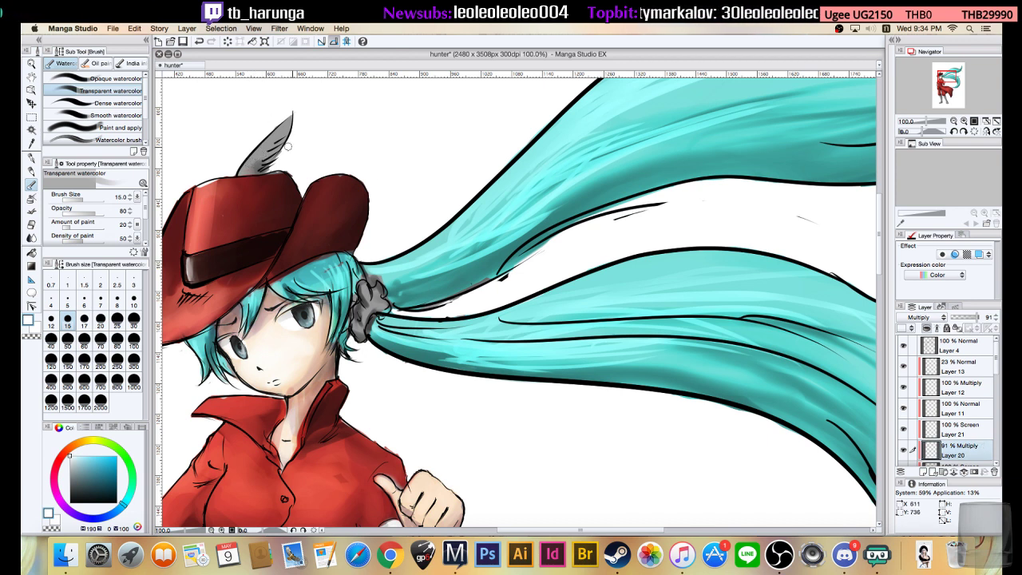
pyautogui.click(960, 433)
pyautogui.scroll(-2, 998, 384)
pyautogui.scroll(-2, 998, 383)
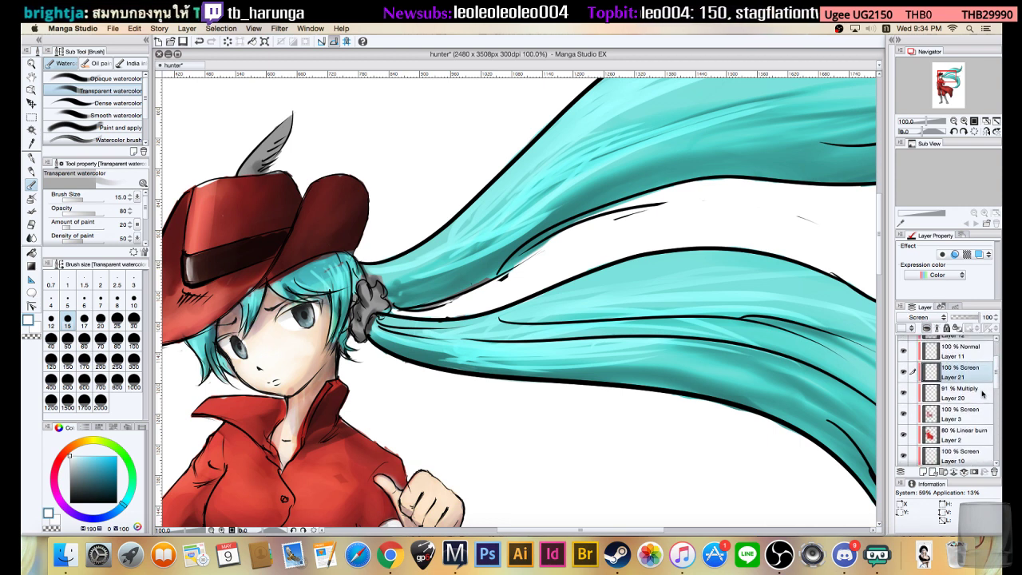
pyautogui.scroll(2, 990, 383)
pyautogui.click(979, 374)
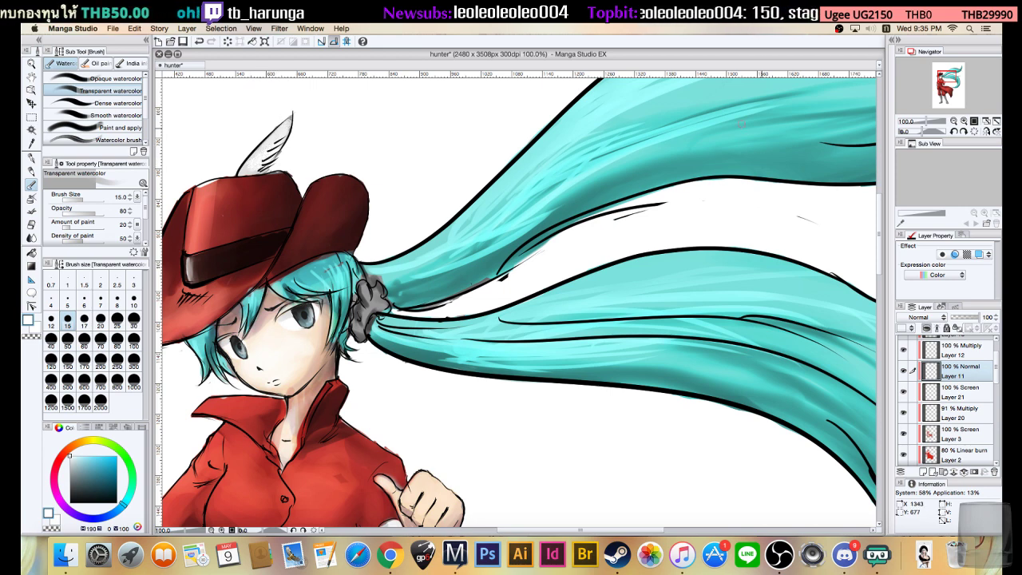
# - Check the feather and hat band coloring against the whole figure
pyautogui.click(953, 120)
pyautogui.click(953, 120)
pyautogui.click(953, 120)
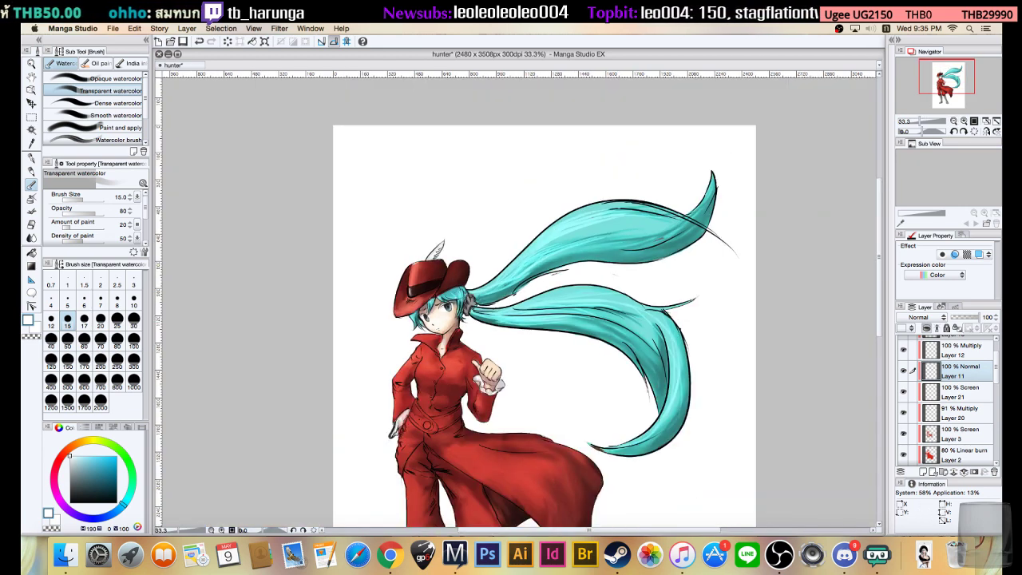
pyautogui.moveTo(735, 292); pyautogui.dragTo(725, 206)
pyautogui.scroll(-3, 724, 206)
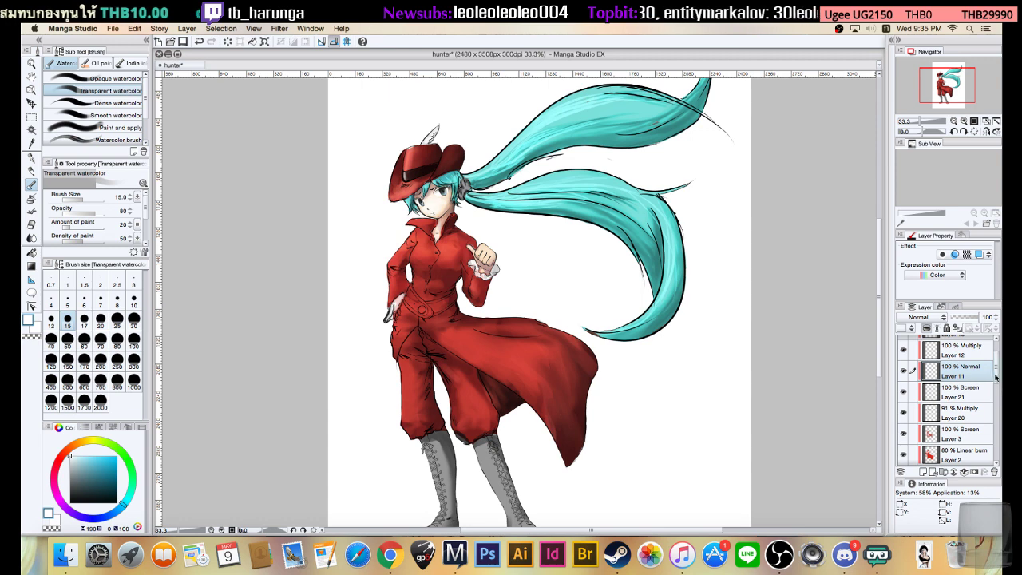
pyautogui.scroll(2, 971, 376)
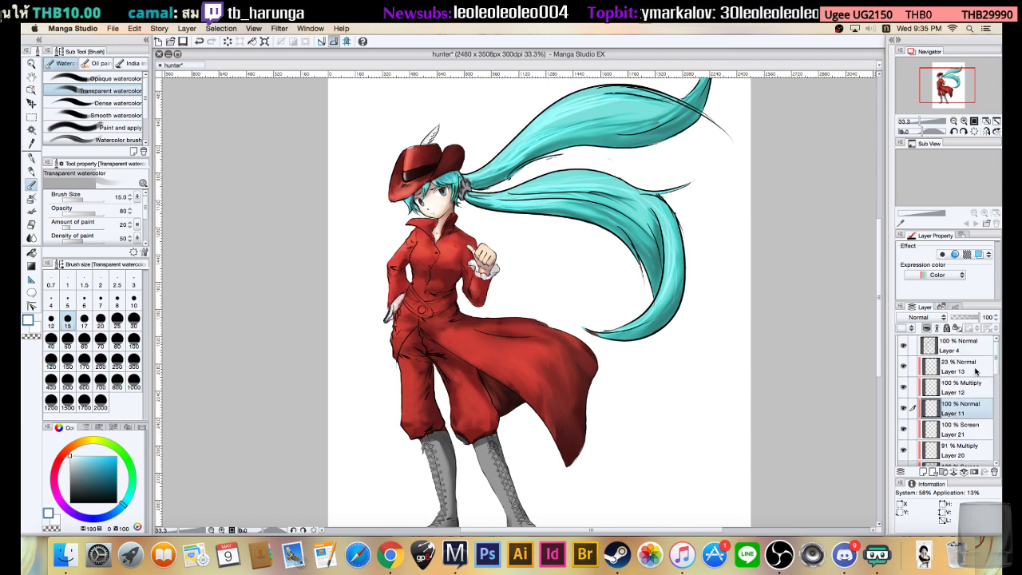
pyautogui.click(979, 372)
pyautogui.click(924, 472)
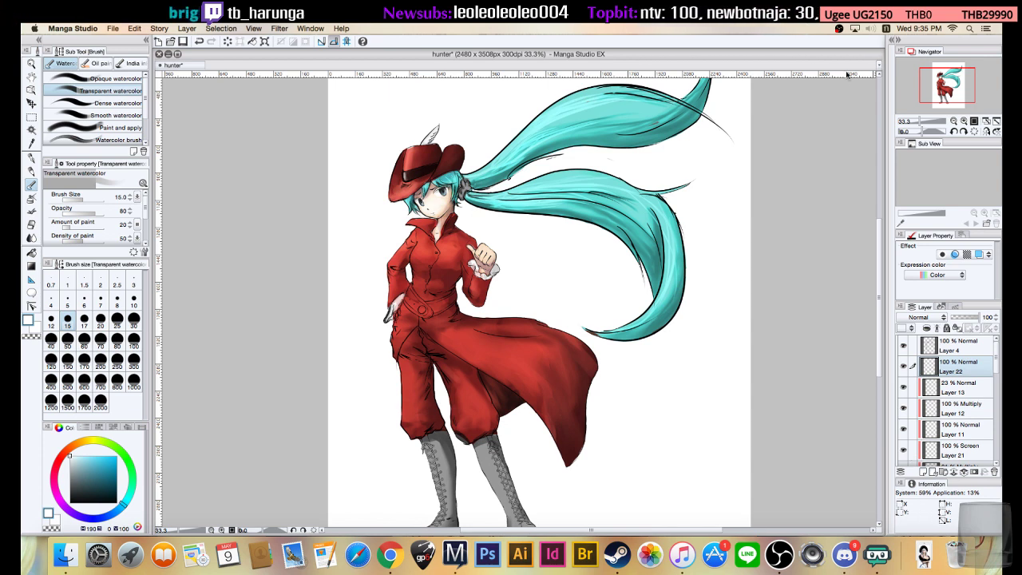
pyautogui.scroll(-5, 995, 383)
pyautogui.click(954, 396)
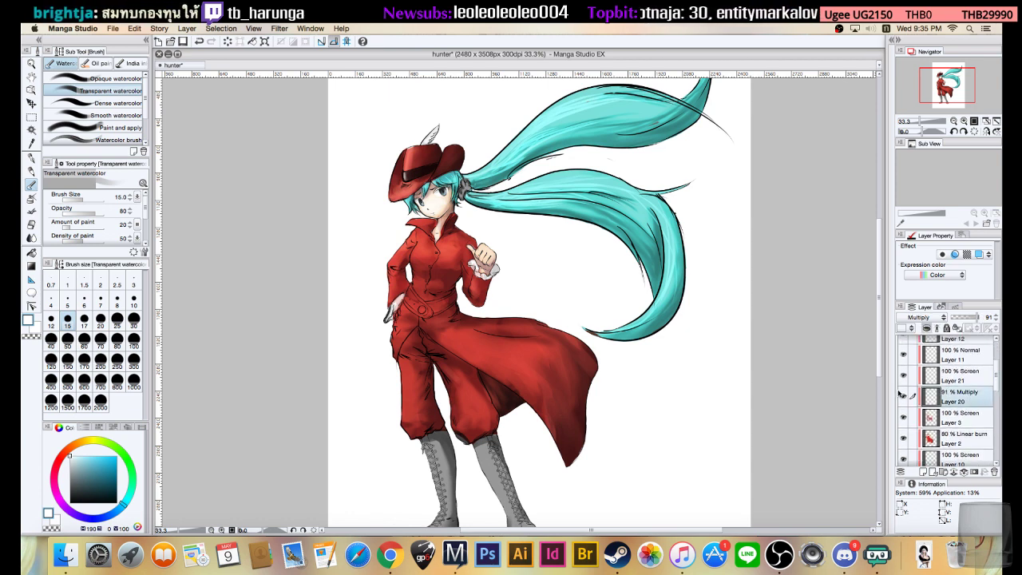
pyautogui.click(904, 397)
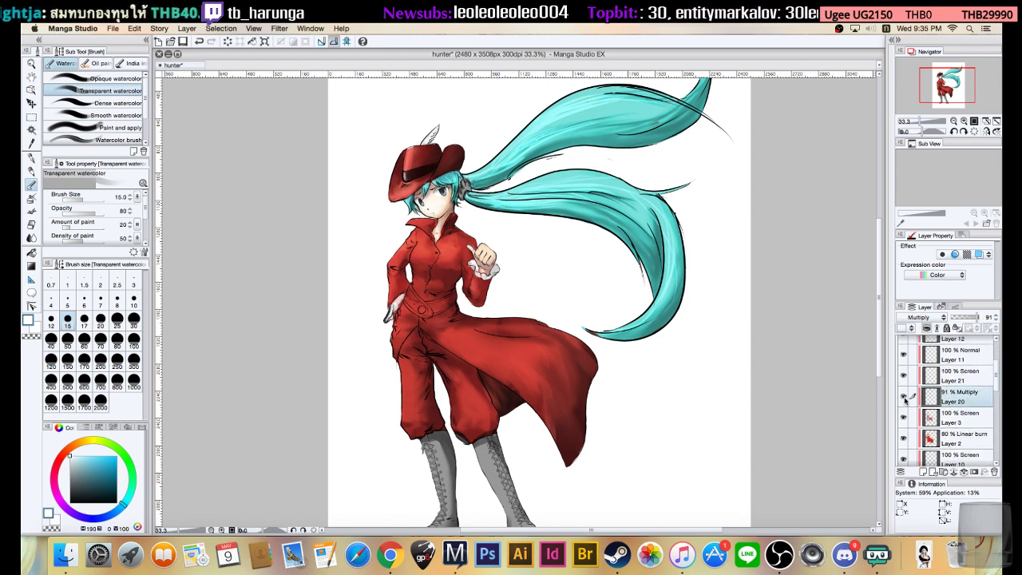
pyautogui.moveTo(996, 375); pyautogui.dragTo(996, 347)
pyautogui.click(980, 363)
pyautogui.click(903, 366)
pyautogui.moveTo(901, 368); pyautogui.dragTo(994, 471)
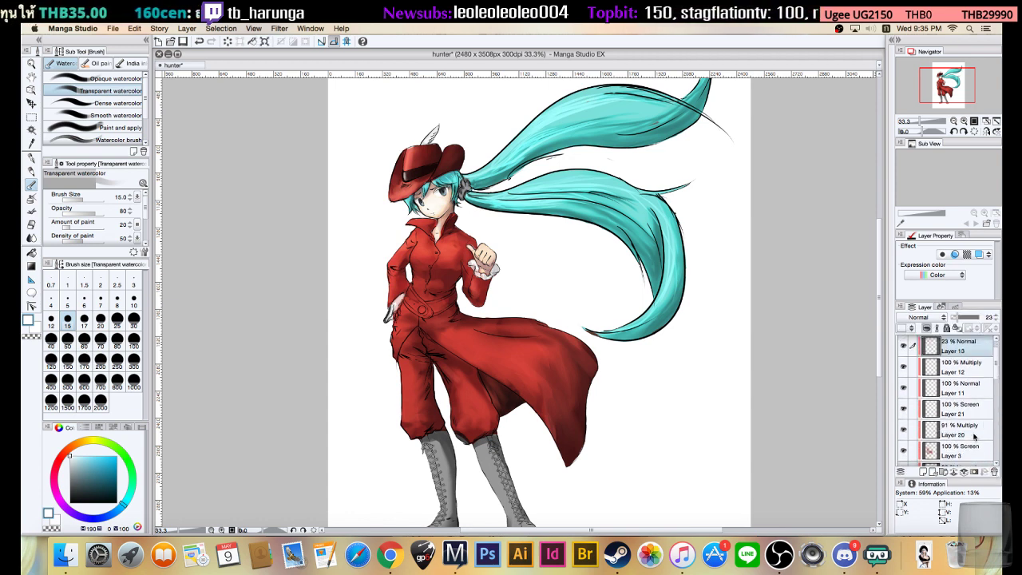
# - Select Layer 20 and paint a dark shade over the belt at the waist with Transparent watercolor at size 15
pyautogui.click(932, 429)
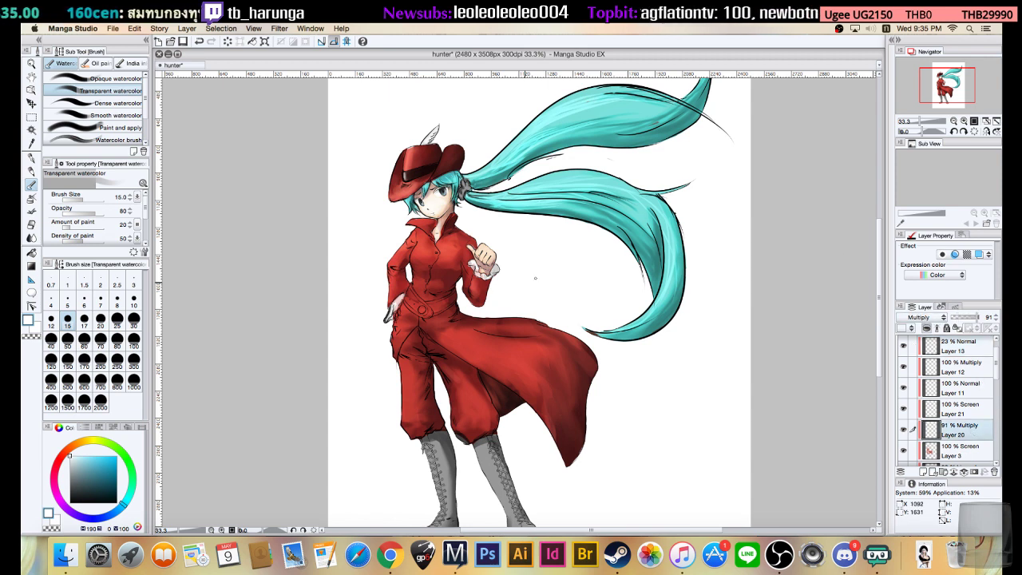
pyautogui.click(73, 464)
pyautogui.moveTo(66, 475); pyautogui.dragTo(52, 497)
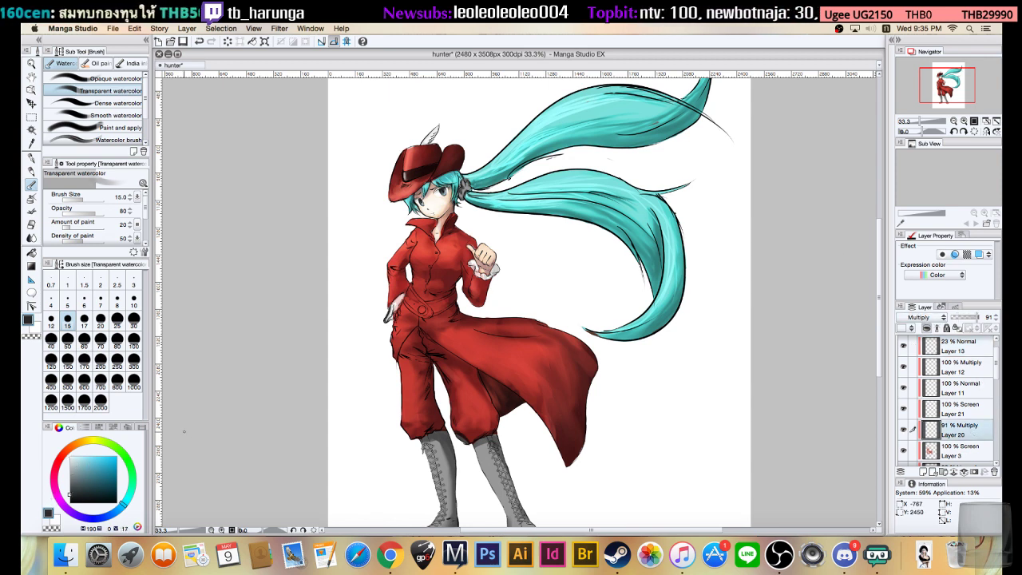
pyautogui.click(963, 121)
pyautogui.click(964, 121)
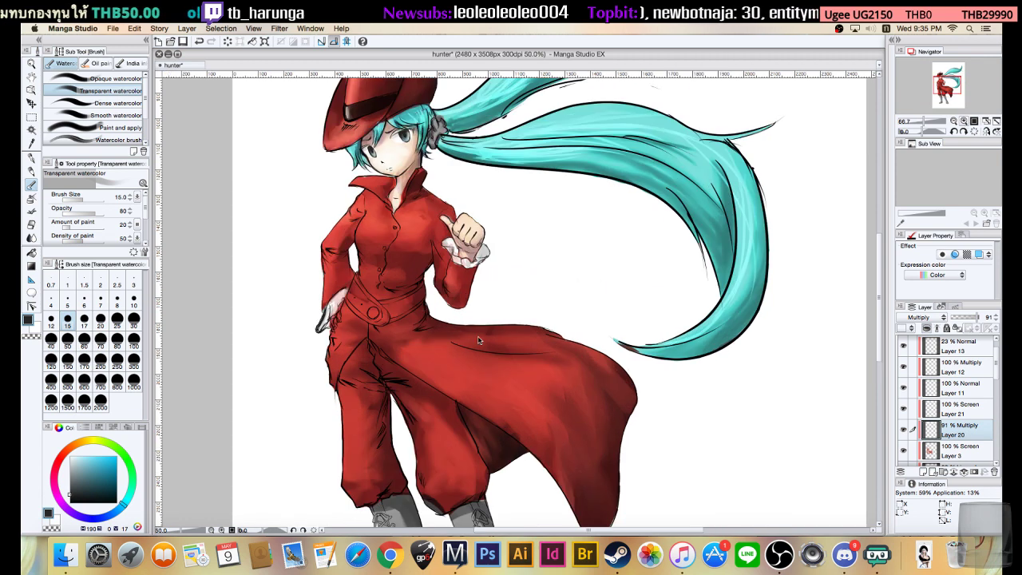
pyautogui.moveTo(330, 304)
pyautogui.mouseDown()
pyautogui.moveTo(385, 285)
pyautogui.moveTo(370, 299)
pyautogui.moveTo(379, 293)
pyautogui.mouseUp()
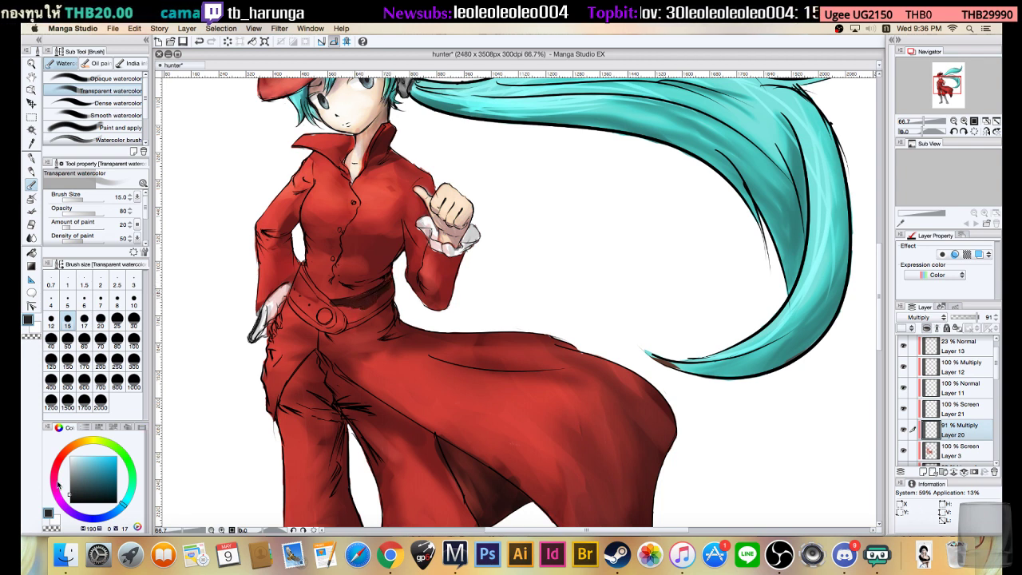
# - Darken the whole belt with a near-black color, painting around the round buckle and leaving it red
pyautogui.click(70, 499)
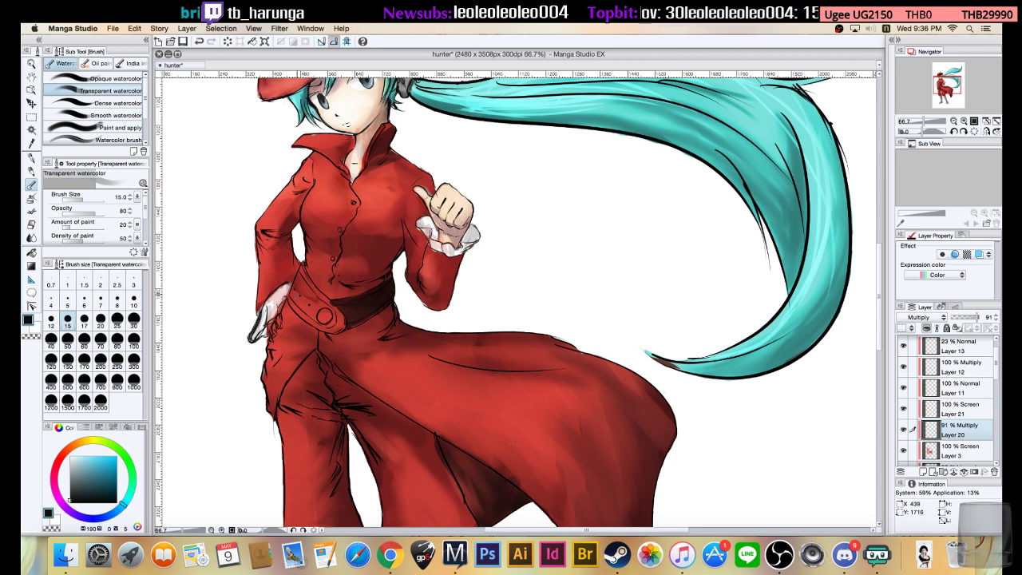
pyautogui.moveTo(302, 271)
pyautogui.mouseDown()
pyautogui.moveTo(339, 323)
pyautogui.moveTo(317, 294)
pyautogui.moveTo(337, 319)
pyautogui.moveTo(338, 305)
pyautogui.moveTo(344, 313)
pyautogui.mouseUp()
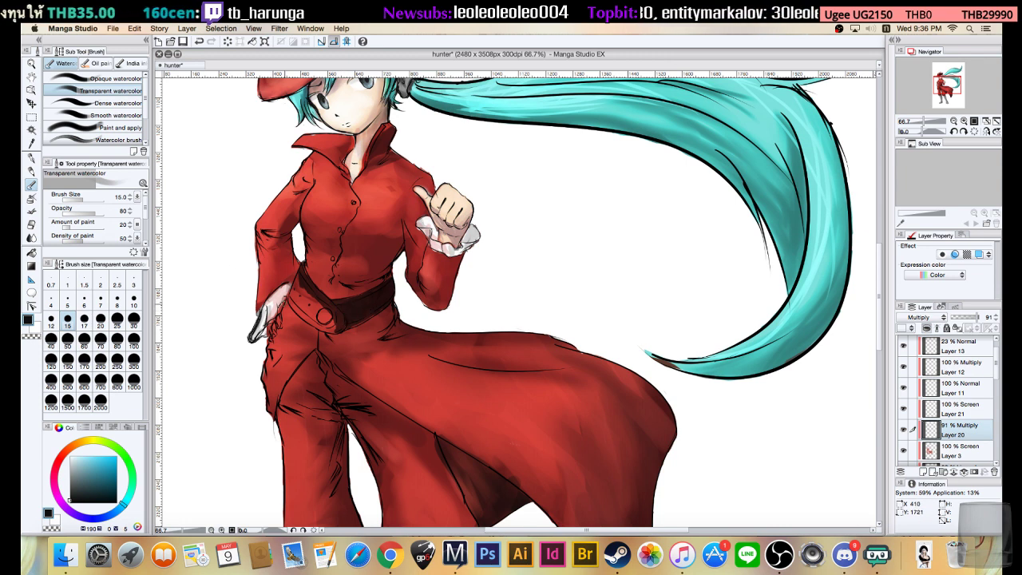
pyautogui.moveTo(297, 275)
pyautogui.mouseDown()
pyautogui.moveTo(301, 293)
pyautogui.moveTo(292, 308)
pyautogui.moveTo(302, 292)
pyautogui.moveTo(309, 306)
pyautogui.moveTo(310, 290)
pyautogui.moveTo(288, 305)
pyautogui.moveTo(314, 323)
pyautogui.moveTo(319, 314)
pyautogui.moveTo(307, 314)
pyautogui.moveTo(338, 320)
pyautogui.mouseUp()
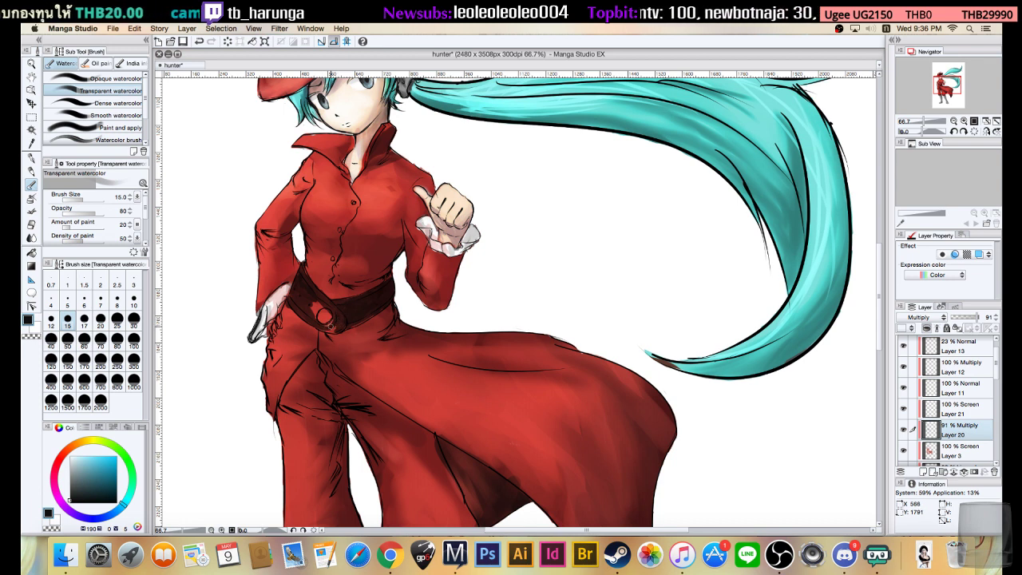
pyautogui.moveTo(322, 321)
pyautogui.mouseDown()
pyautogui.moveTo(338, 329)
pyautogui.moveTo(326, 330)
pyautogui.moveTo(317, 310)
pyautogui.mouseUp()
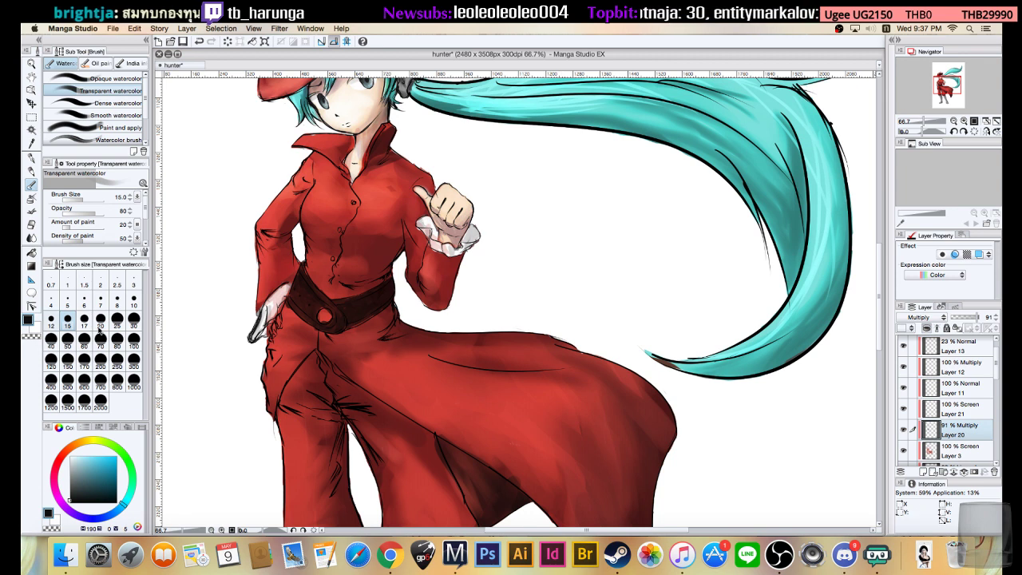
# - Select Layer 21 and paint soft gray highlights on the belt with Transparent watercolor up to size 20, checking them against the whole figure
pyautogui.click(961, 410)
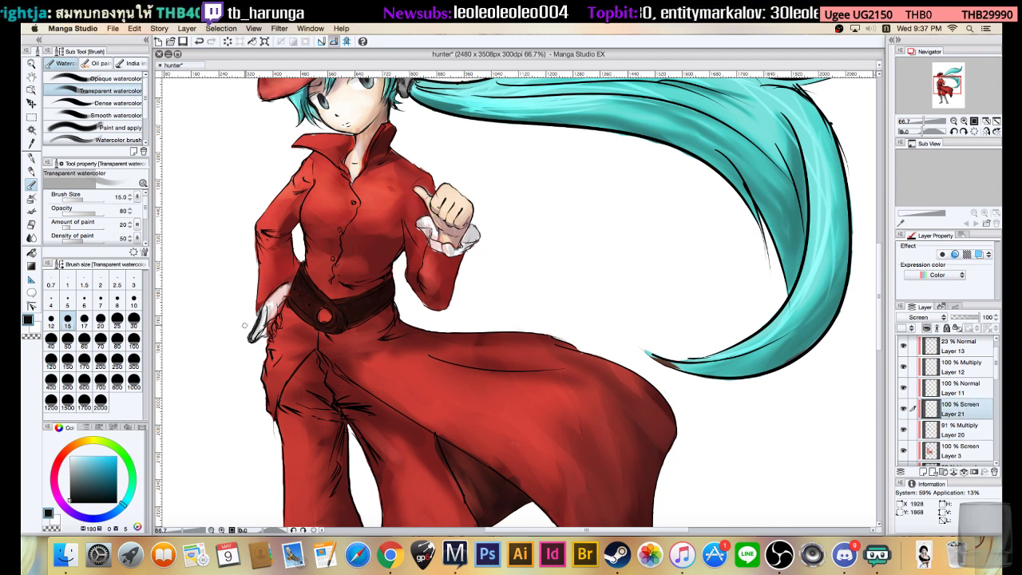
pyautogui.moveTo(74, 476); pyautogui.dragTo(61, 480)
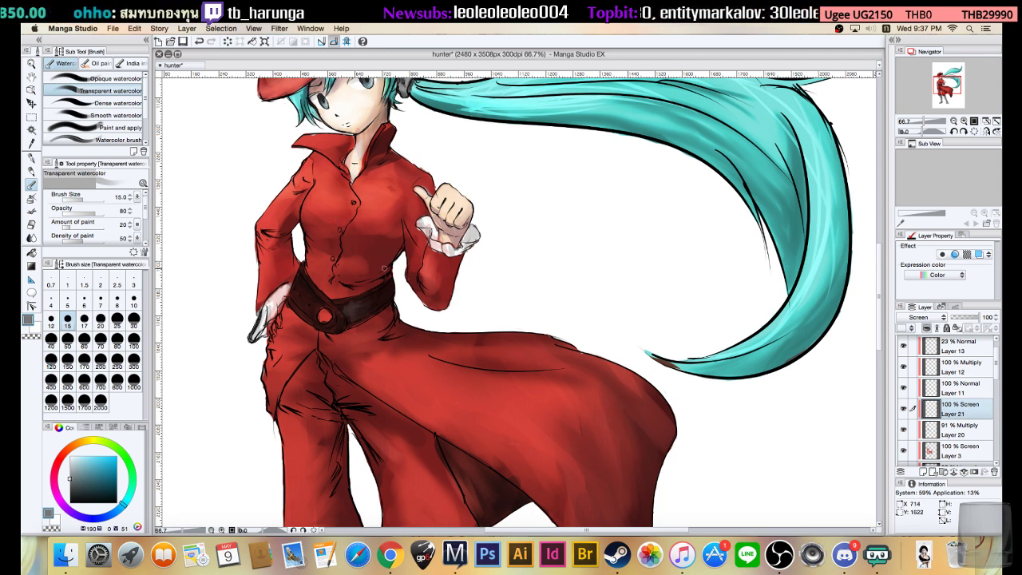
pyautogui.moveTo(68, 480); pyautogui.dragTo(70, 488)
pyautogui.press(']')
pyautogui.press(']')
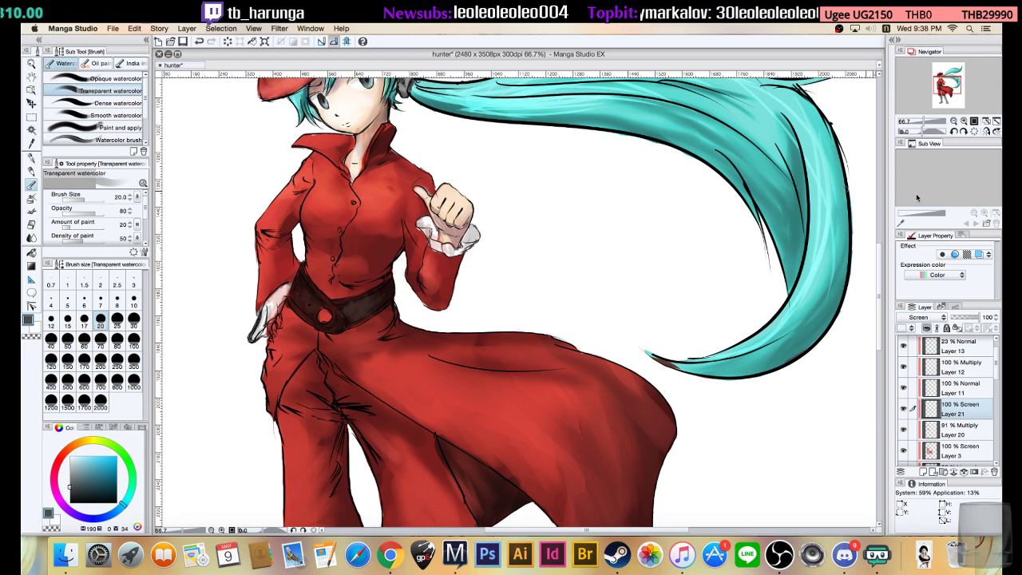
pyautogui.click(954, 121)
pyautogui.click(953, 120)
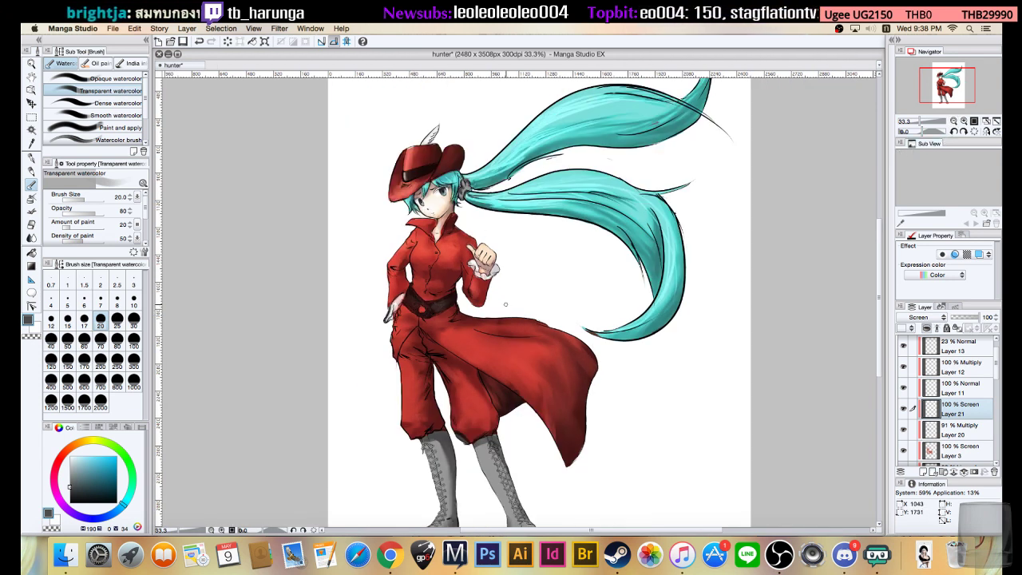
pyautogui.click(964, 120)
pyautogui.click(964, 120)
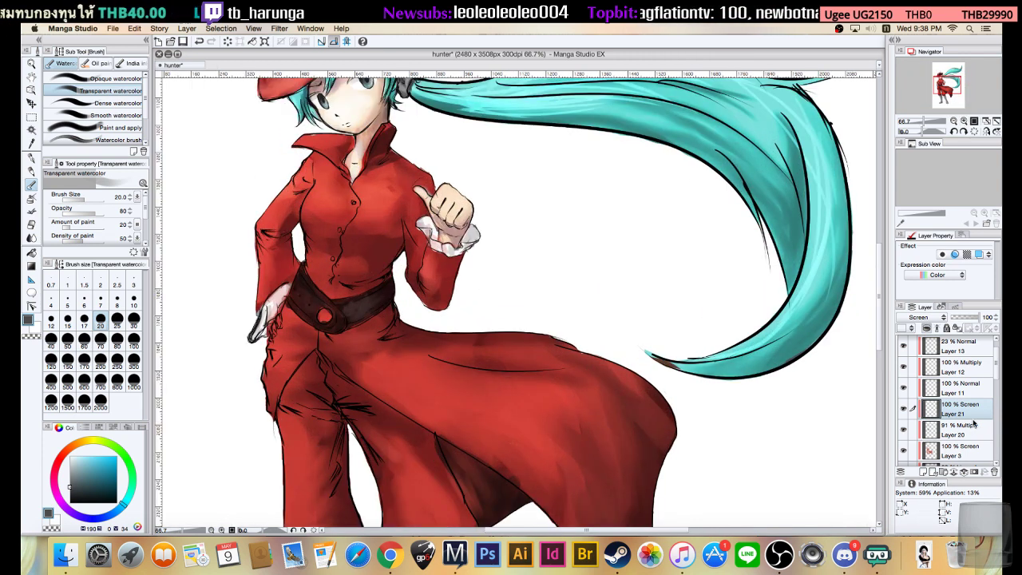
# - Add a new layer above Layer 21 and fill the round belt buckle with yellow using Transparent watercolor at size 40
pyautogui.click(922, 471)
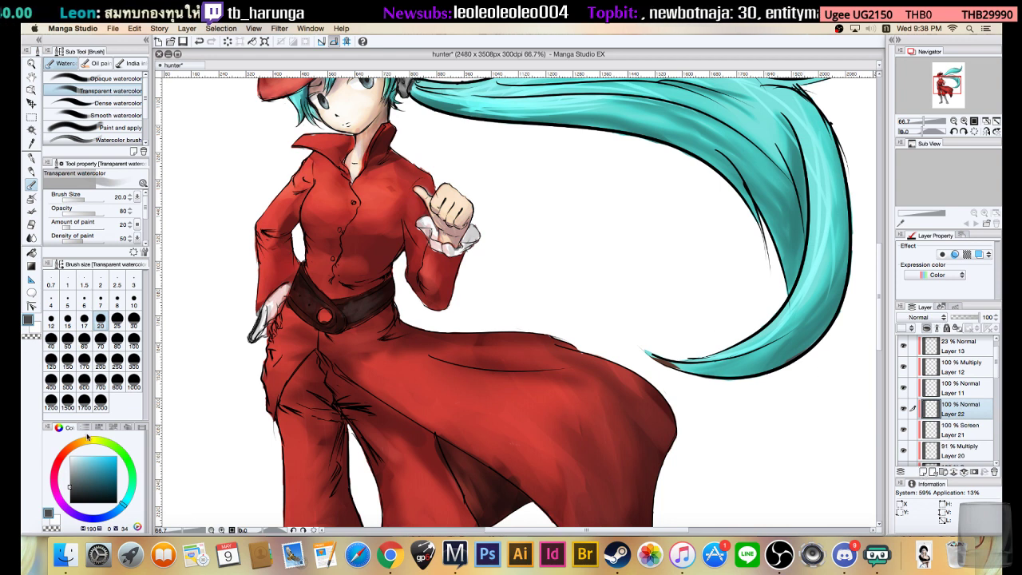
pyautogui.click(87, 438)
pyautogui.moveTo(77, 471)
pyautogui.mouseDown()
pyautogui.moveTo(79, 455)
pyautogui.moveTo(89, 470)
pyautogui.mouseUp()
pyautogui.press(']')
pyautogui.press(']')
pyautogui.press(']')
pyautogui.moveTo(324, 318); pyautogui.dragTo(327, 316)
pyautogui.click(91, 477)
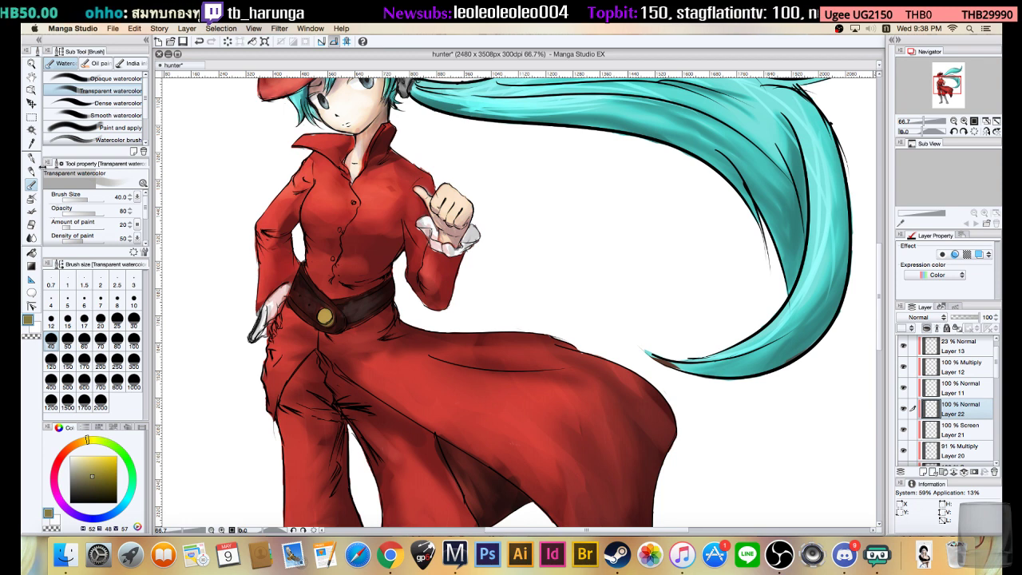
# - Shade the buckle in dark yellow and add pale yellow highlights with Dense watercolor, using sizes 10, 7 and 15
pyautogui.click(90, 103)
pyautogui.press('[')
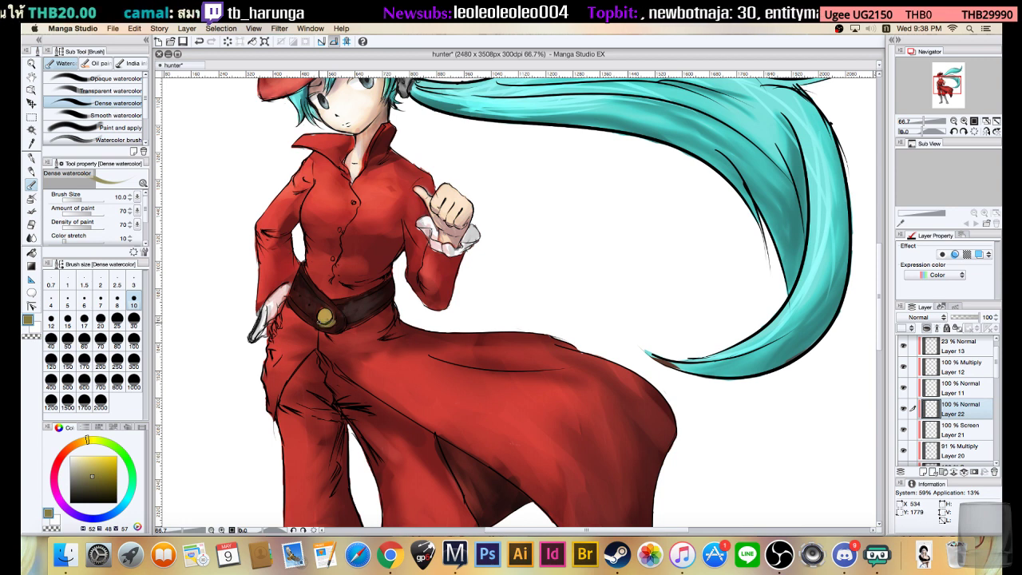
pyautogui.click(77, 460)
pyautogui.press('[')
pyautogui.press('[')
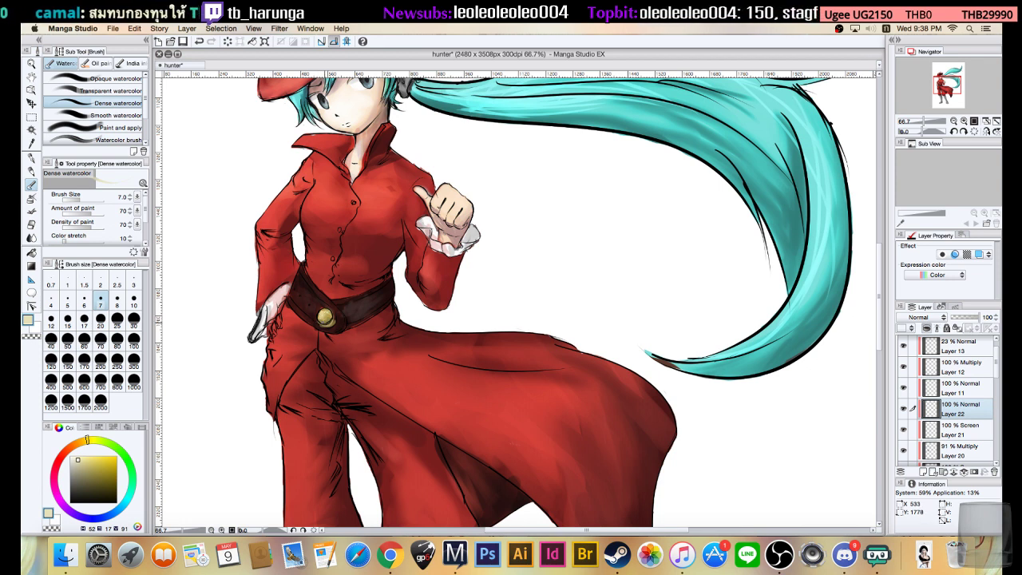
pyautogui.click(83, 461)
pyautogui.click(67, 320)
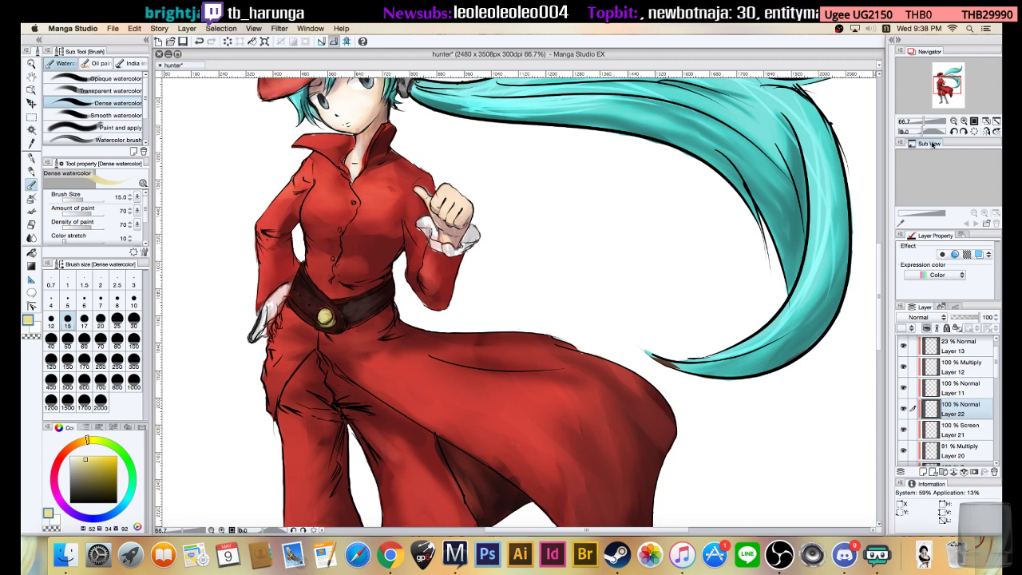
# - Add a new layer directly above Layer 1, set its blend mode to Overlay, and choose a dark gray for the boots
pyautogui.click(953, 121)
pyautogui.click(953, 122)
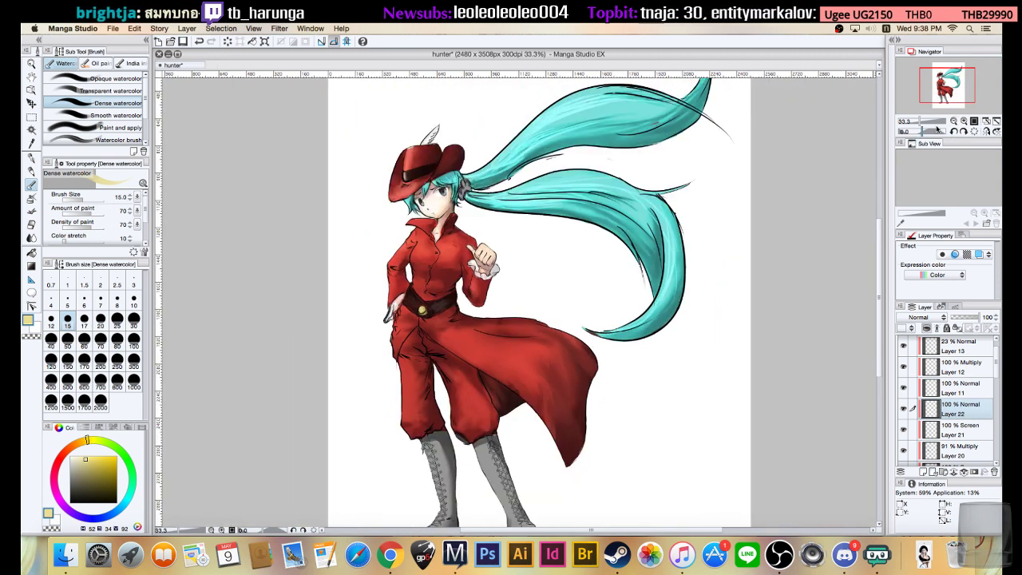
pyautogui.scroll(-5, 745, 320)
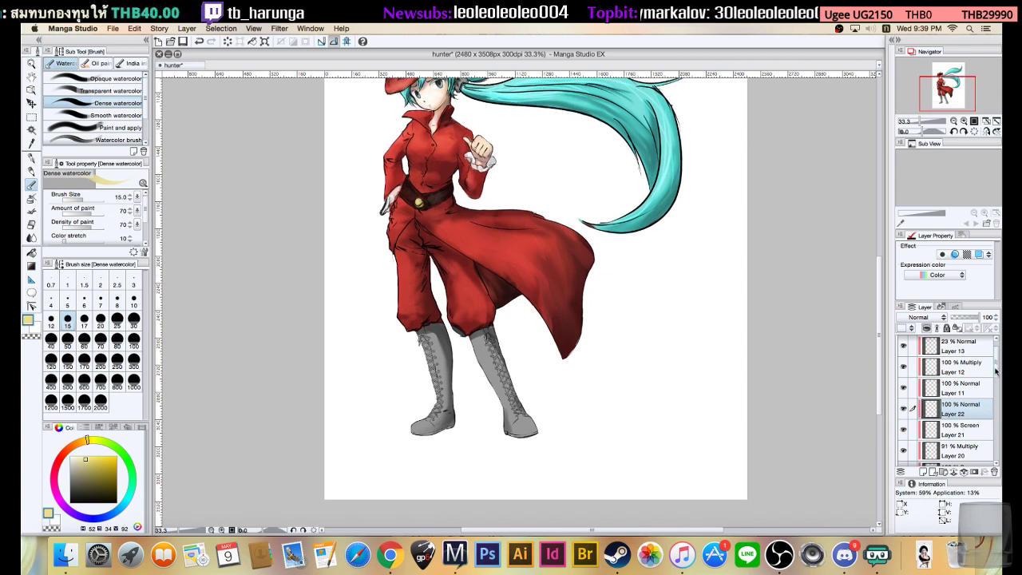
pyautogui.scroll(-5, 990, 400)
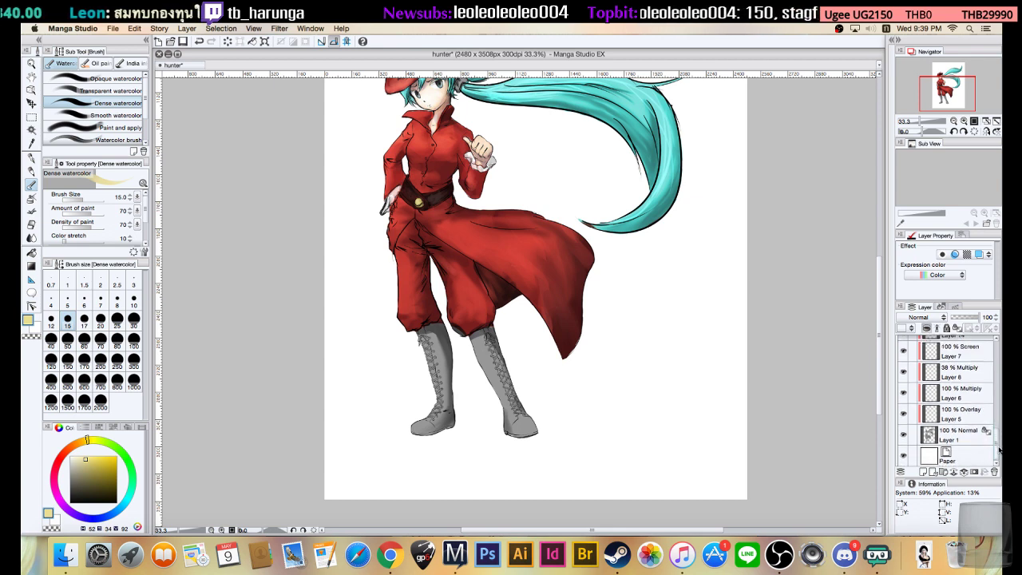
pyautogui.click(969, 438)
pyautogui.click(942, 474)
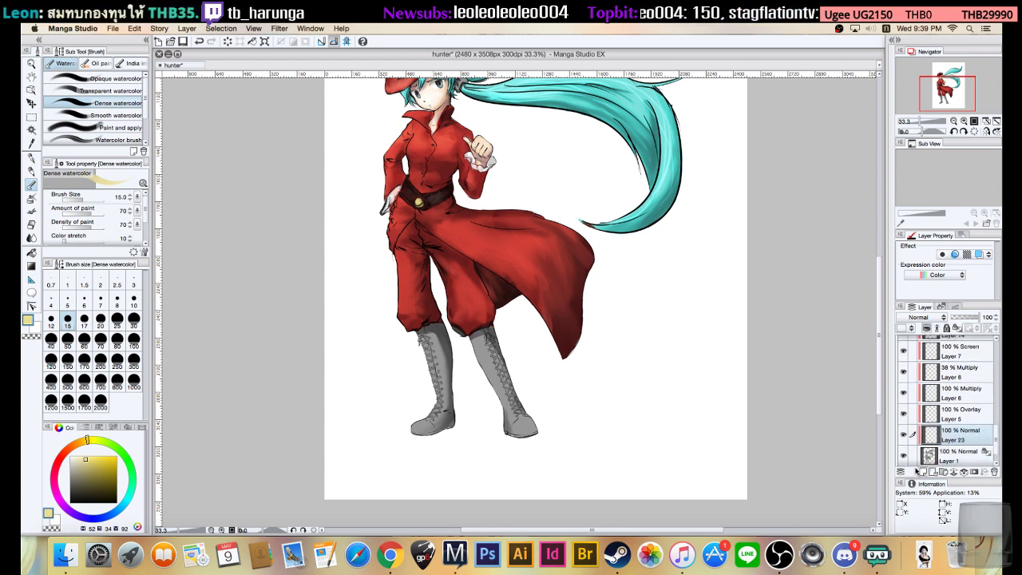
pyautogui.moveTo(72, 489); pyautogui.dragTo(61, 495)
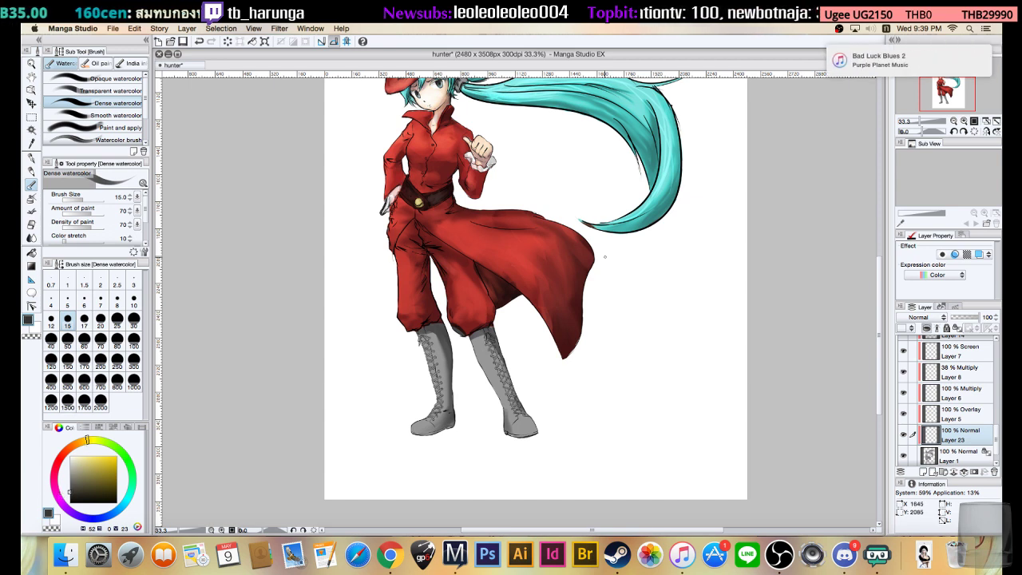
pyautogui.click(918, 317)
pyautogui.click(921, 452)
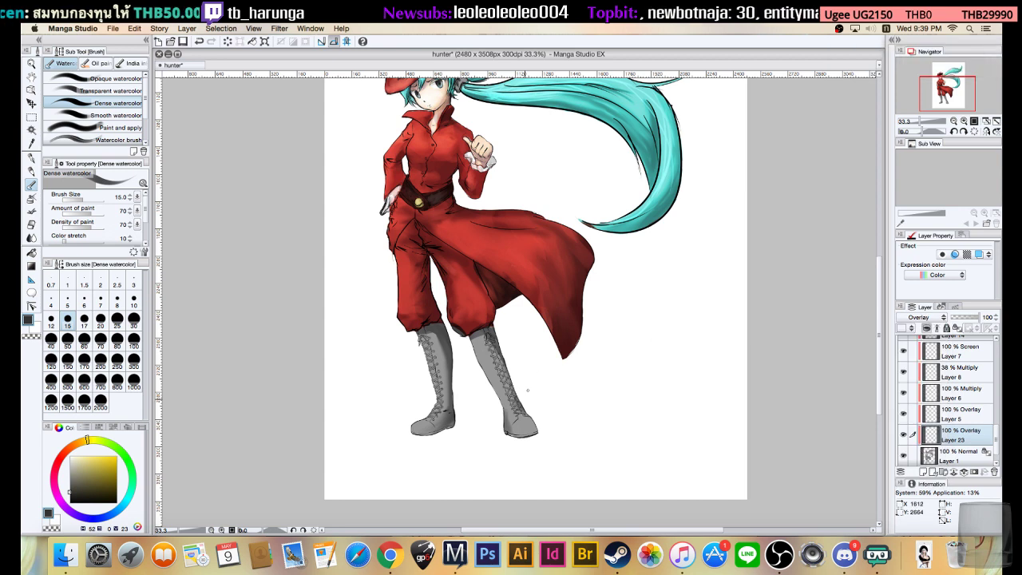
# - Paint both boots dark gray with Dense watercolor at size 60
pyautogui.press(']')
pyautogui.press(']')
pyautogui.press(']')
pyautogui.press(']')
pyautogui.press(']')
pyautogui.press(']')
pyautogui.press(']')
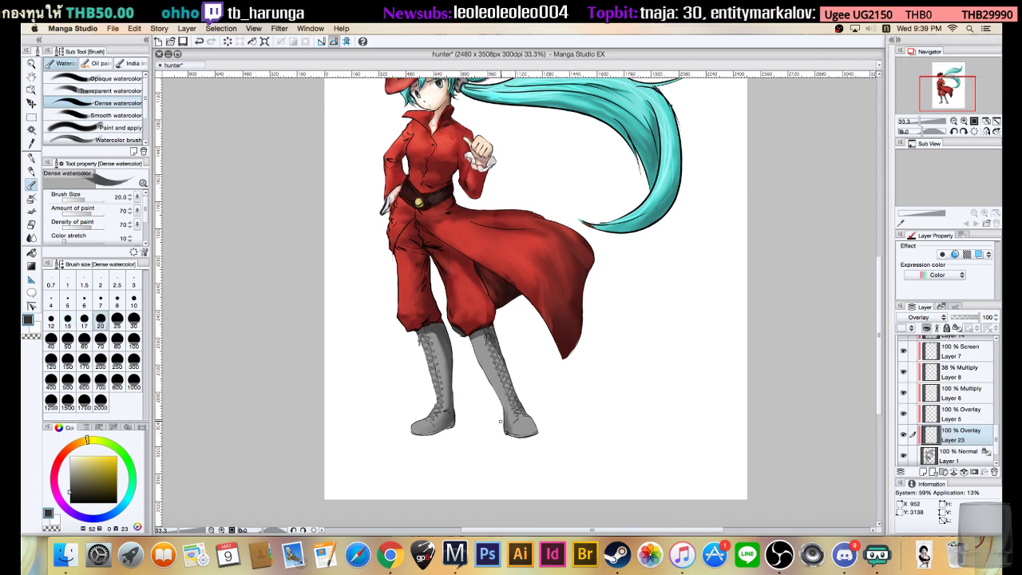
pyautogui.moveTo(502, 422)
pyautogui.mouseDown()
pyautogui.moveTo(537, 430)
pyautogui.moveTo(499, 437)
pyautogui.moveTo(522, 437)
pyautogui.moveTo(491, 426)
pyautogui.moveTo(499, 414)
pyautogui.moveTo(491, 407)
pyautogui.moveTo(511, 403)
pyautogui.moveTo(479, 404)
pyautogui.moveTo(531, 399)
pyautogui.moveTo(524, 369)
pyautogui.moveTo(497, 395)
pyautogui.moveTo(525, 397)
pyautogui.moveTo(524, 383)
pyautogui.moveTo(491, 389)
pyautogui.moveTo(508, 345)
pyautogui.moveTo(481, 355)
pyautogui.moveTo(502, 342)
pyautogui.moveTo(477, 344)
pyautogui.moveTo(488, 340)
pyautogui.moveTo(483, 379)
pyautogui.moveTo(505, 386)
pyautogui.moveTo(498, 411)
pyautogui.moveTo(527, 412)
pyautogui.moveTo(510, 406)
pyautogui.moveTo(518, 387)
pyautogui.moveTo(495, 382)
pyautogui.moveTo(490, 368)
pyautogui.moveTo(506, 370)
pyautogui.moveTo(480, 344)
pyautogui.moveTo(491, 339)
pyautogui.moveTo(477, 340)
pyautogui.moveTo(490, 330)
pyautogui.moveTo(476, 340)
pyautogui.moveTo(503, 329)
pyautogui.moveTo(465, 337)
pyautogui.mouseUp()
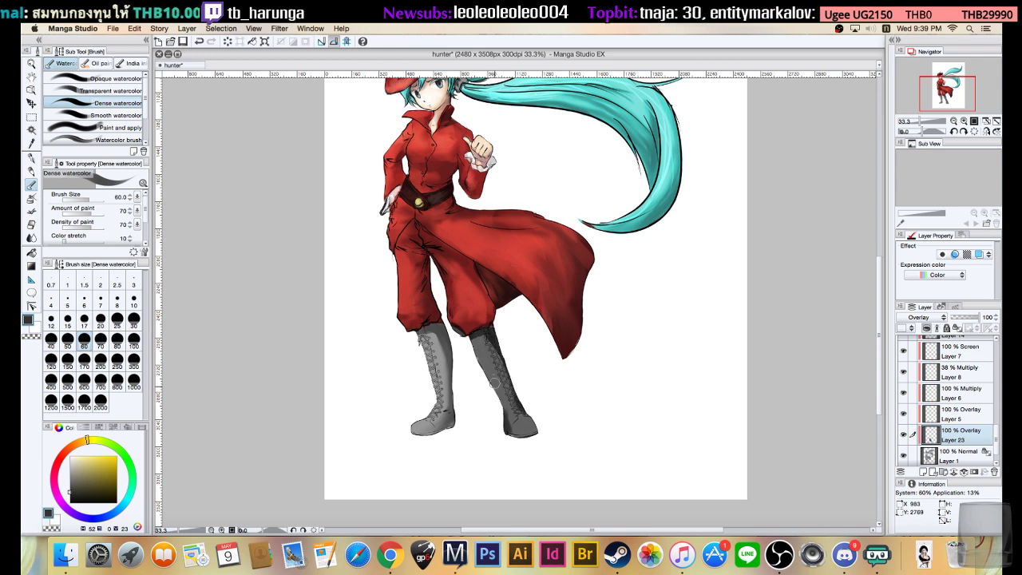
pyautogui.moveTo(421, 430)
pyautogui.mouseDown()
pyautogui.moveTo(459, 414)
pyautogui.moveTo(455, 387)
pyautogui.moveTo(444, 406)
pyautogui.moveTo(434, 388)
pyautogui.moveTo(419, 407)
pyautogui.moveTo(432, 384)
pyautogui.moveTo(448, 381)
pyautogui.moveTo(452, 401)
pyautogui.moveTo(457, 375)
pyautogui.moveTo(446, 418)
pyautogui.moveTo(445, 355)
pyautogui.moveTo(438, 346)
pyautogui.moveTo(431, 374)
pyautogui.moveTo(434, 344)
pyautogui.moveTo(421, 337)
pyautogui.moveTo(438, 333)
pyautogui.moveTo(423, 329)
pyautogui.moveTo(450, 338)
pyautogui.moveTo(430, 327)
pyautogui.moveTo(450, 371)
pyautogui.mouseUp()
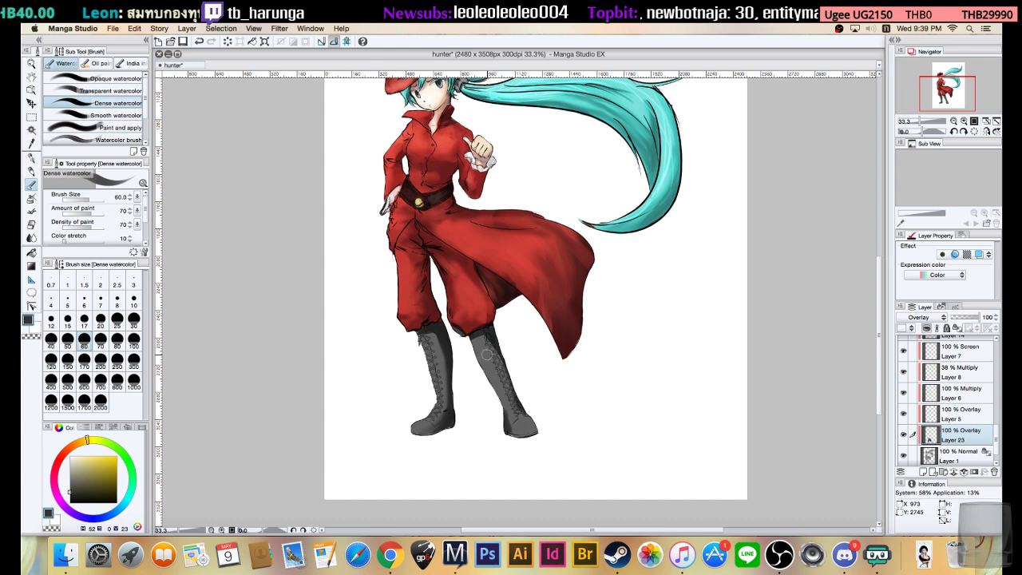
# - Darken both boots further with a near-black color, undoing the stray stroke near the trouser cuff
pyautogui.click(71, 498)
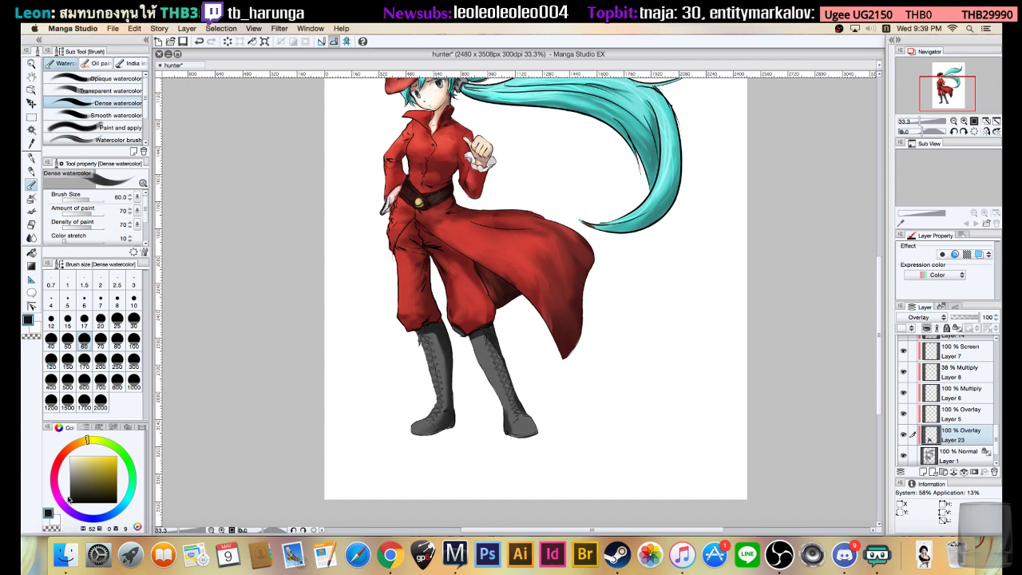
pyautogui.moveTo(494, 432)
pyautogui.mouseDown()
pyautogui.moveTo(517, 425)
pyautogui.moveTo(524, 434)
pyautogui.moveTo(522, 420)
pyautogui.moveTo(503, 414)
pyautogui.mouseUp()
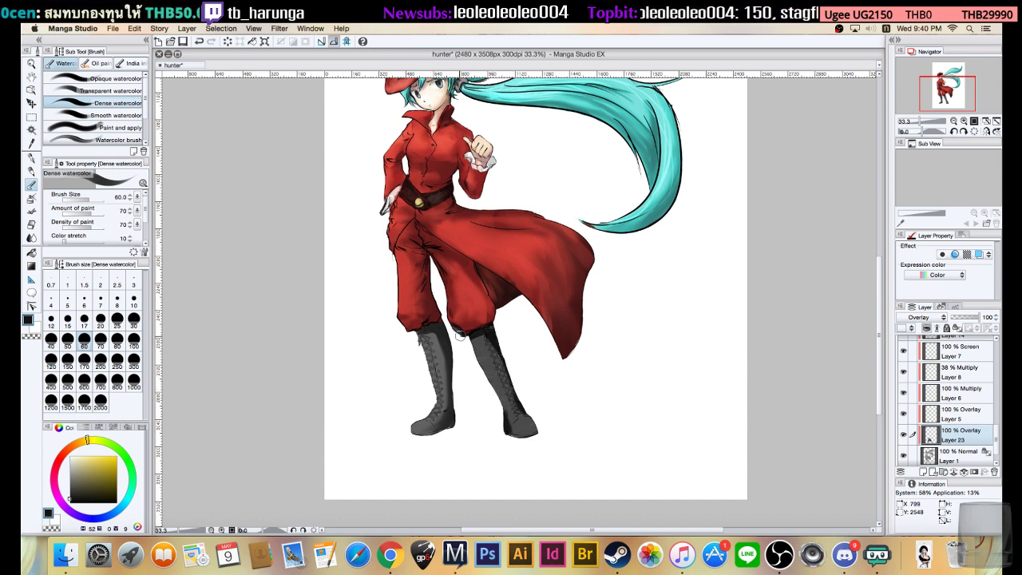
pyautogui.moveTo(462, 325); pyautogui.dragTo(498, 319)
pyautogui.press('super+z')
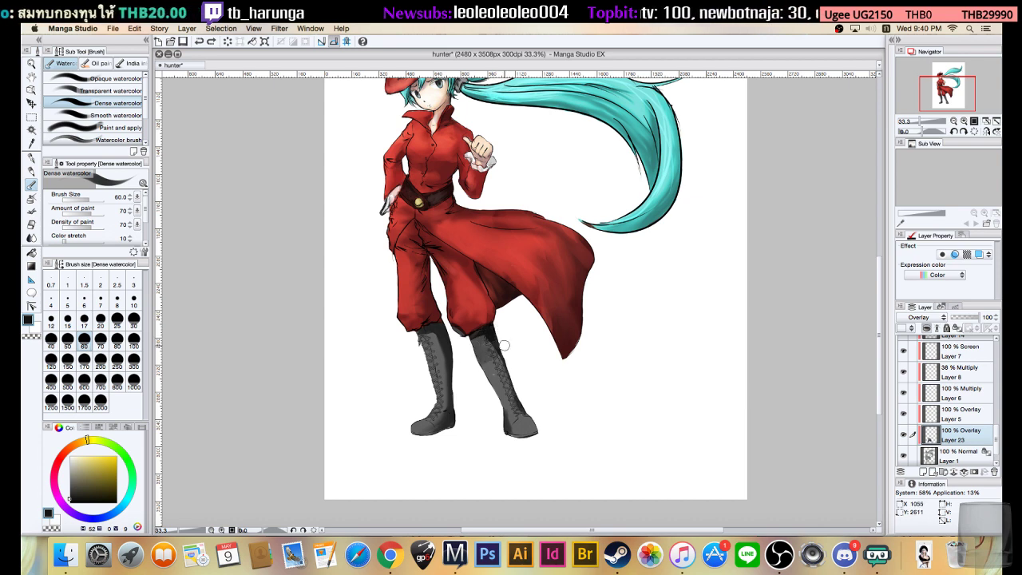
pyautogui.moveTo(486, 348); pyautogui.dragTo(500, 402)
pyautogui.moveTo(491, 366)
pyautogui.mouseDown()
pyautogui.moveTo(505, 412)
pyautogui.moveTo(493, 362)
pyautogui.moveTo(513, 407)
pyautogui.moveTo(503, 363)
pyautogui.moveTo(512, 388)
pyautogui.moveTo(512, 449)
pyautogui.moveTo(514, 417)
pyautogui.moveTo(528, 448)
pyautogui.mouseUp()
pyautogui.moveTo(423, 425)
pyautogui.mouseDown()
pyautogui.moveTo(448, 403)
pyautogui.moveTo(441, 392)
pyautogui.moveTo(438, 424)
pyautogui.moveTo(441, 405)
pyautogui.moveTo(449, 426)
pyautogui.moveTo(453, 407)
pyautogui.moveTo(454, 428)
pyautogui.moveTo(440, 361)
pyautogui.moveTo(439, 410)
pyautogui.moveTo(425, 344)
pyautogui.moveTo(439, 346)
pyautogui.moveTo(428, 340)
pyautogui.moveTo(439, 390)
pyautogui.moveTo(433, 331)
pyautogui.moveTo(446, 340)
pyautogui.moveTo(449, 392)
pyautogui.mouseUp()
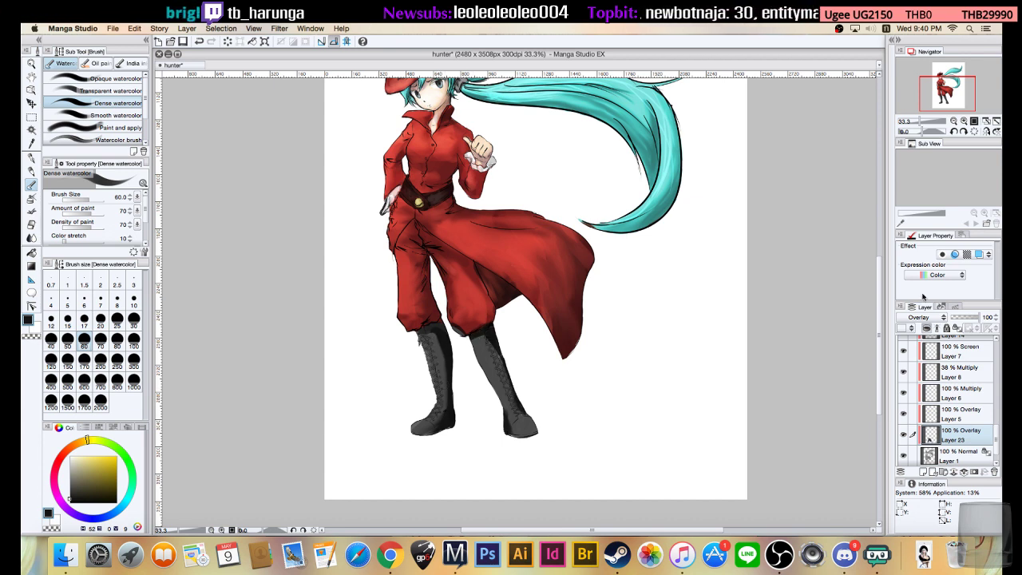
# - Try Darken on Layer 23, lower the layer's opacity to 68%, and set its blend mode to Multiply
pyautogui.moveTo(948, 317); pyautogui.dragTo(982, 319)
pyautogui.click(942, 318)
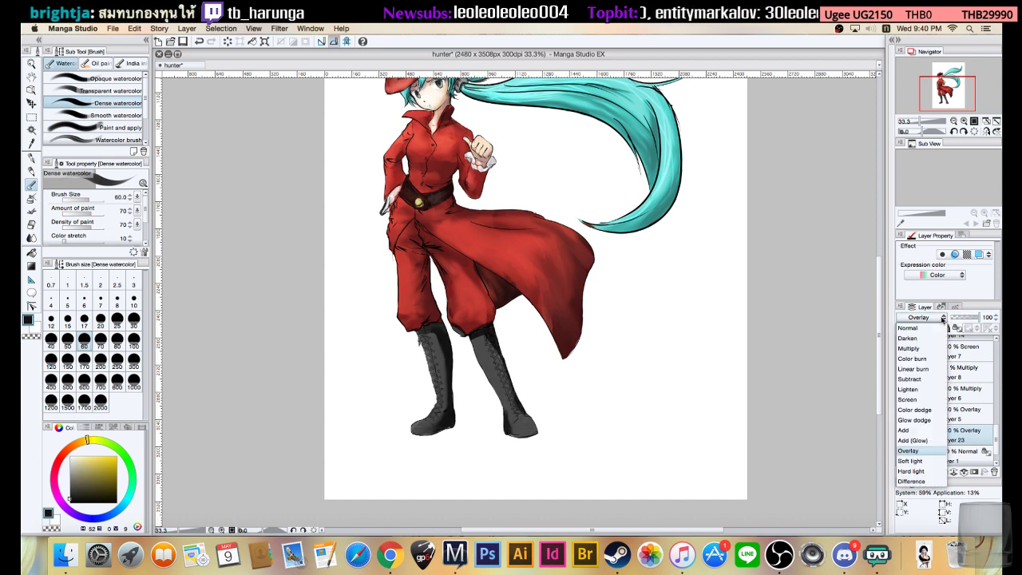
pyautogui.click(925, 340)
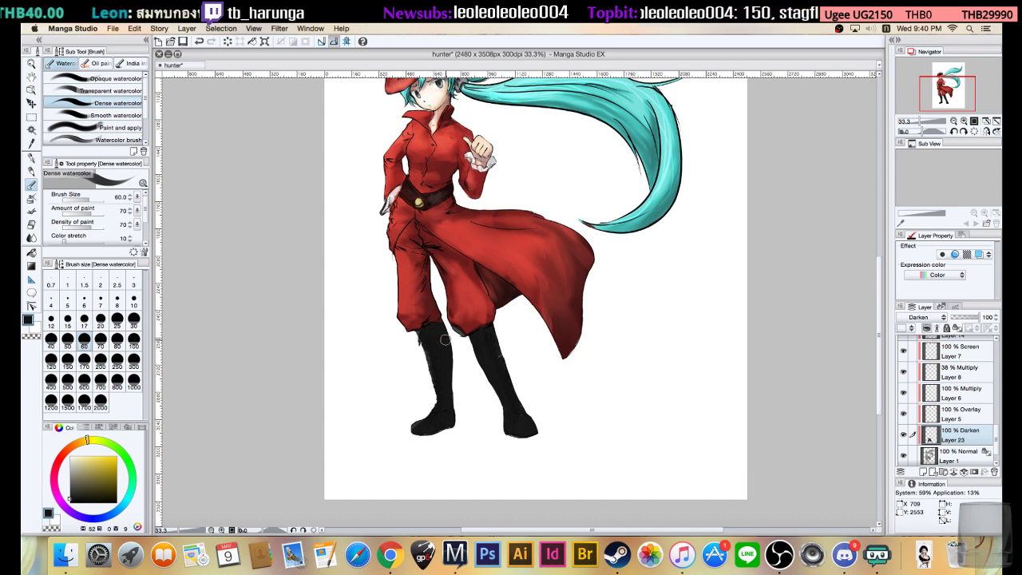
pyautogui.moveTo(973, 319)
pyautogui.mouseDown()
pyautogui.moveTo(962, 319)
pyautogui.moveTo(972, 319)
pyautogui.mouseUp()
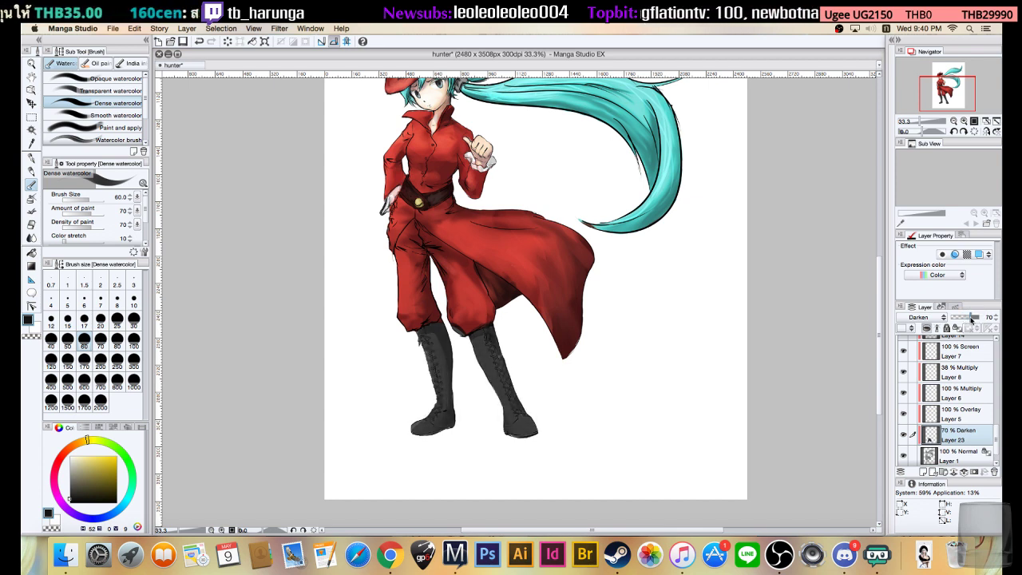
pyautogui.click(922, 318)
pyautogui.click(912, 350)
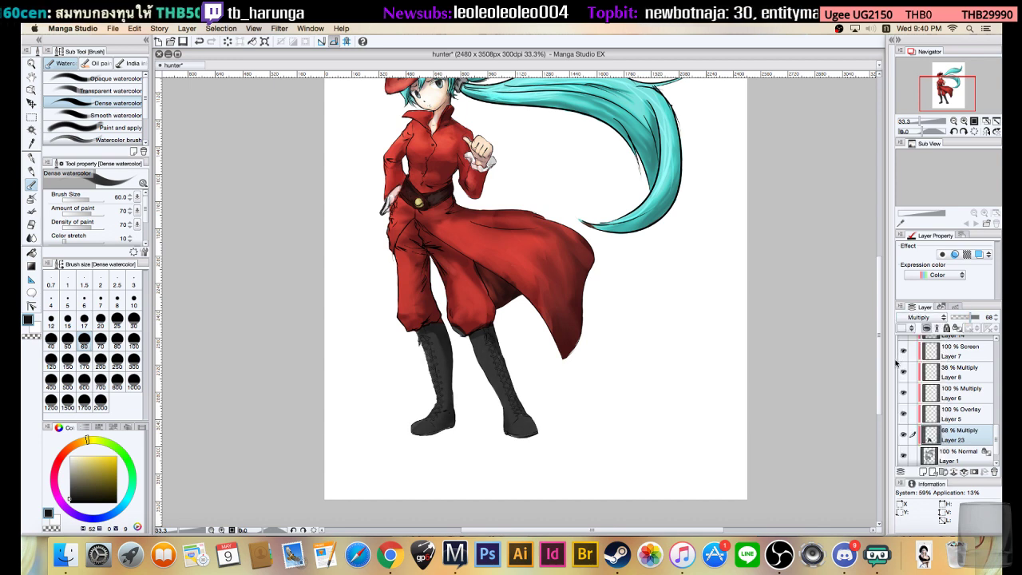
# - Raise Layer 23's opacity to 100% and try Color burn, Linear burn and Subtract as its blend mode
pyautogui.click(926, 319)
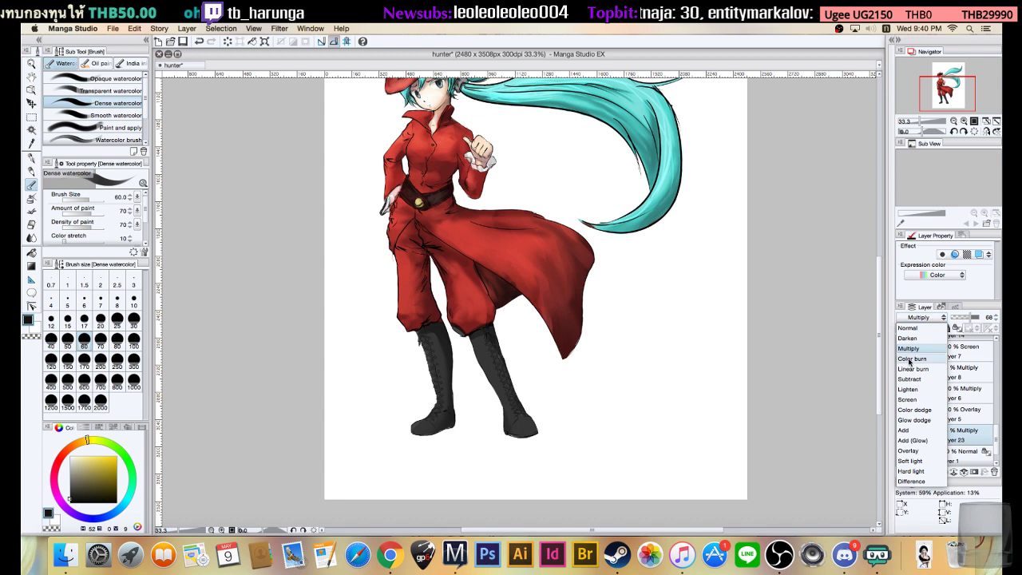
pyautogui.click(911, 358)
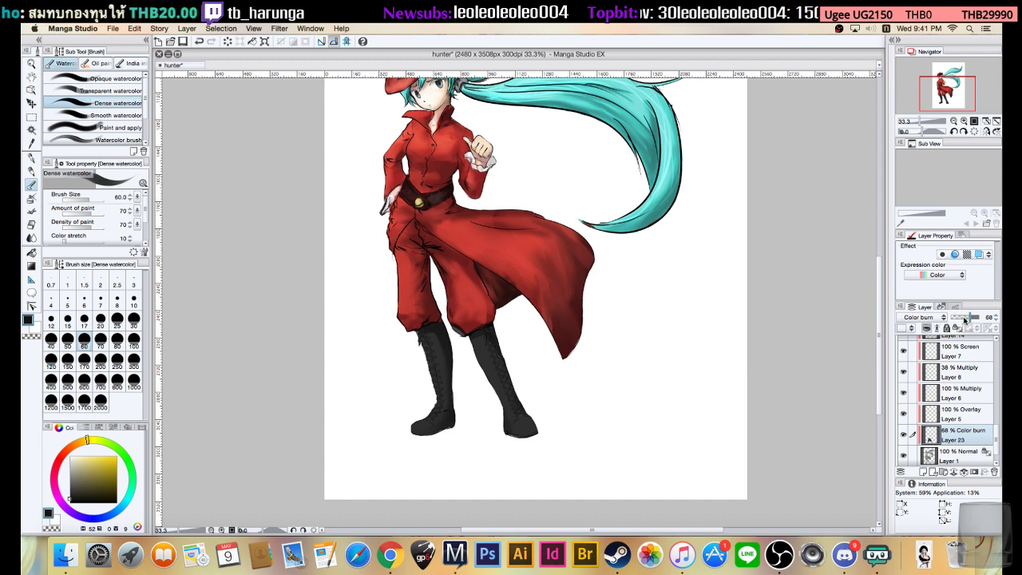
pyautogui.moveTo(953, 325); pyautogui.dragTo(998, 323)
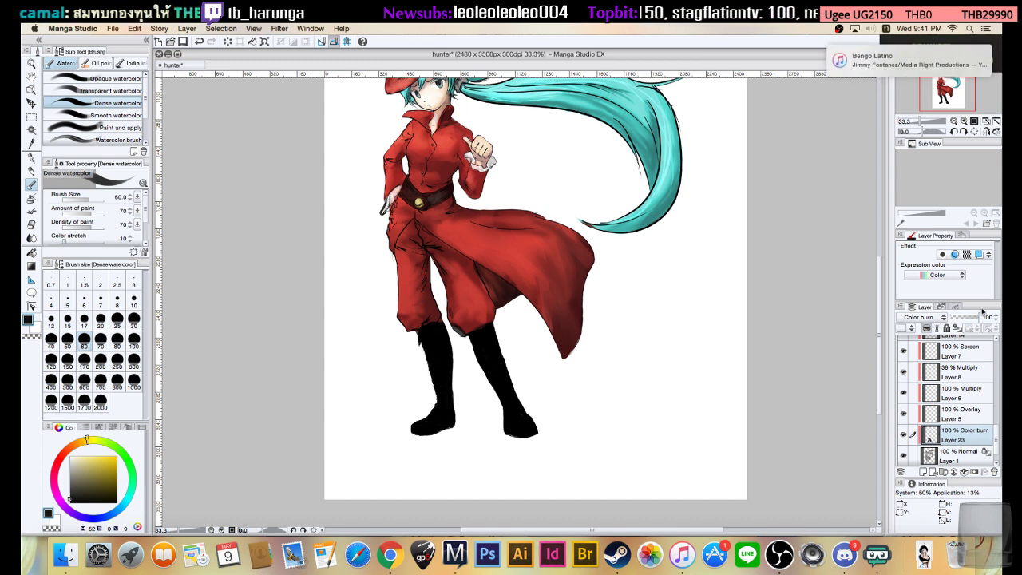
pyautogui.click(925, 317)
pyautogui.click(905, 369)
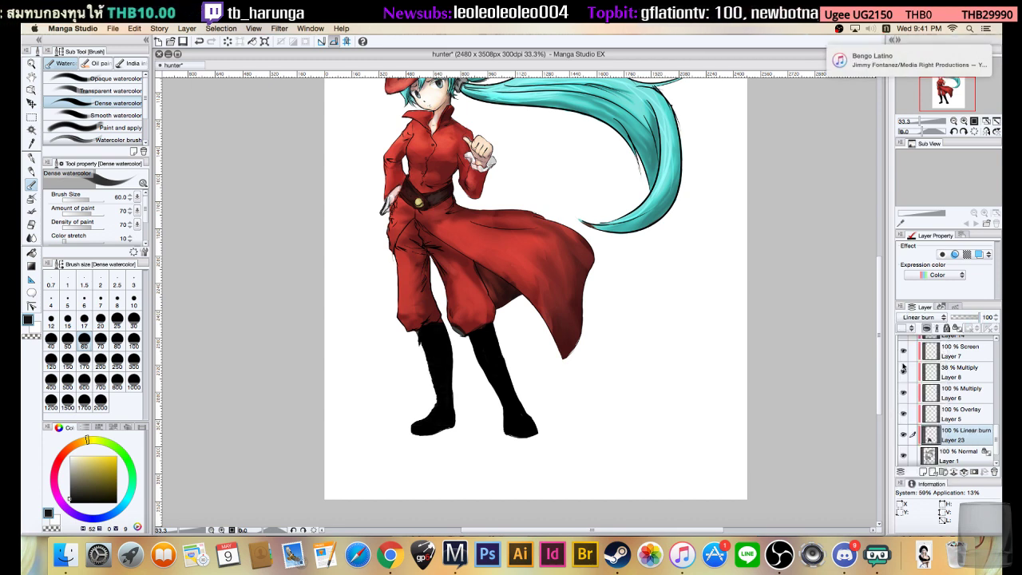
pyautogui.click(930, 318)
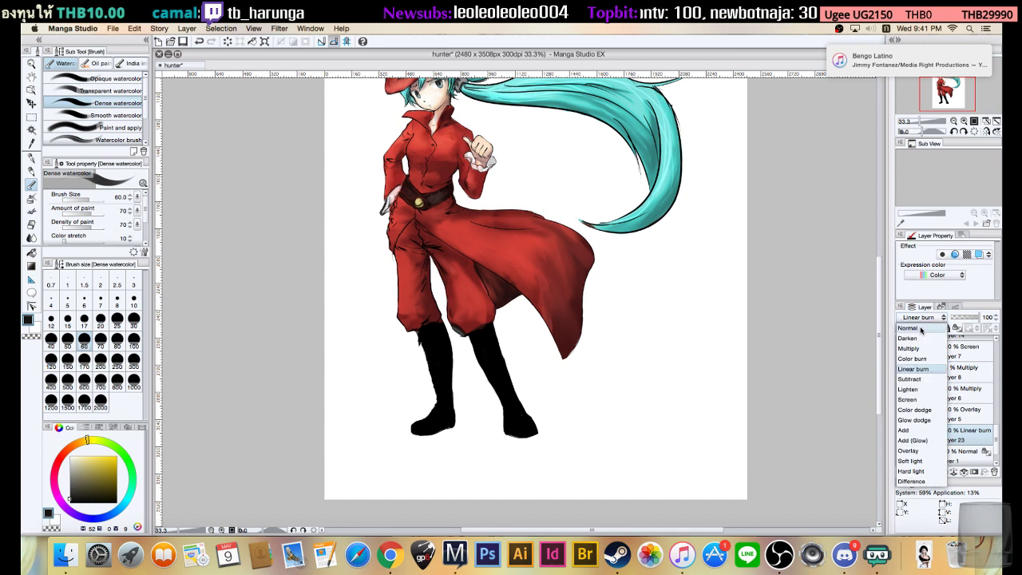
pyautogui.click(910, 379)
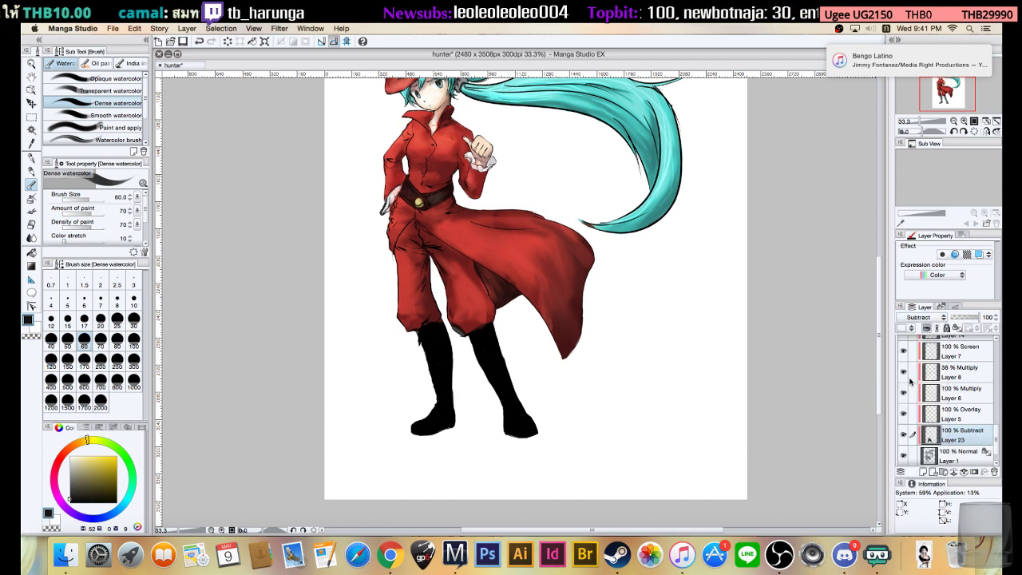
# - Try Lighten, Screen, Color dodge, Glow dodge, Add and Add (Glow) as Layer 23's blend mode
pyautogui.click(940, 316)
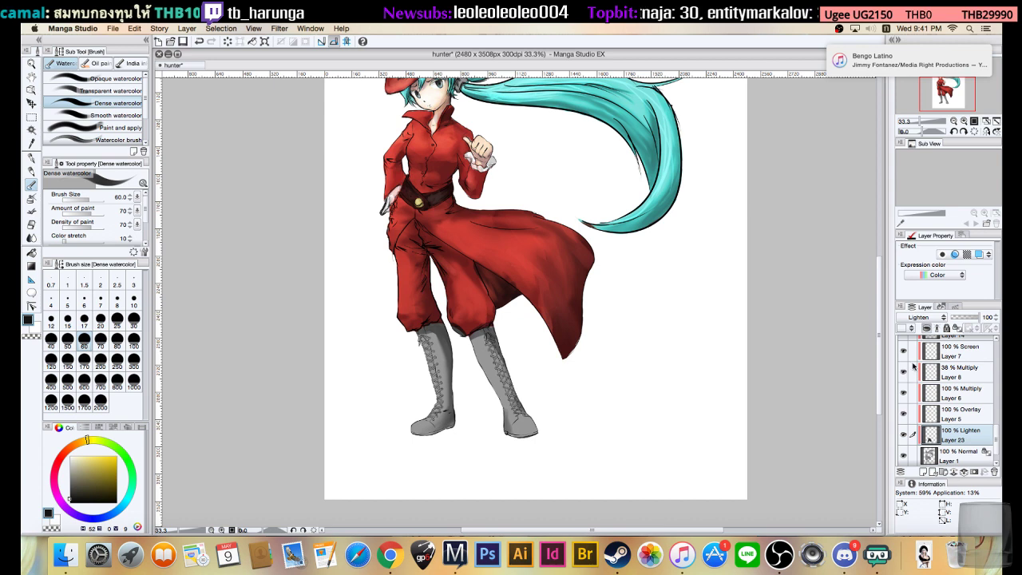
pyautogui.click(932, 317)
pyautogui.click(909, 384)
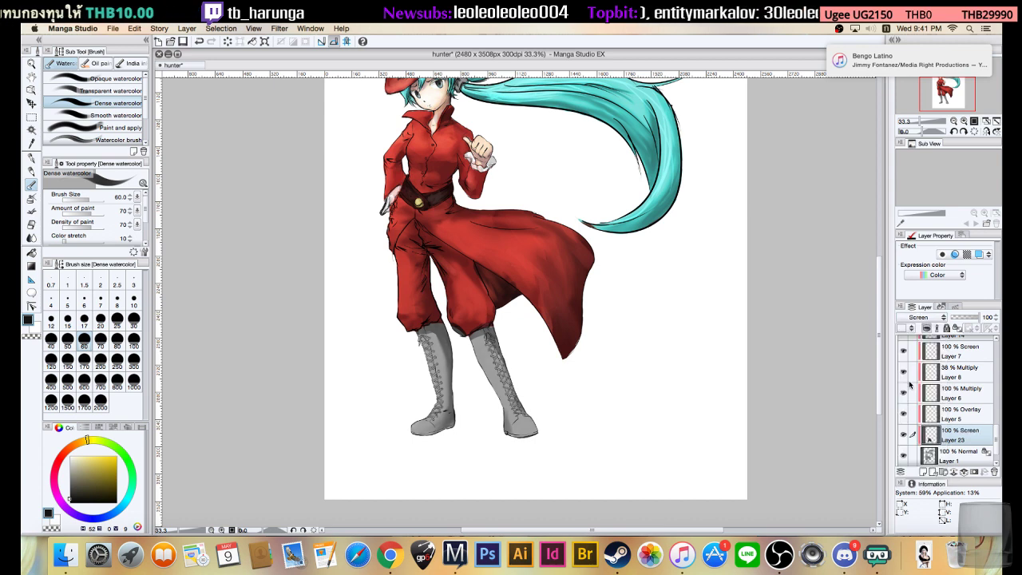
pyautogui.click(939, 317)
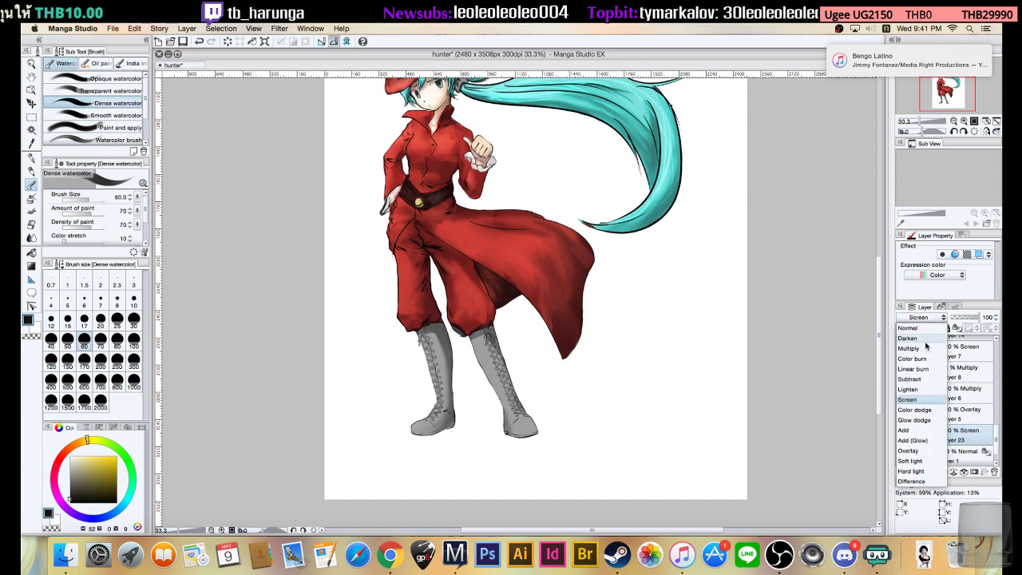
pyautogui.click(917, 408)
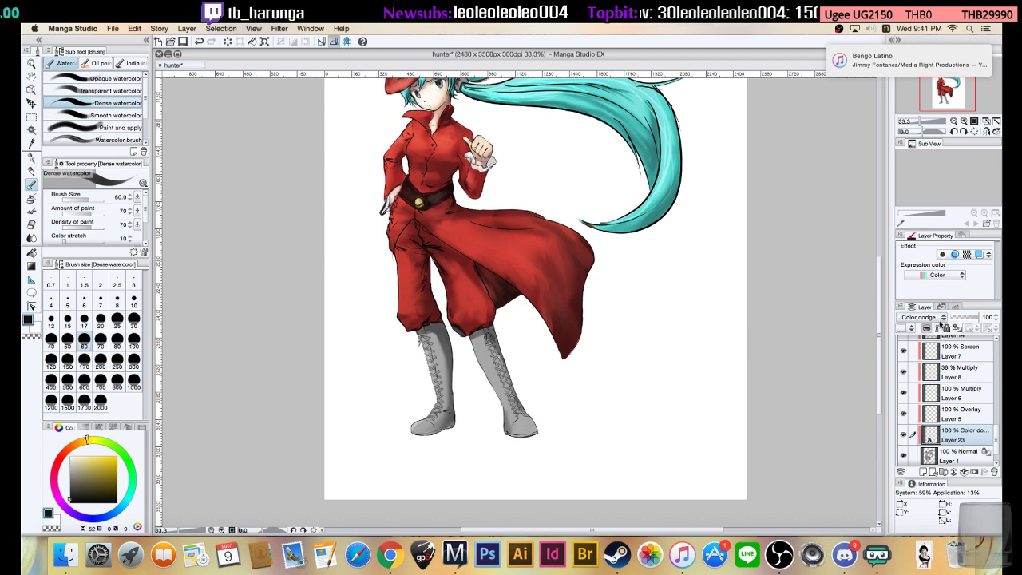
pyautogui.click(935, 317)
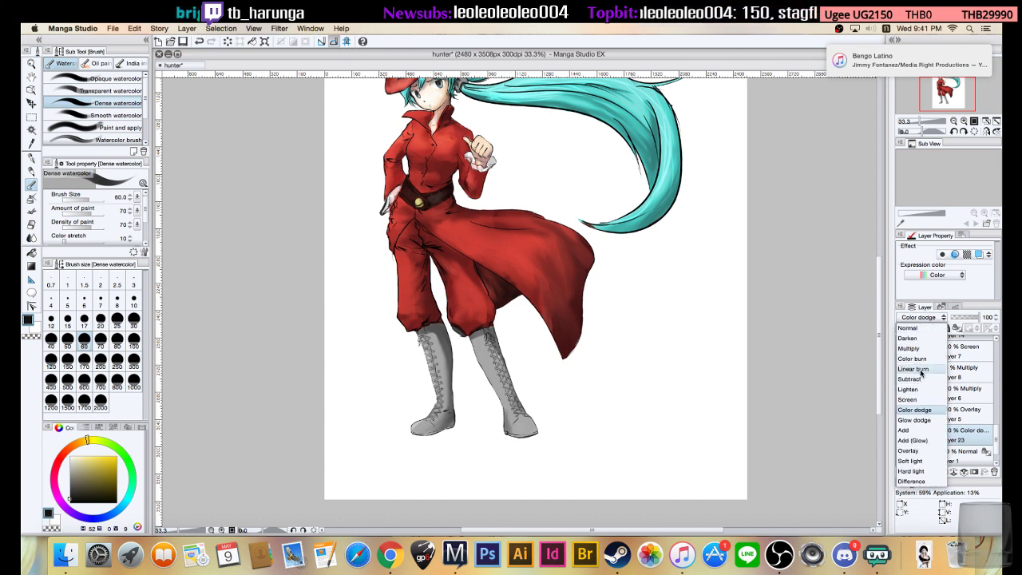
pyautogui.click(910, 419)
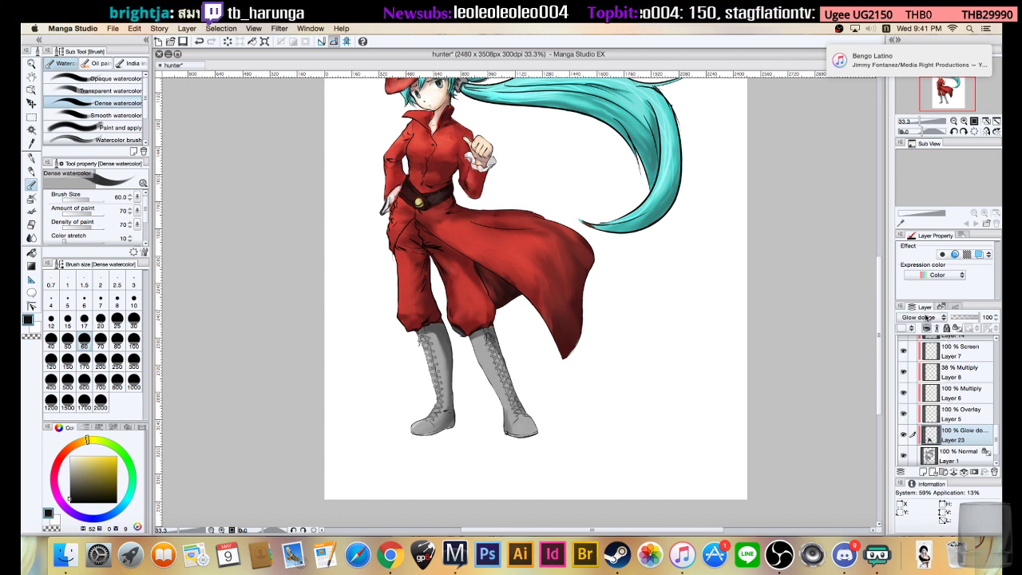
pyautogui.click(926, 317)
pyautogui.click(910, 430)
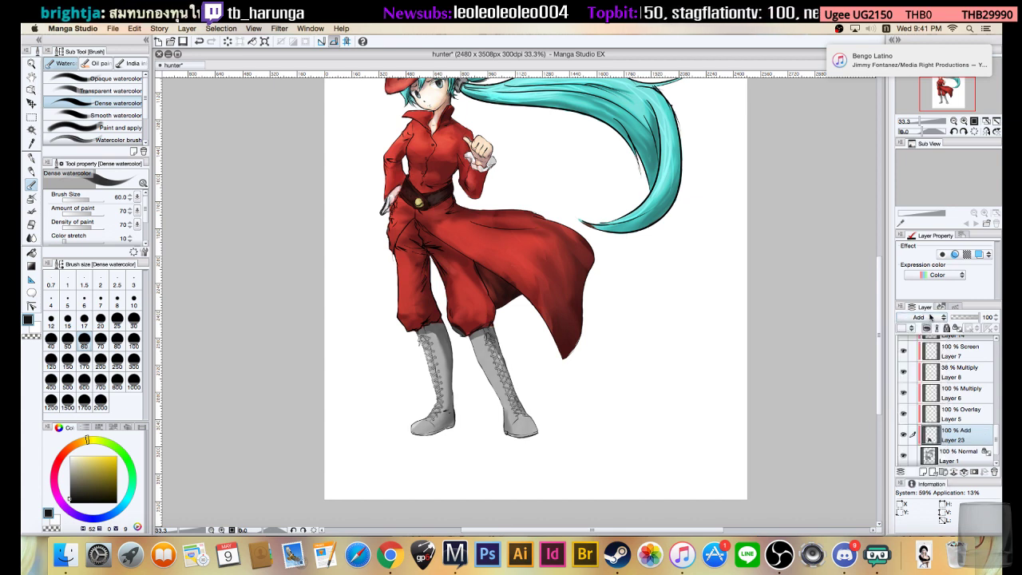
pyautogui.click(928, 318)
pyautogui.click(911, 432)
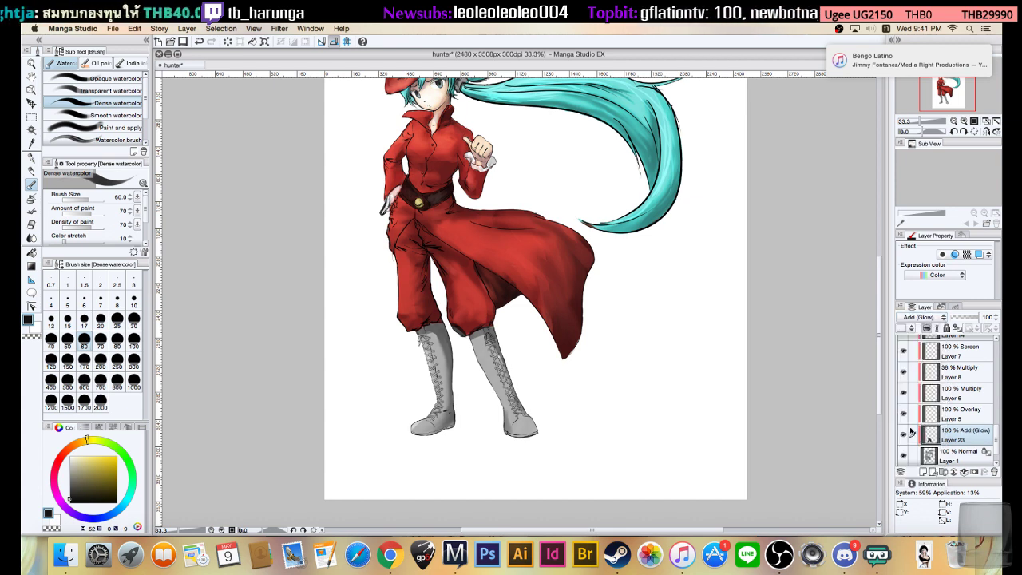
# - Try Overlay and Soft light as Layer 23's blend mode on the boots
pyautogui.click(926, 317)
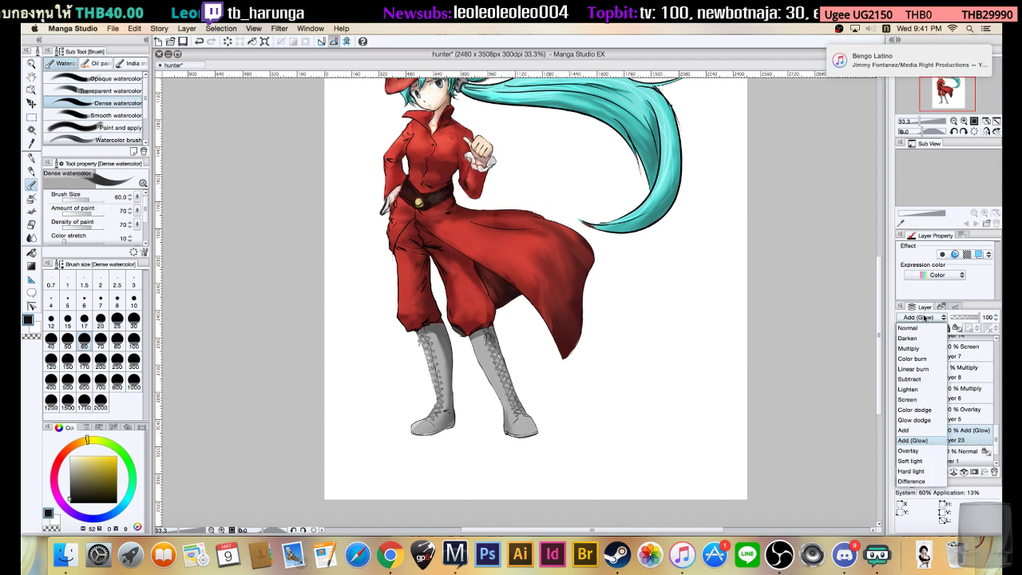
pyautogui.click(910, 452)
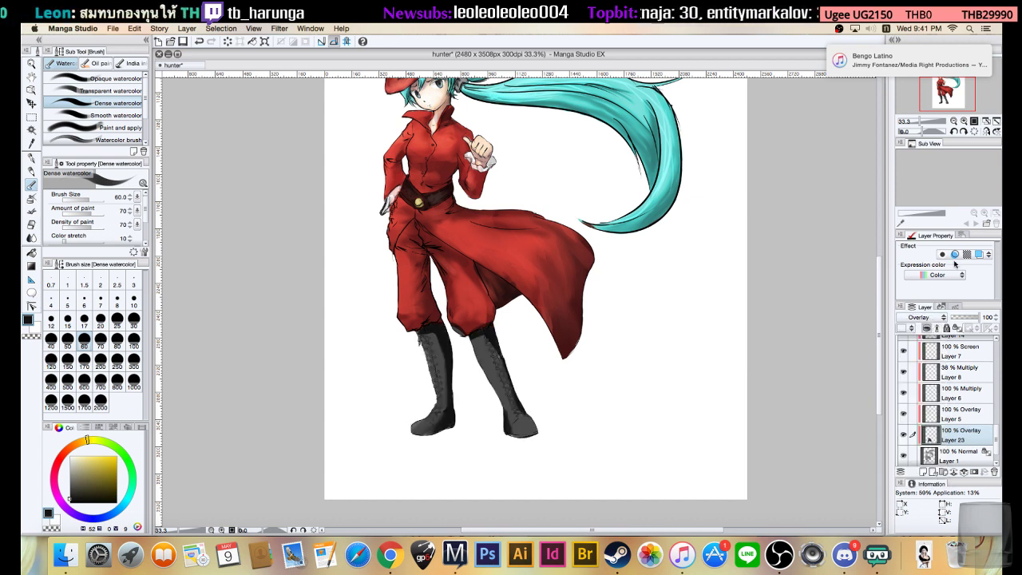
pyautogui.click(931, 318)
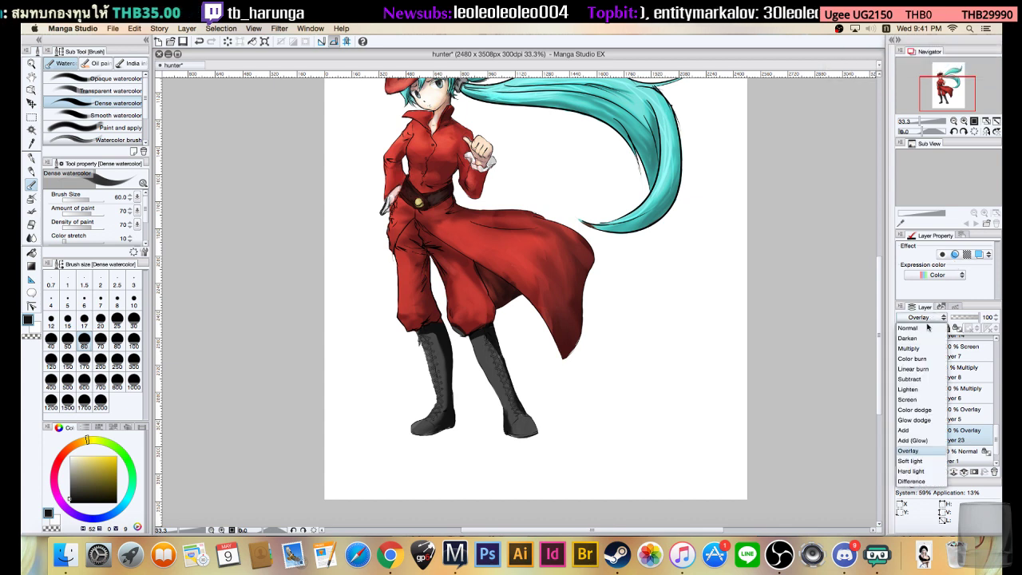
pyautogui.click(907, 462)
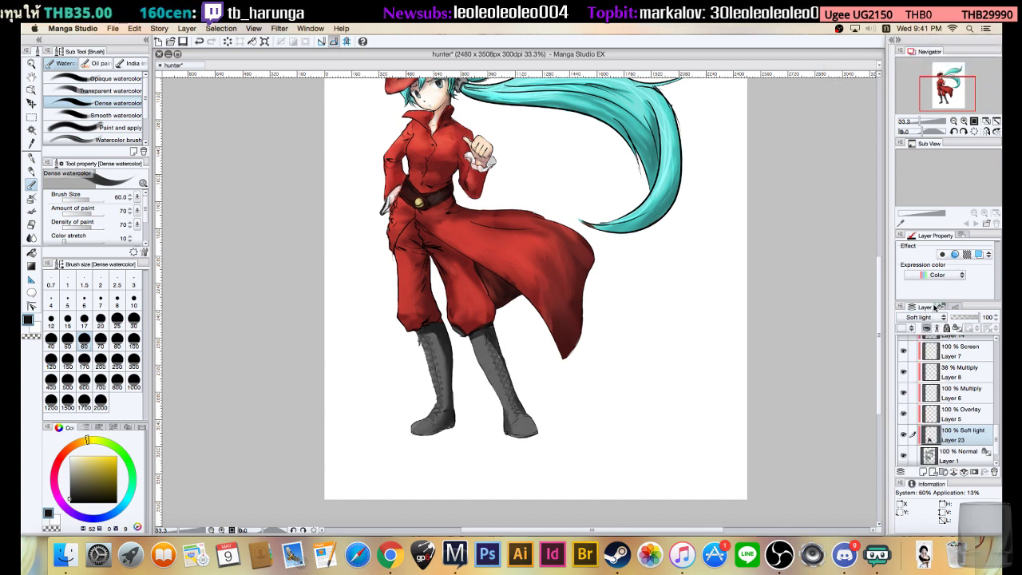
# - Set Layer 23 to Hard light and lower the layer's opacity to 79%
pyautogui.click(939, 317)
pyautogui.click(907, 472)
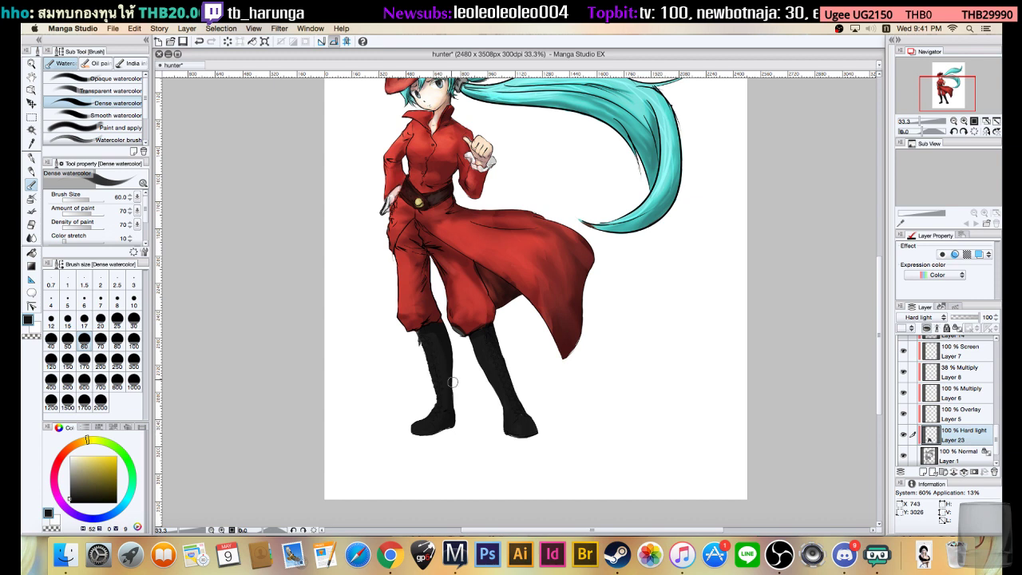
pyautogui.click(964, 320)
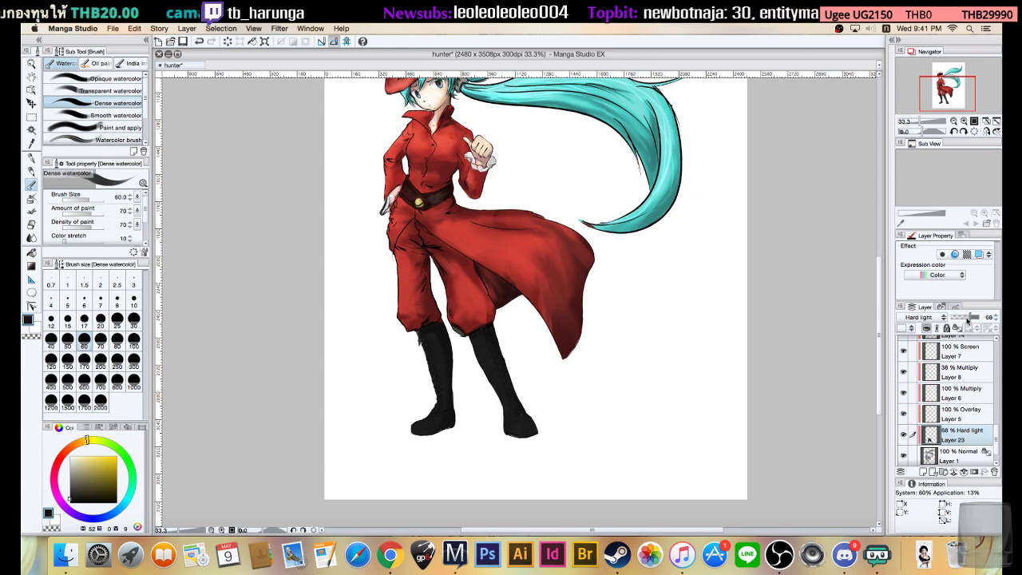
pyautogui.moveTo(971, 321); pyautogui.dragTo(974, 323)
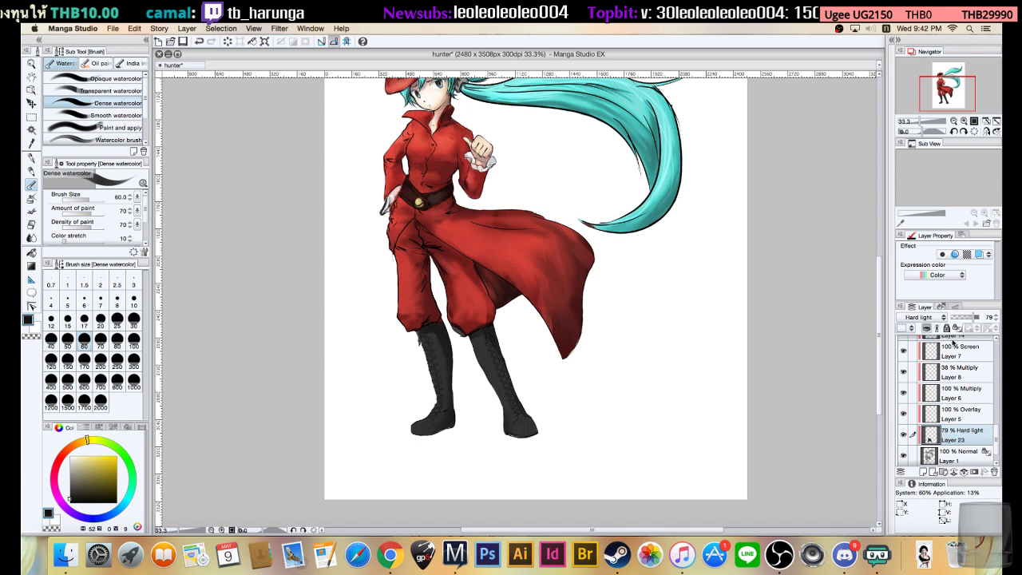
# - Try Difference on Layer 23 and settle on Multiply as its blend mode
pyautogui.moveTo(786, 280); pyautogui.dragTo(779, 300)
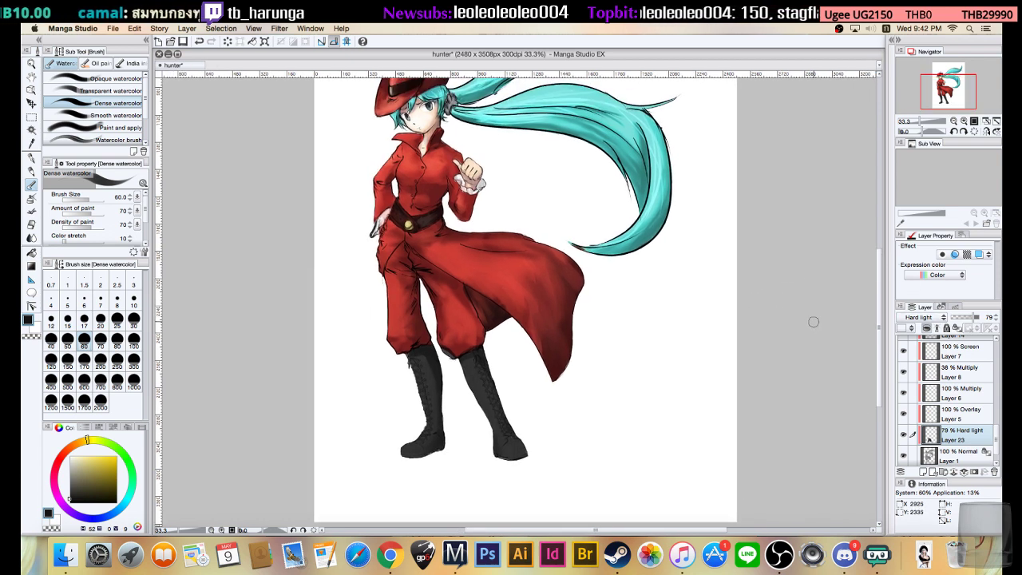
pyautogui.click(938, 319)
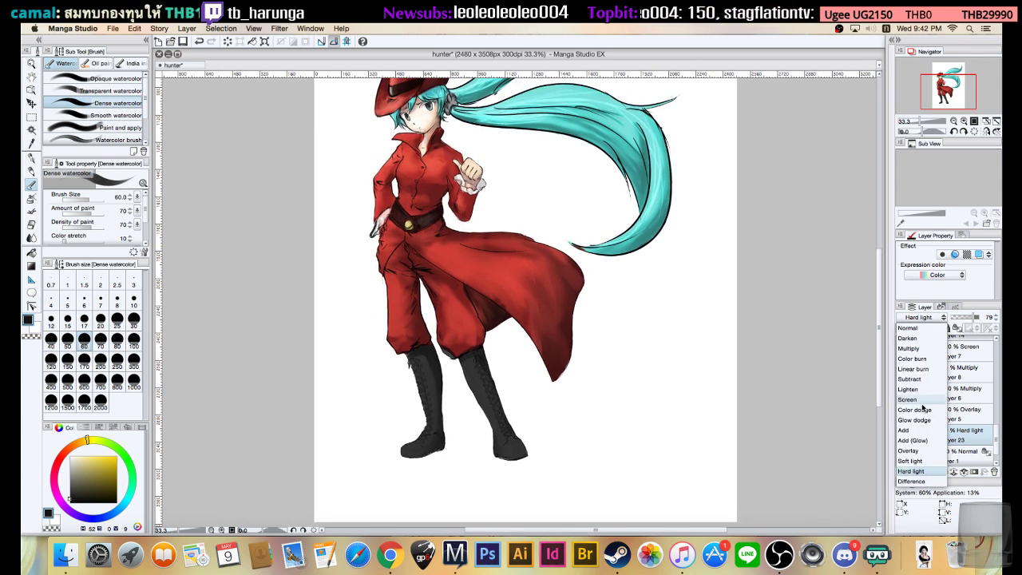
pyautogui.click(911, 483)
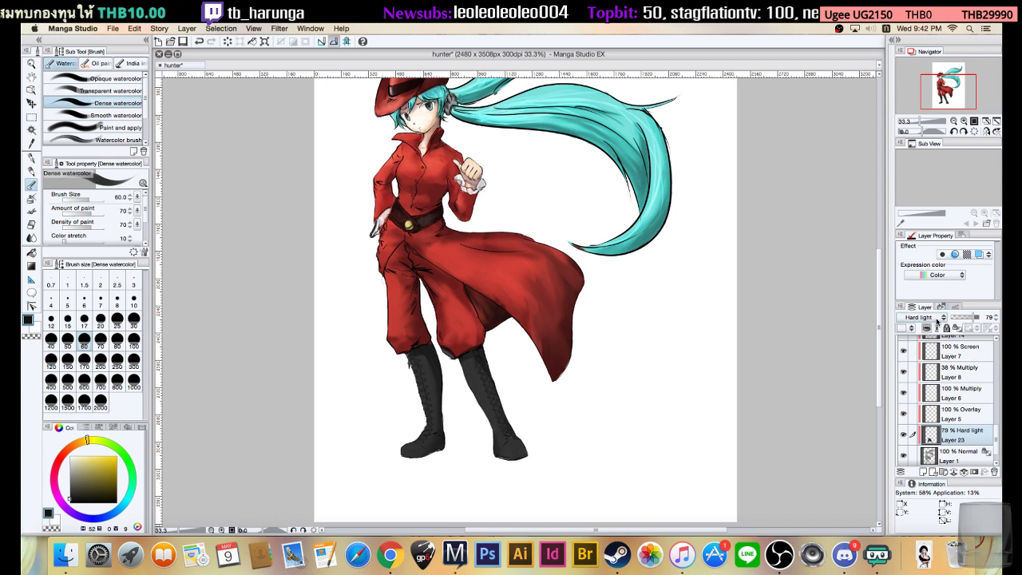
pyautogui.click(941, 319)
pyautogui.click(912, 482)
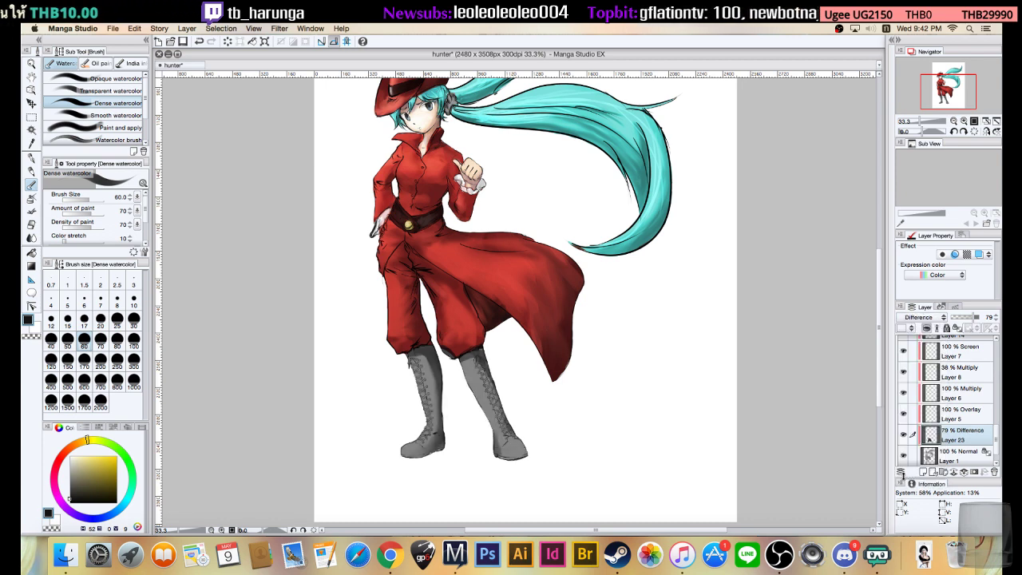
pyautogui.click(923, 318)
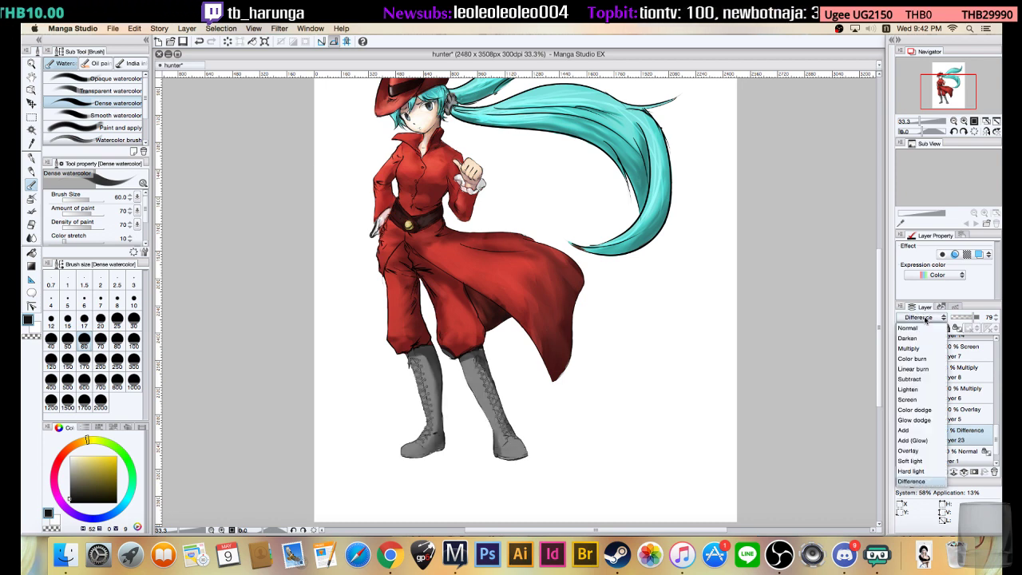
pyautogui.click(902, 351)
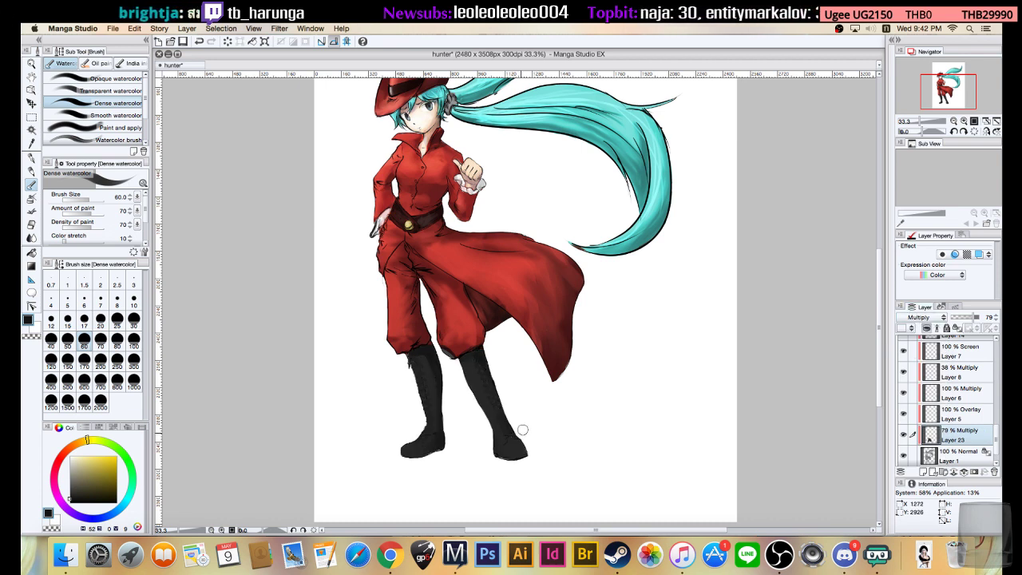
# - Add a new layer directly above Layer 23 and set its blend mode to Screen
pyautogui.click(923, 472)
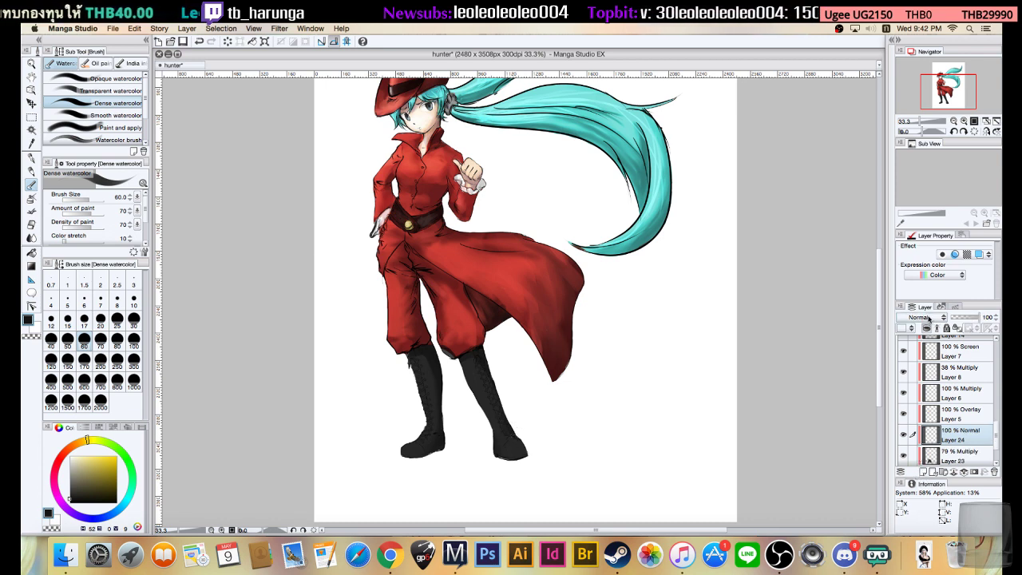
pyautogui.click(931, 320)
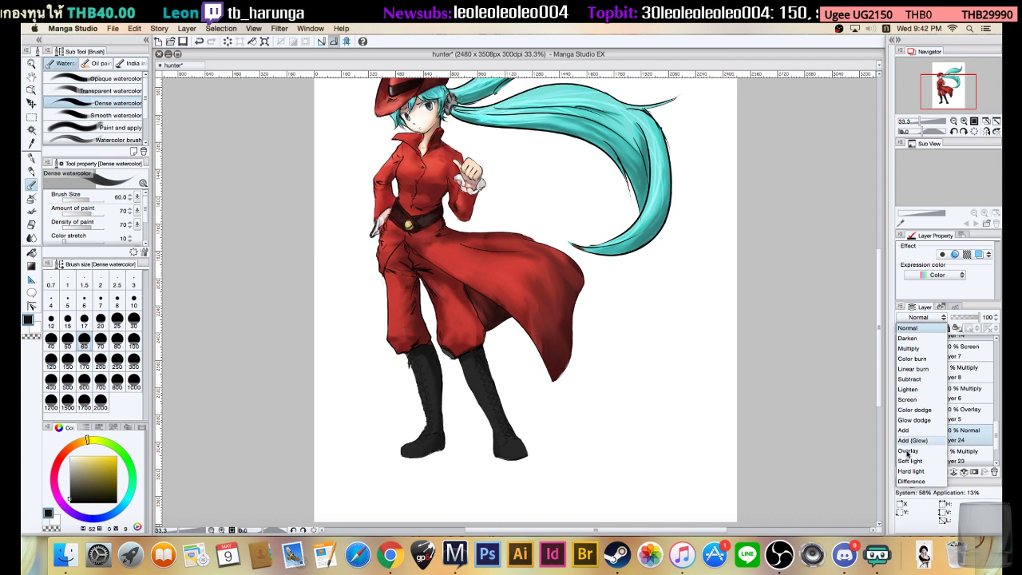
pyautogui.click(915, 399)
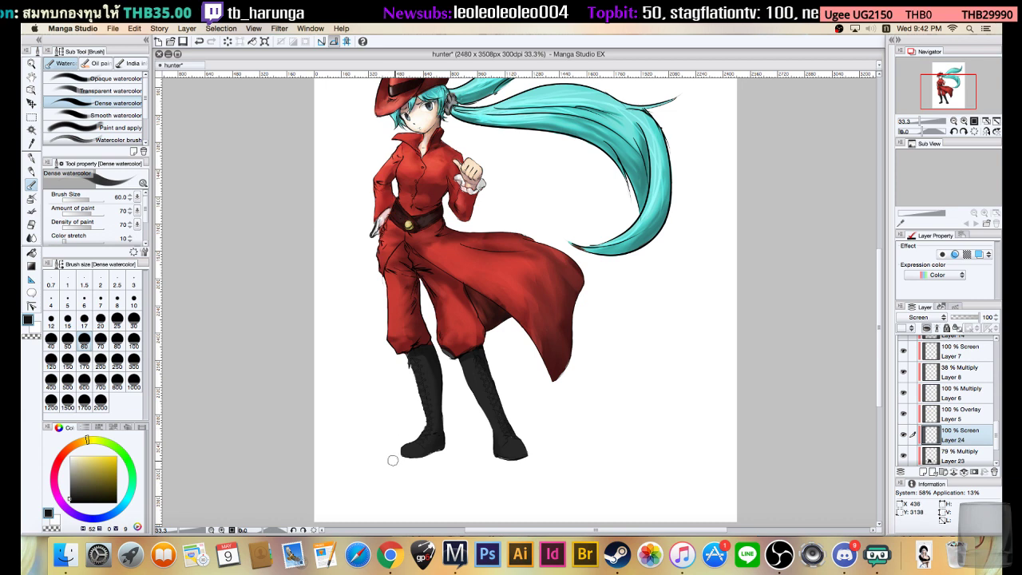
# - Paint subtle highlights on the boots with Dense watercolor at sizes 20 and 40, and switch to Transparent watercolor at 40 to refine them
pyautogui.scroll(3, 532, 424)
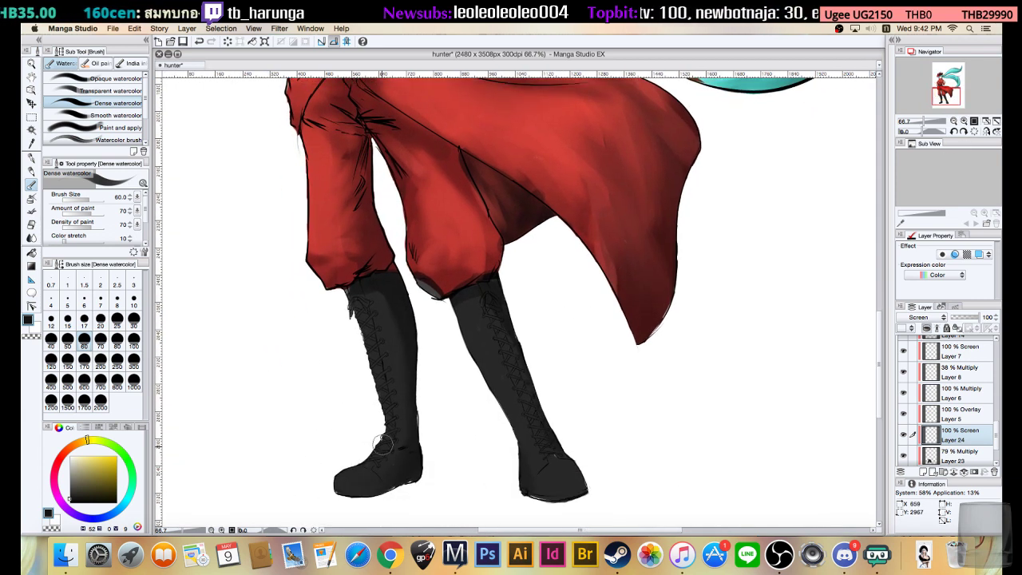
pyautogui.press('[')
pyautogui.press('[')
pyautogui.press('[')
pyautogui.press('[')
pyautogui.press('[')
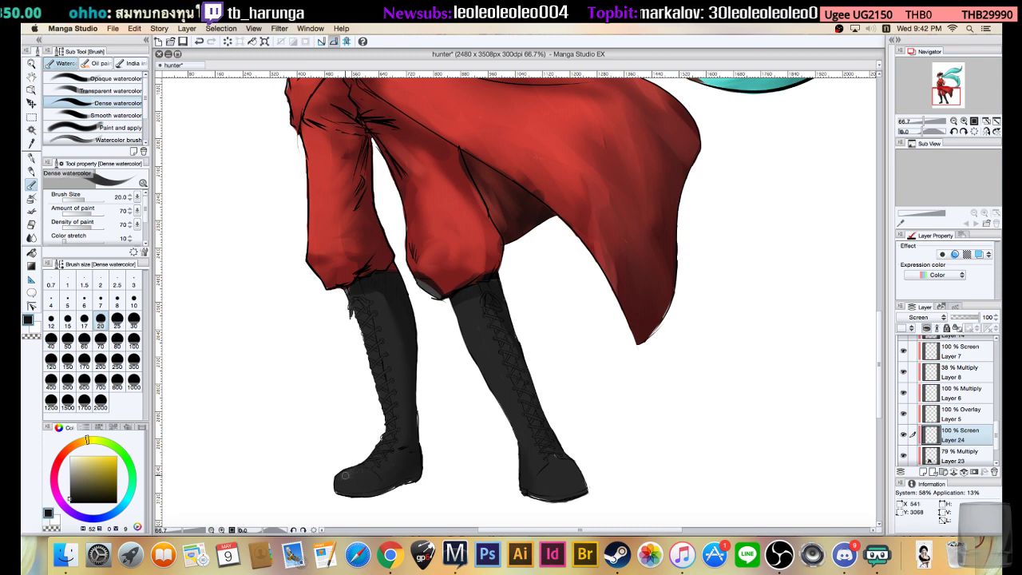
pyautogui.press(']')
pyautogui.press(']')
pyautogui.press(']')
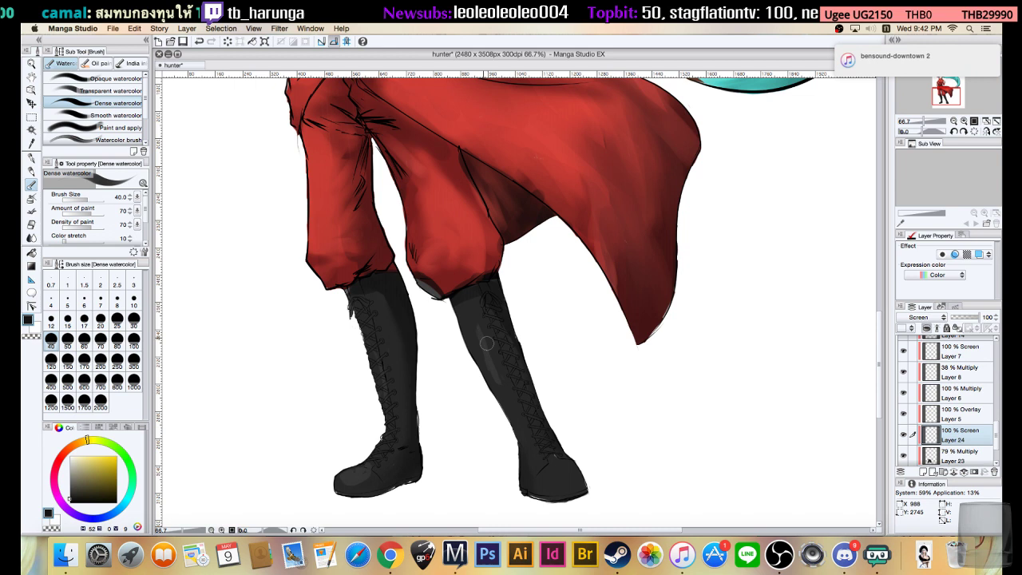
pyautogui.moveTo(512, 403); pyautogui.dragTo(553, 482)
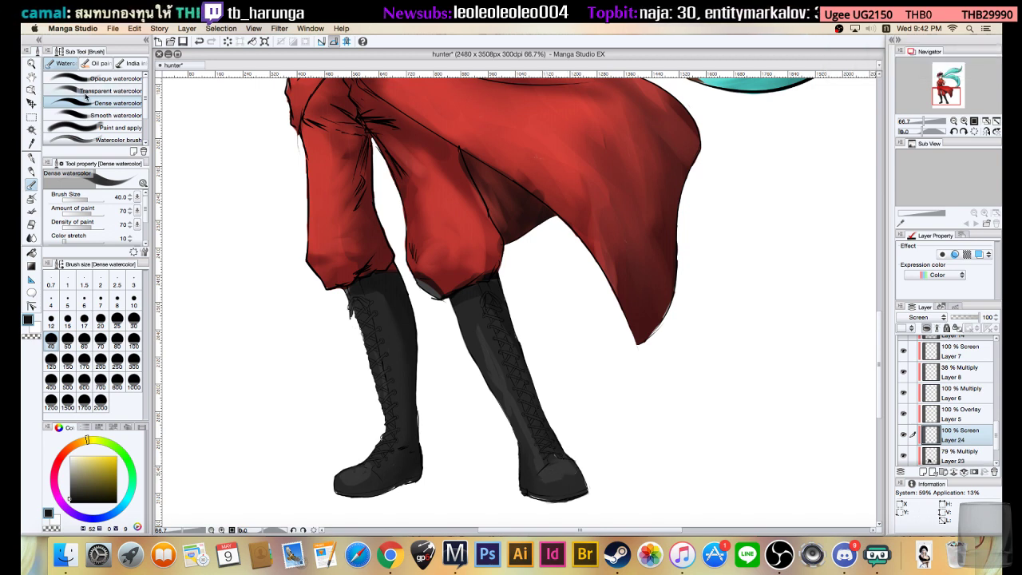
pyautogui.click(100, 90)
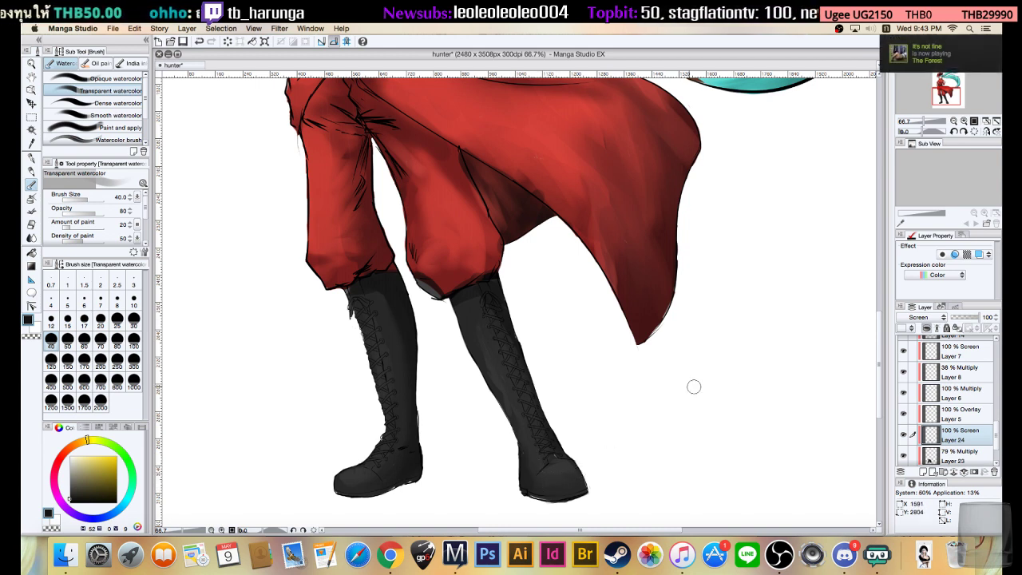
# - Pick a light gray and paint soft highlights on the boots with Transparent watercolor, reducing the brush size to 12
pyautogui.moveTo(70, 474); pyautogui.dragTo(62, 461)
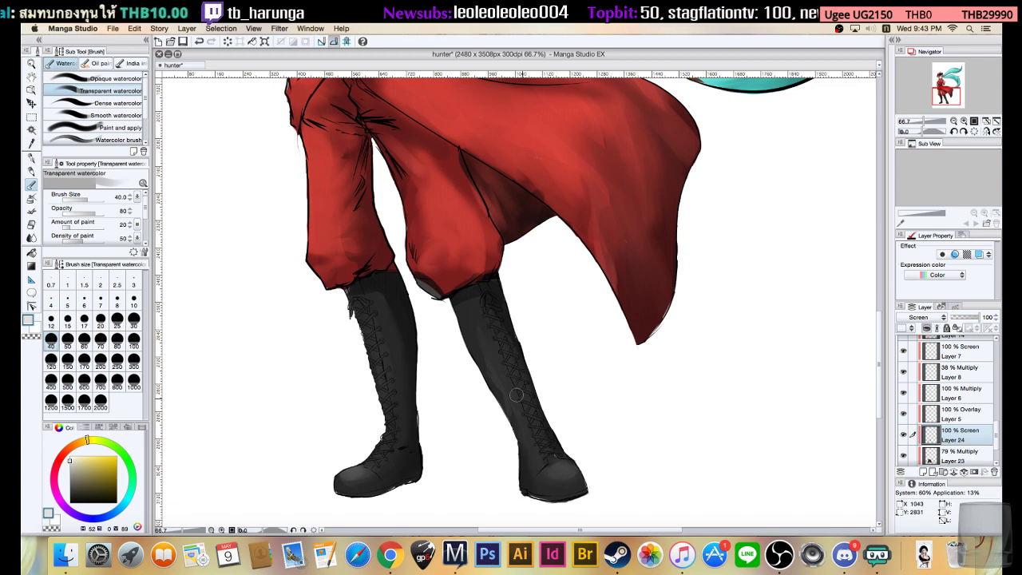
pyautogui.press('[')
pyautogui.press('[')
pyautogui.press('[')
pyautogui.press('[')
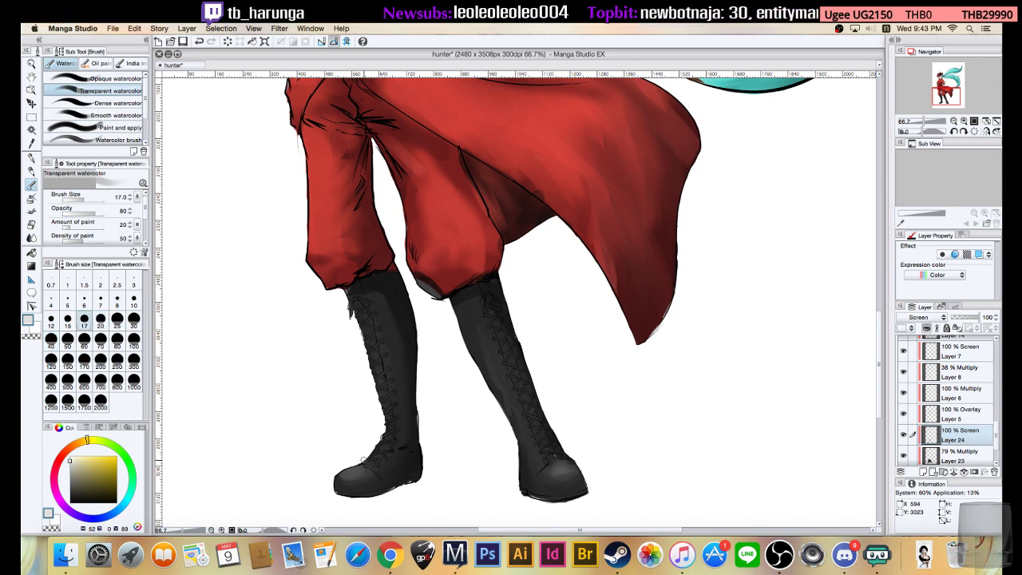
pyautogui.press('[')
pyautogui.press('[')
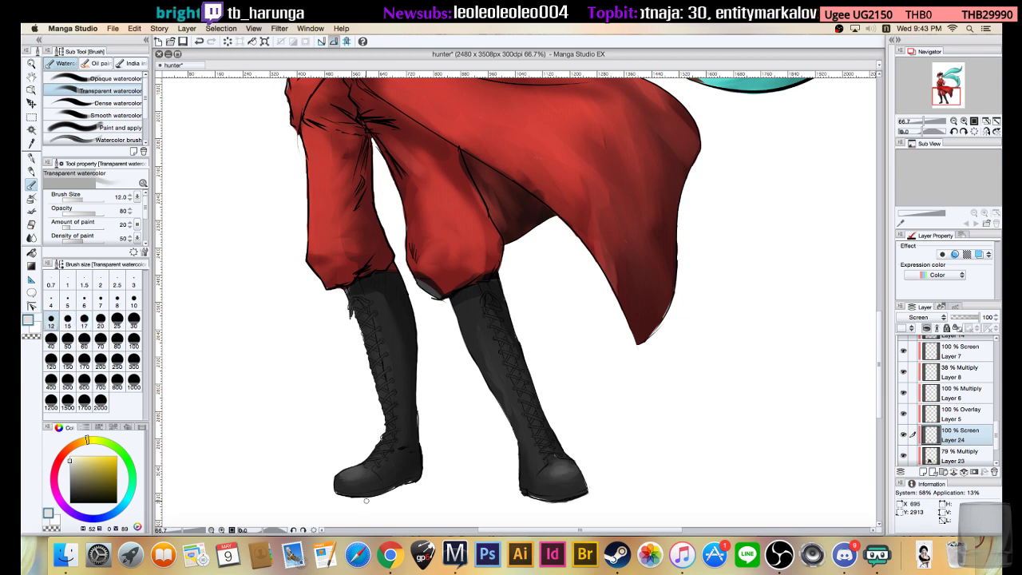
# - Add small bright highlight spots to both boot toes with Dense watercolor, reducing the brush size to 10
pyautogui.click(110, 103)
pyautogui.press('[')
pyautogui.press('[')
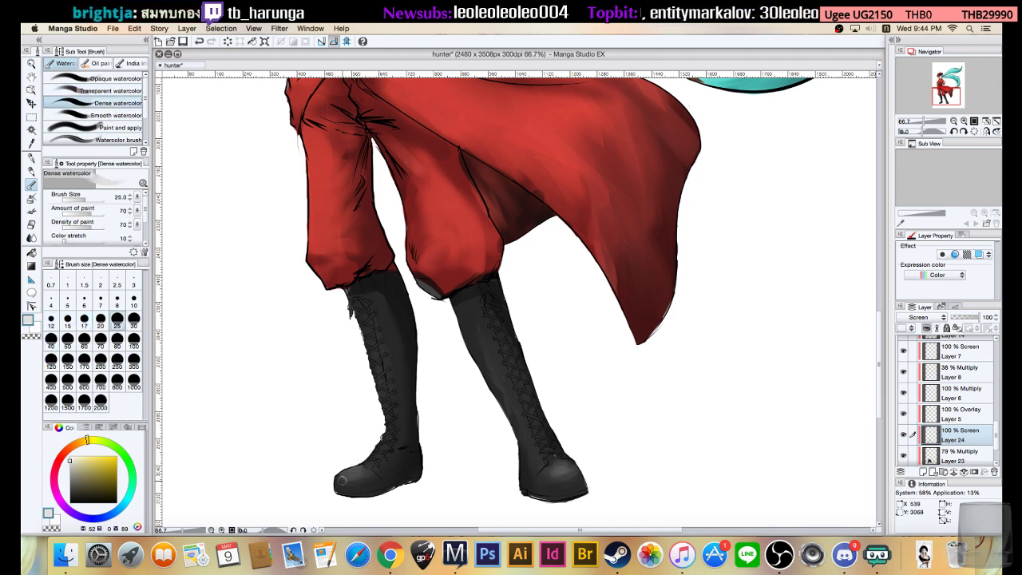
pyautogui.press('[')
pyautogui.press('[')
pyautogui.press('[')
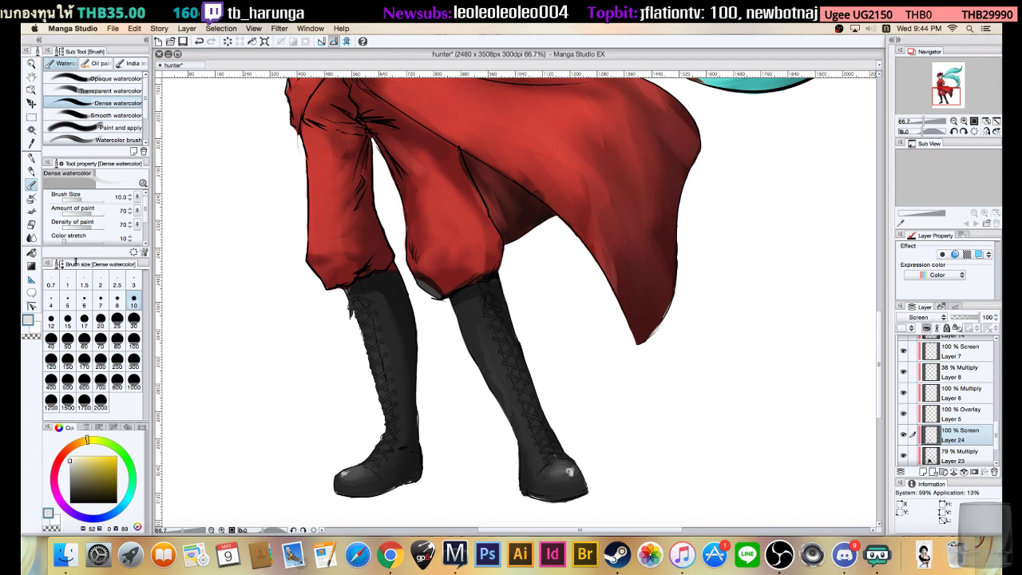
# - Soften the bright spots on the boot toes with Transparent watercolor at size 40
pyautogui.click(120, 92)
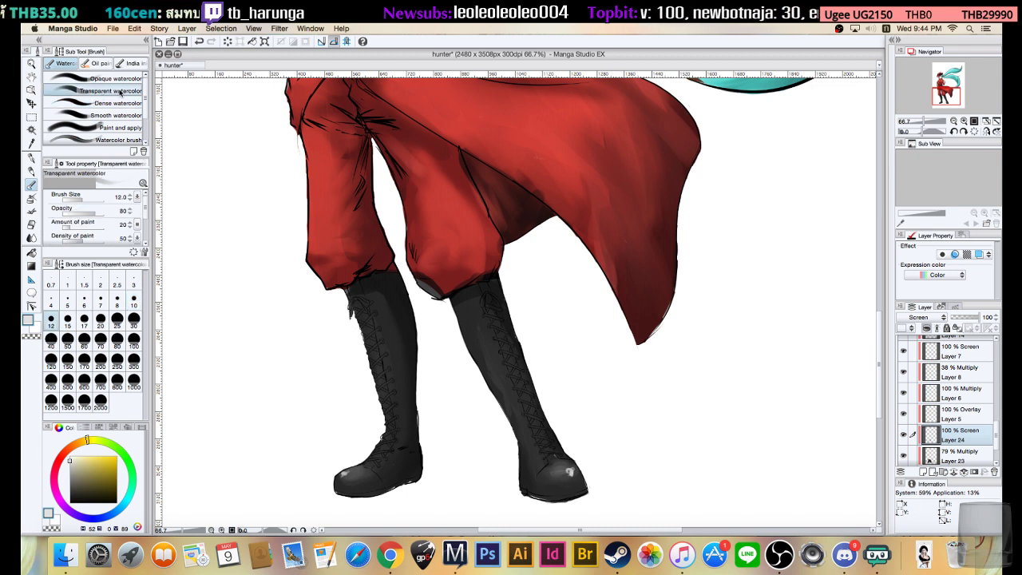
pyautogui.press(']')
pyautogui.press(']')
pyautogui.press(']')
pyautogui.press(']')
pyautogui.press(']')
pyautogui.press(']')
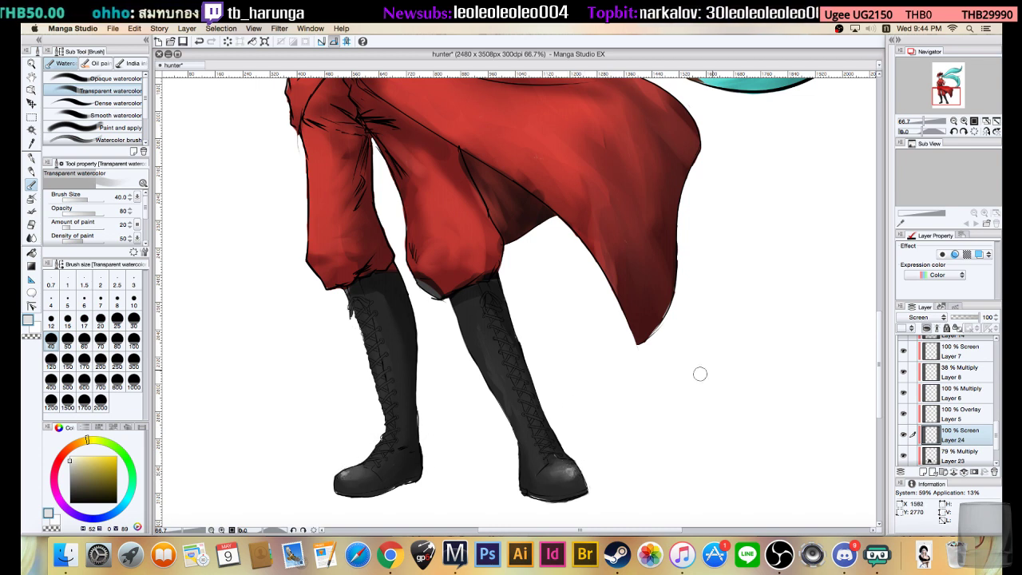
# - Save the hunter drawing and zoom out to 25% to check the figure as a whole
pyautogui.click(955, 120)
pyautogui.click(955, 120)
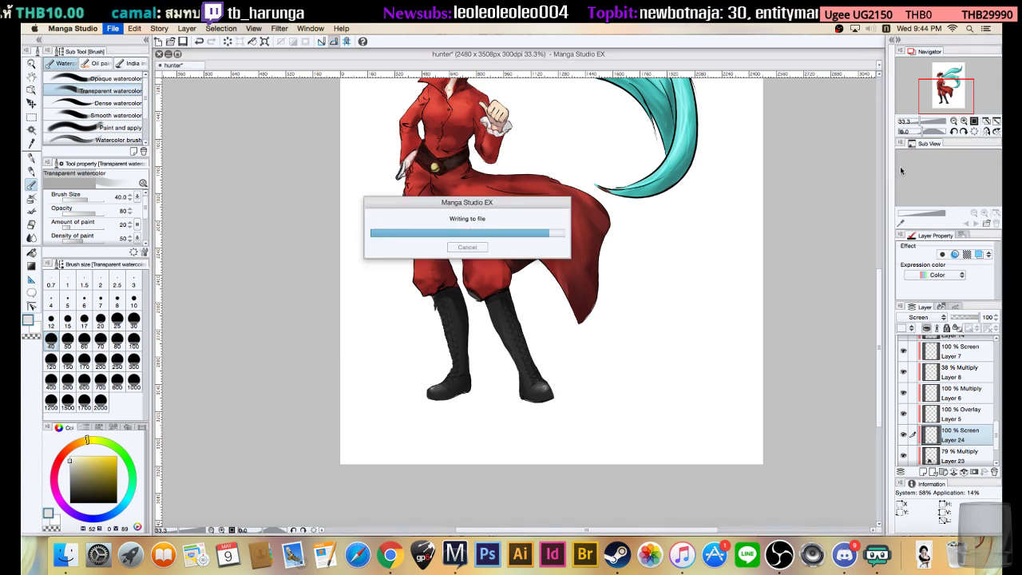
pyautogui.click(952, 119)
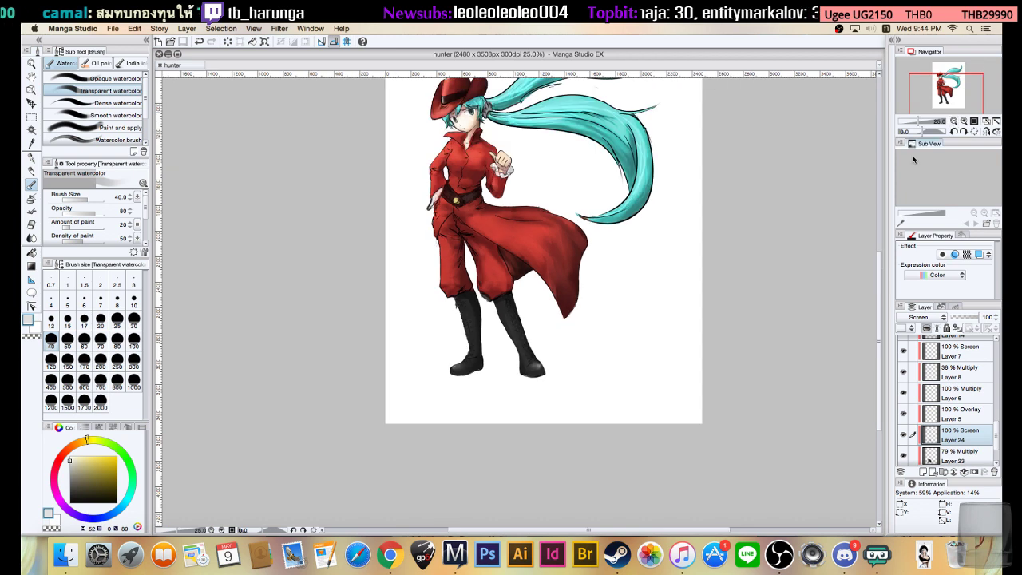
pyautogui.moveTo(769, 185); pyautogui.dragTo(761, 217)
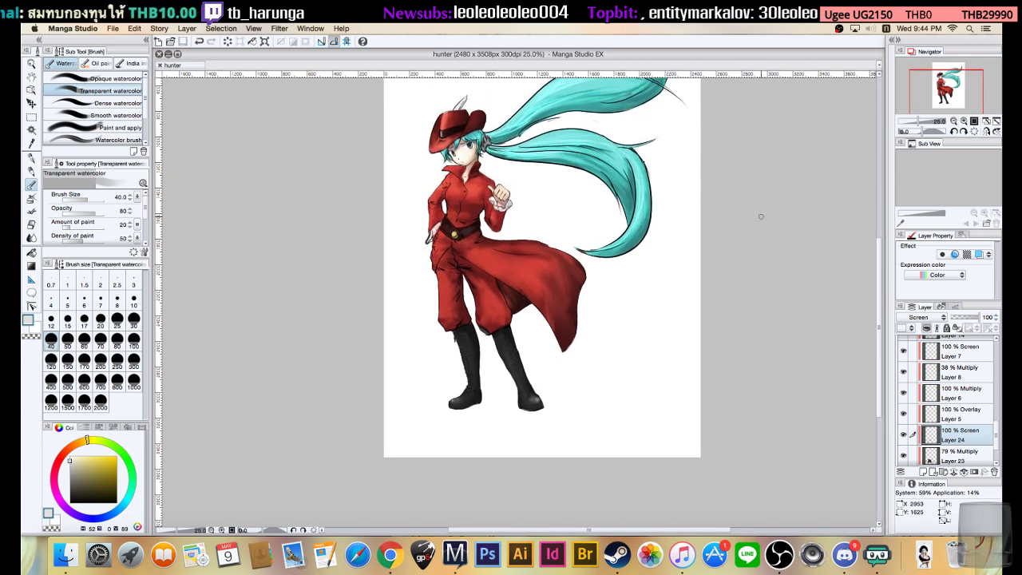